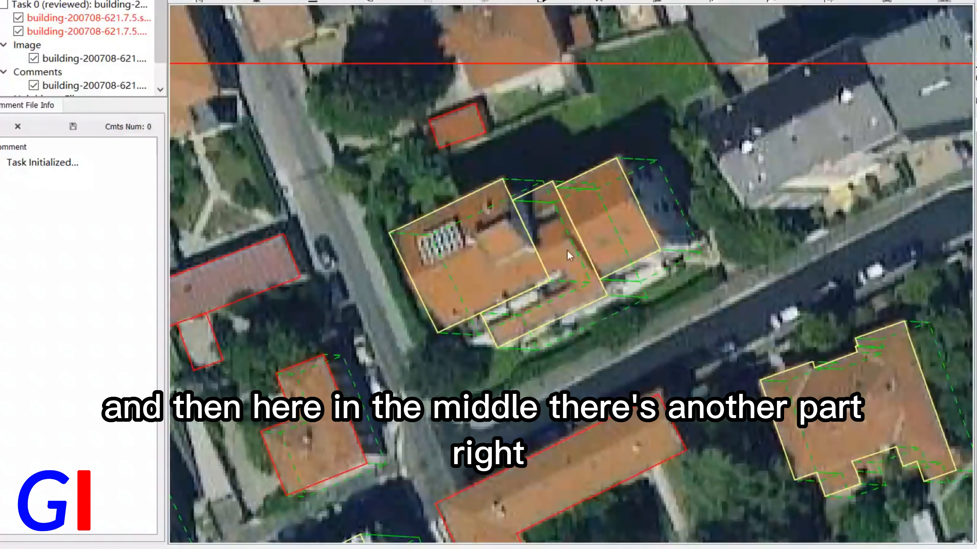
Select the middle roof part of the solar-panelled building and compare its outline with the bare image
left_click(566, 251)
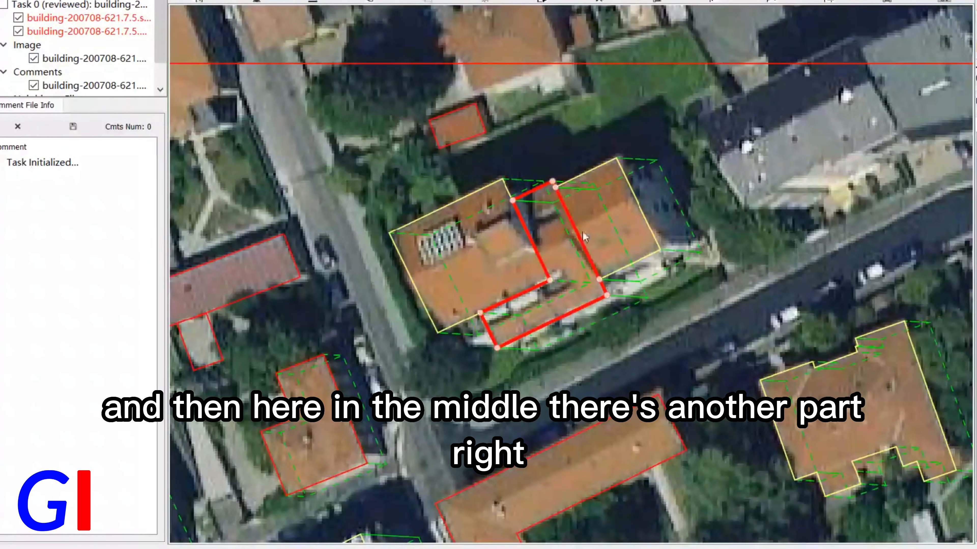
key("space")
key("space")
key("space")
key("space")
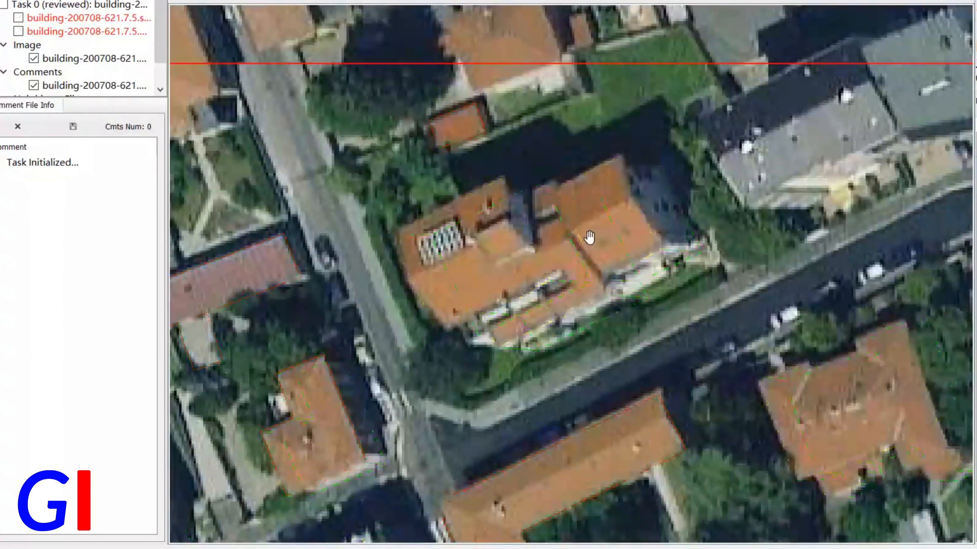
Inspect the three separate roof components of the solar-panelled building one by one
left_click(620, 225)
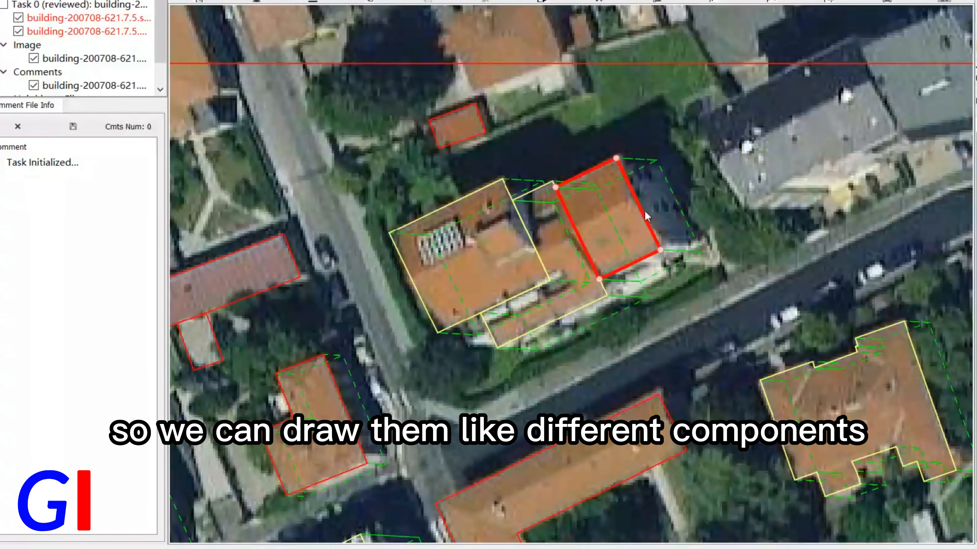
left_click(468, 223)
left_click(554, 244)
left_click(636, 225)
left_click(447, 256)
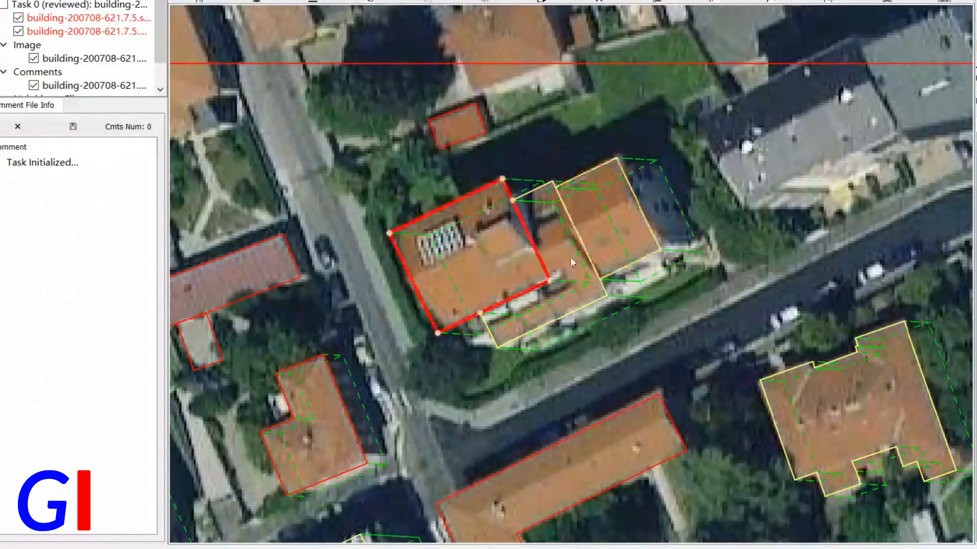
left_click(569, 247)
left_click(632, 227)
Group the three roof components of the solar-panelled building as one building and compare them with the bare image
key("space")
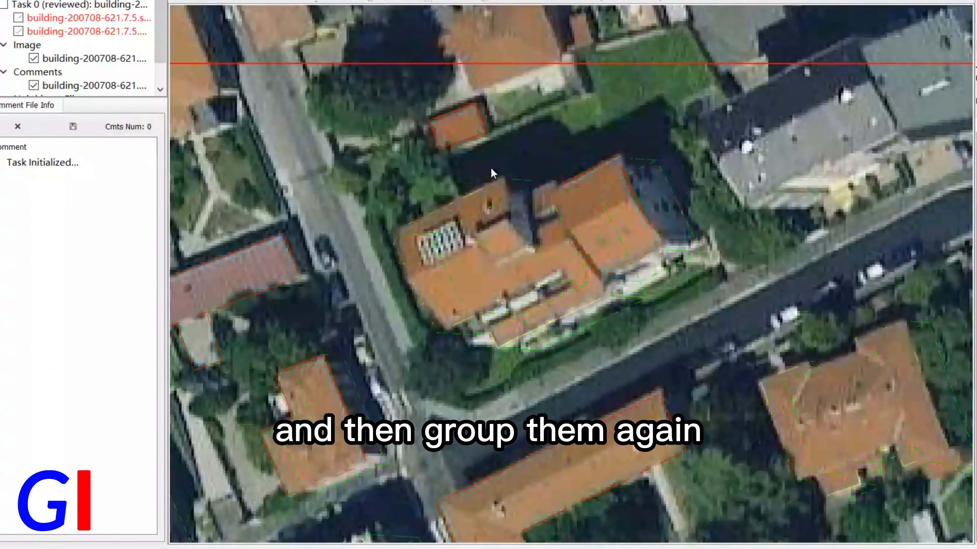
key("space")
left_click_drag(475, 166, 646, 262)
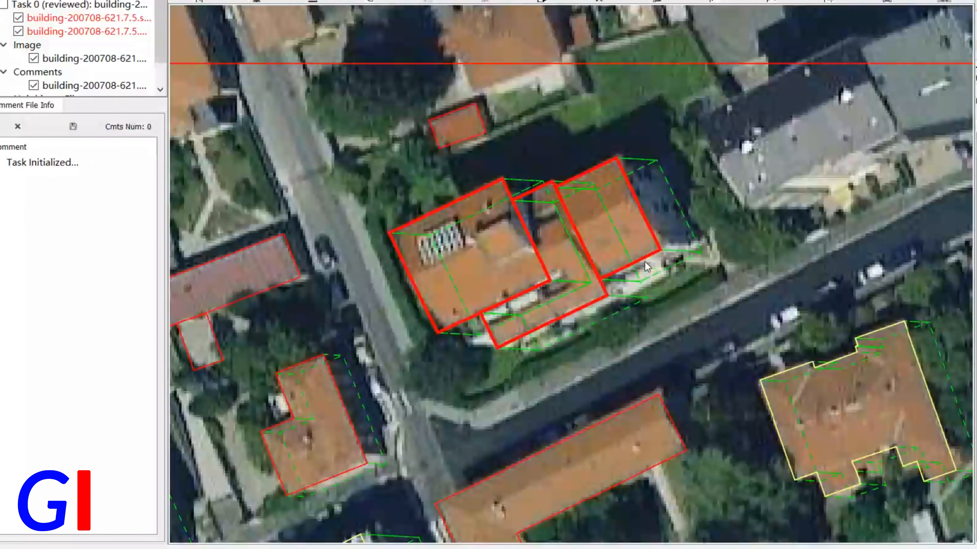
key("g")
key("space")
key("space")
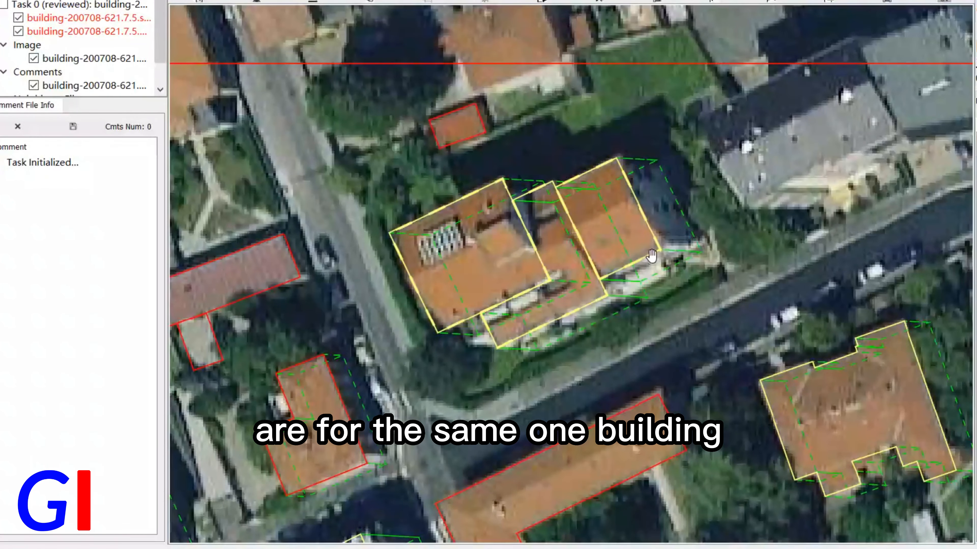
key("space")
key("space")
key("space")
key("space")
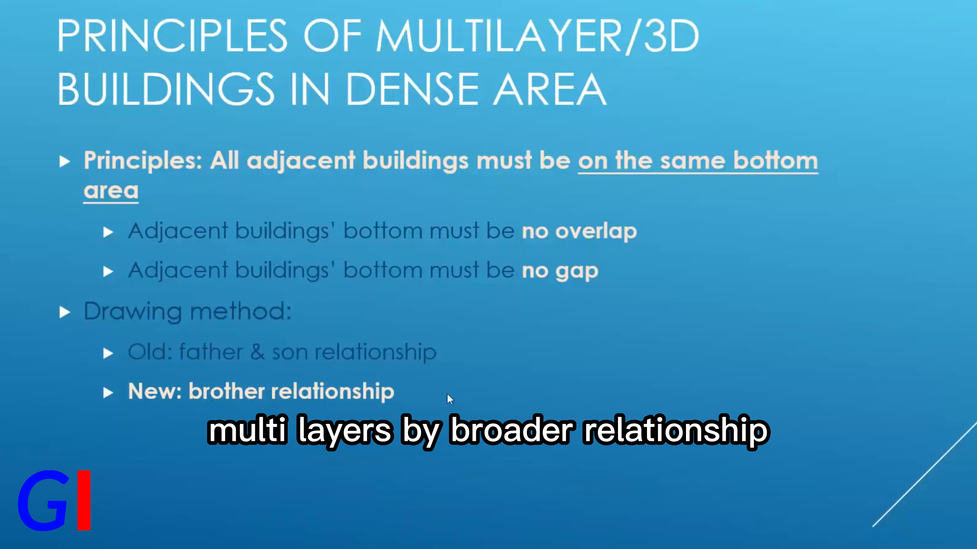
left_click(681, 377)
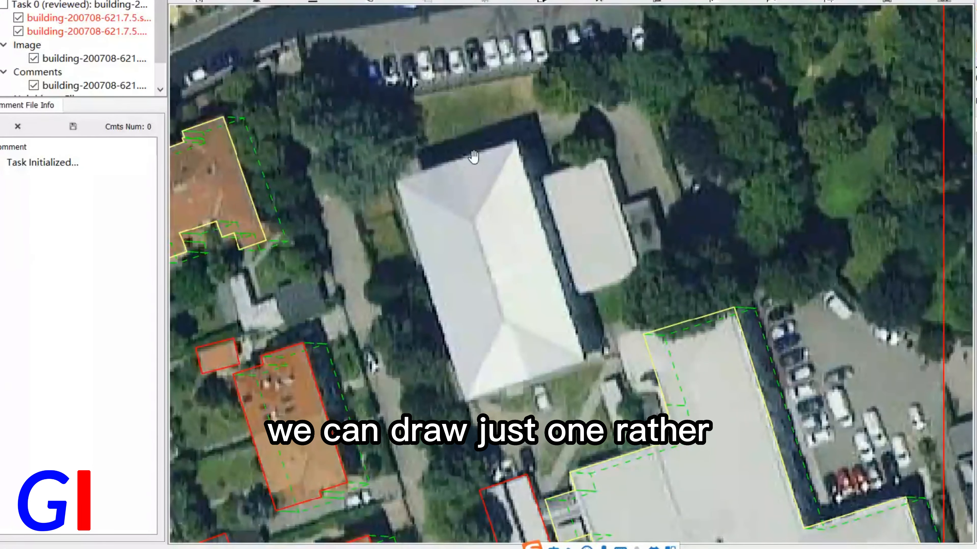
scroll(513, 212, "down", 1)
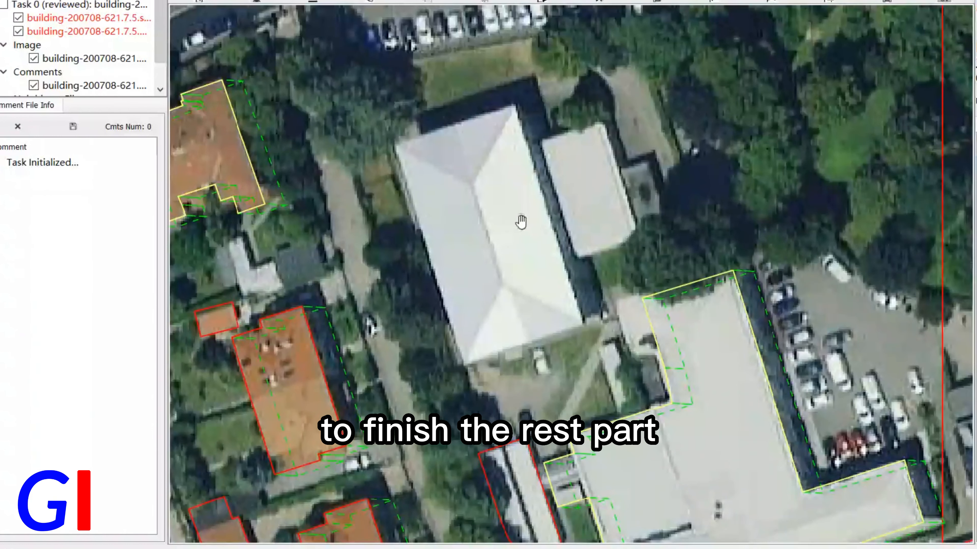
left_click(396, 145)
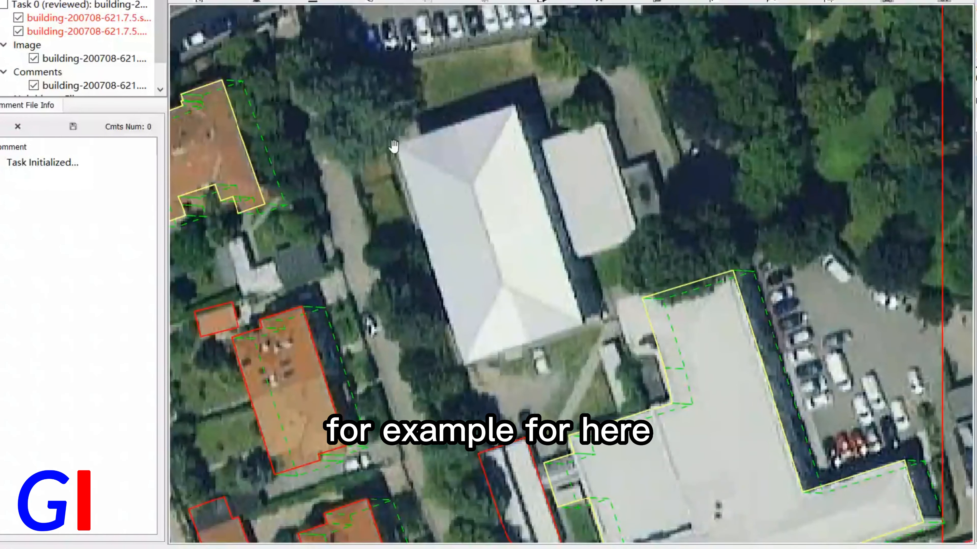
key("Escape")
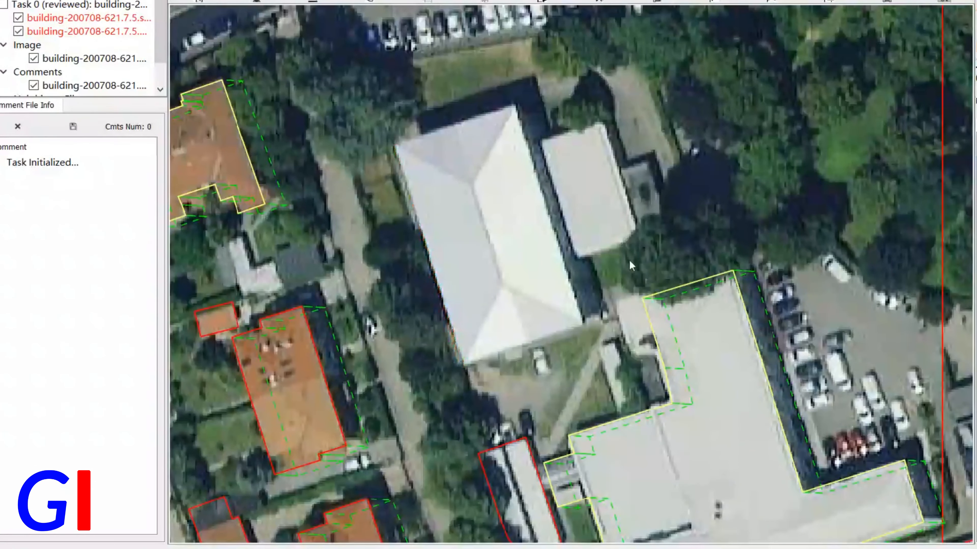
Draw a rectangular roof outline around the large white hipped-roof building
left_click_drag(598, 276, 579, 240)
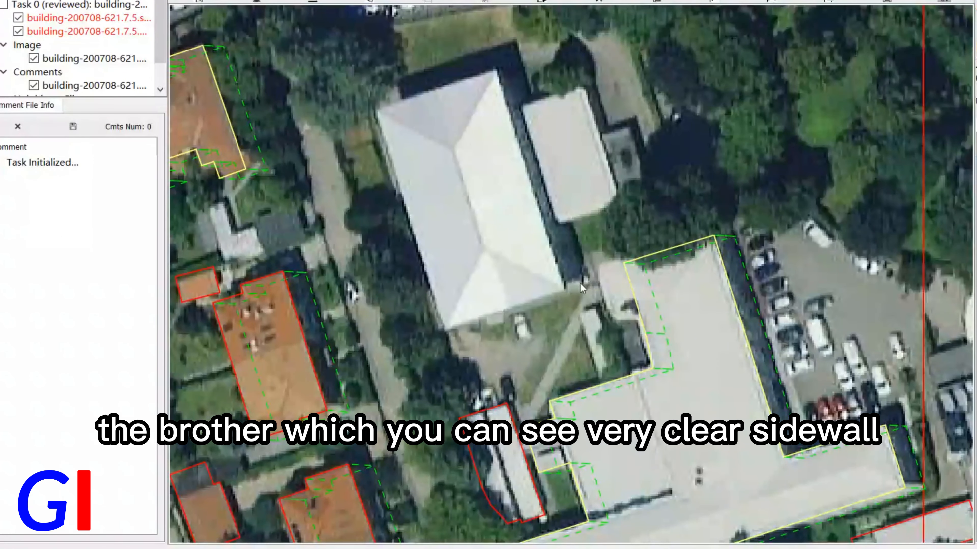
left_click(376, 112)
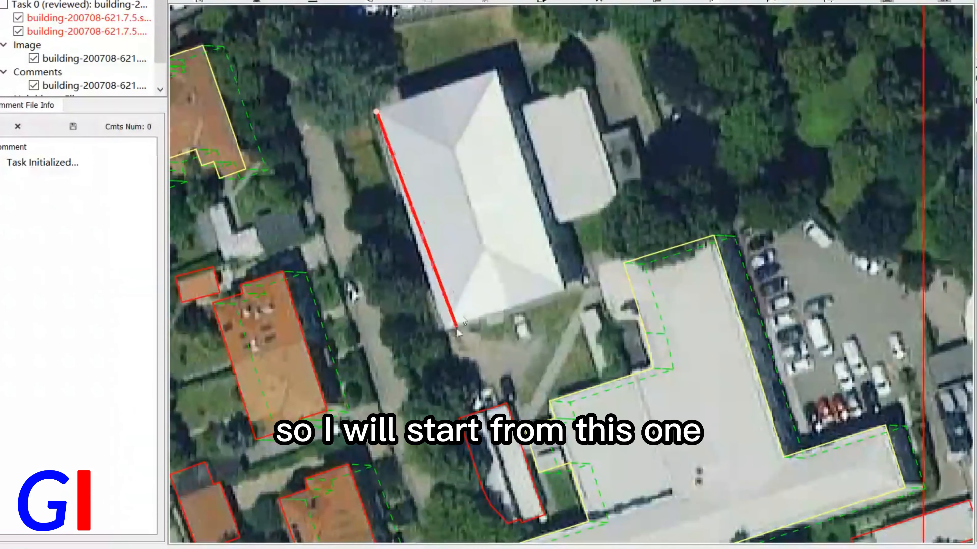
left_click(446, 331)
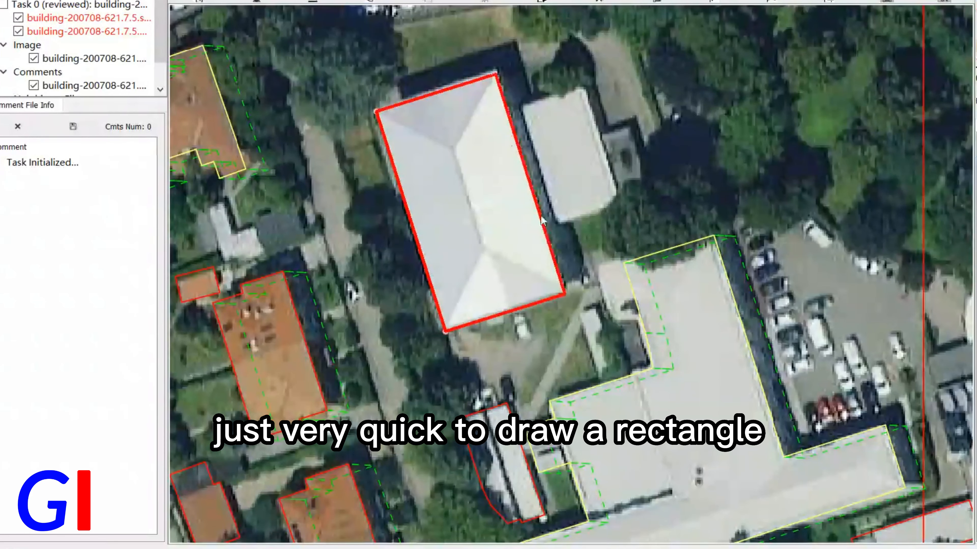
left_click(541, 220)
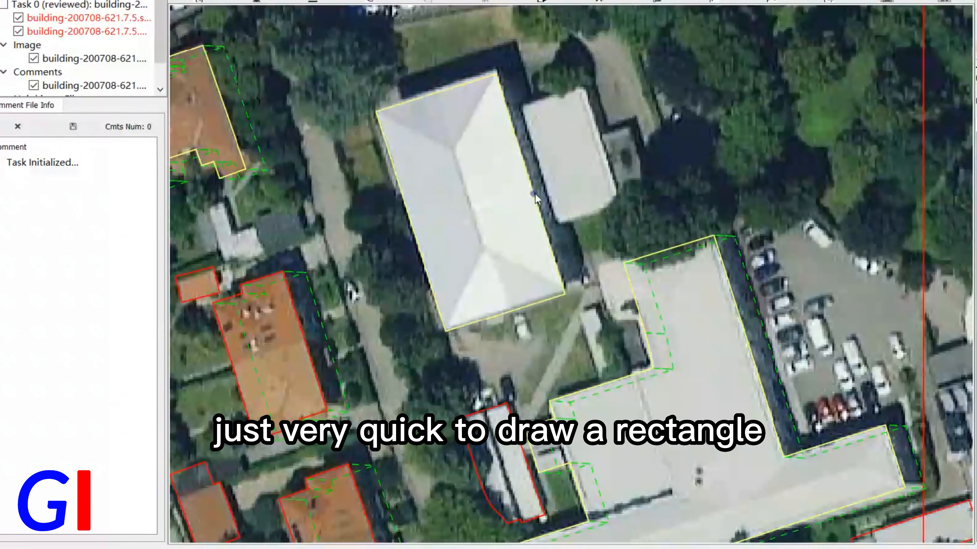
Offset the white hipped-roof building's footprint to the base of its visible sidewall and check it against the bare image
left_click(503, 260)
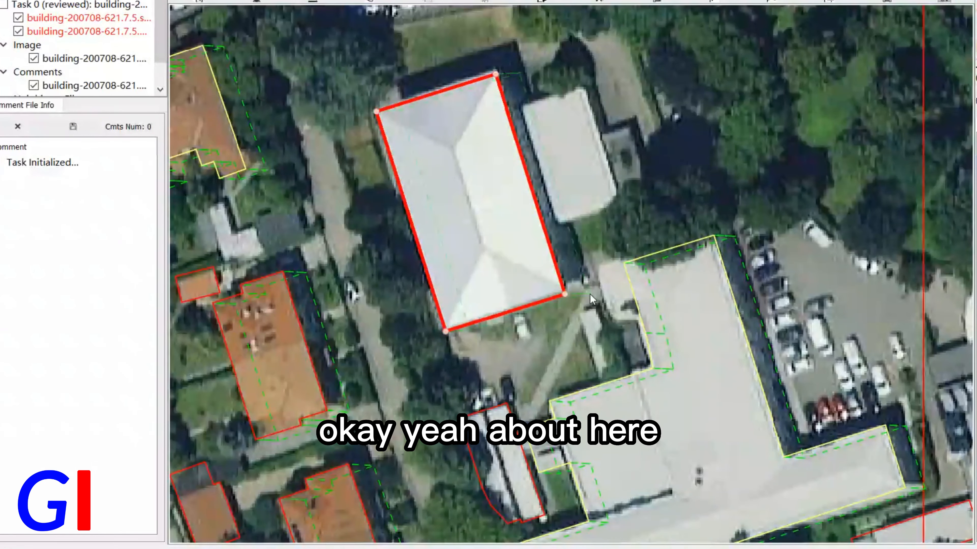
left_click(554, 177)
scroll(563, 187, "up", 3)
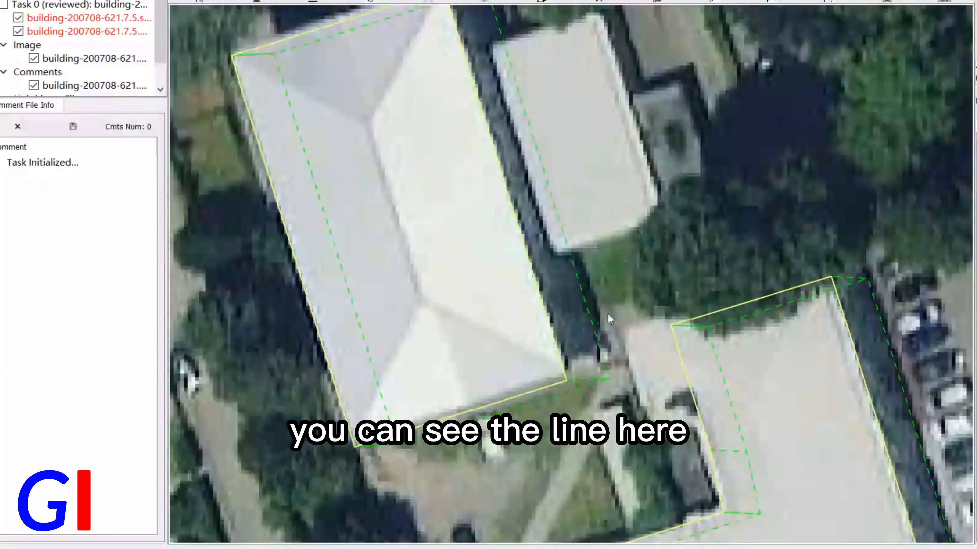
key("space")
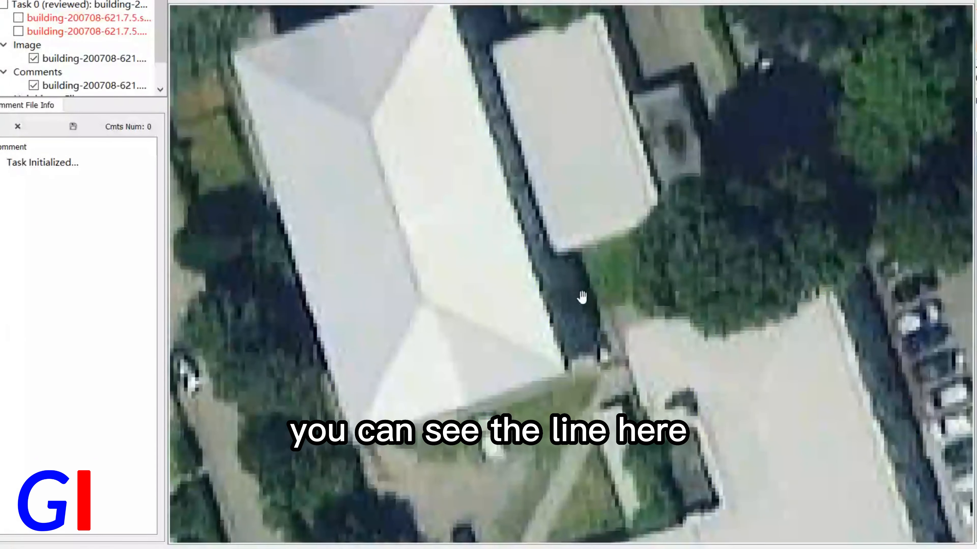
key("space")
key("space")
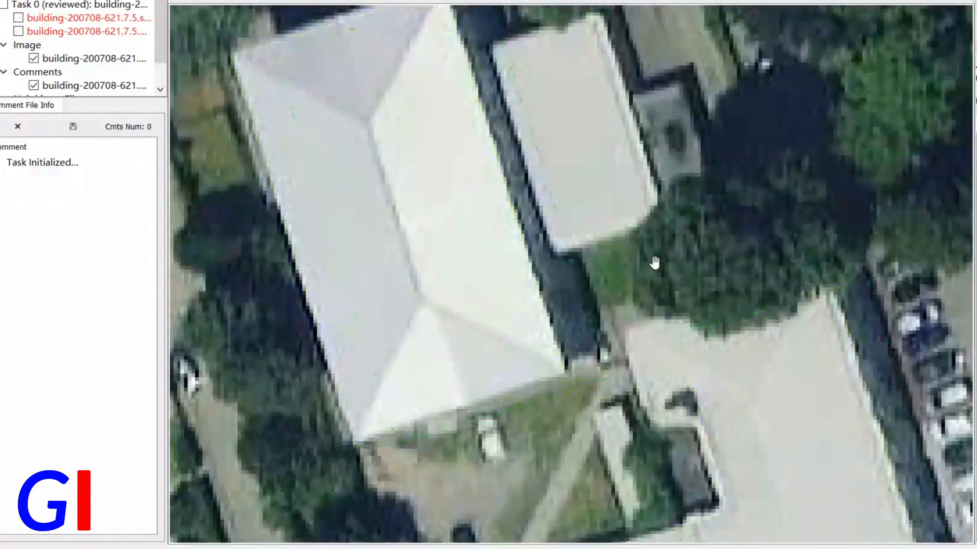
key("space")
scroll(612, 188, "down", 3)
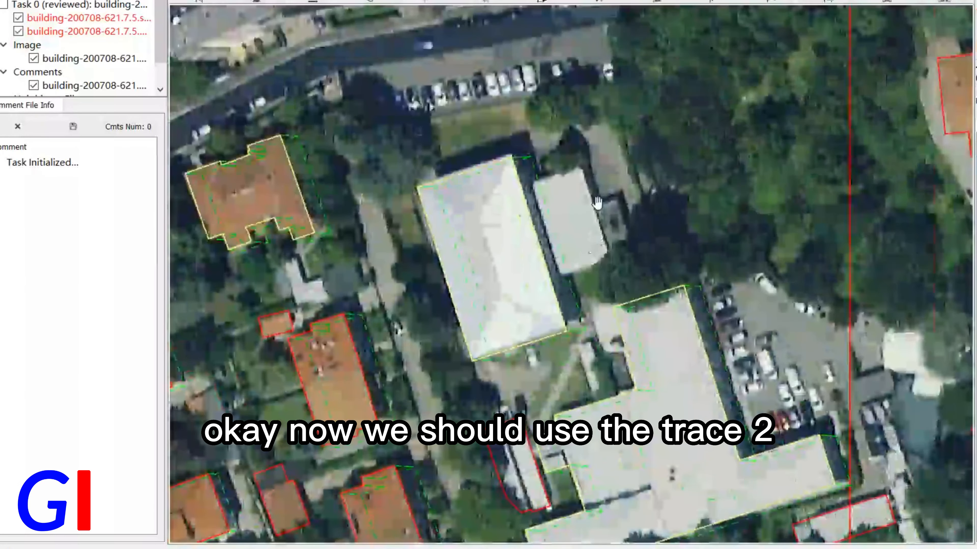
scroll(597, 203, "up", 2)
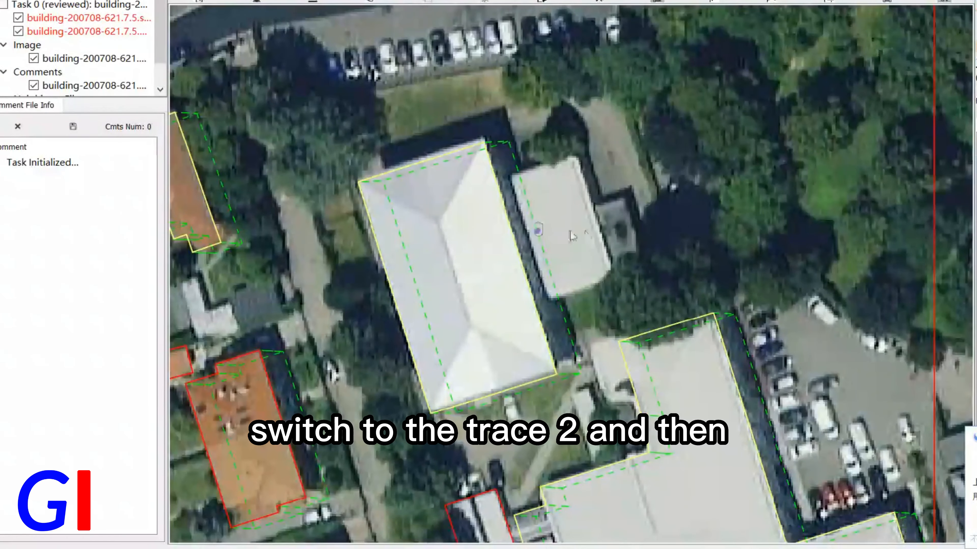
left_click(528, 196)
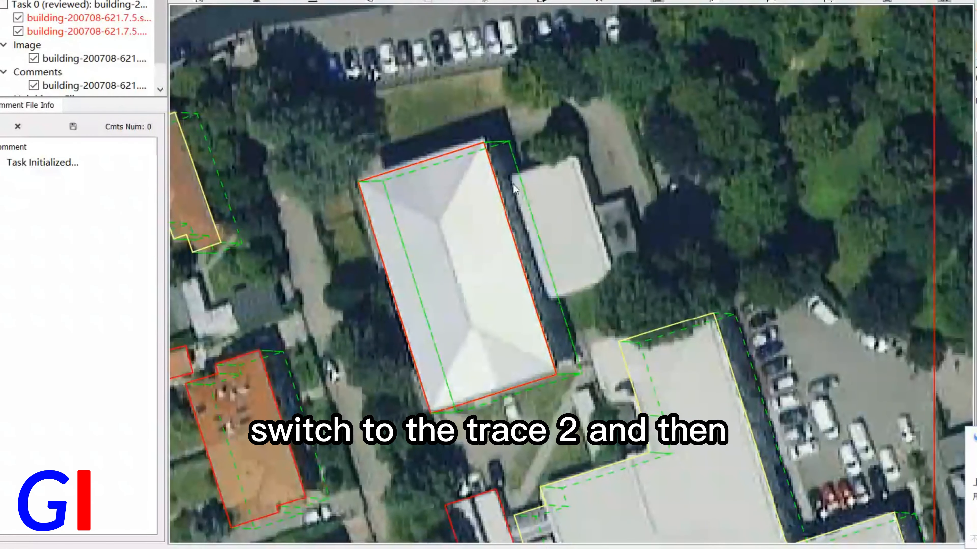
left_click(611, 294)
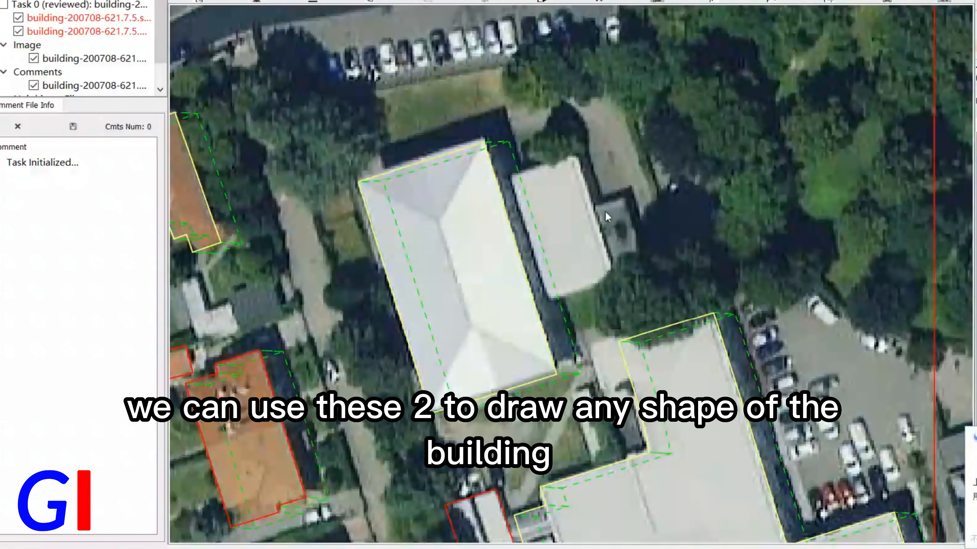
left_click(539, 244)
left_click(616, 290)
left_click(516, 176)
left_click(510, 177)
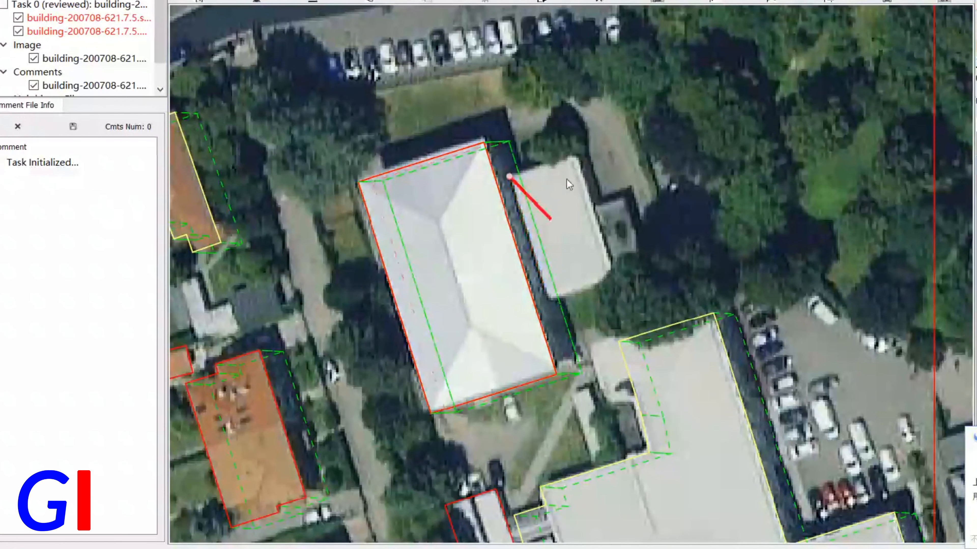
key("Escape")
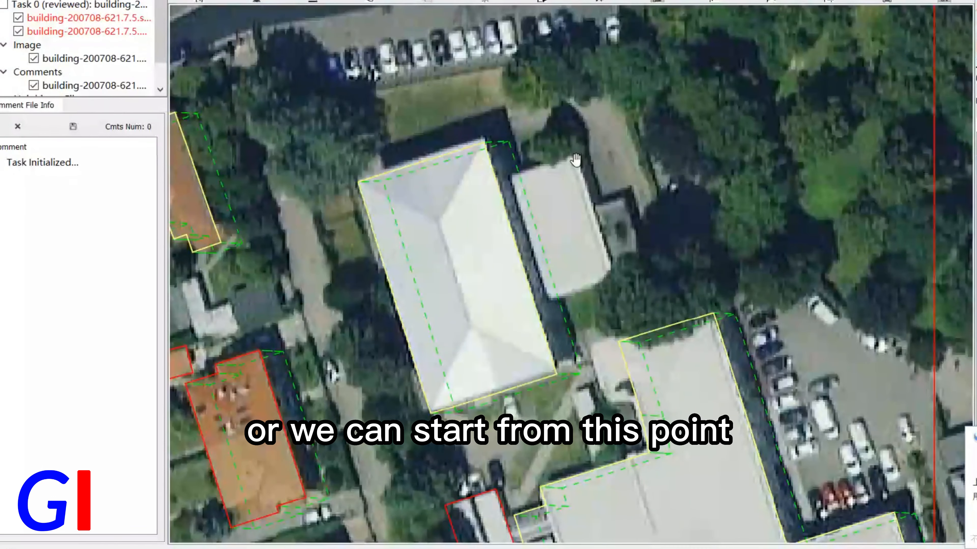
left_click(575, 158)
left_click(574, 157)
key("Escape")
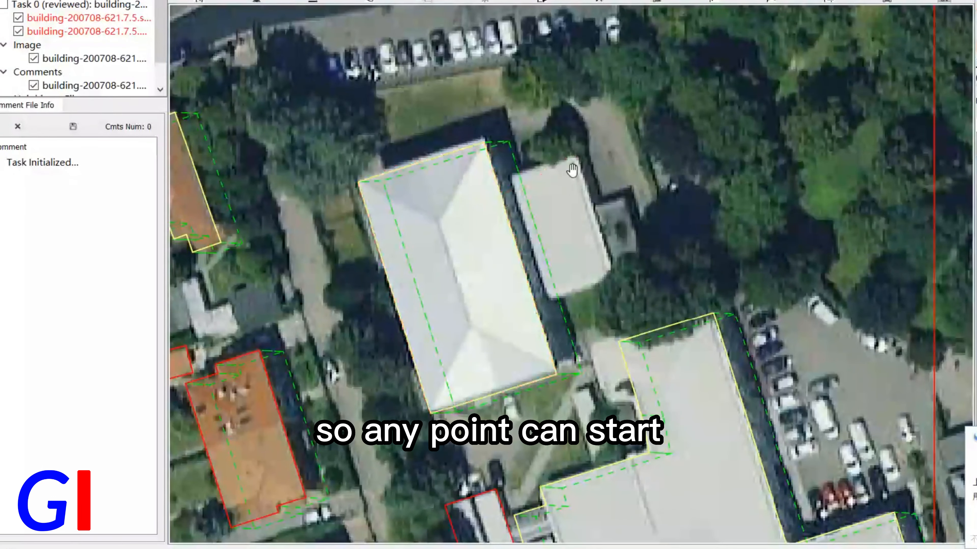
left_click(591, 274)
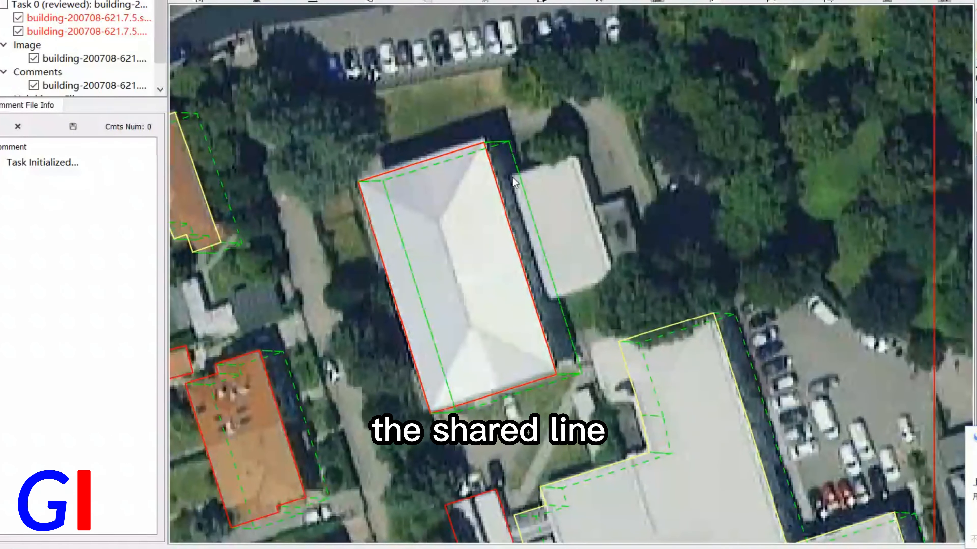
Trace the small white annex's roof edge facing the hipped-roof building, following the guide line parallel to that building's footprint from corner to corner
scroll(512, 177, "up", 2)
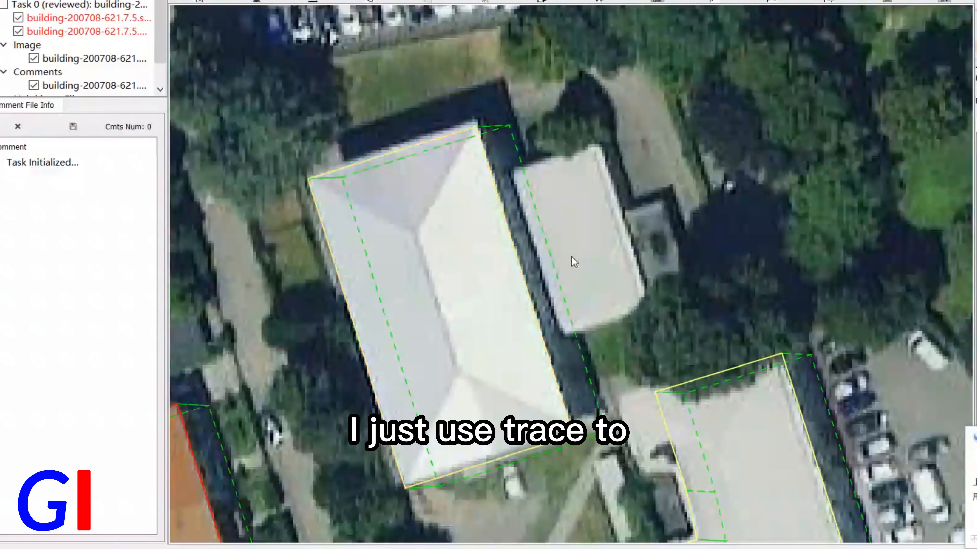
left_click(563, 333)
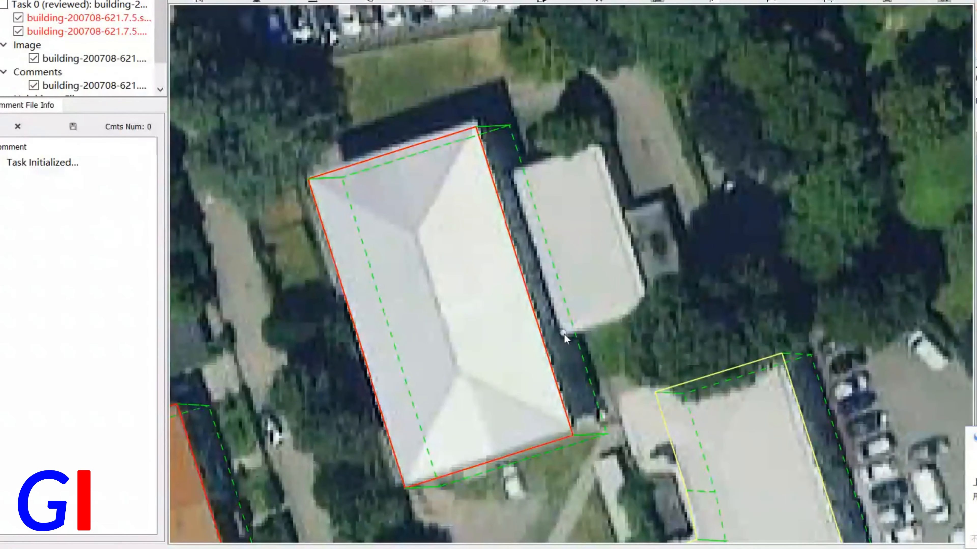
scroll(525, 209, "up", 3)
scroll(527, 204, "down", 3)
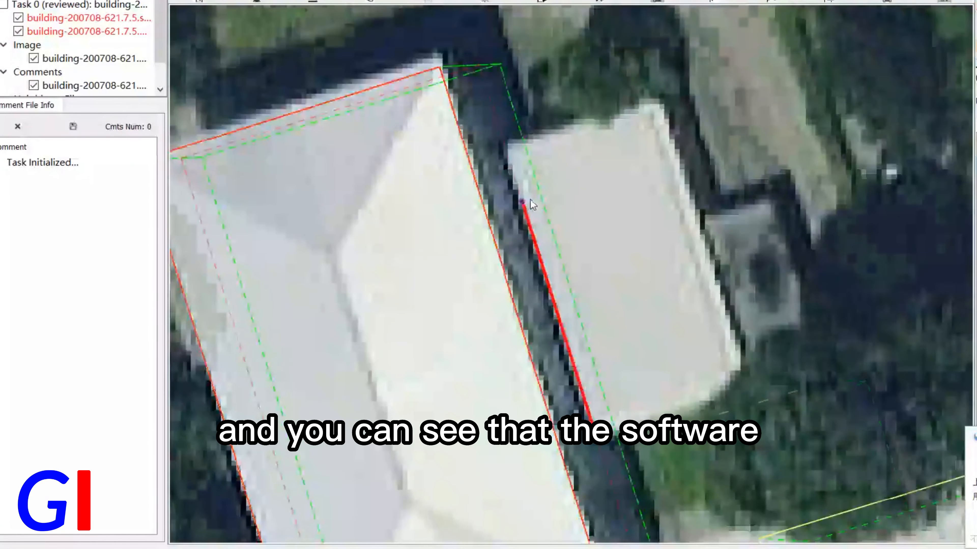
scroll(523, 189, "up", 2)
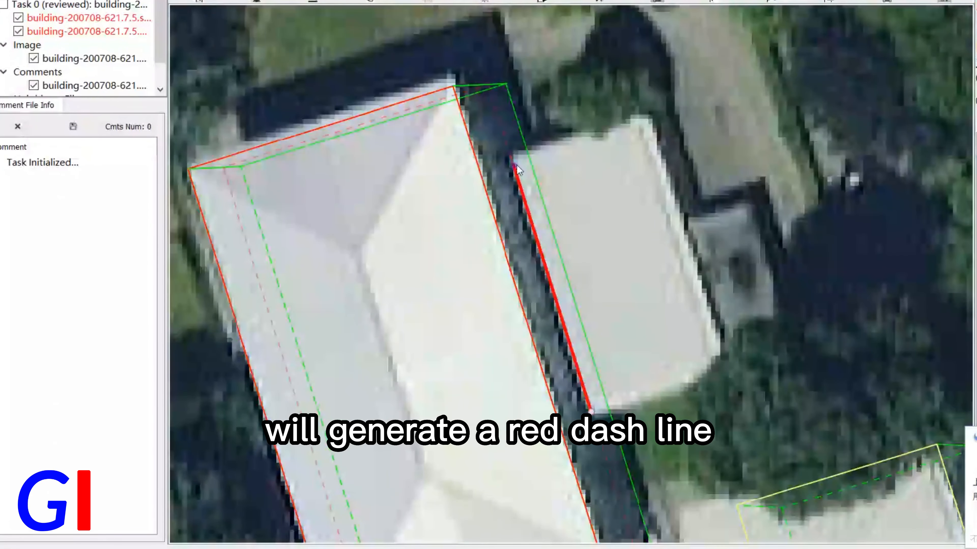
scroll(513, 159, "down", 2)
scroll(520, 160, "up", 3)
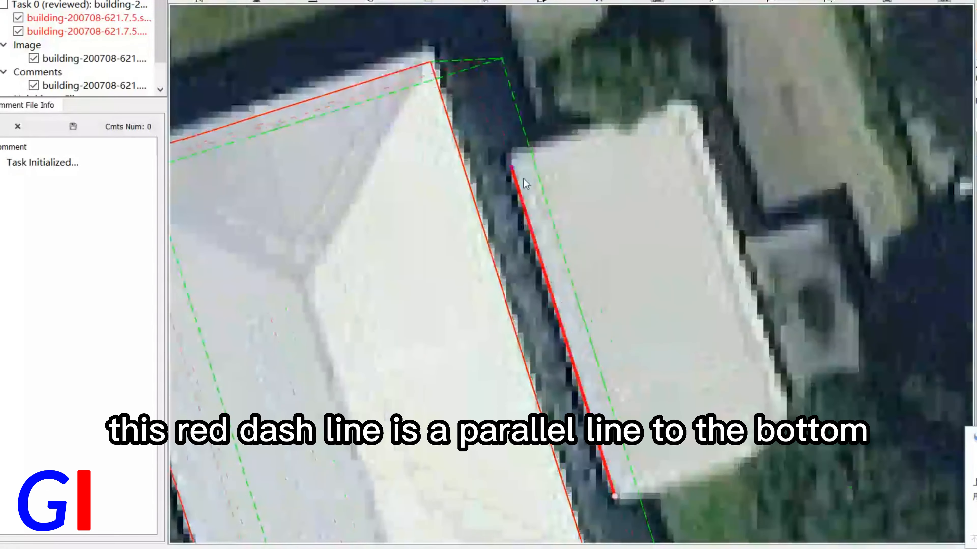
scroll(522, 173, "down", 3)
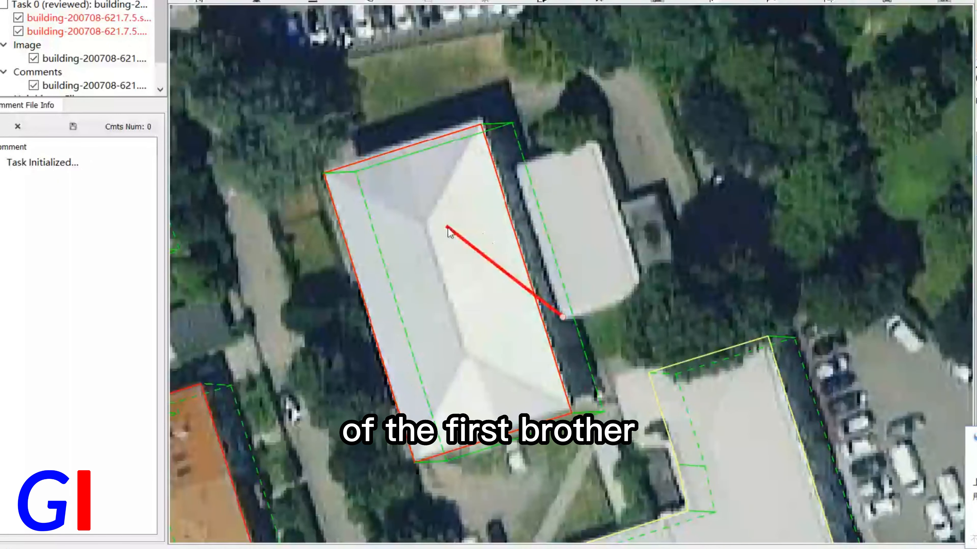
scroll(527, 186, "up", 3)
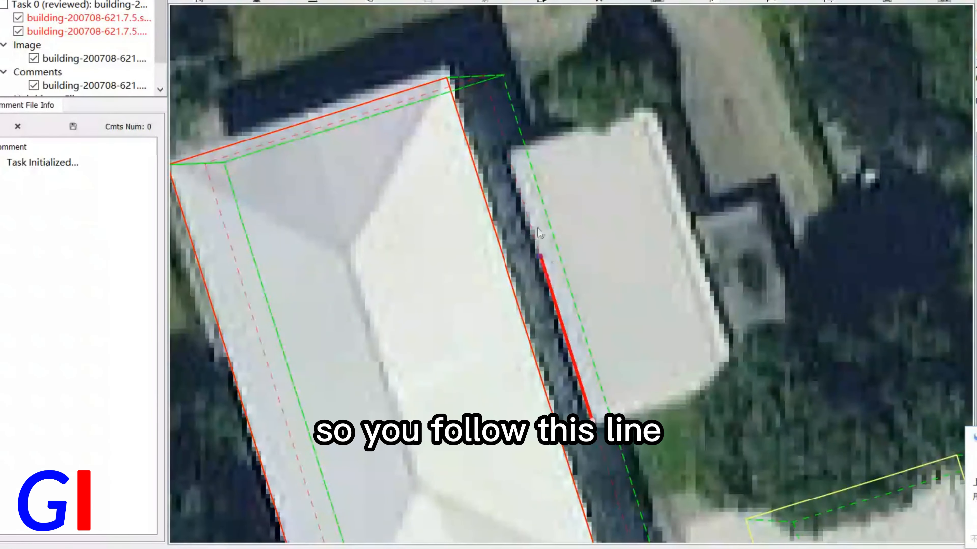
left_click(514, 166)
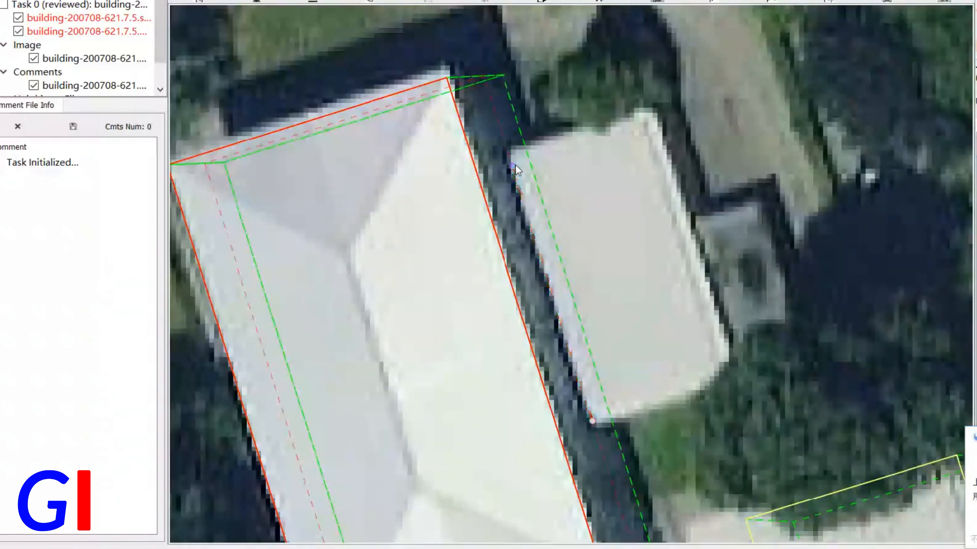
left_click(511, 148)
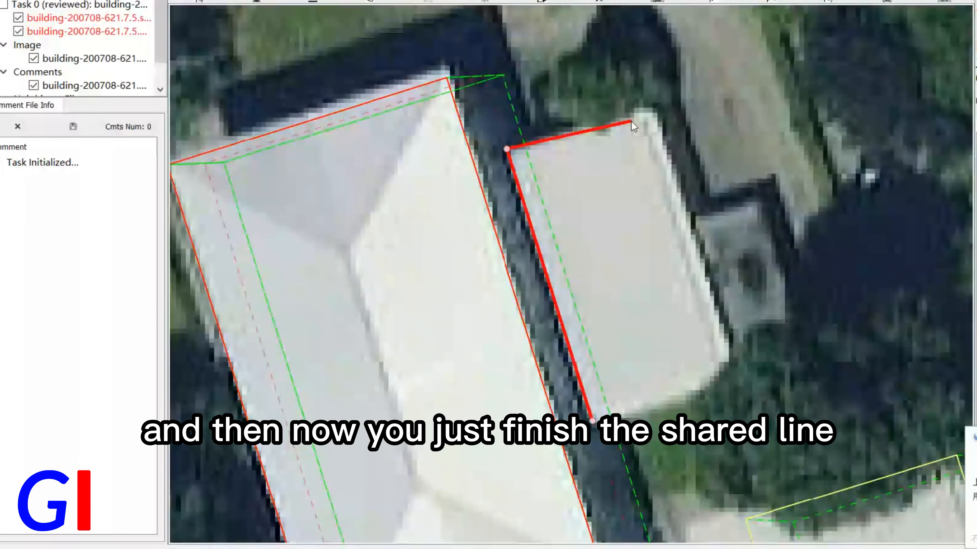
Complete the white annex's roof outline as a rectangle with right angles, closing it at the starting corner of the shared edge
scroll(590, 181, "down", 2)
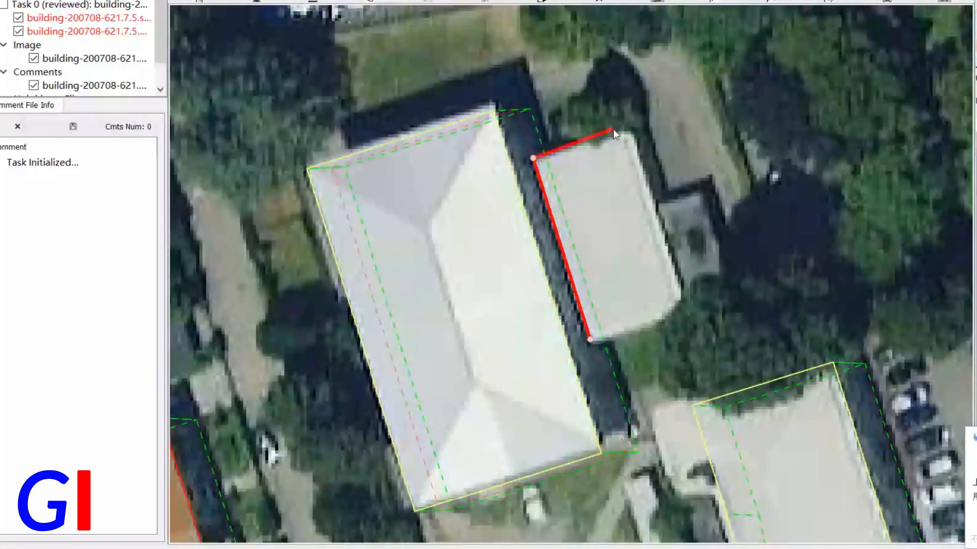
scroll(613, 130, "up", 2)
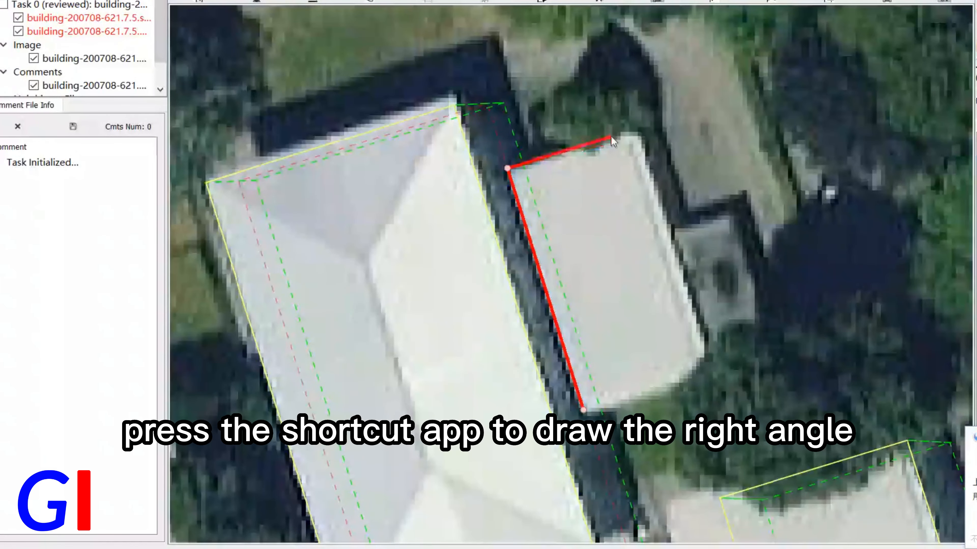
key("f")
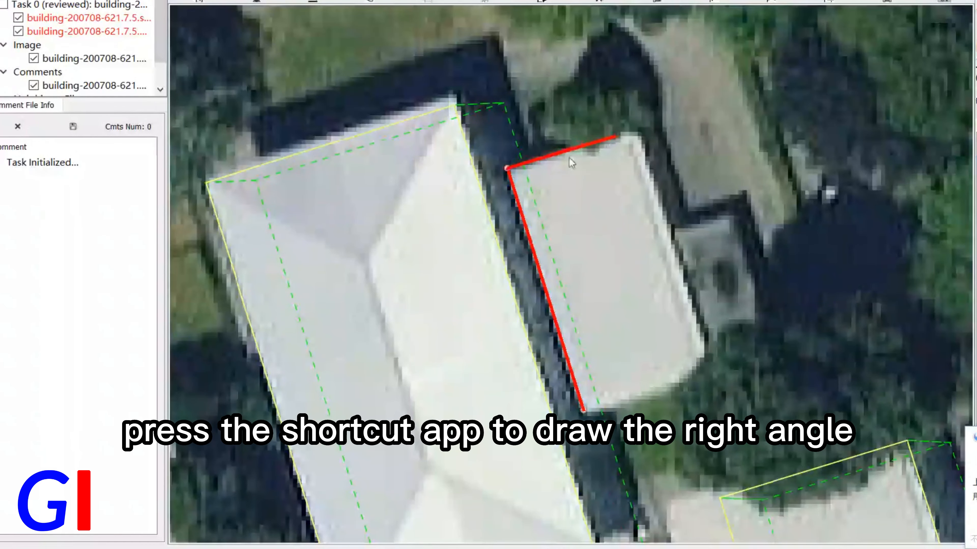
left_click(632, 131)
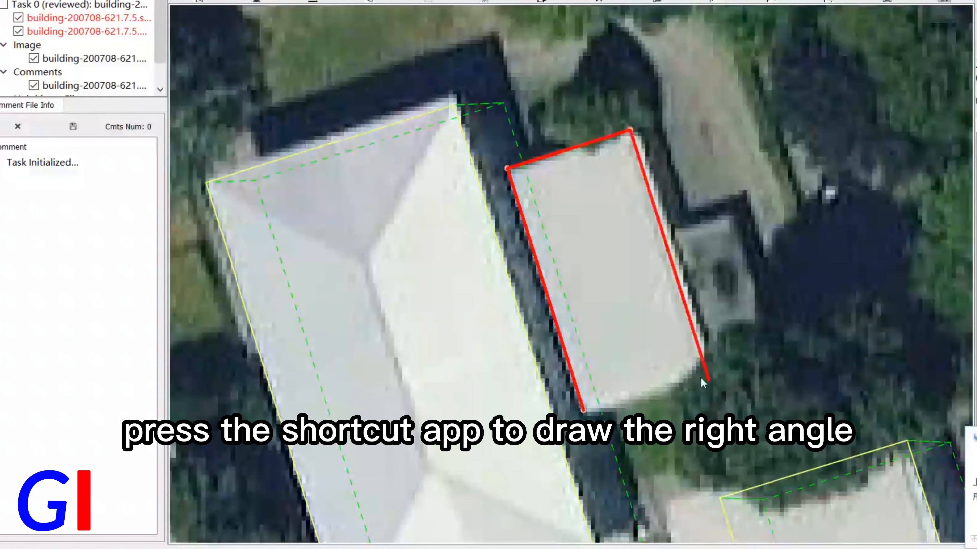
left_click(588, 409)
right_click(588, 409)
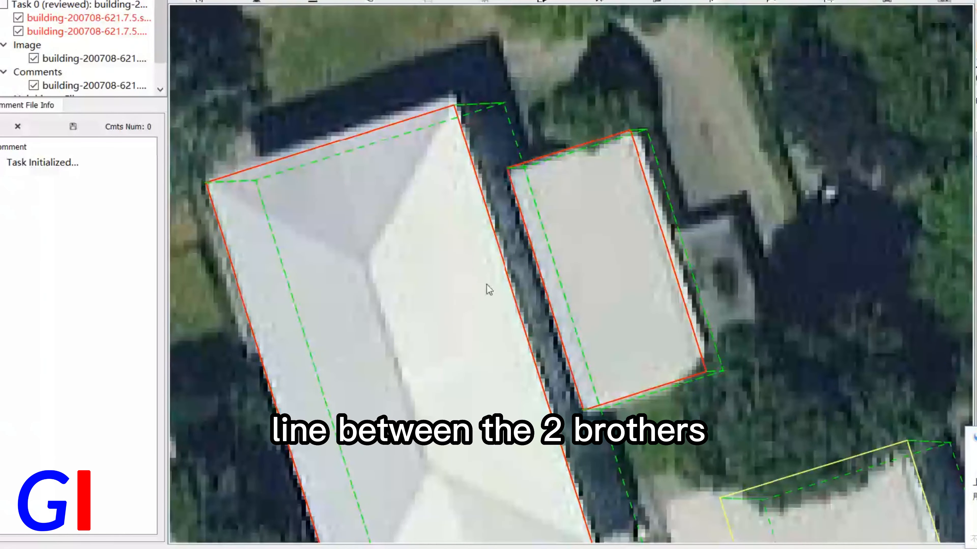
Examine the shared footprint line between the hipped-roof building and the annex for gaps or overlaps, and check the annex outline's accuracy
left_click(601, 269)
left_click(560, 121)
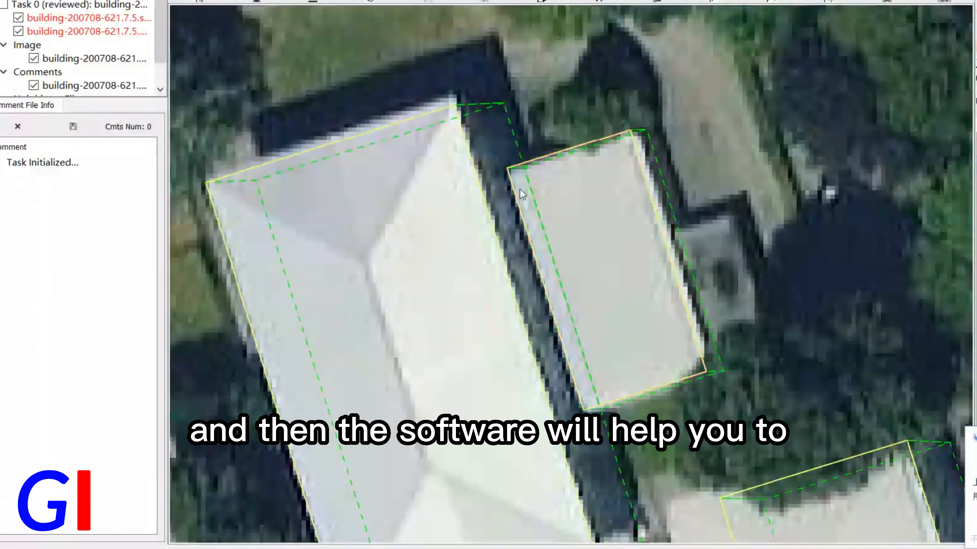
left_click(648, 135)
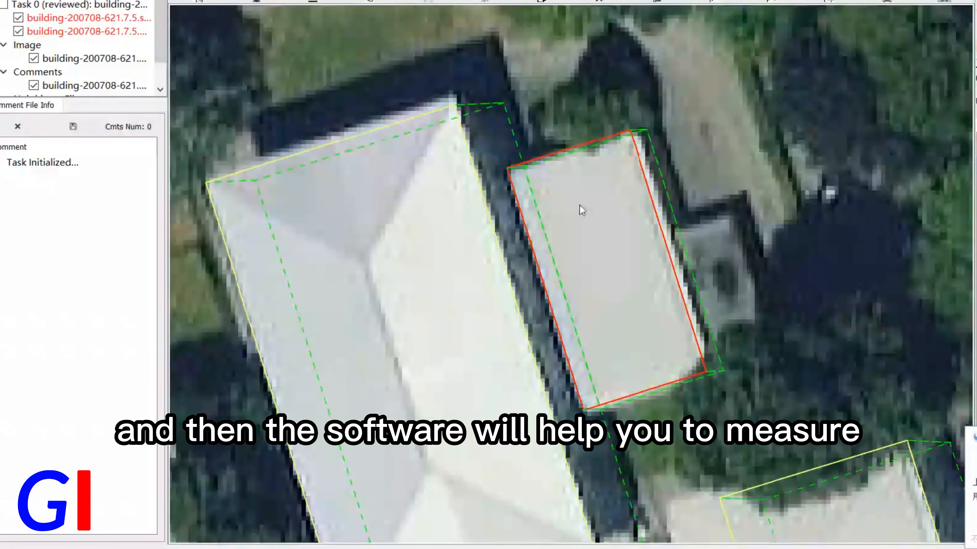
scroll(580, 210, "up", 3)
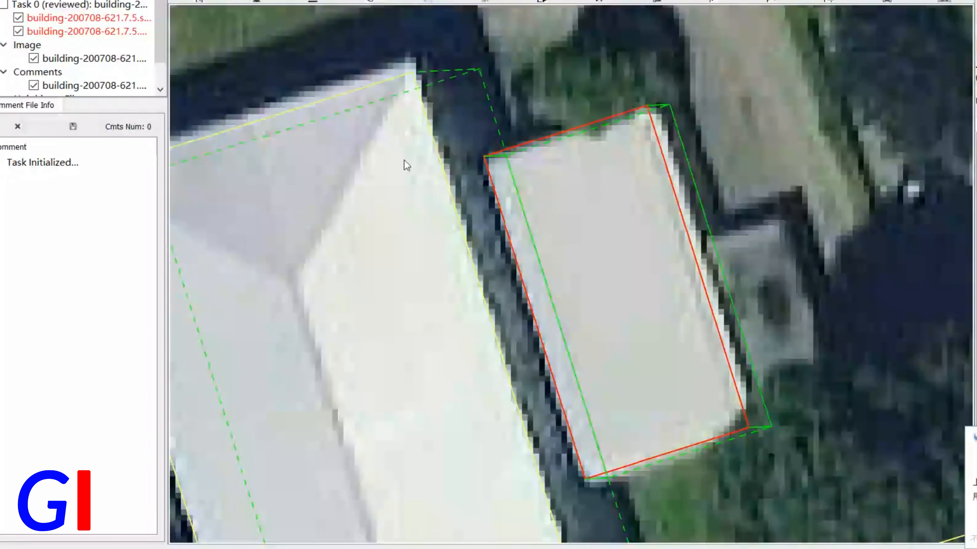
scroll(404, 160, "down", 2)
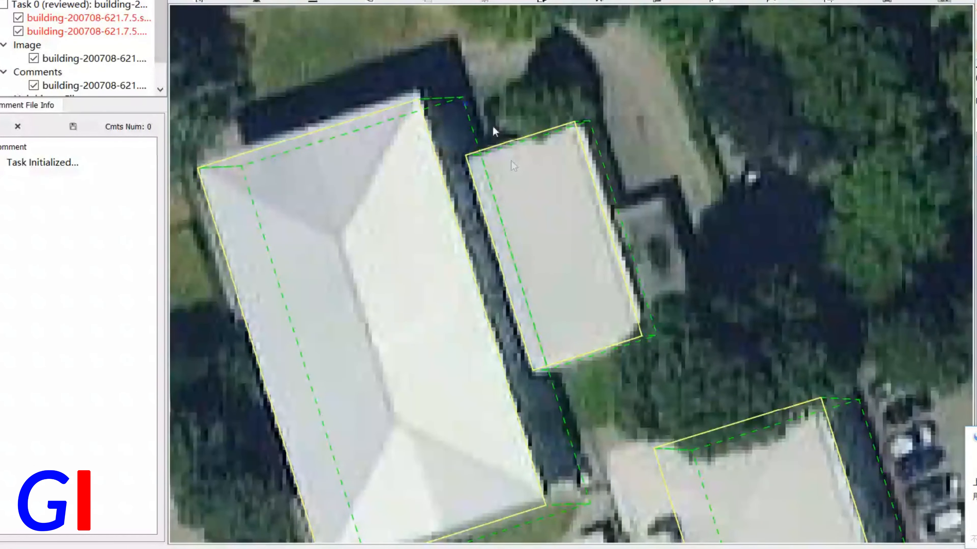
scroll(515, 161, "up", 1)
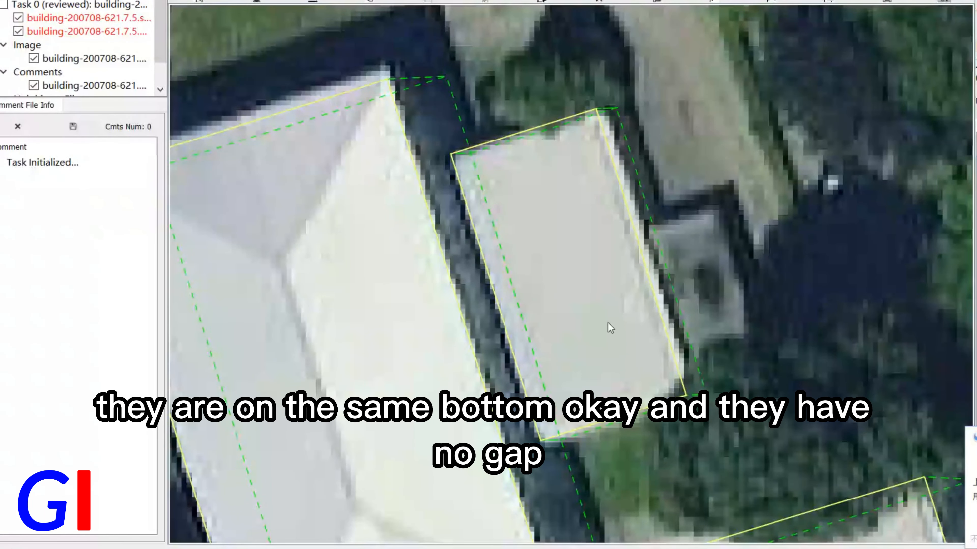
scroll(480, 171, "up", 1)
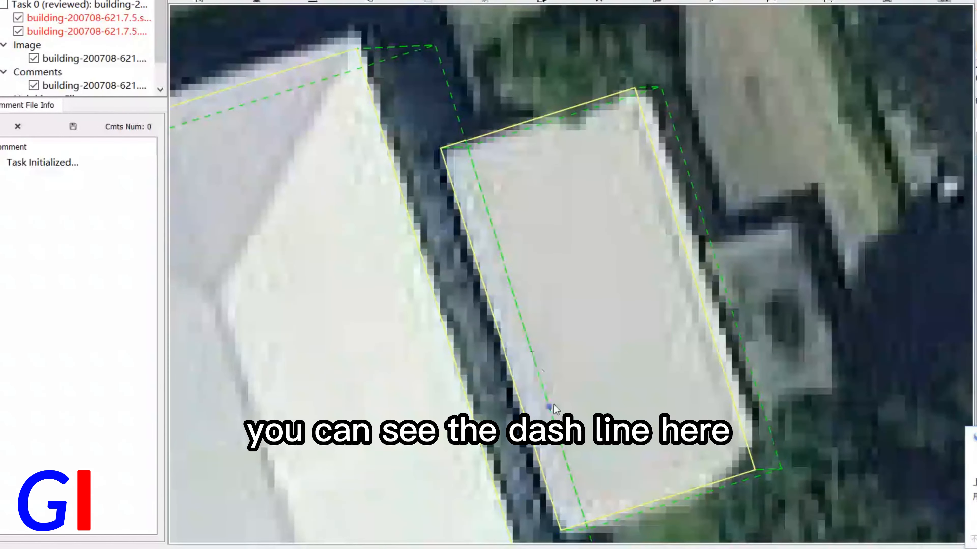
scroll(553, 405, "down", 1)
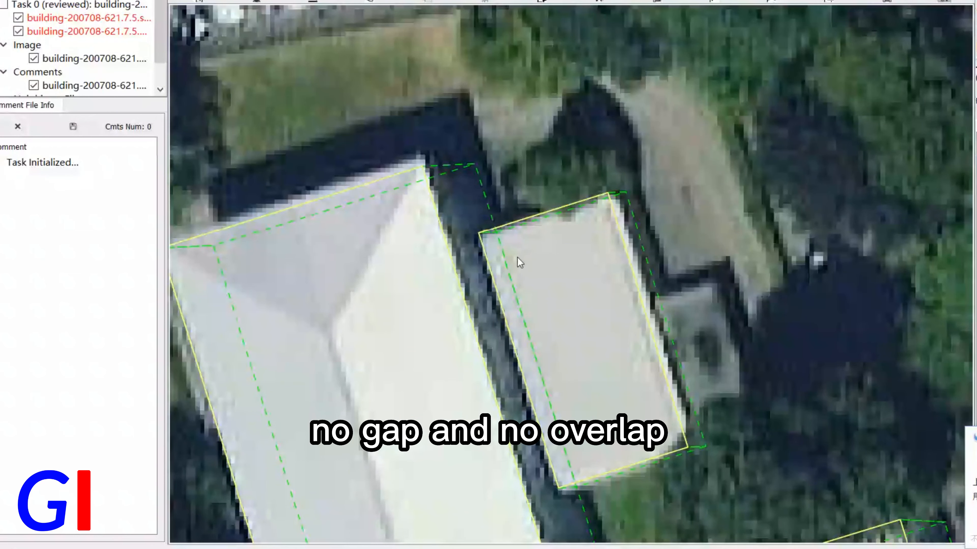
scroll(531, 227, "down", 3)
scroll(619, 262, "up", 5)
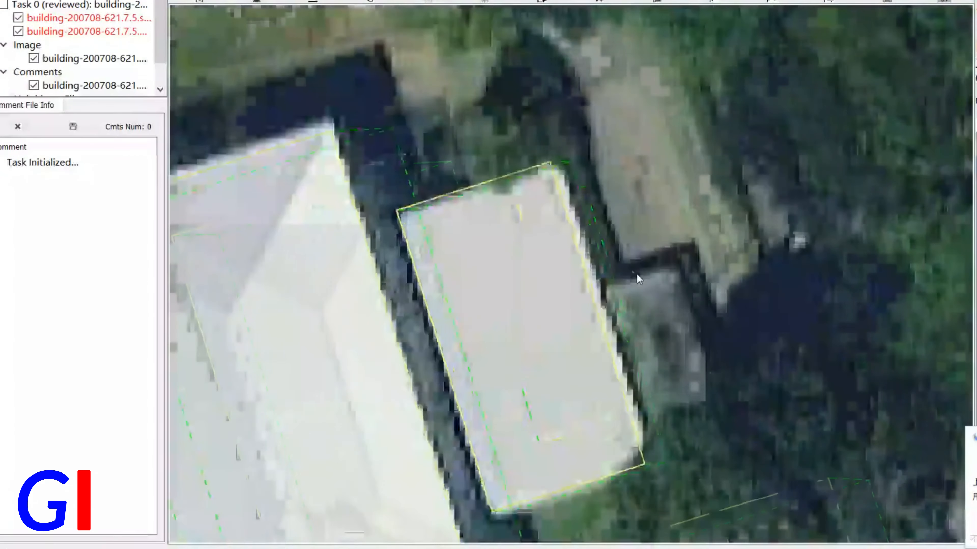
scroll(599, 231, "down", 3)
scroll(569, 215, "down", 3)
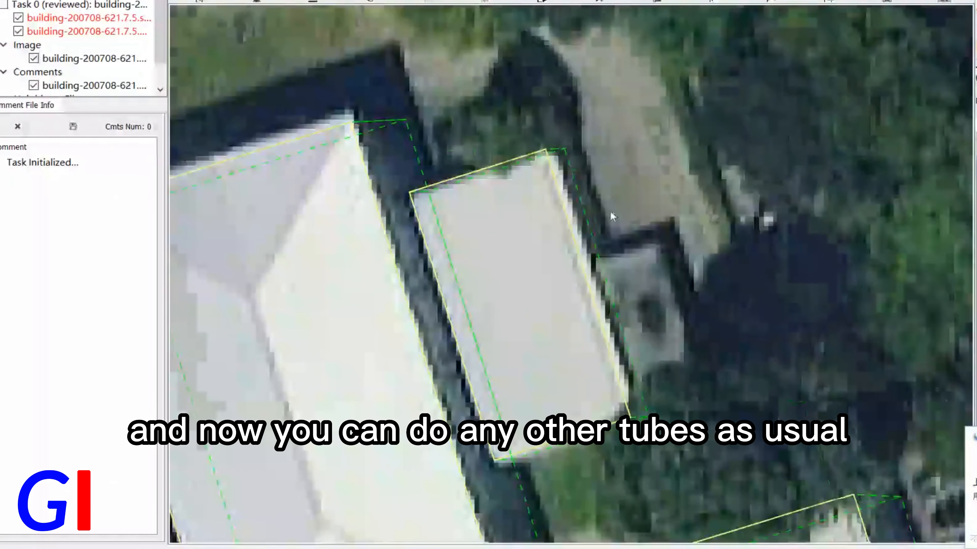
scroll(612, 211, "down", 2)
scroll(612, 231, "up", 5)
scroll(608, 242, "up", 2)
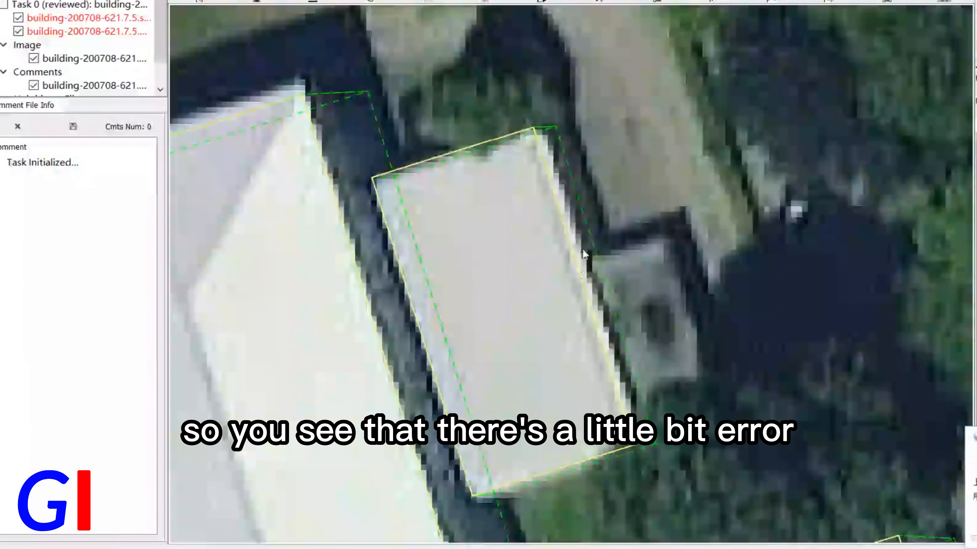
Move the annex outline's long edge facing the small grey extension outward to the visible roof edge
left_click(588, 303)
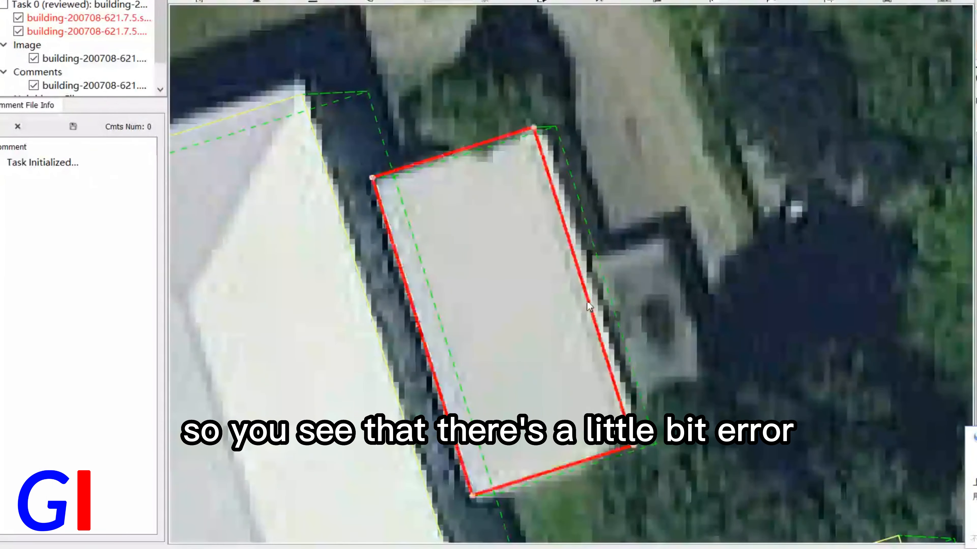
left_click(722, 278)
scroll(712, 216, "down", 3)
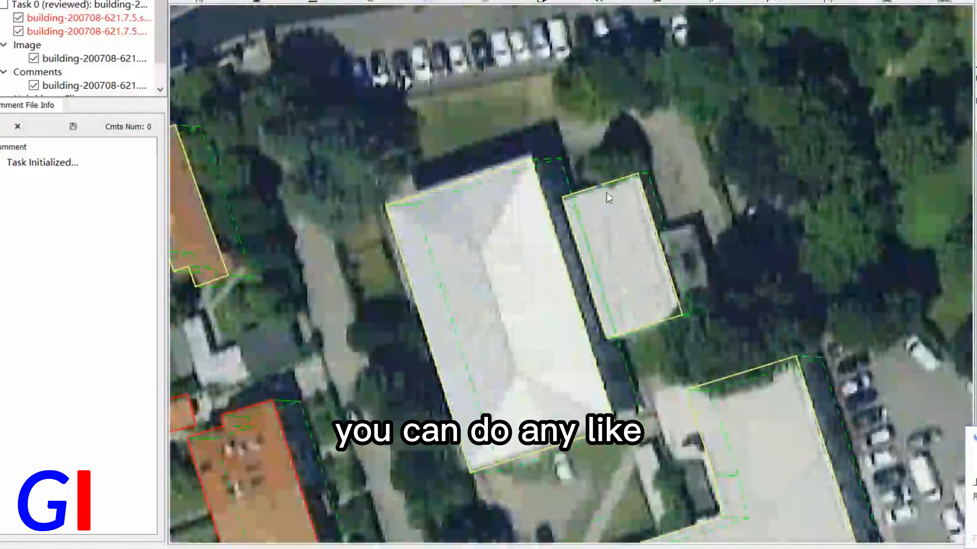
Compare the annex and the adjoining small grey extension with the bare image to judge their common line and relative heights
scroll(688, 215, "up", 3)
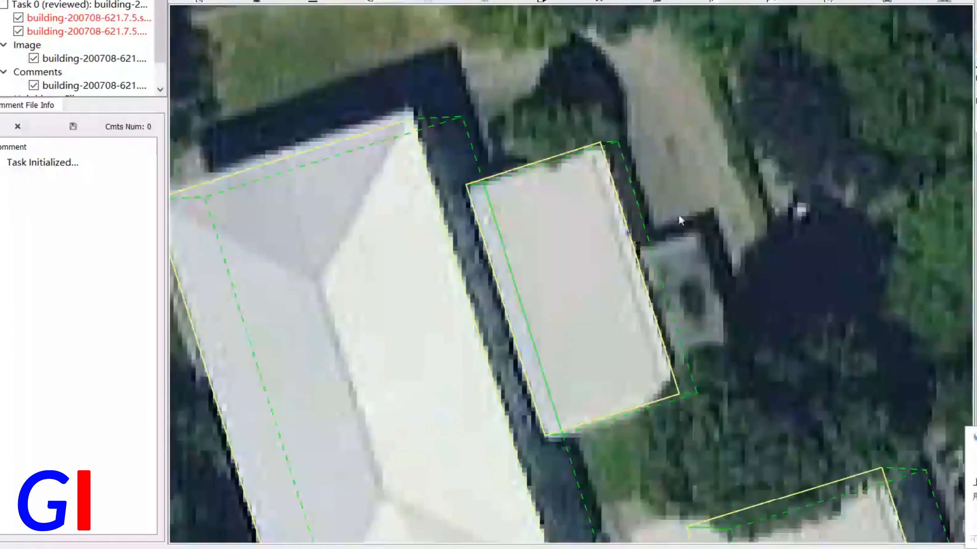
middle_click_drag(711, 287, 667, 277)
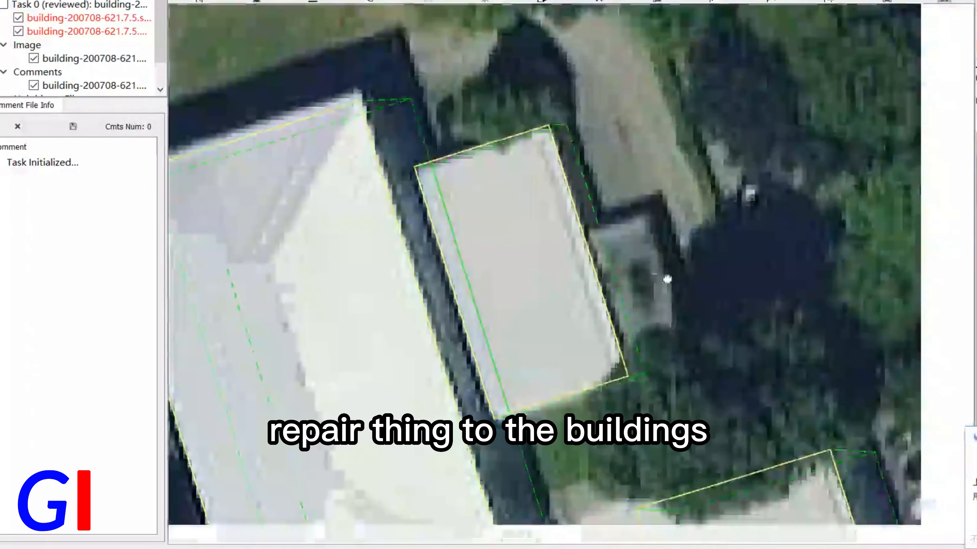
key("space")
key("space")
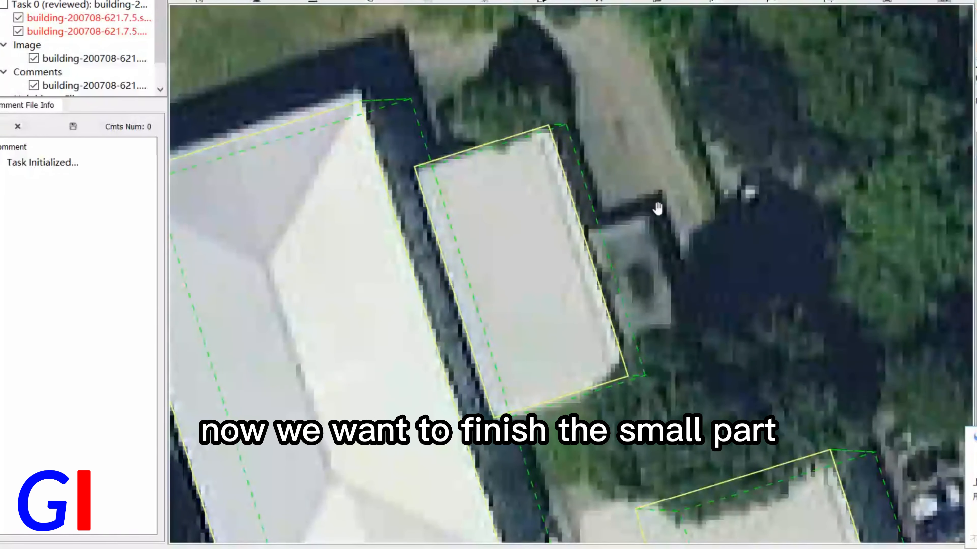
key("space")
key("space")
key("space")
key("space")
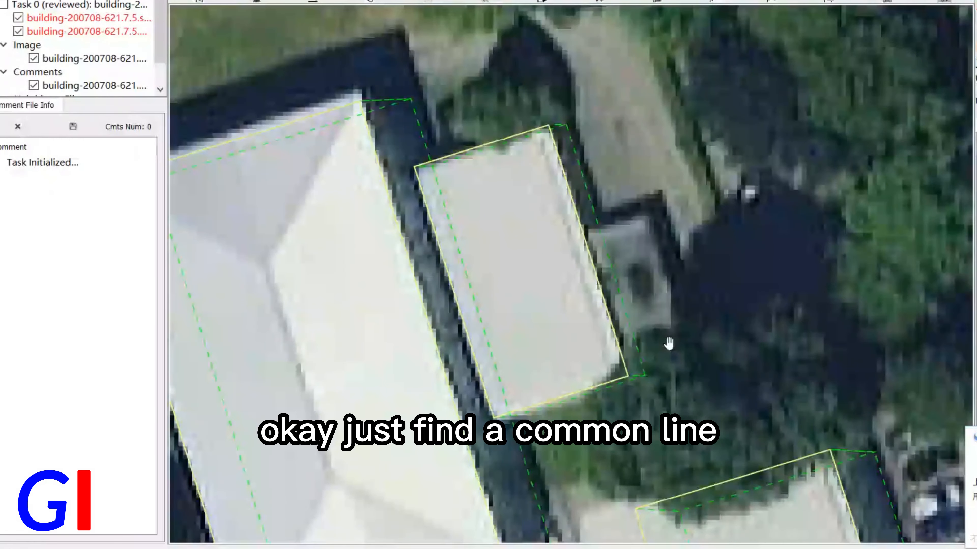
key("space")
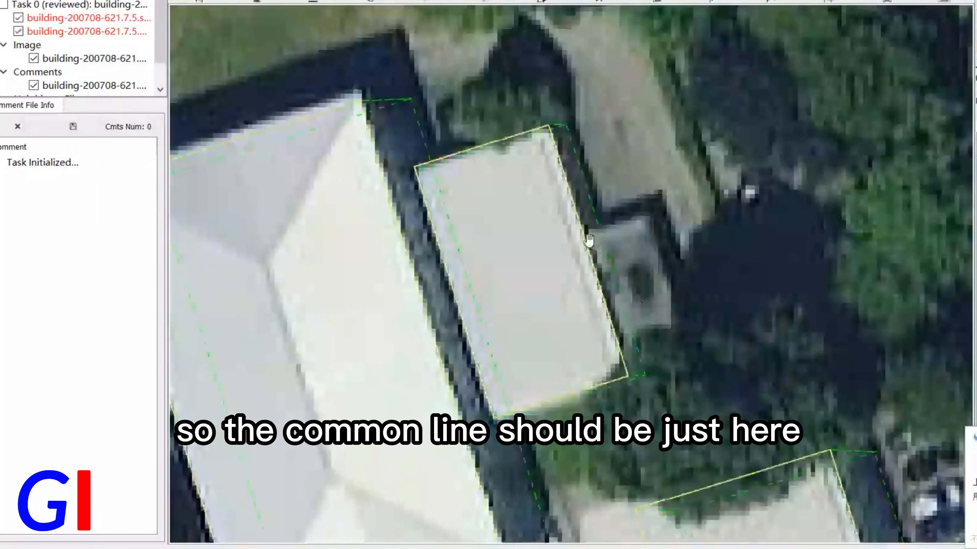
key("space")
scroll(594, 293, "down", 4)
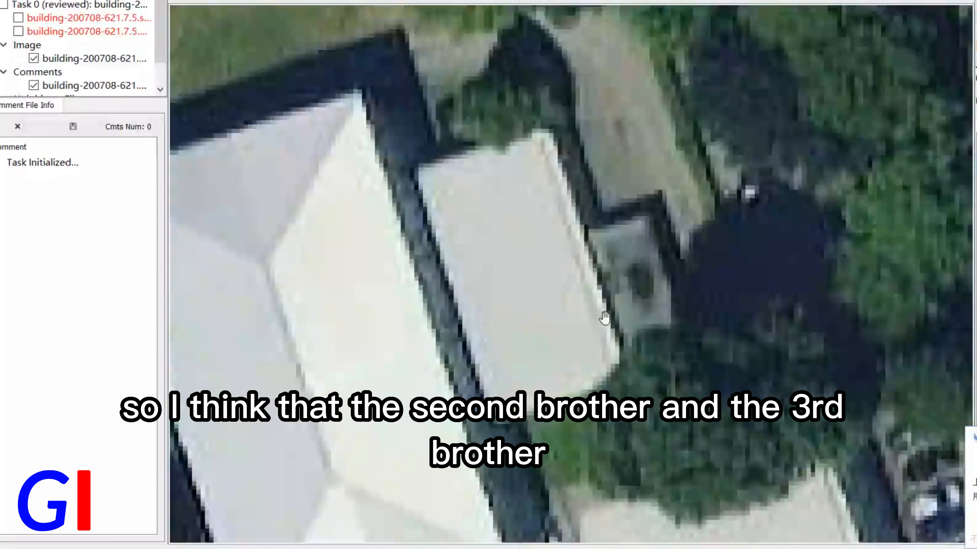
key("space")
scroll(627, 247, "up", 2)
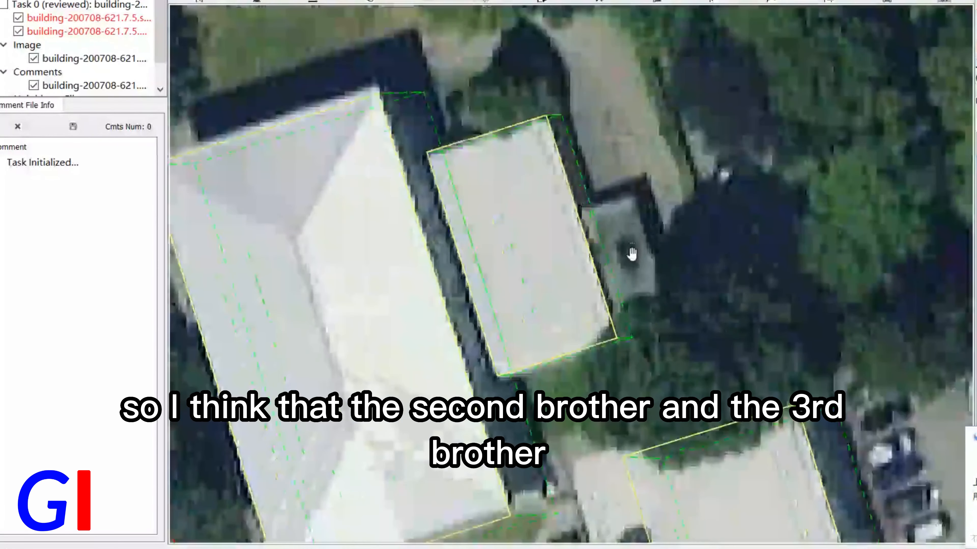
key("space")
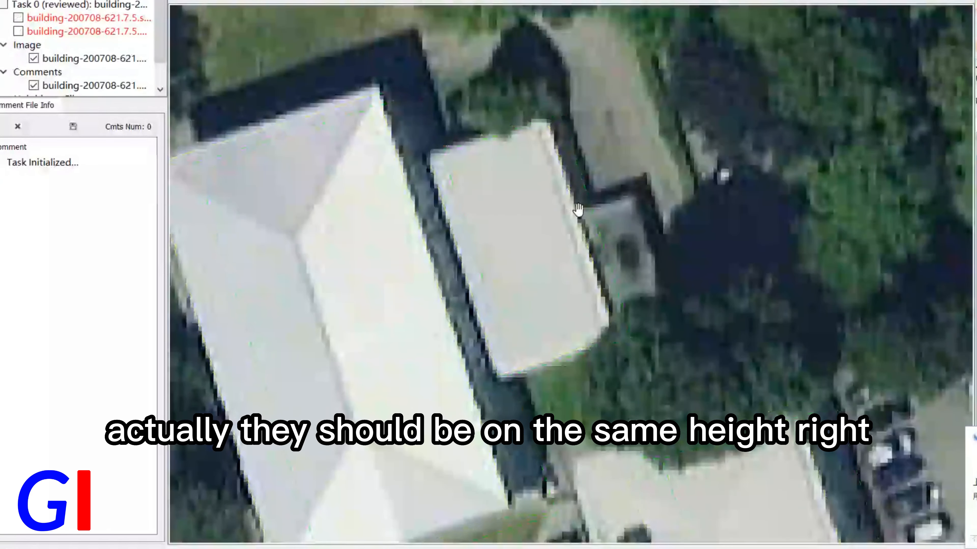
key("space")
key("space")
key("space")
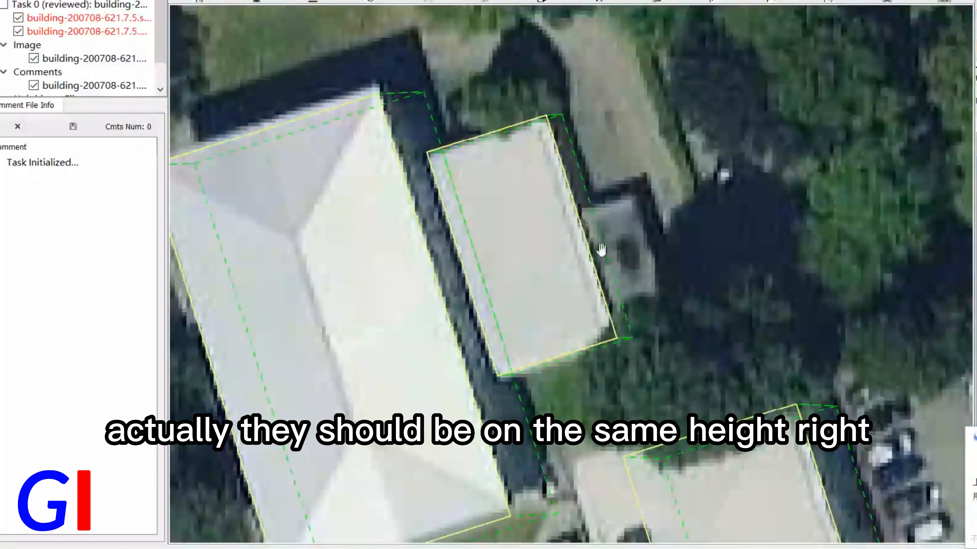
Outline the small grey extension as a right-angled rectangle starting and closing on the annex's outer long edge
key("space")
key("space")
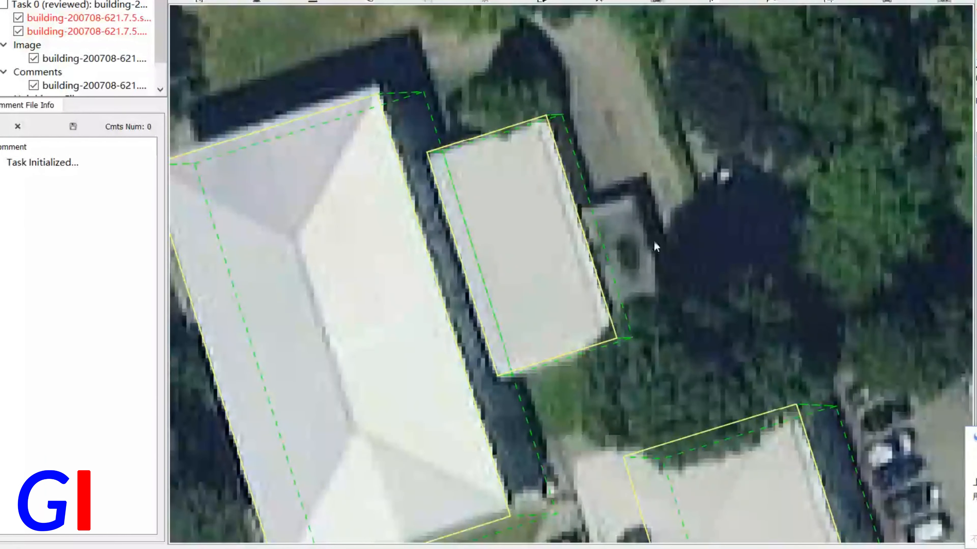
left_click(607, 307)
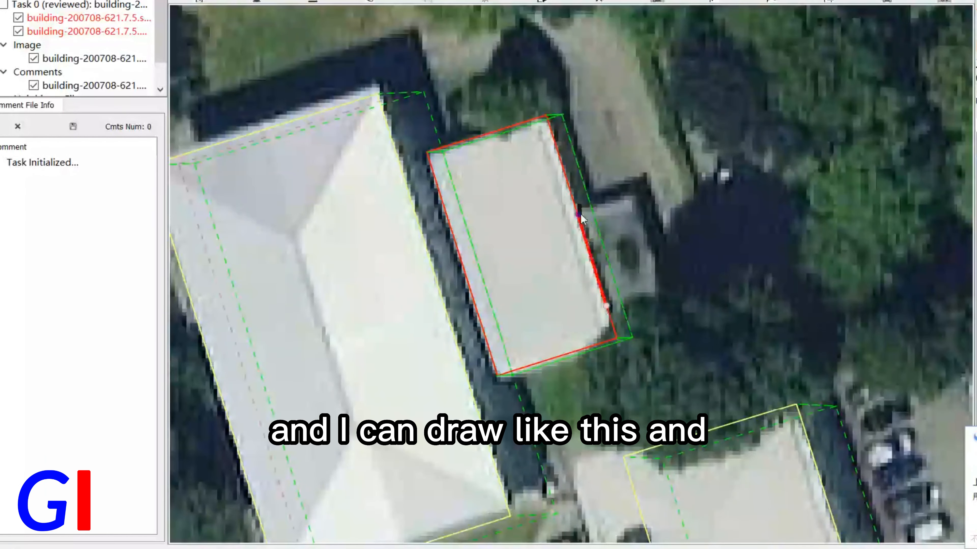
left_click(661, 287)
left_click(608, 306)
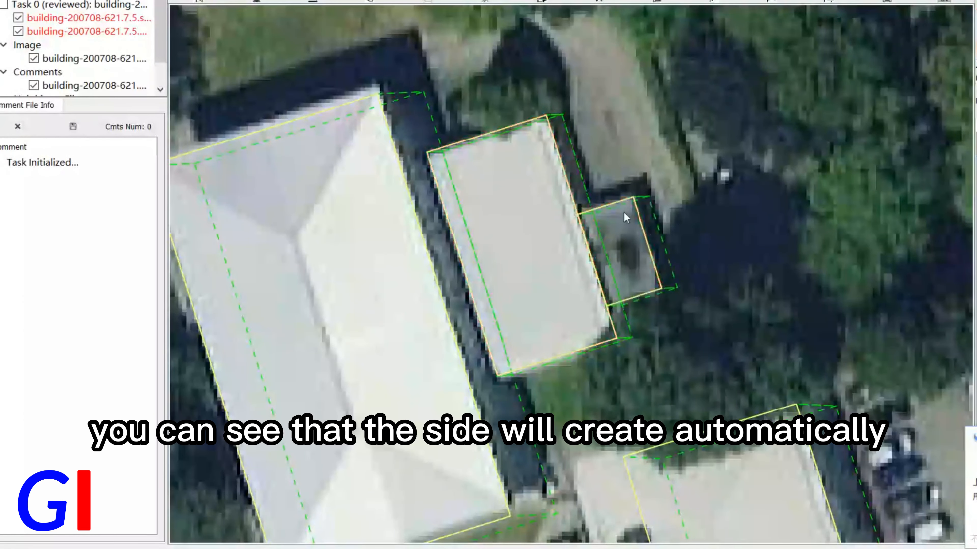
Examine the roof outlines and footprints of the hipped-roof building, annex and grey extension for correct side walls and shared lines
scroll(624, 212, "up", 2)
scroll(692, 306, "down", 3)
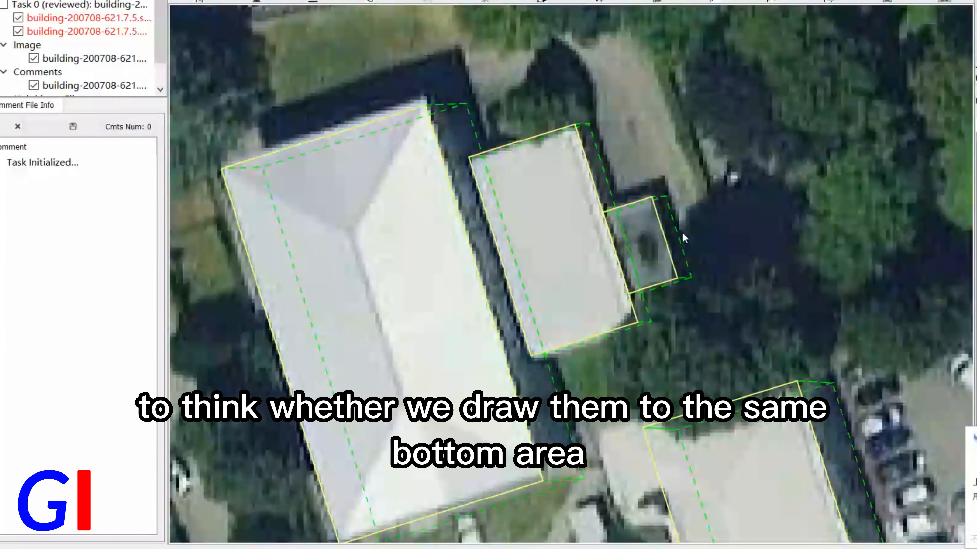
scroll(649, 247, "up", 4)
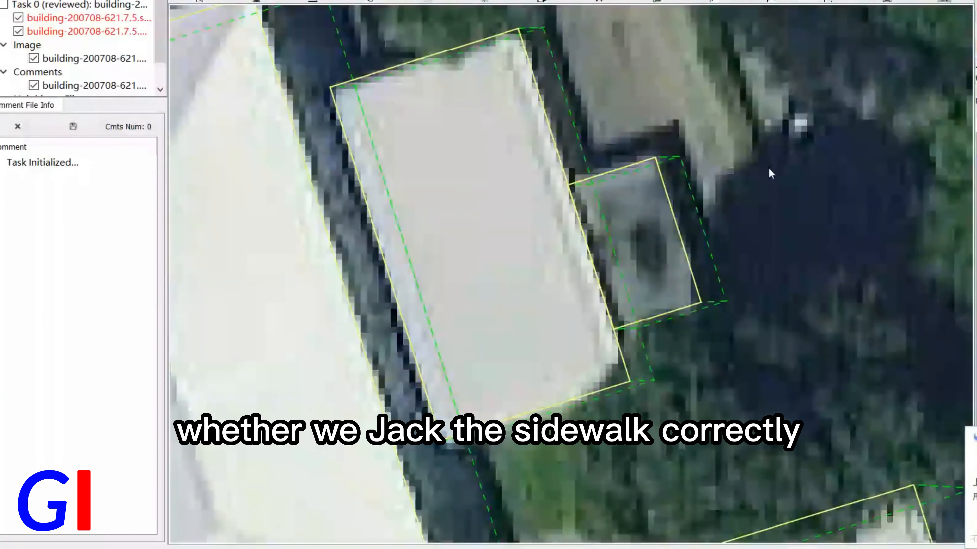
scroll(769, 169, "down", 2)
scroll(769, 169, "down", 2)
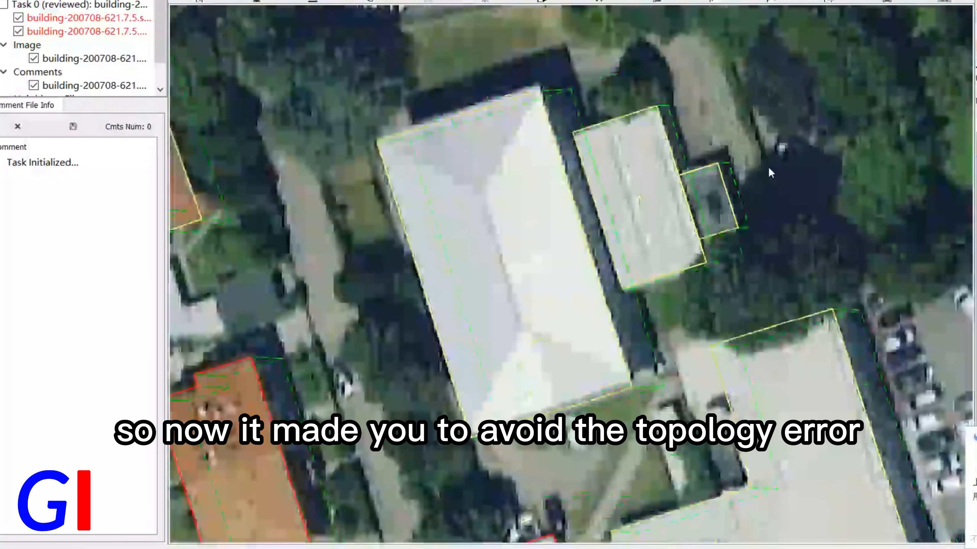
scroll(715, 257, "down", 1)
scroll(713, 228, "up", 3)
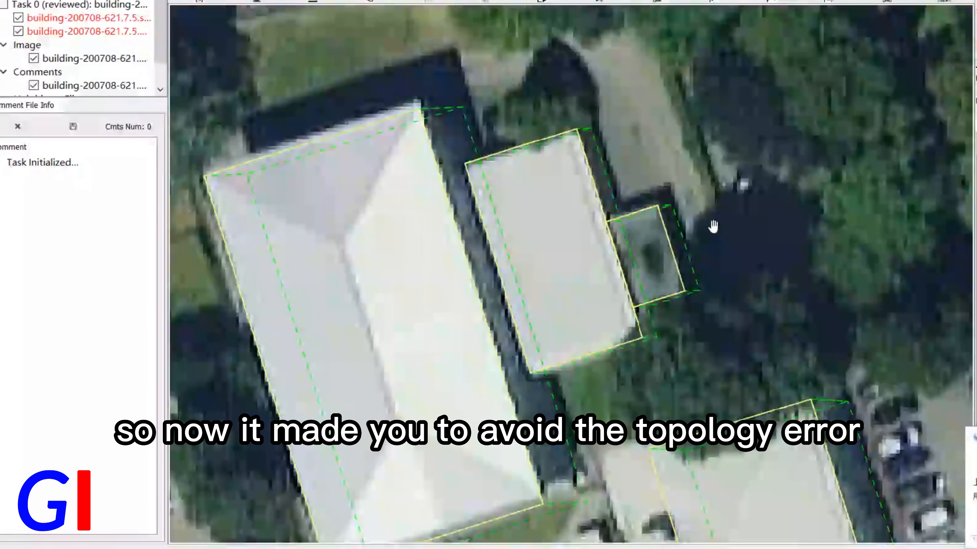
scroll(727, 222, "up", 1)
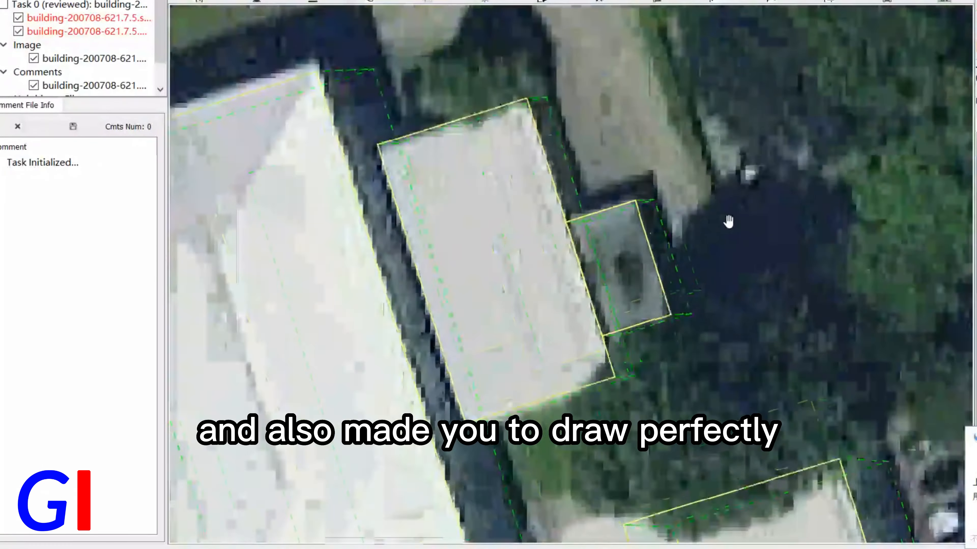
scroll(726, 219, "up", 1)
scroll(727, 219, "down", 2)
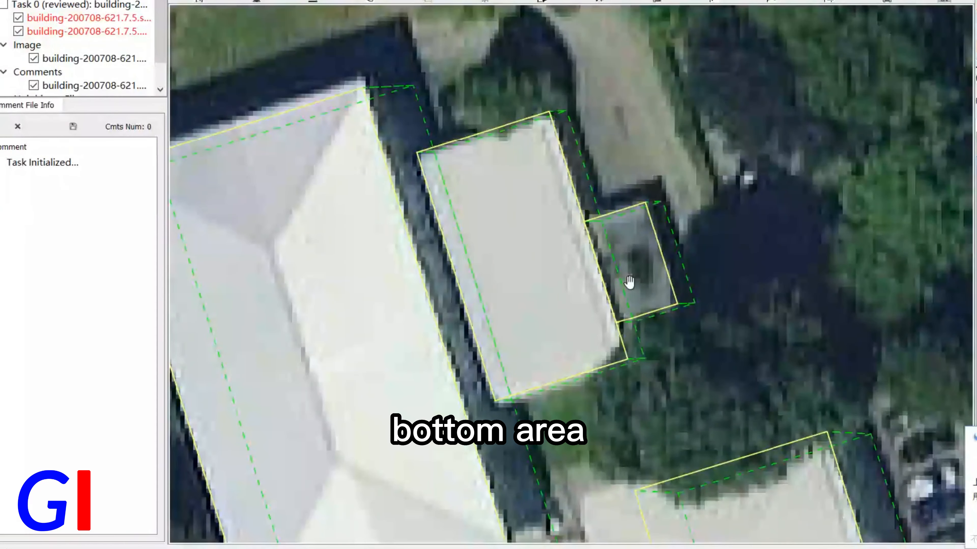
scroll(629, 282, "down", 2)
scroll(629, 282, "up", 2)
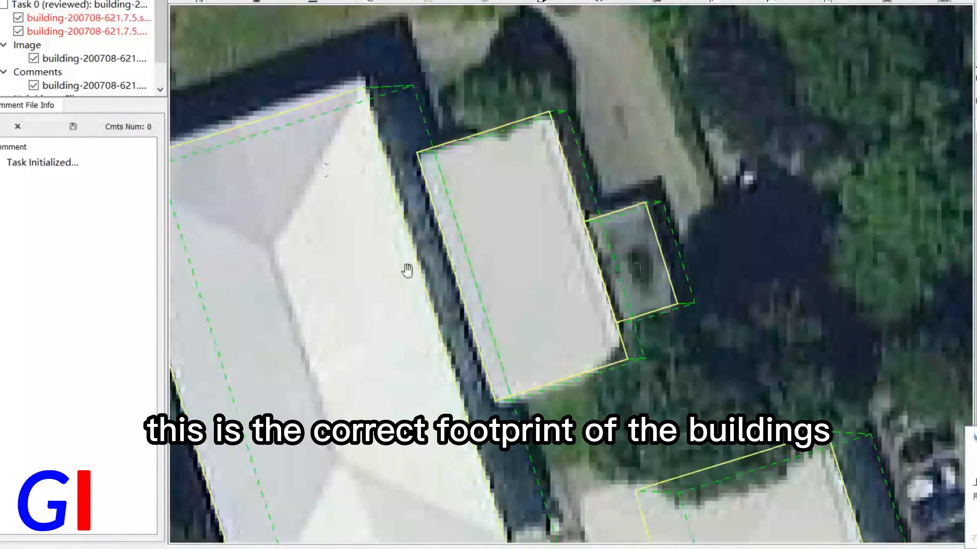
scroll(700, 216, "down", 2)
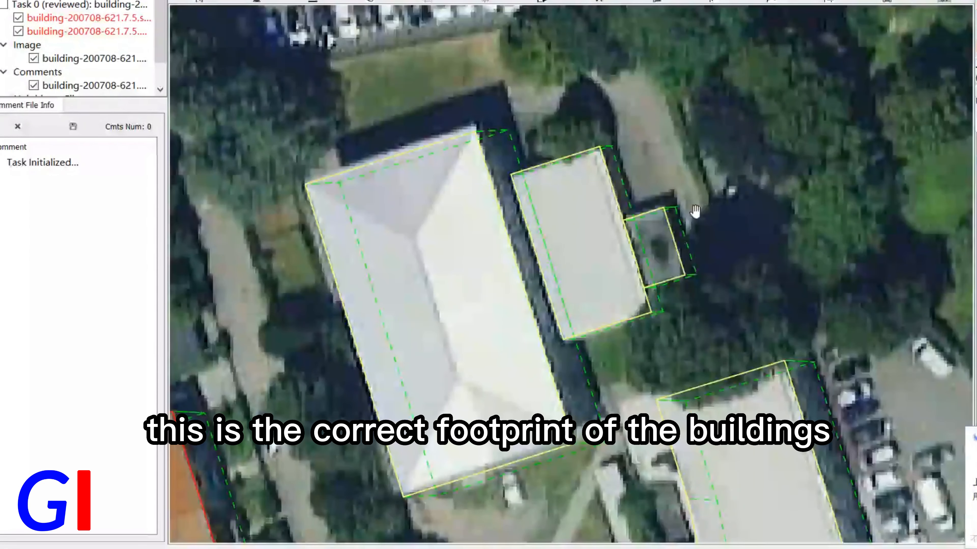
Select the hipped-roof building, the annex and the grey extension together for grouping
key("space")
key("space")
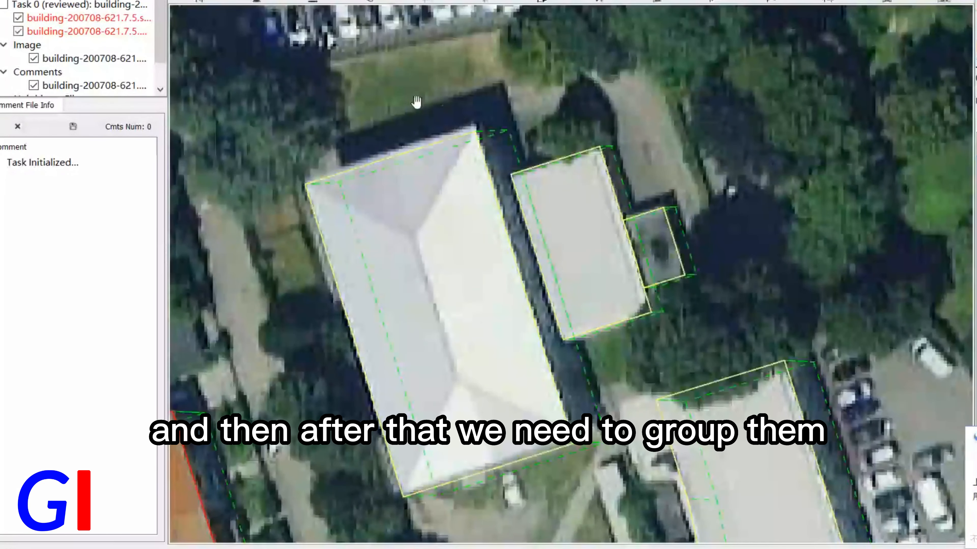
left_click_drag(412, 101, 676, 237)
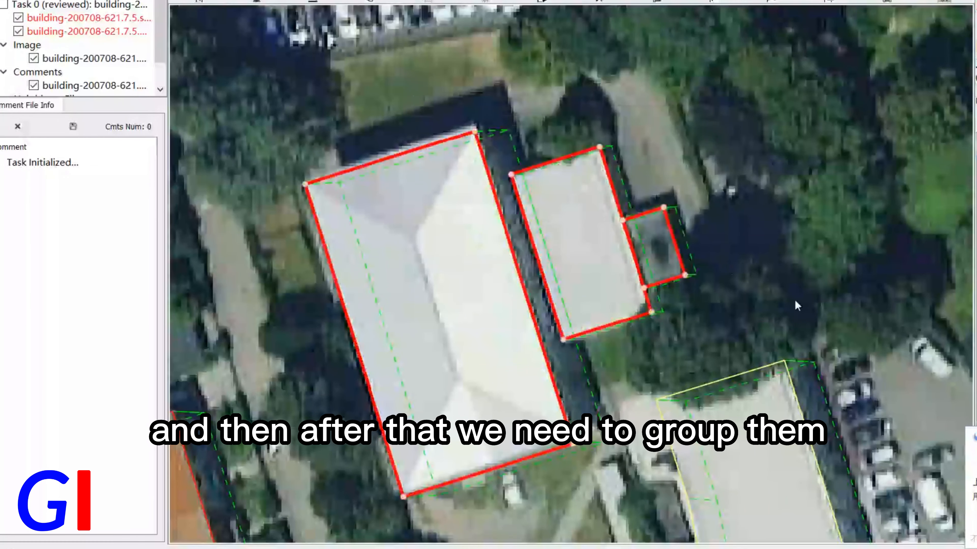
scroll(654, 212, "down", 3)
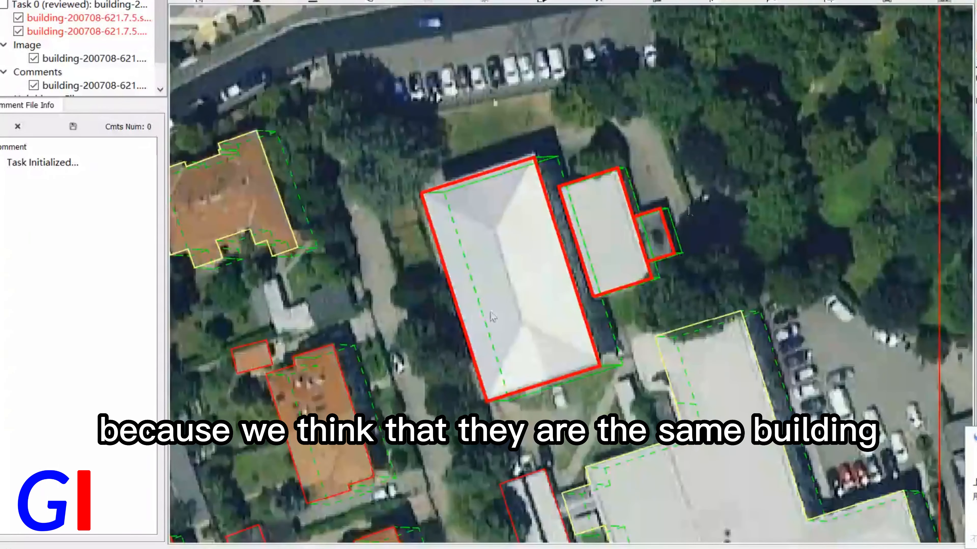
Compare the outlined parts with the bare image to judge whether they belong to the same building
key("space")
key("space")
key("space")
key("space")
key("space")
key("space")
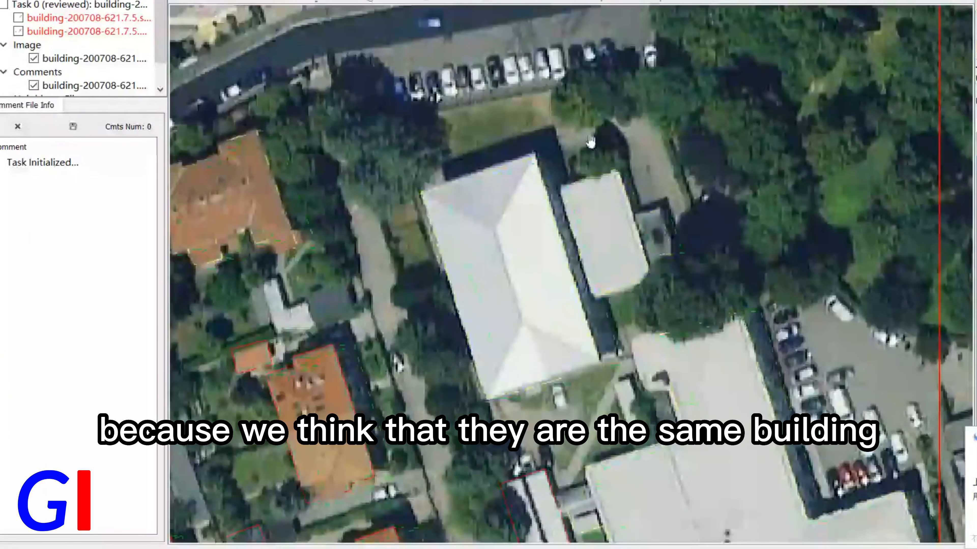
scroll(636, 152, "down", 2)
key("space")
key("space")
key("space")
key("space")
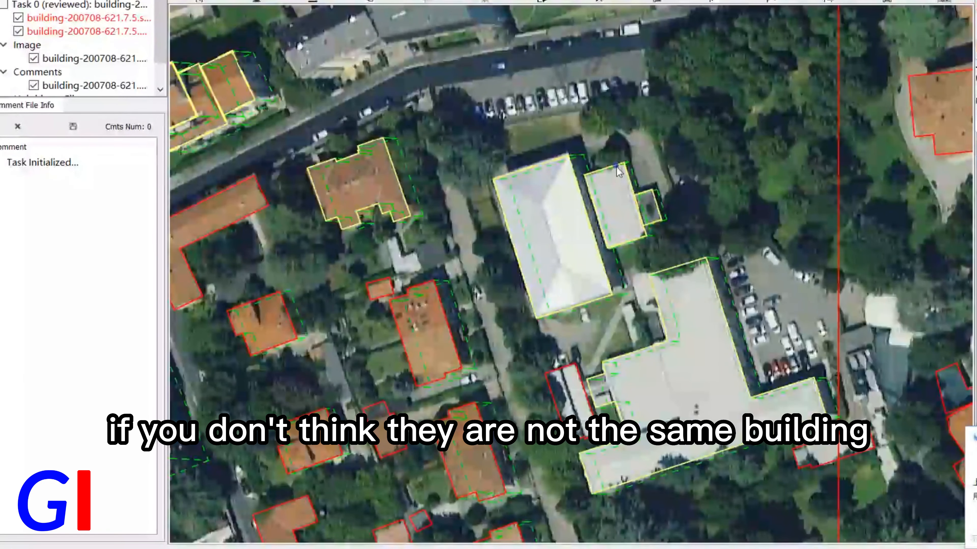
Check the annex and the grey extension individually as separate parts, and review their side walls and footprints
scroll(619, 170, "up", 2)
key("space")
left_click(622, 240)
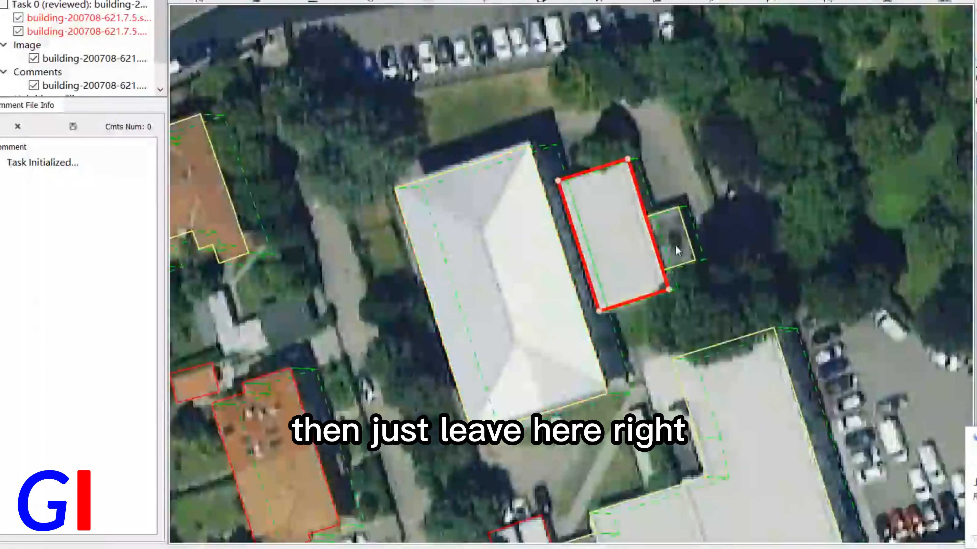
left_click(675, 242)
scroll(737, 200, "down", 2)
left_click_drag(784, 196, 735, 246)
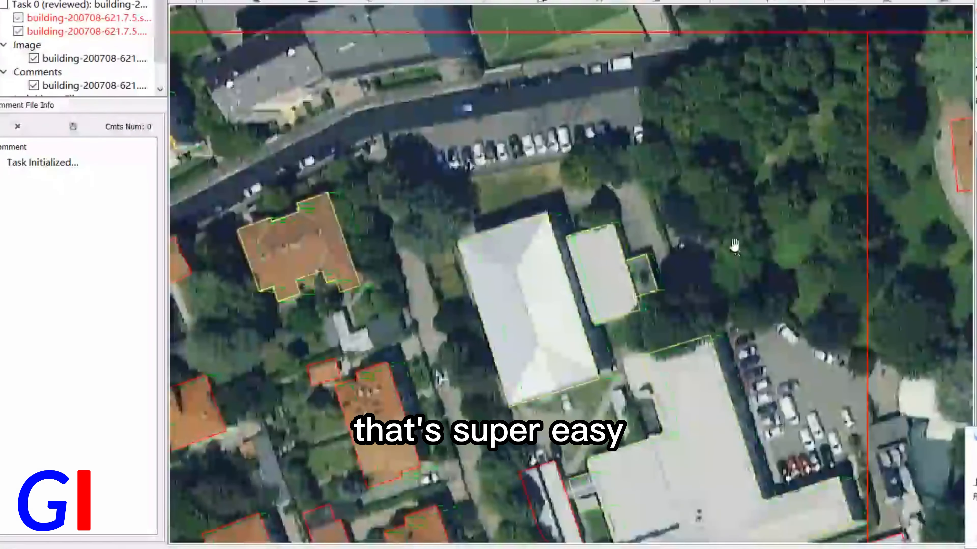
scroll(705, 245, "up", 3)
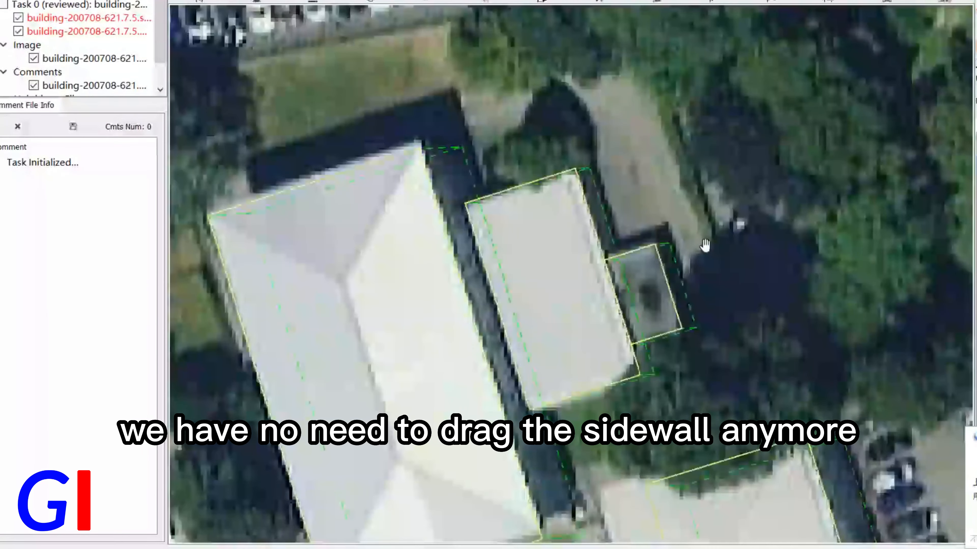
scroll(705, 245, "down", 3)
Redraw the white annex's roof as a right-angled rectangle from its outer long edge, tracing the footprint line shared with the hipped-roof building
scroll(675, 252, "up", 2)
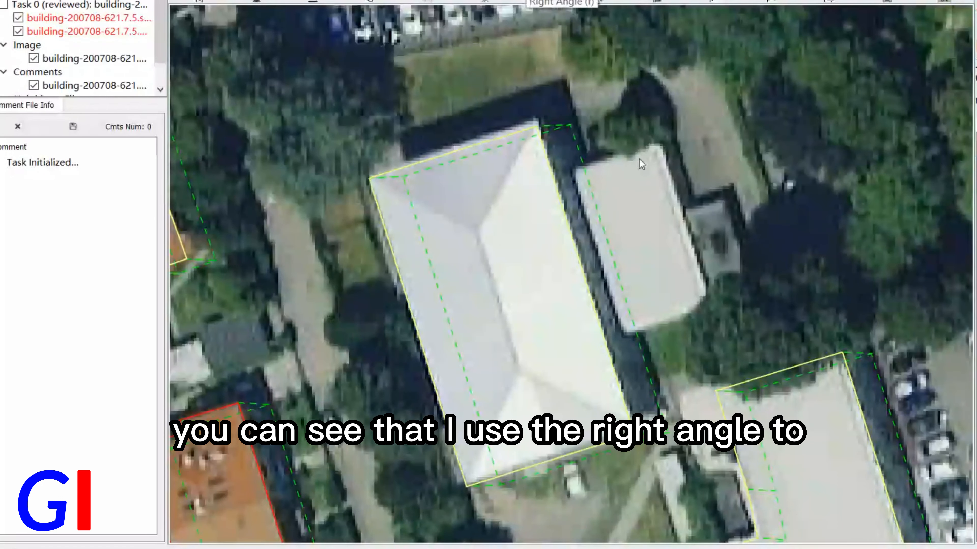
left_click(659, 141)
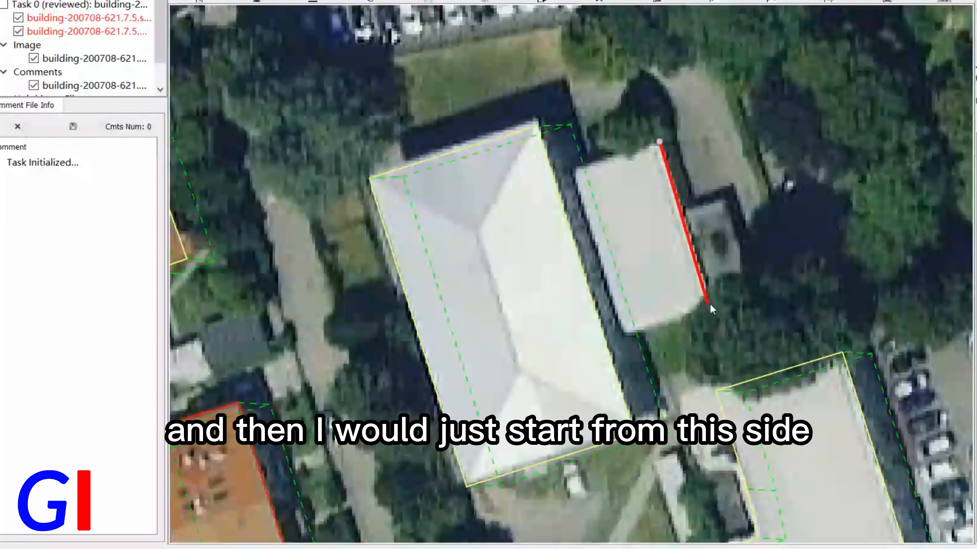
left_click(711, 304)
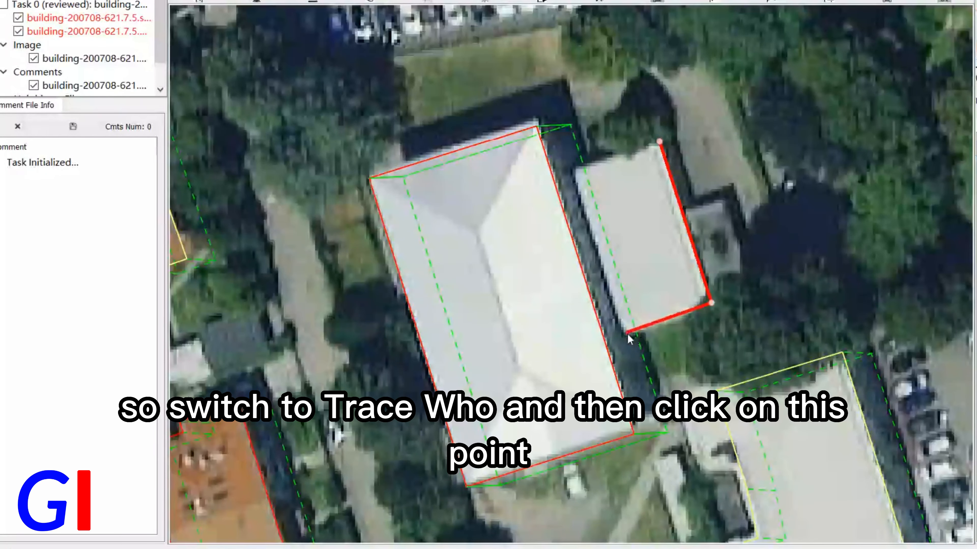
left_click(625, 334)
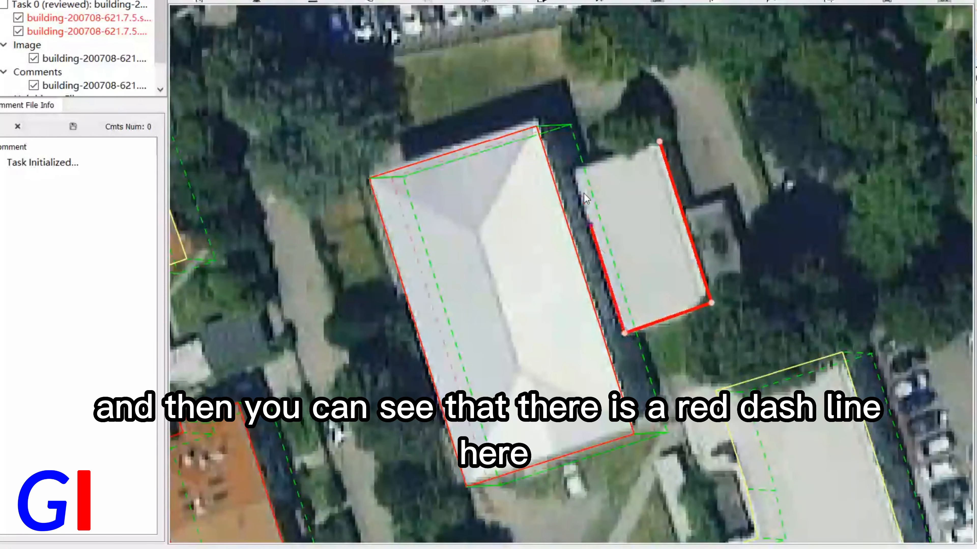
left_click(574, 171)
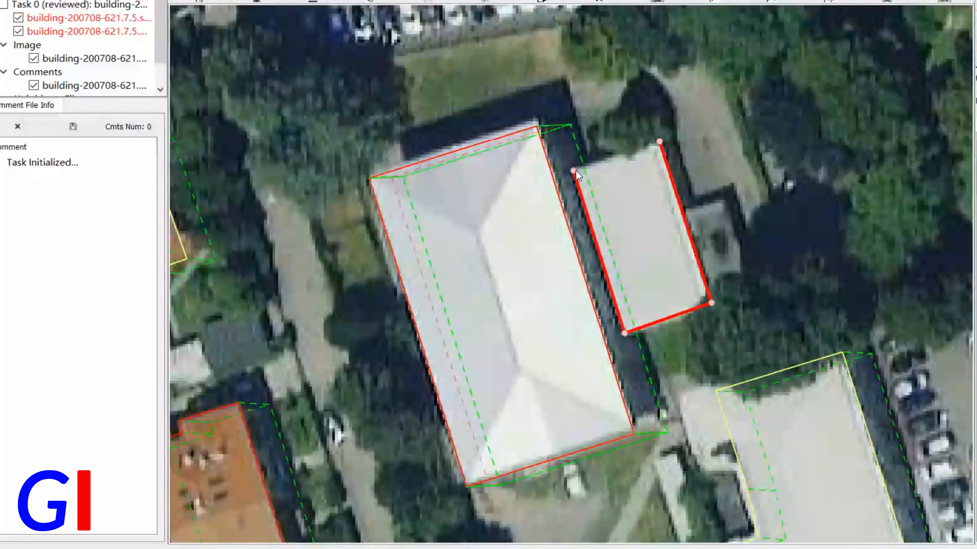
right_click(574, 171)
left_click(666, 227)
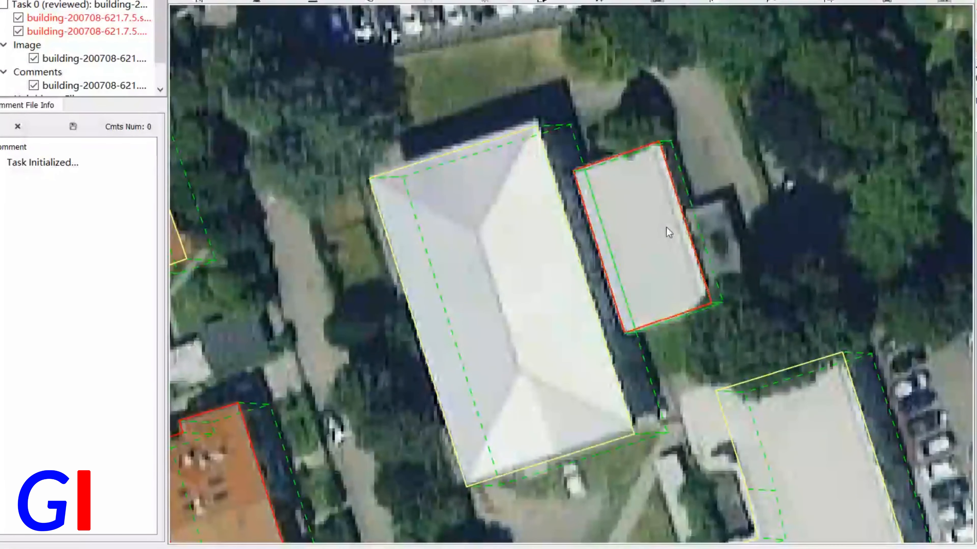
key("Escape")
Examine the annex's roof outline and shared footprint line against the visible roof edges to judge its height and bottom area
left_click_drag(913, 248, 887, 272)
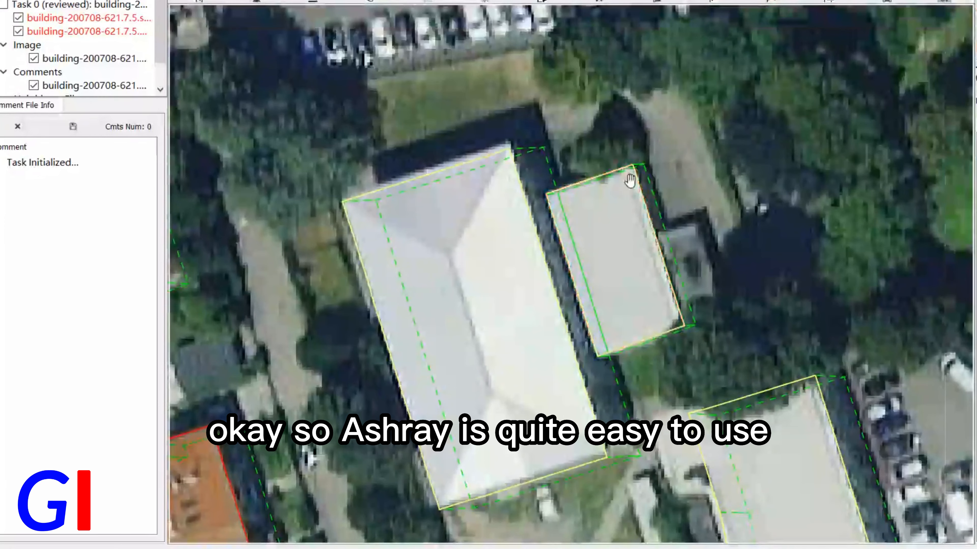
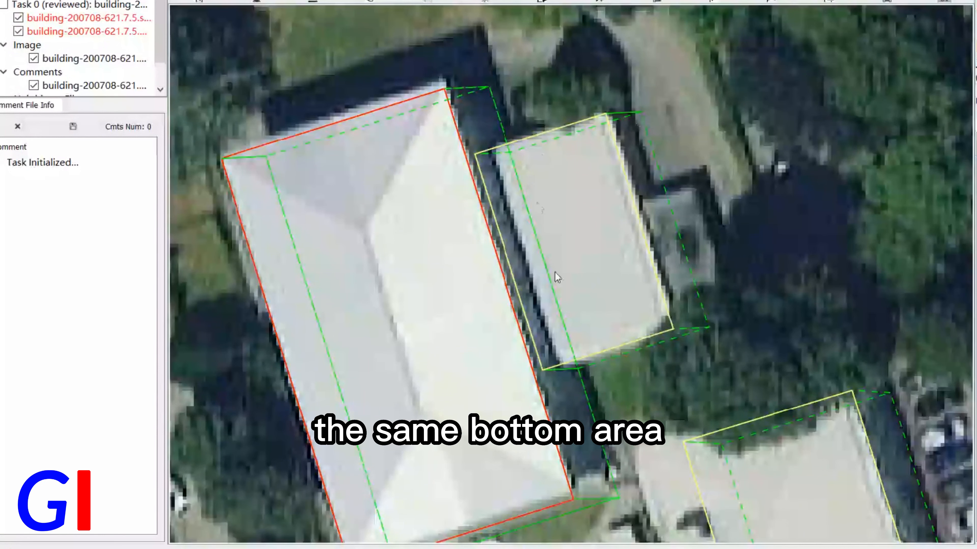
left_click(498, 220)
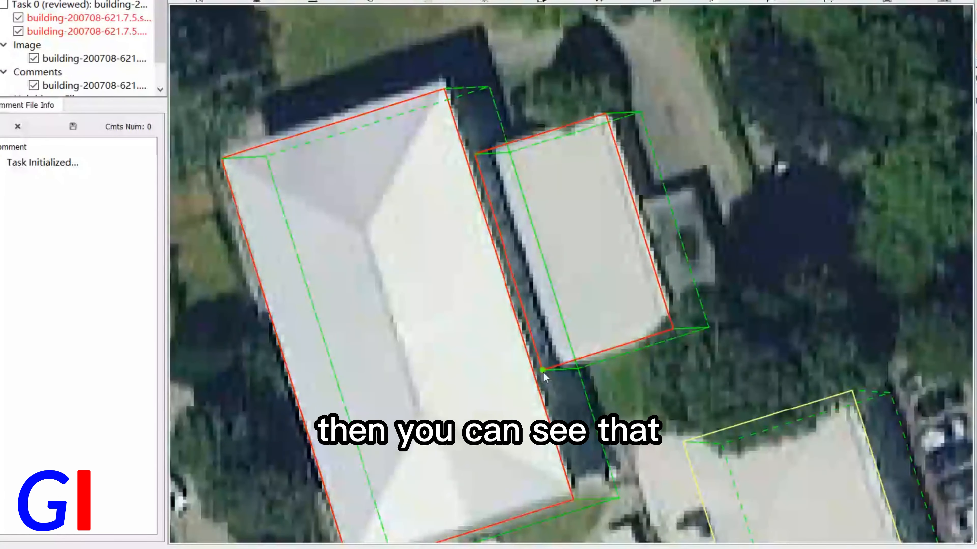
scroll(660, 279, "down", 2)
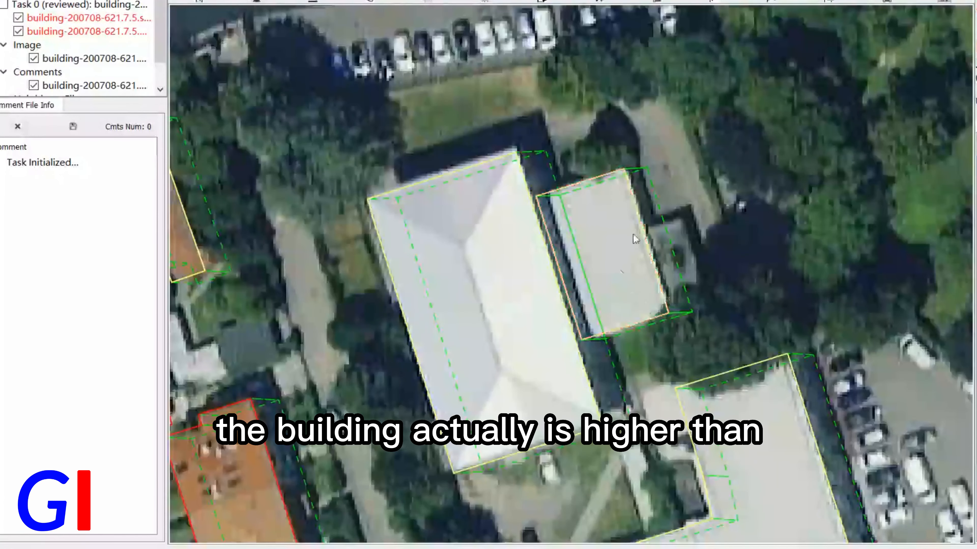
scroll(604, 243, "up", 2)
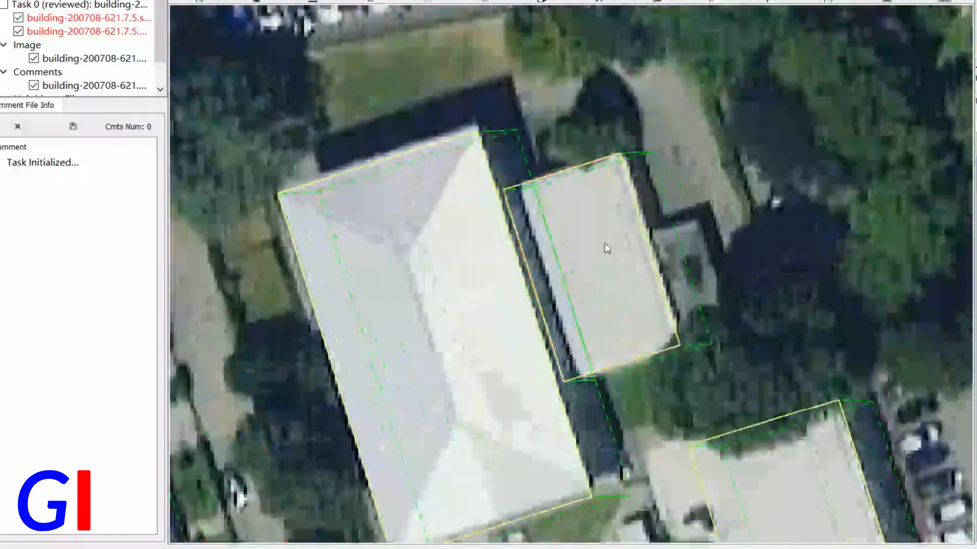
left_click(606, 243)
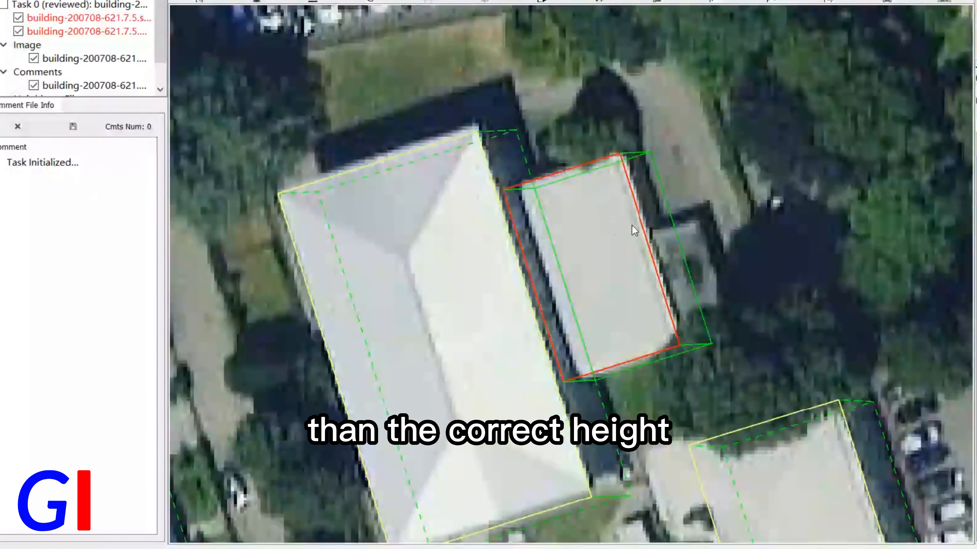
key("Escape")
left_click_drag(697, 283, 645, 193)
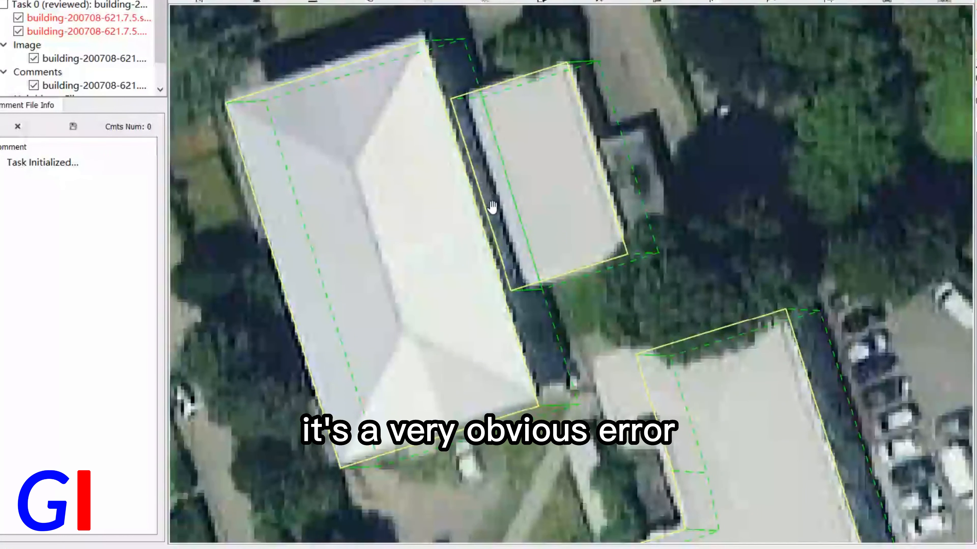
scroll(628, 163, "down", 2)
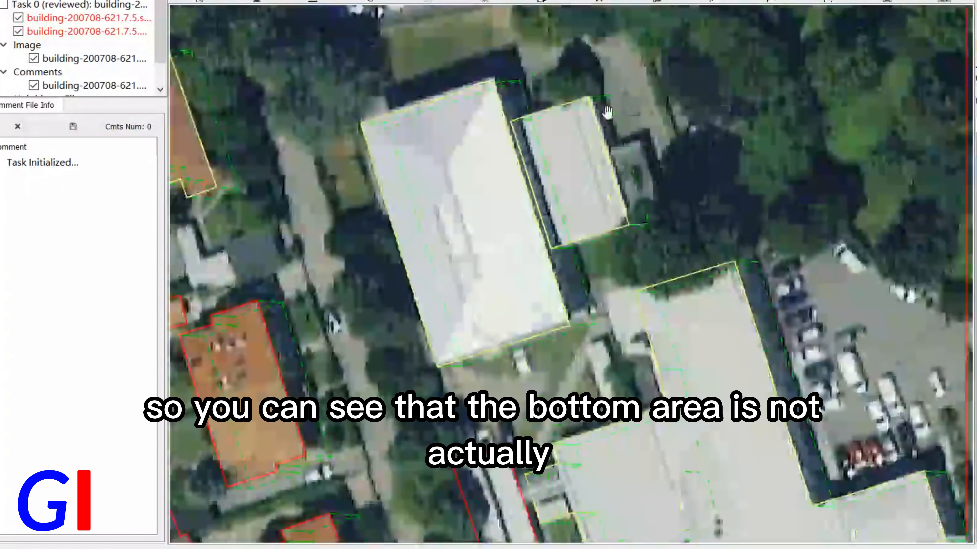
scroll(607, 112, "up", 3)
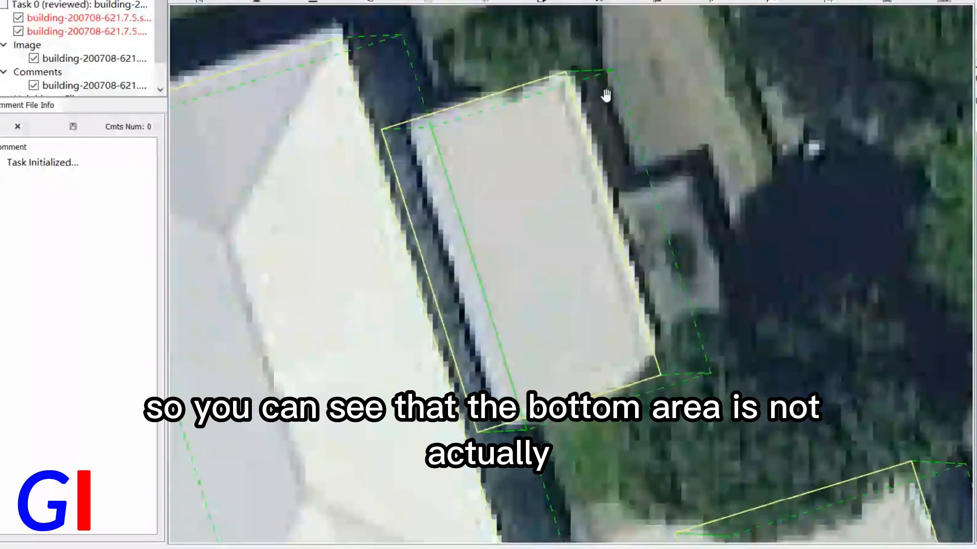
scroll(609, 97, "down", 2)
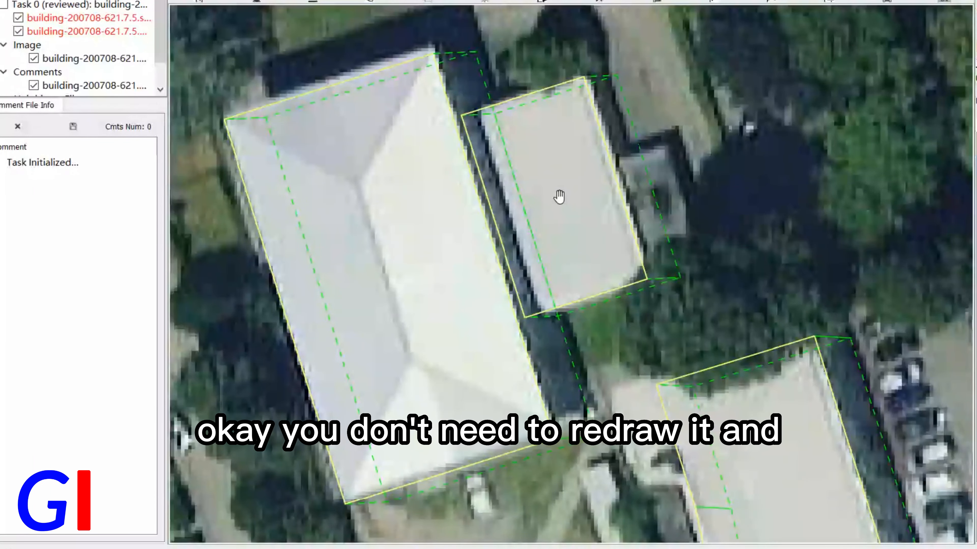
Reshape the white annex's roof by moving its long edge facing the hipped-roof building inward to the visible roof edge
left_click(563, 155)
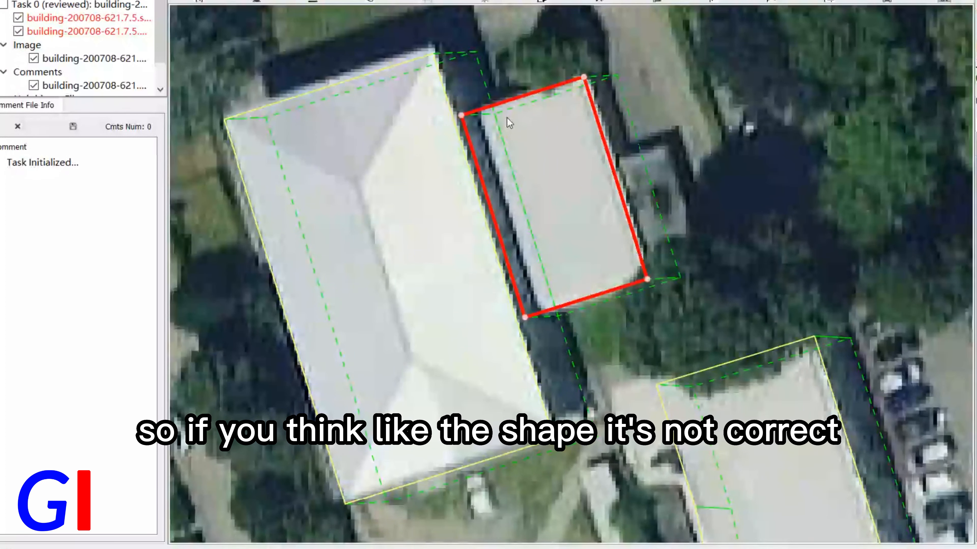
left_click_drag(493, 199, 507, 202)
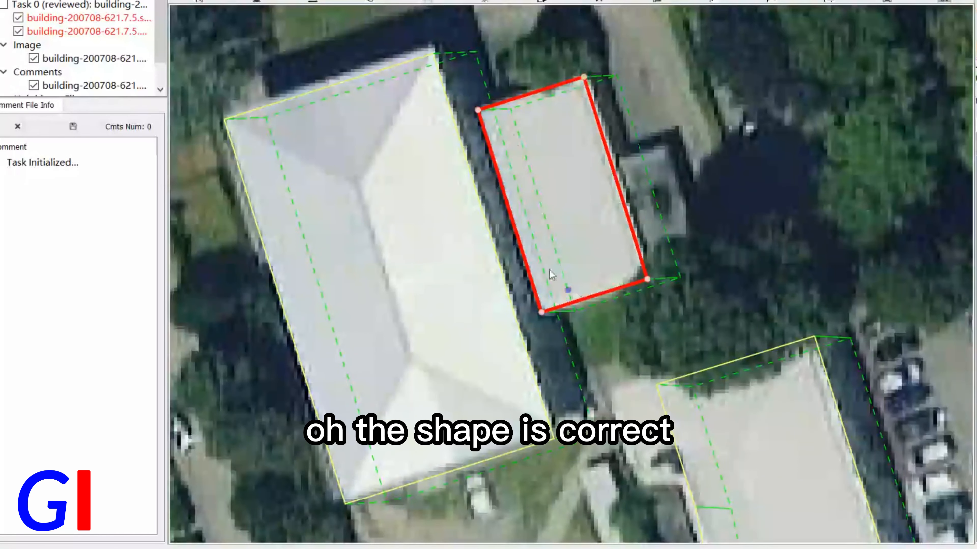
left_click(507, 355)
scroll(630, 181, "up", 2)
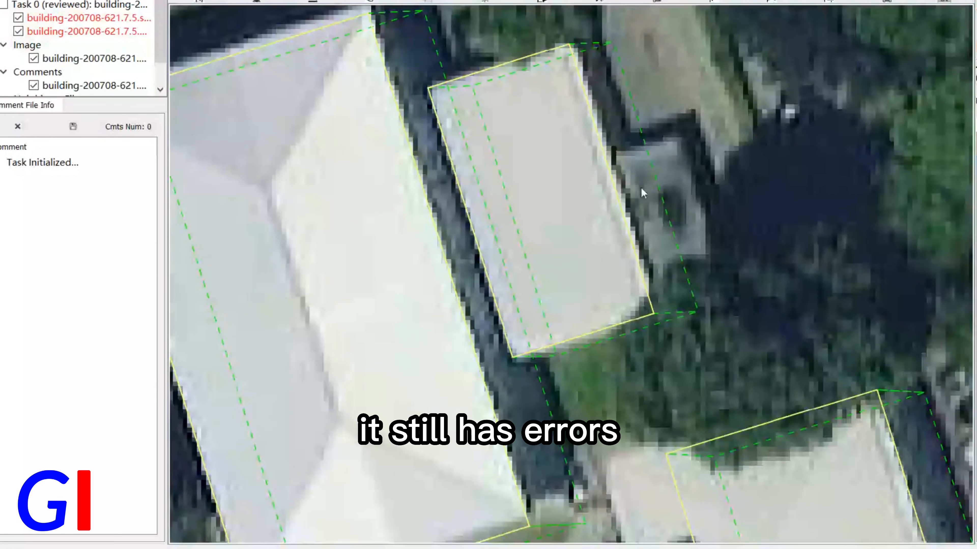
Widen the annex's roof again by moving that same long edge outward past the visible roof edge, leaving the height alone
left_click(549, 194)
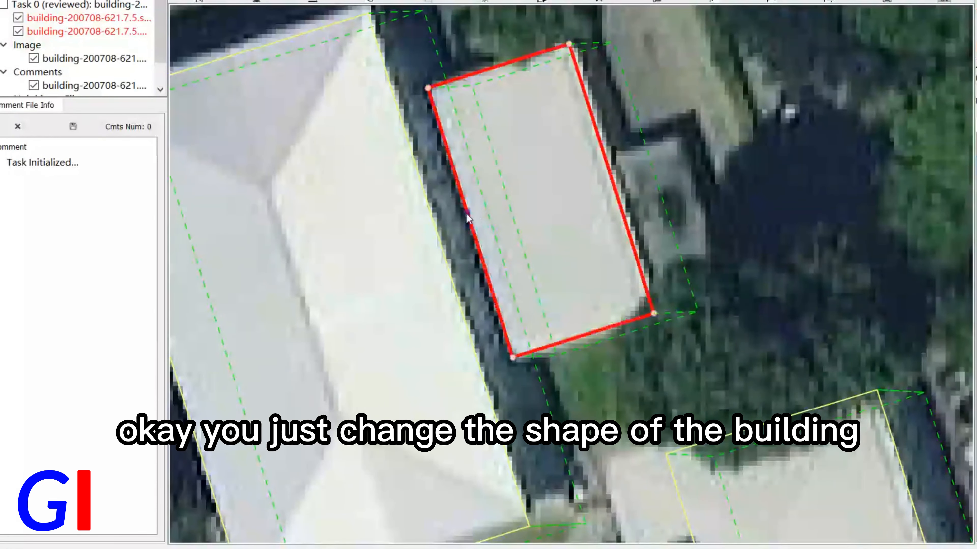
scroll(582, 169, "down", 3)
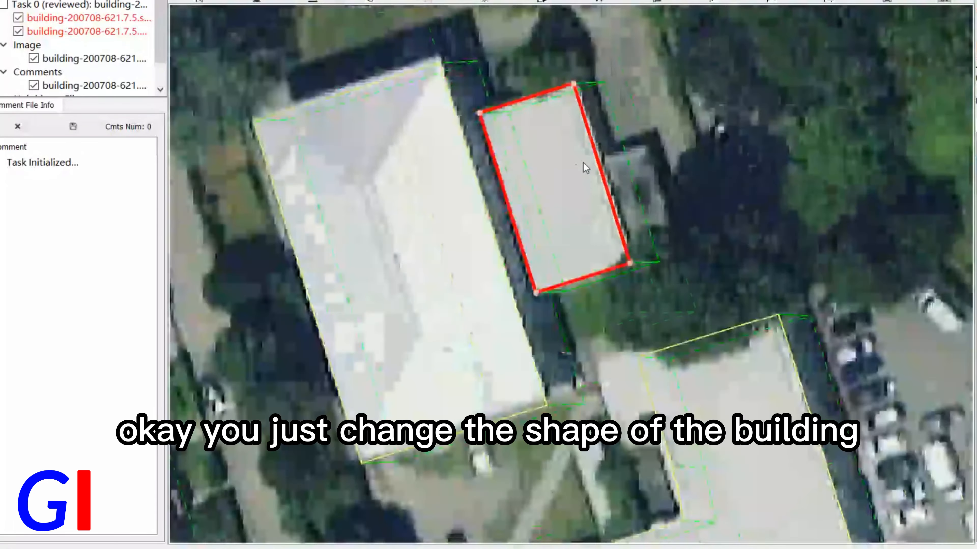
scroll(576, 152, "up", 3)
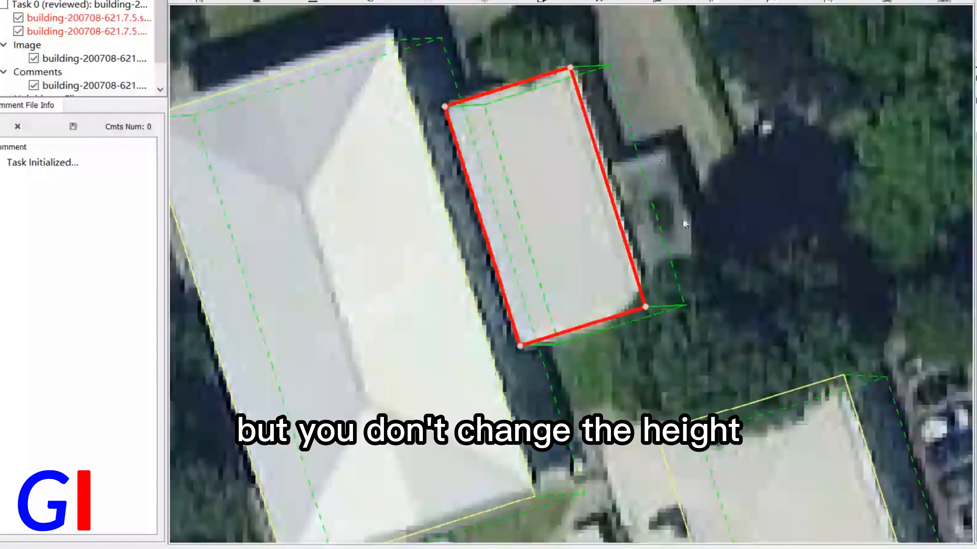
left_click_drag(489, 224, 470, 224)
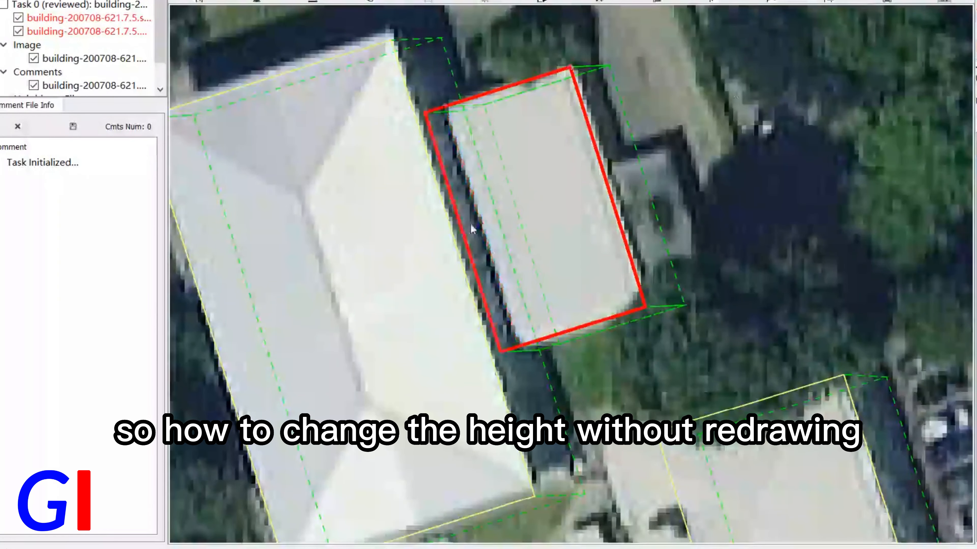
left_click(511, 181)
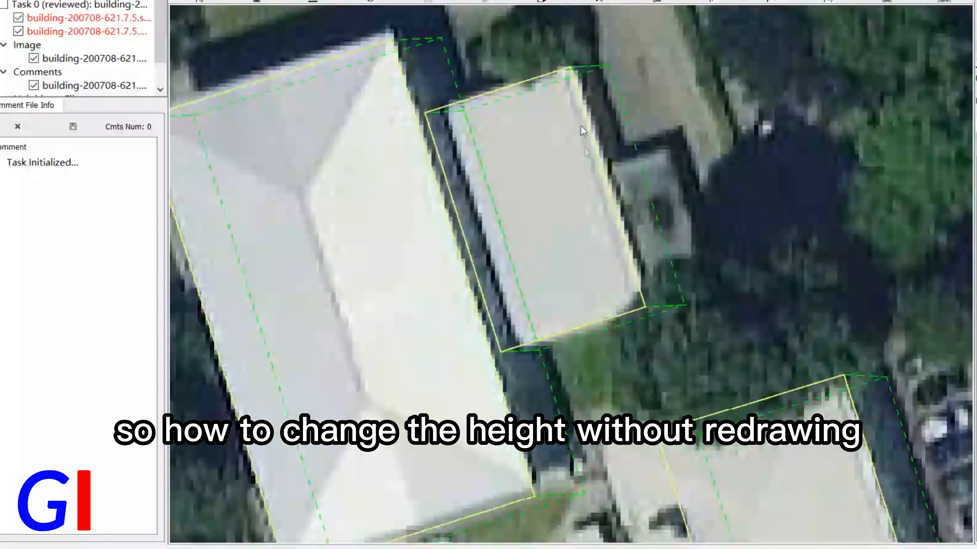
Correct the annex's height and roof shape together by shifting the long edge onto the visible roof edge with the footprint's shared line locked
left_click(539, 219)
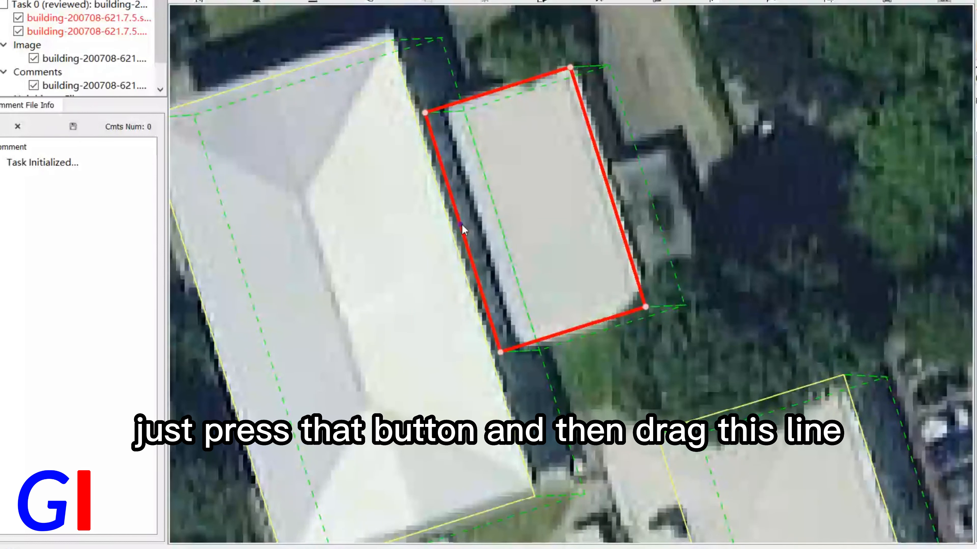
left_click_drag(462, 223, 481, 253, "alt")
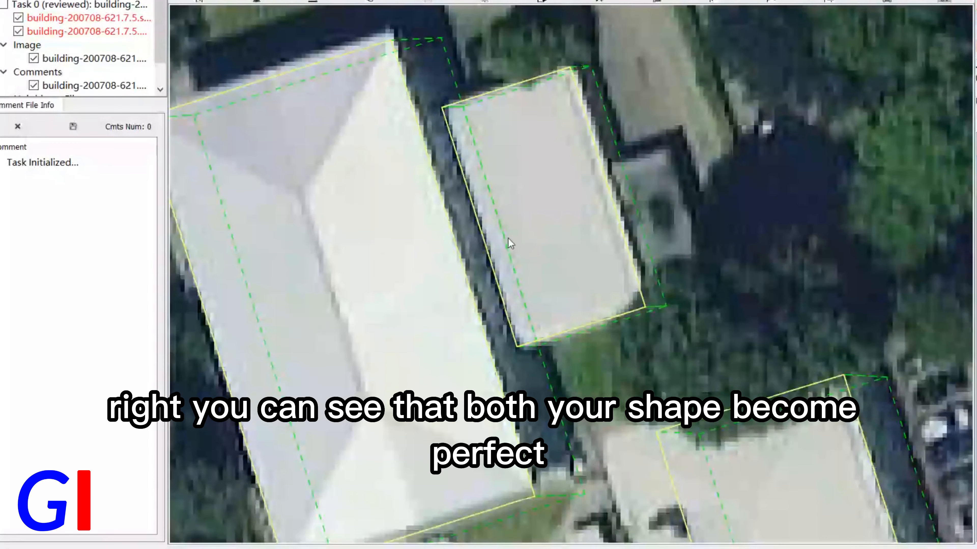
key("space")
key("space")
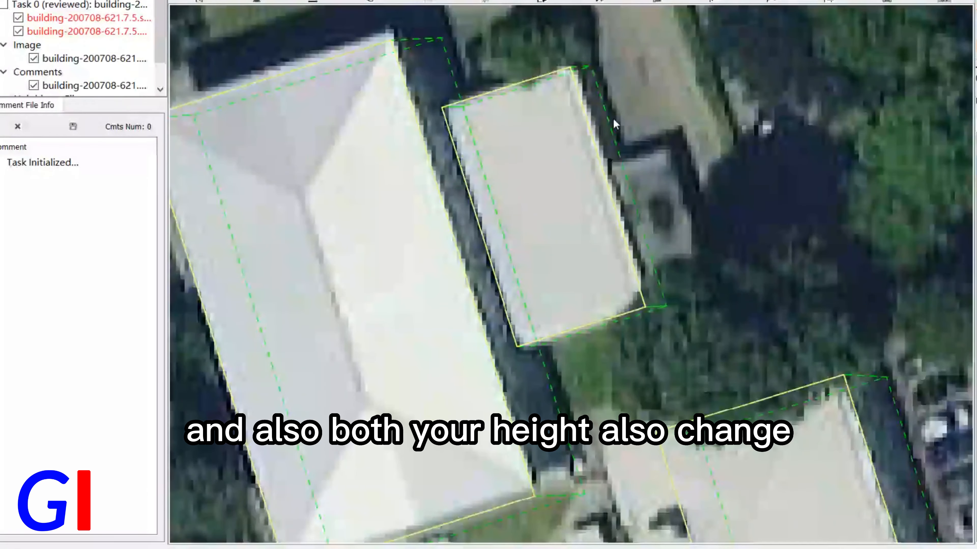
key("space")
key("space")
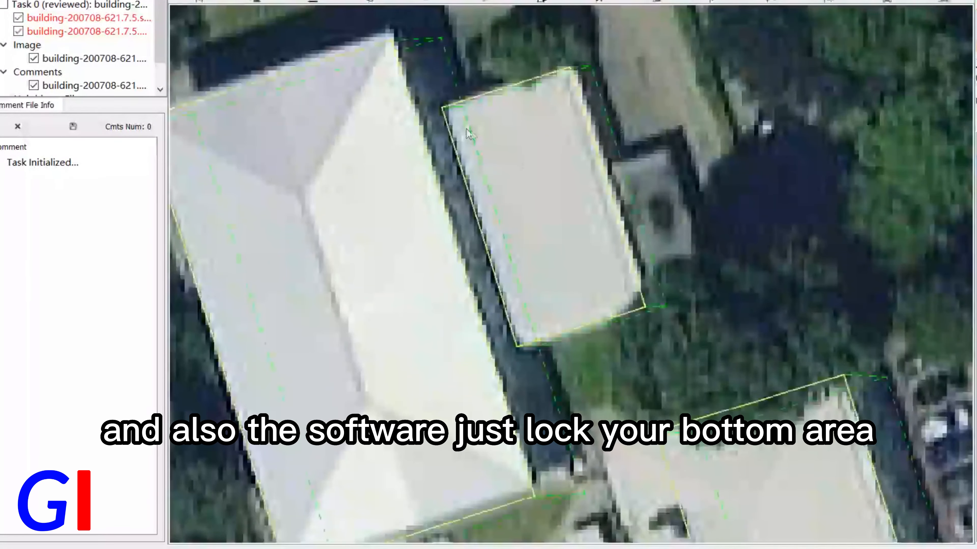
Examine the annex's roof outline, footprint and the line shared with the hipped-roof building against the image
scroll(490, 115, "up", 1)
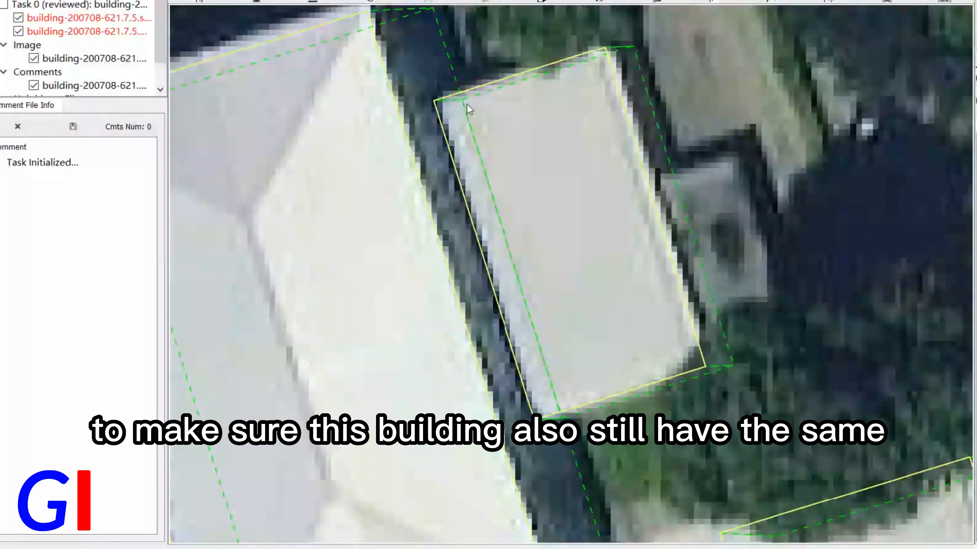
left_click(557, 172)
scroll(562, 162, "down", 3)
scroll(554, 150, "up", 3)
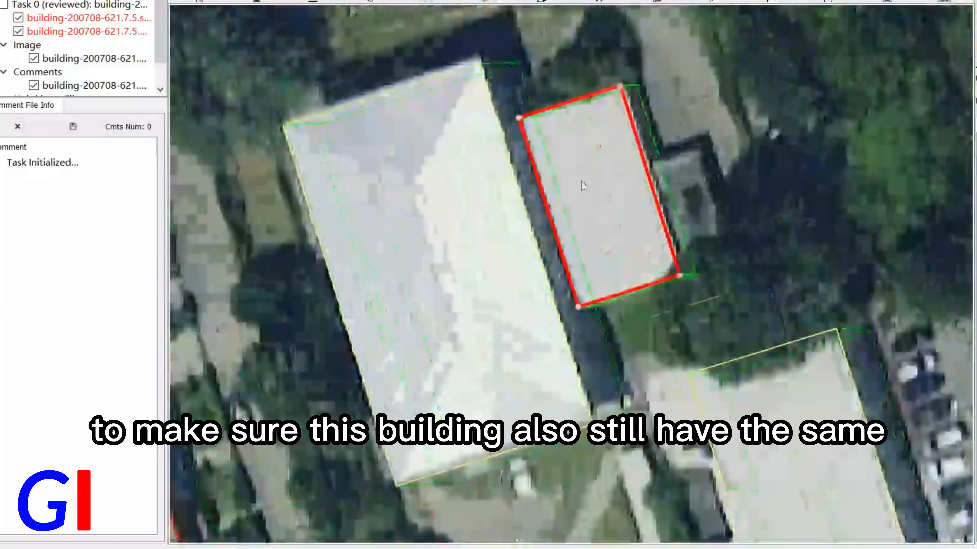
scroll(570, 172, "down", 3)
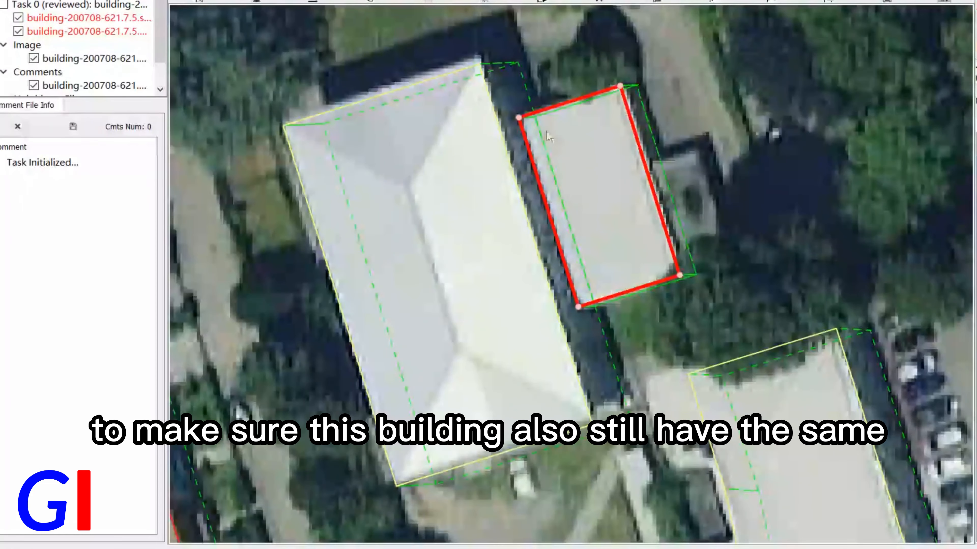
scroll(540, 124, "up", 4)
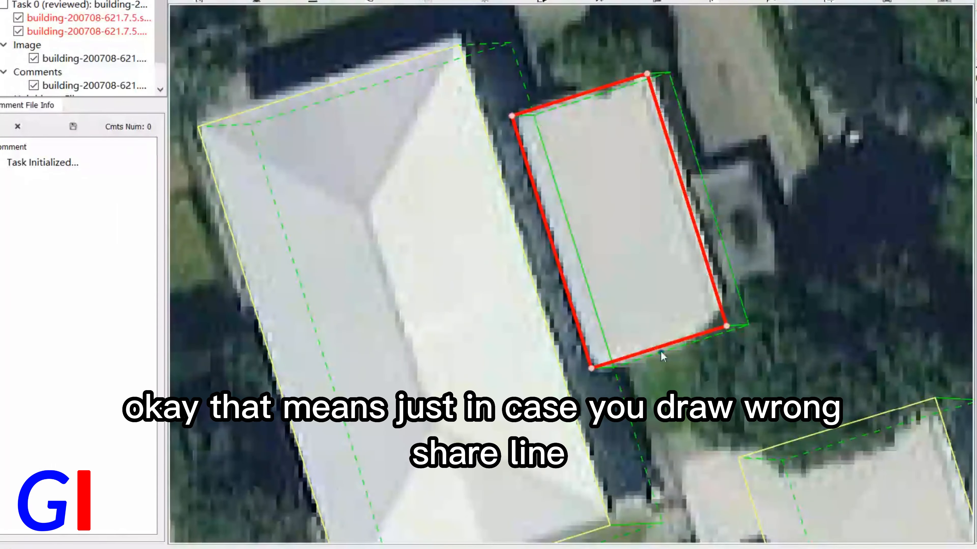
scroll(655, 345, "down", 1)
key("Escape")
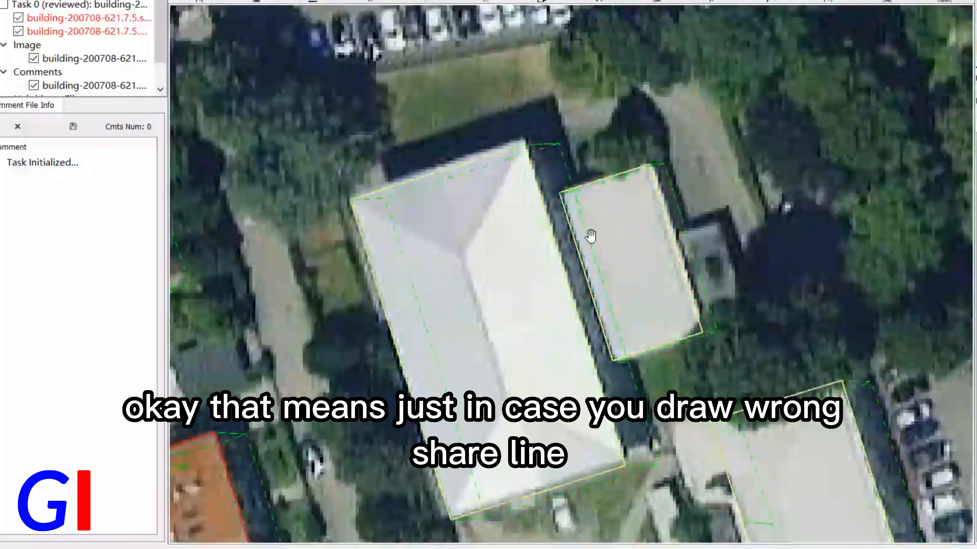
scroll(589, 236, "up", 1)
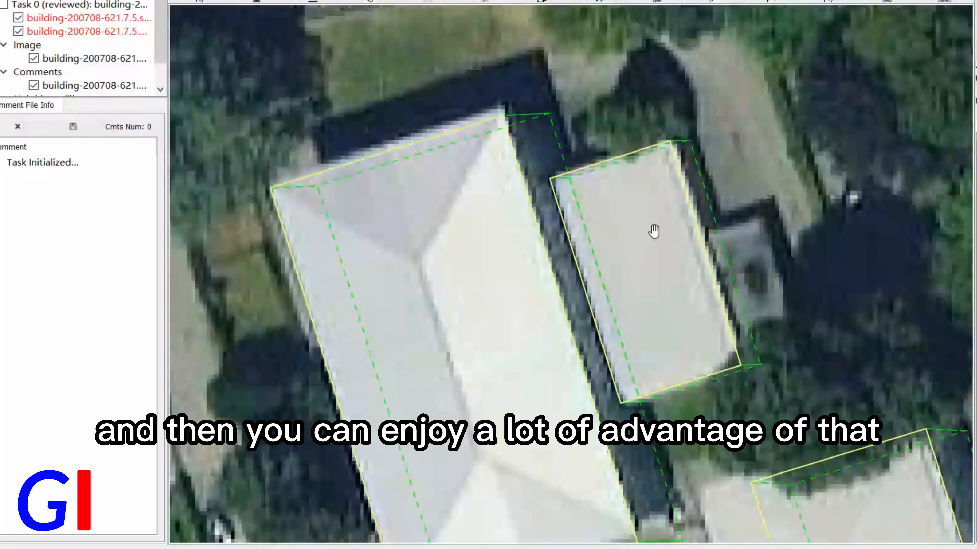
Remove the annex's roof outline together with its footprint
left_click(644, 232)
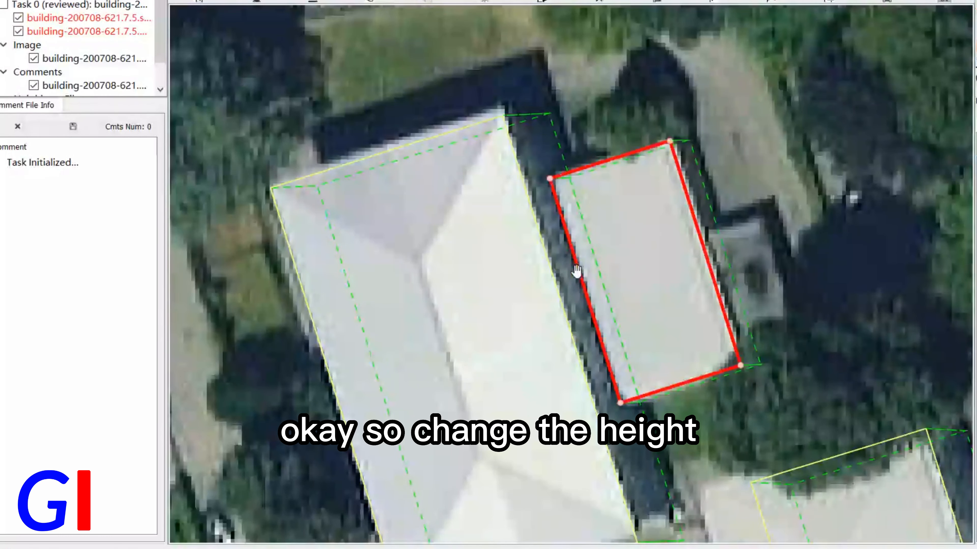
left_click(575, 262)
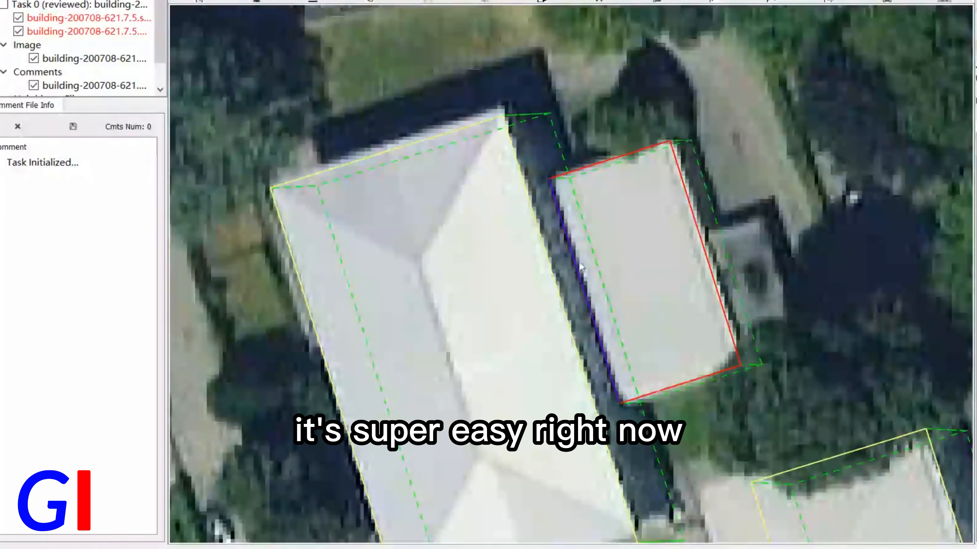
scroll(573, 272, "down", 3)
scroll(665, 212, "up", 5)
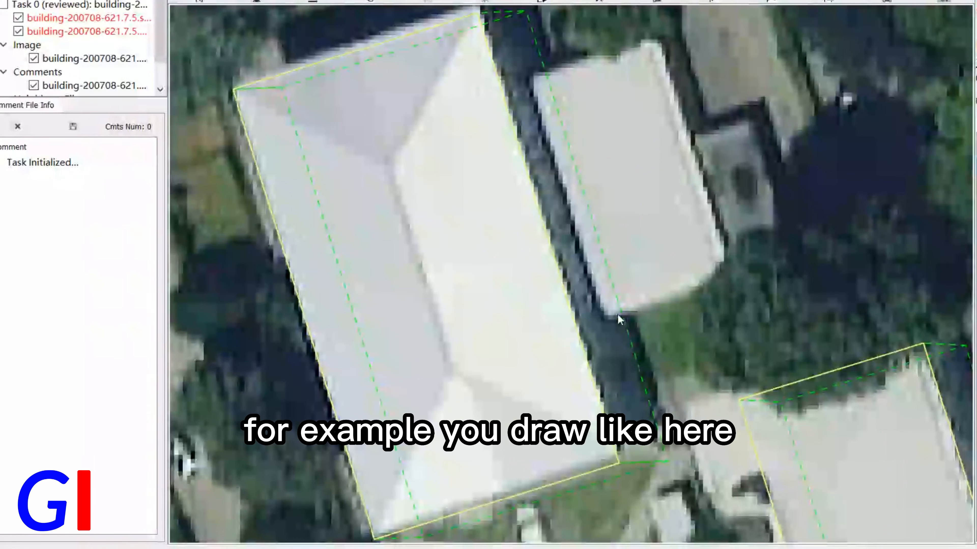
Redraw the annex's roof as a right-angled rectangle, placing its long edge near the shared footprint line, just inside the visible roof edge
left_click(616, 313)
left_click(540, 72)
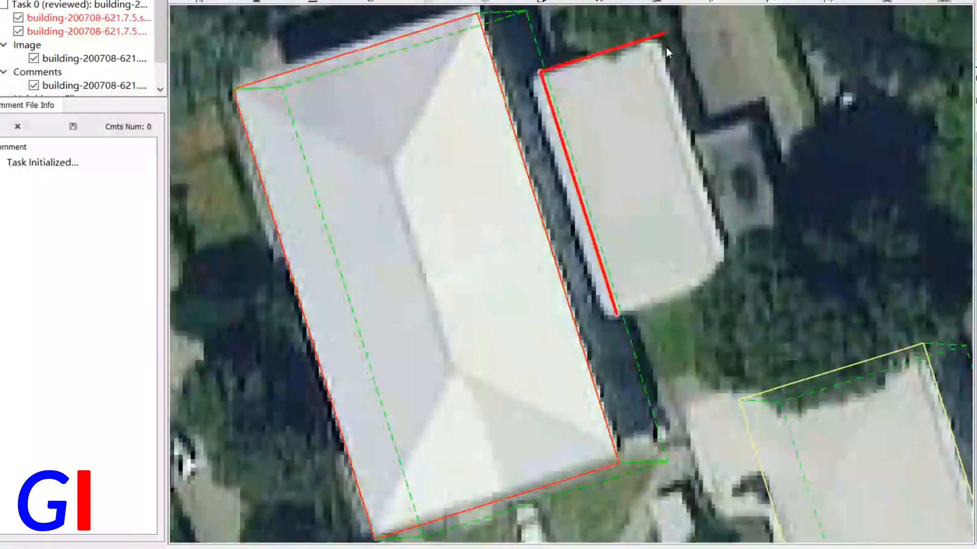
left_click(656, 36)
left_click(617, 314)
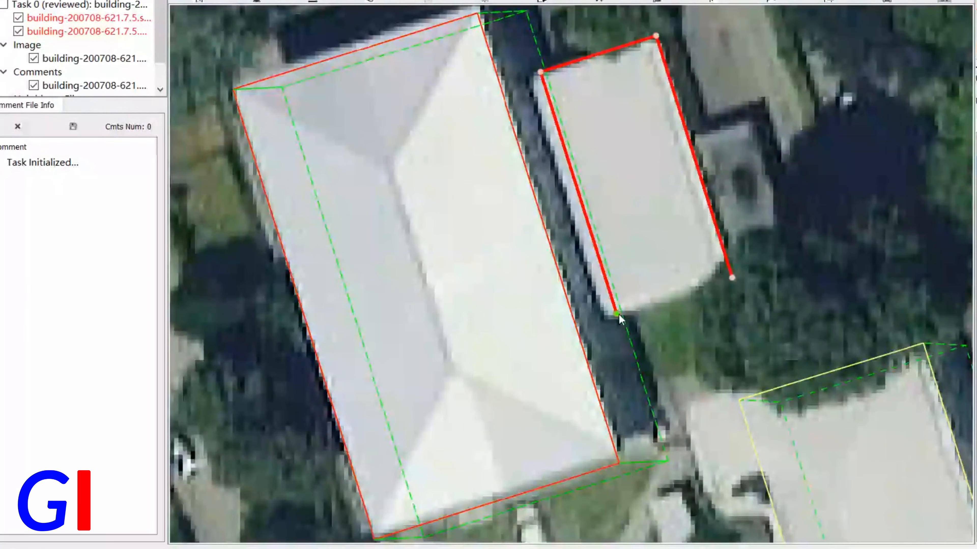
scroll(693, 227, "down", 2)
scroll(691, 144, "up", 2)
scroll(681, 120, "up", 3)
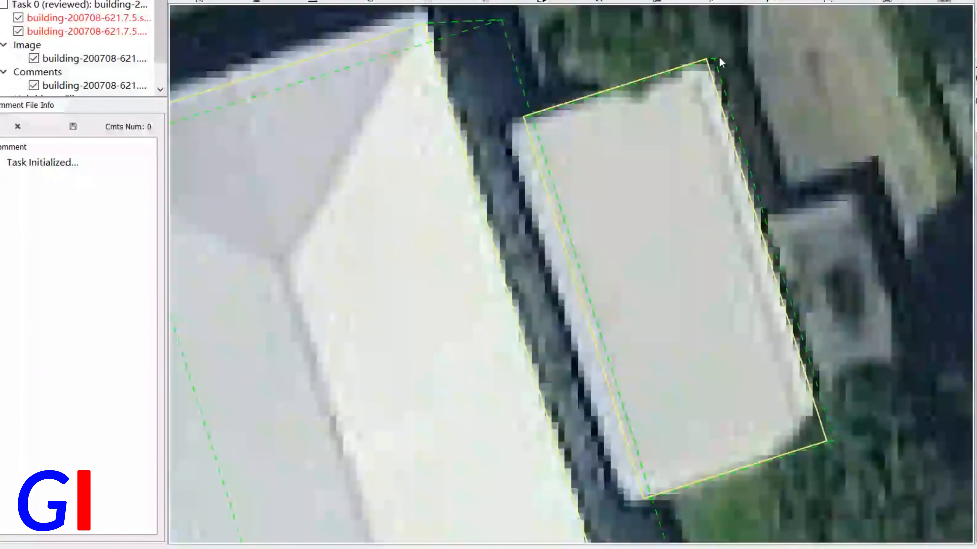
Increase the redrawn annex's height by shifting its long edge outward to the visible roof edge with the shared footprint line locked
scroll(719, 56, "down", 1)
scroll(749, 192, "down", 2)
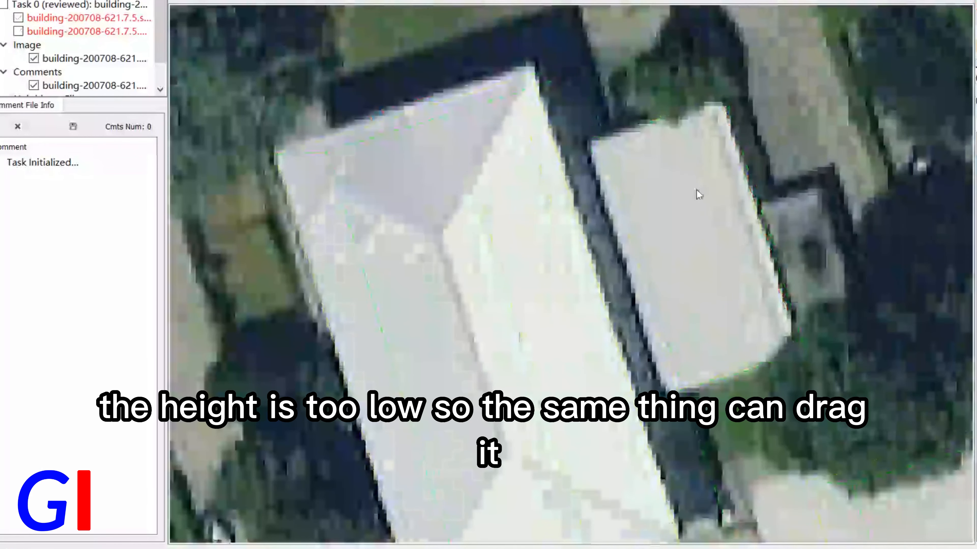
left_click(642, 265)
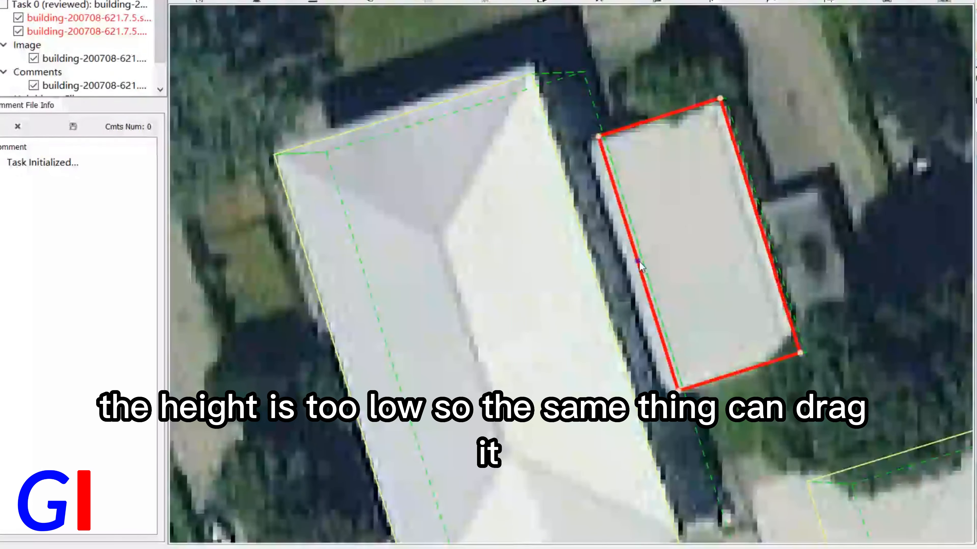
left_click_drag(639, 262, 633, 288)
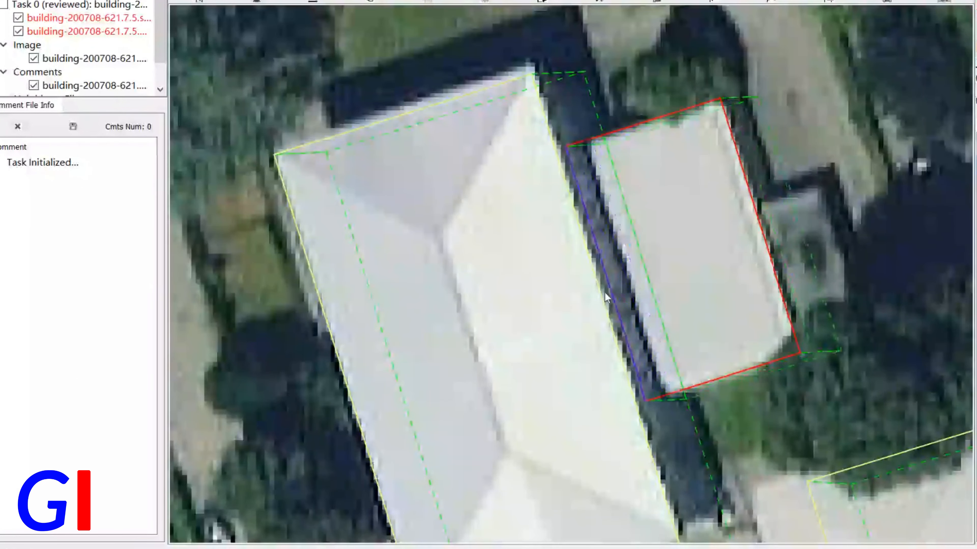
mouse_move(628, 289)
left_mouse_down()
mouse_move(614, 299)
mouse_move(624, 296)
left_mouse_up()
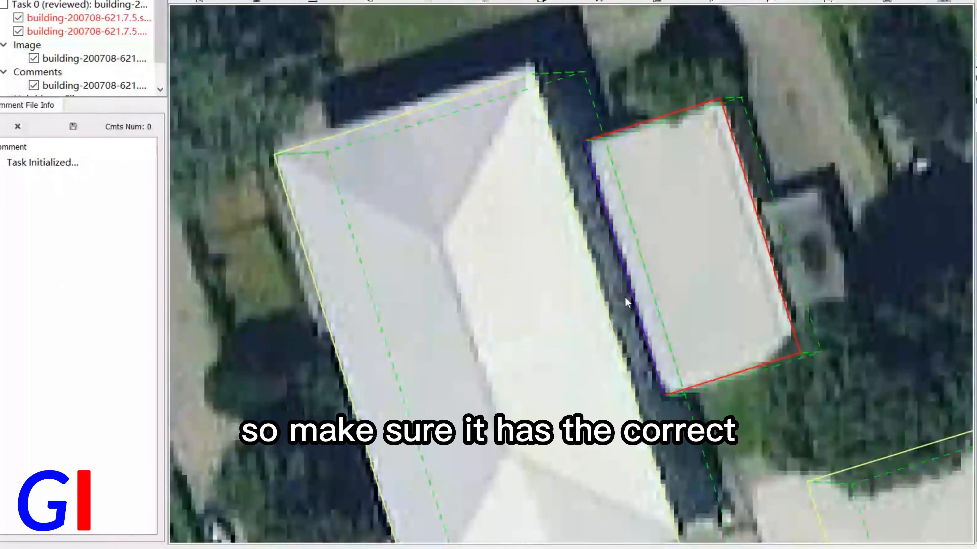
left_click(799, 131)
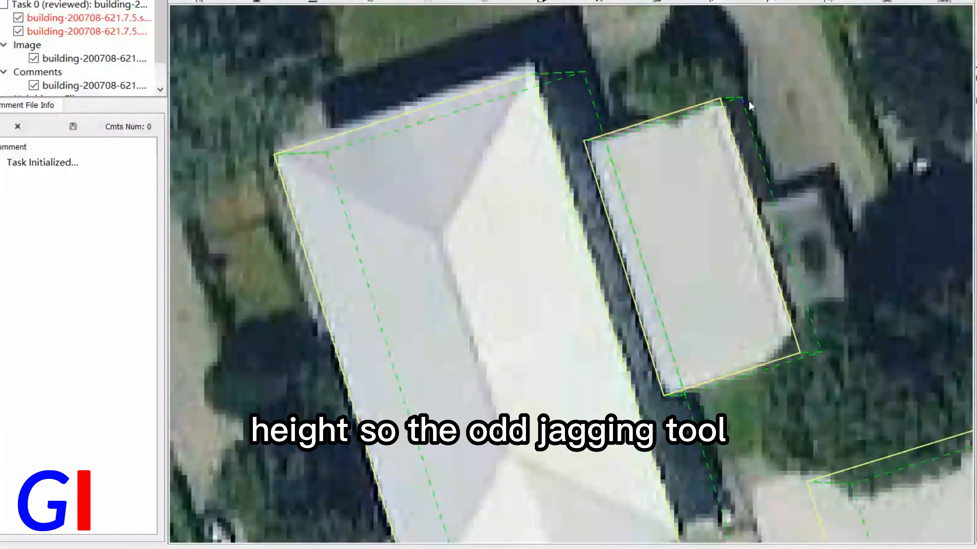
Select the hipped-roof building and the annex together and review both outlines against the image
scroll(661, 194, "down", 2)
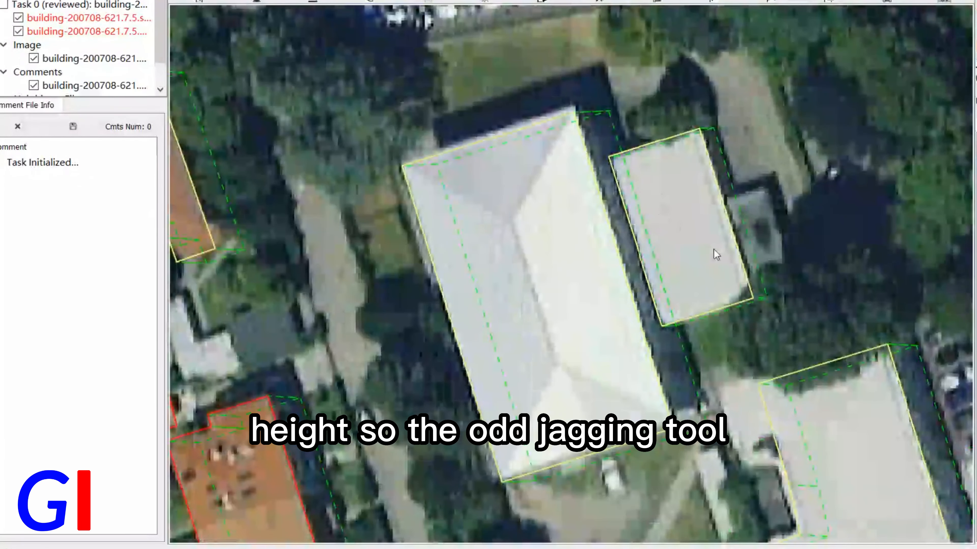
scroll(704, 199, "up", 2)
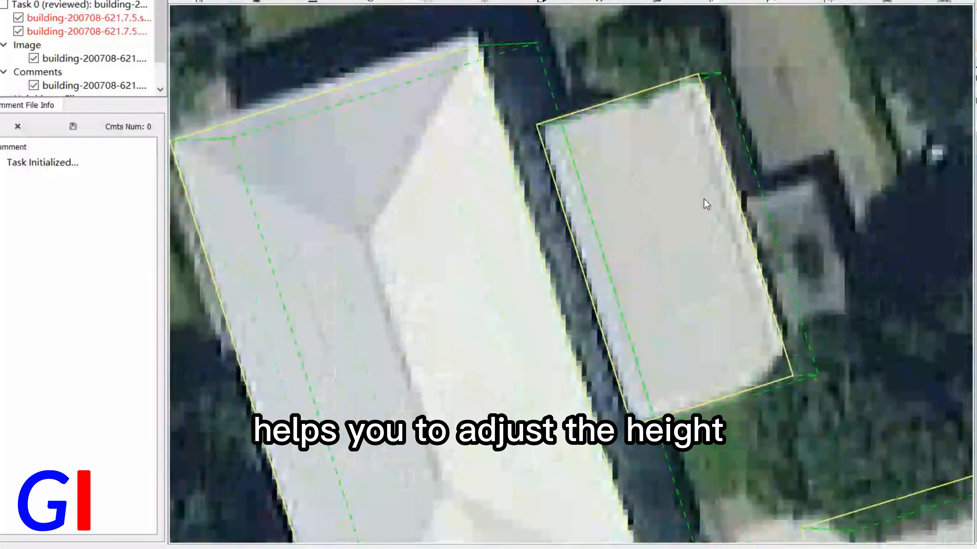
scroll(688, 203, "down", 2)
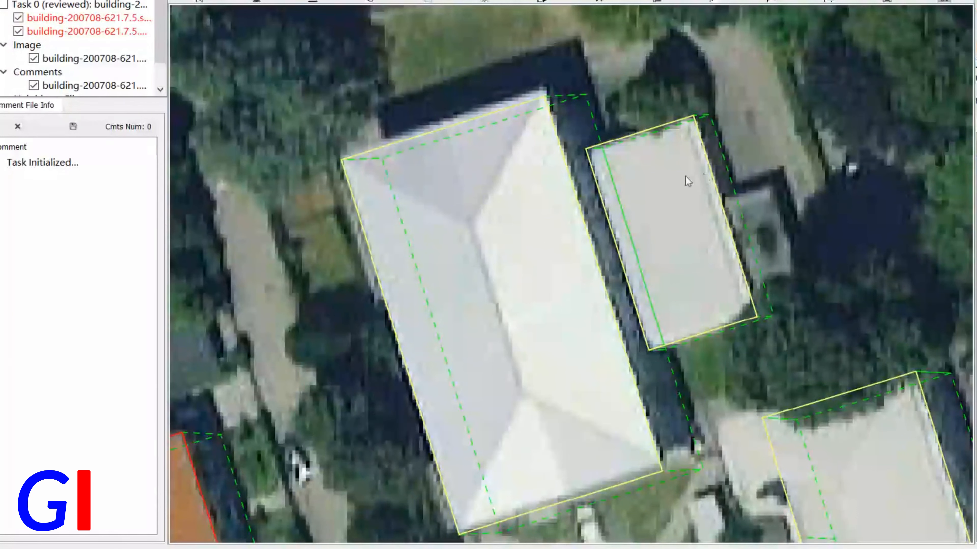
left_click_drag(502, 63, 754, 254)
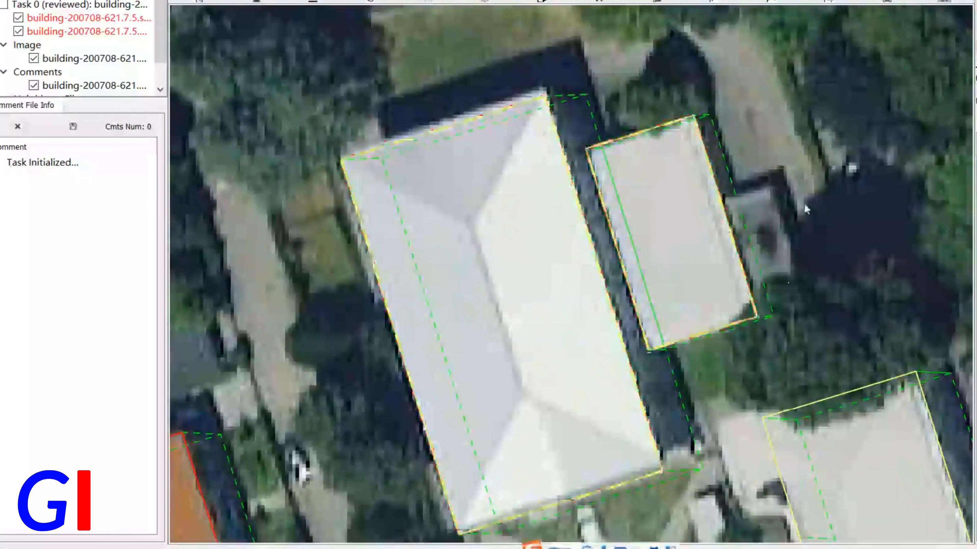
left_click(538, 287)
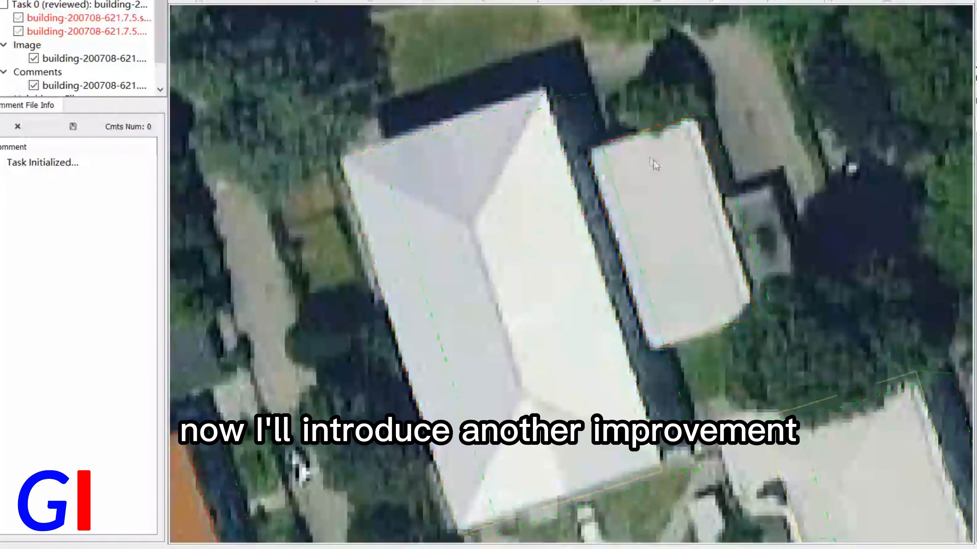
scroll(655, 165, "up", 3)
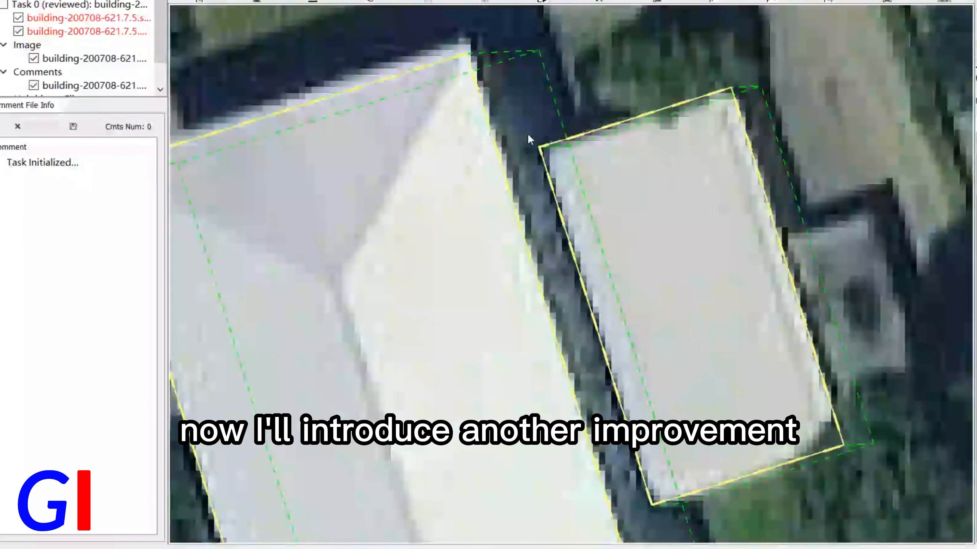
Compare the outlines of the grouped hipped-roof building and annex with the outline of the ungrouped building to the south
scroll(585, 118, "down", 3)
scroll(635, 204, "down", 2)
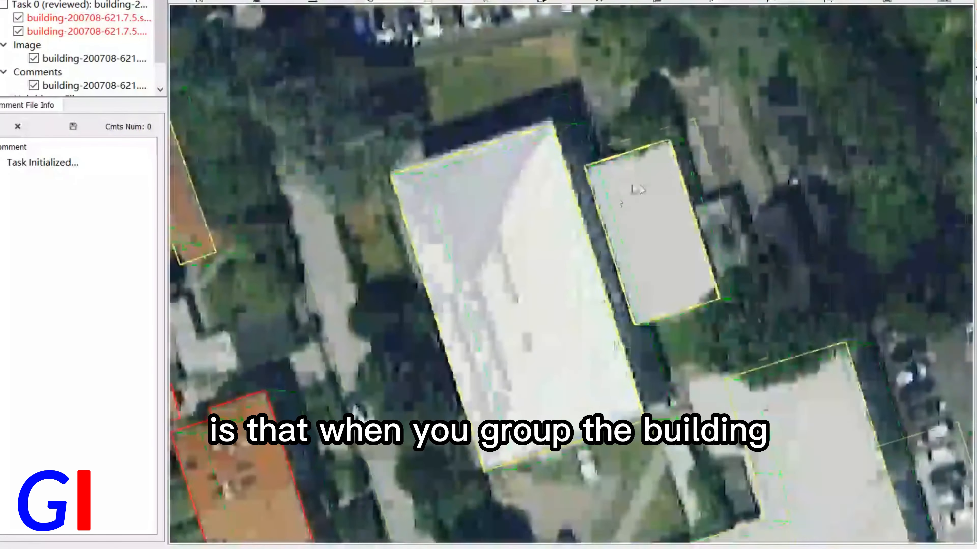
scroll(633, 153, "up", 5)
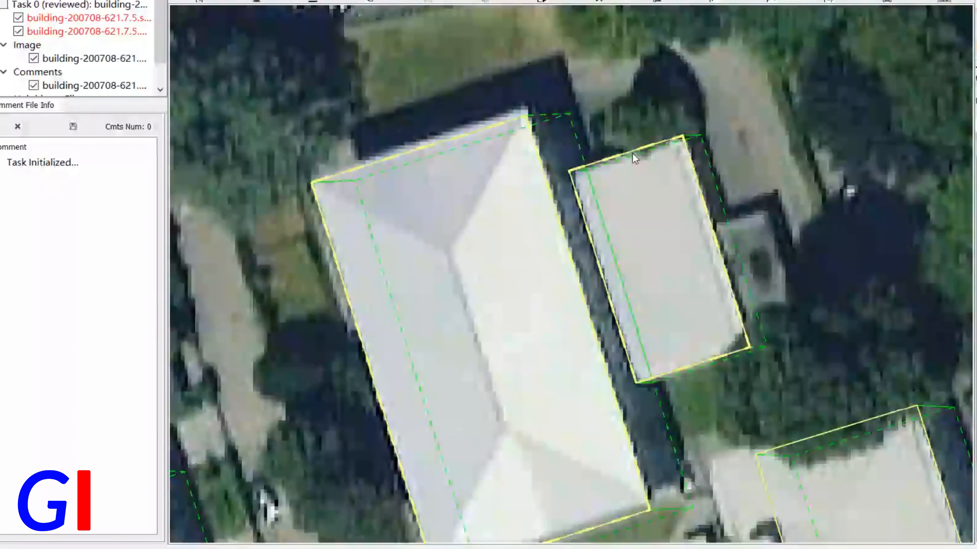
scroll(503, 88, "down", 2)
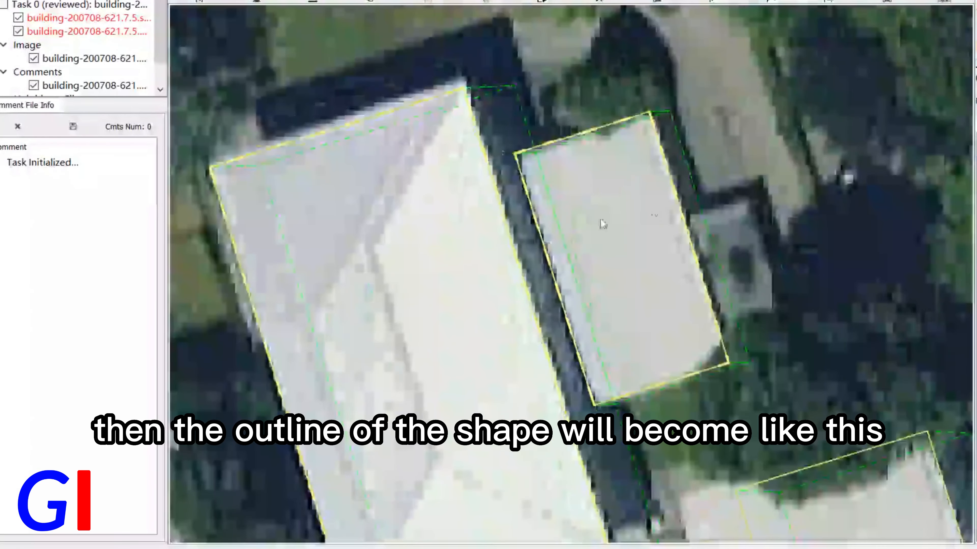
scroll(591, 110, "up", 4)
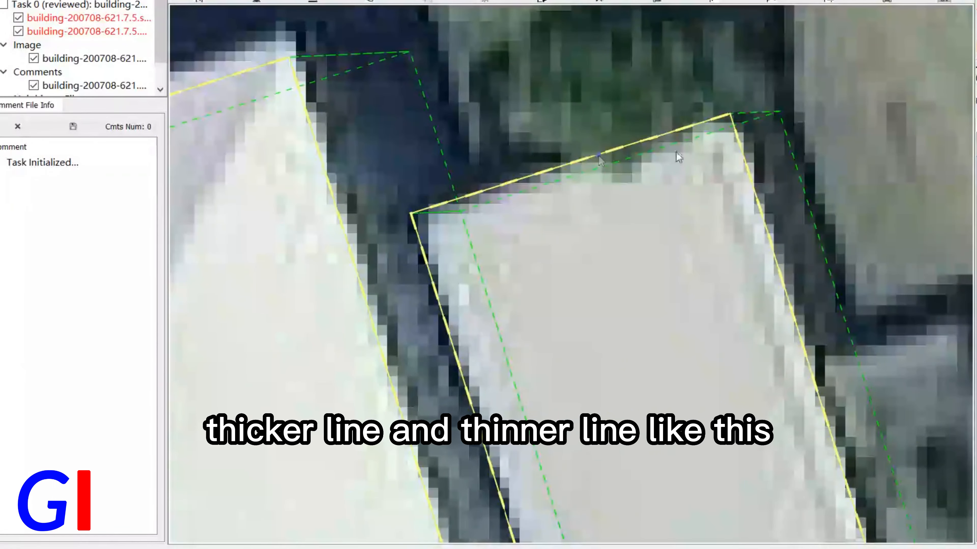
scroll(673, 147, "down", 4)
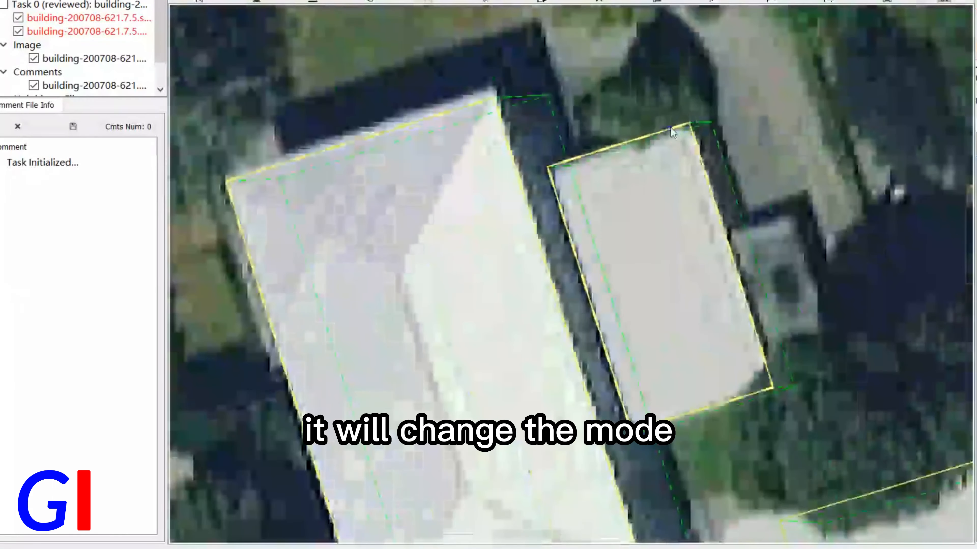
scroll(671, 127, "down", 2)
left_click_drag(837, 351, 709, 173)
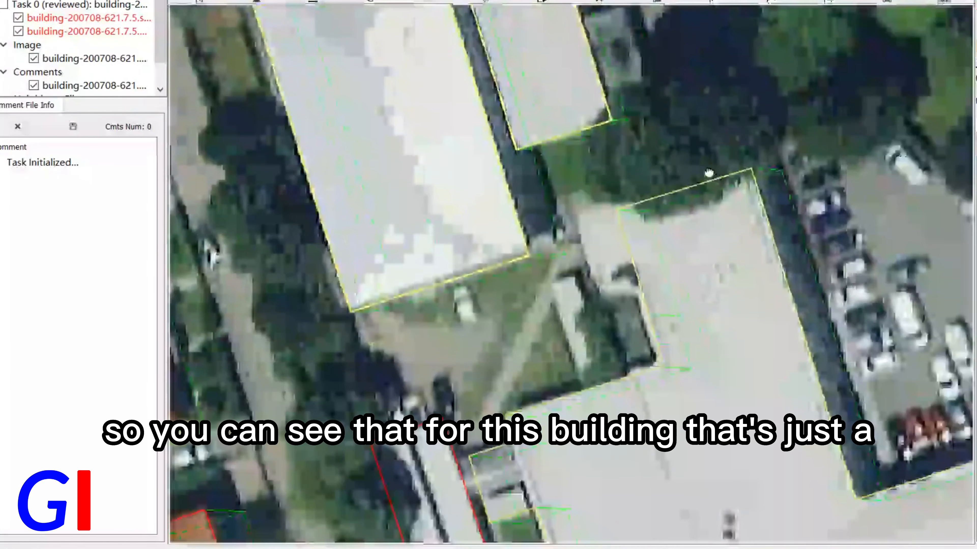
scroll(713, 174, "up", 3)
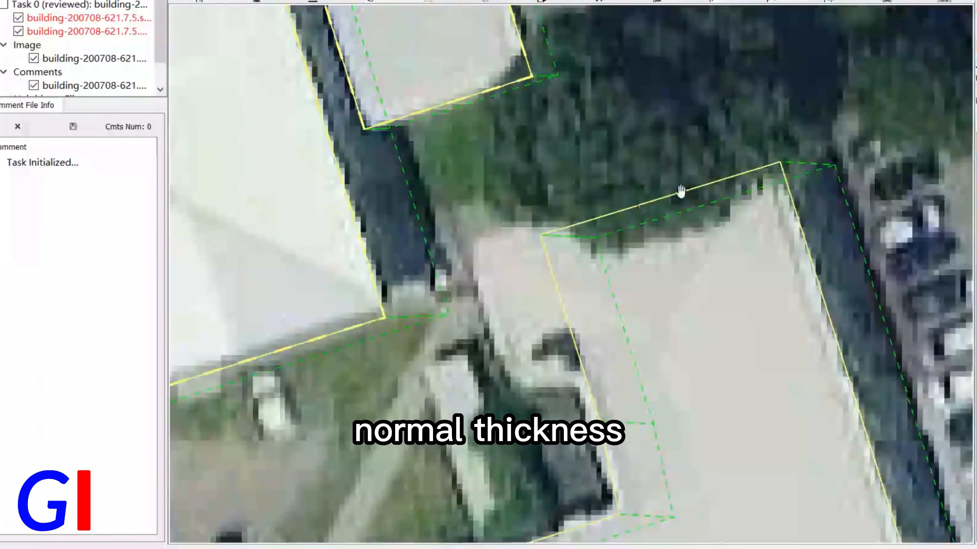
left_click_drag(457, 123, 603, 462)
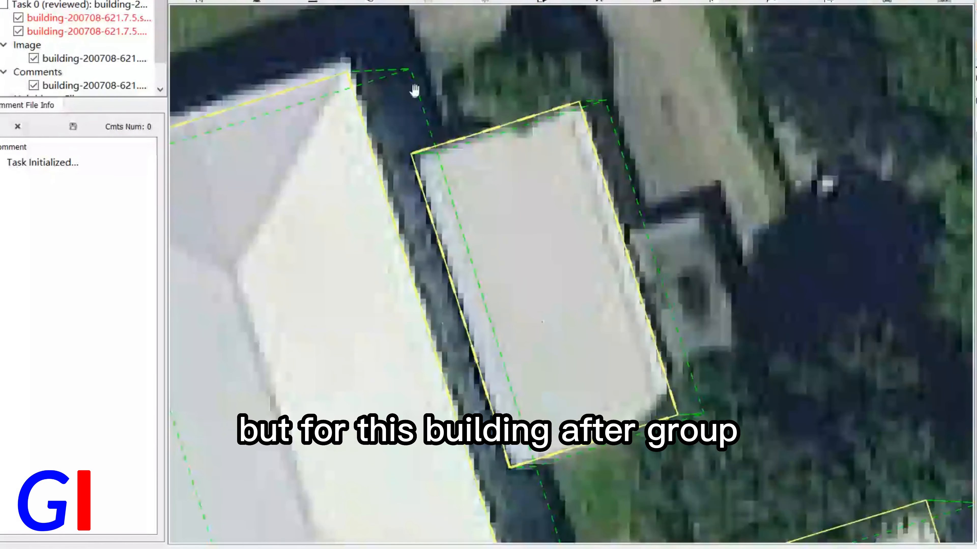
scroll(532, 106, "up", 1)
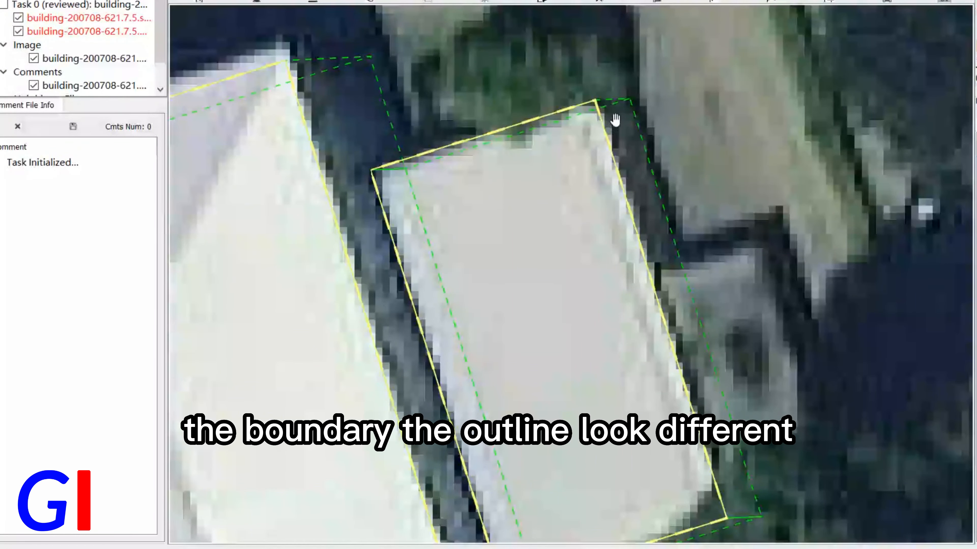
scroll(622, 124, "down", 3)
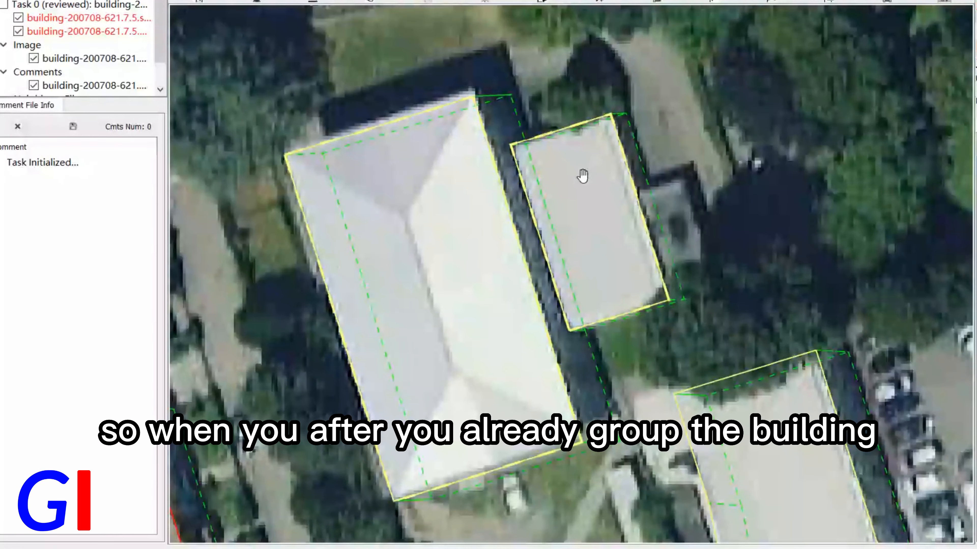
Adjust the annex's height within the group by shifting its long roof edge facing the hipped-roof building
left_click(541, 261)
key("space")
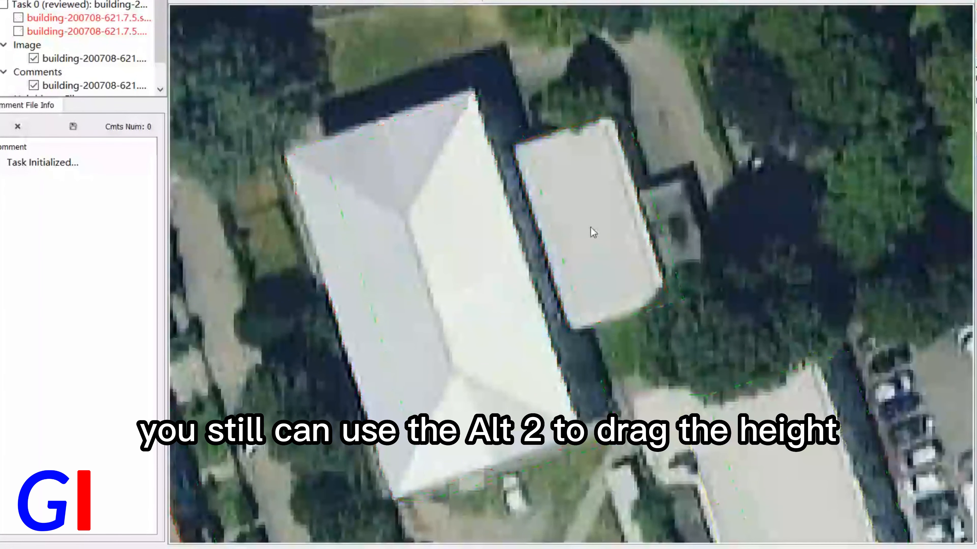
key("space")
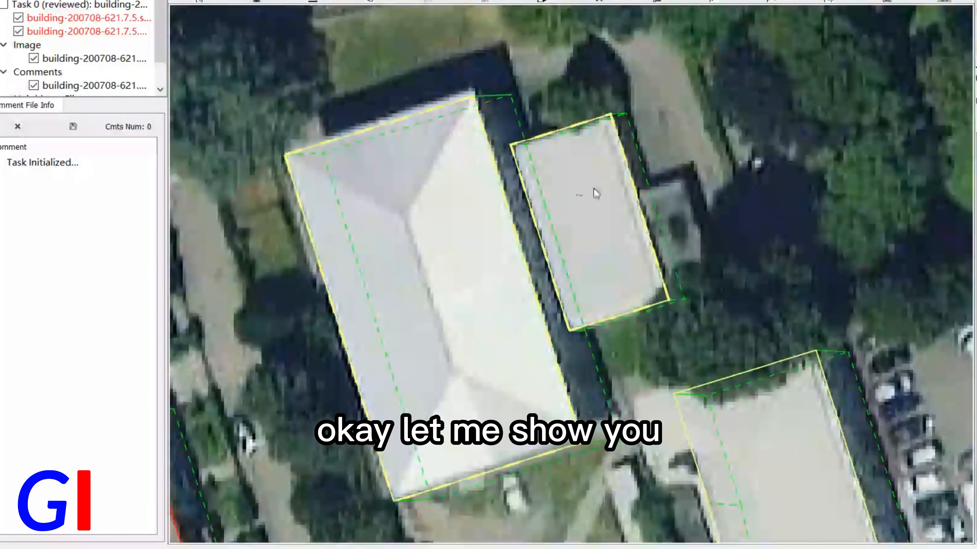
left_click(585, 210)
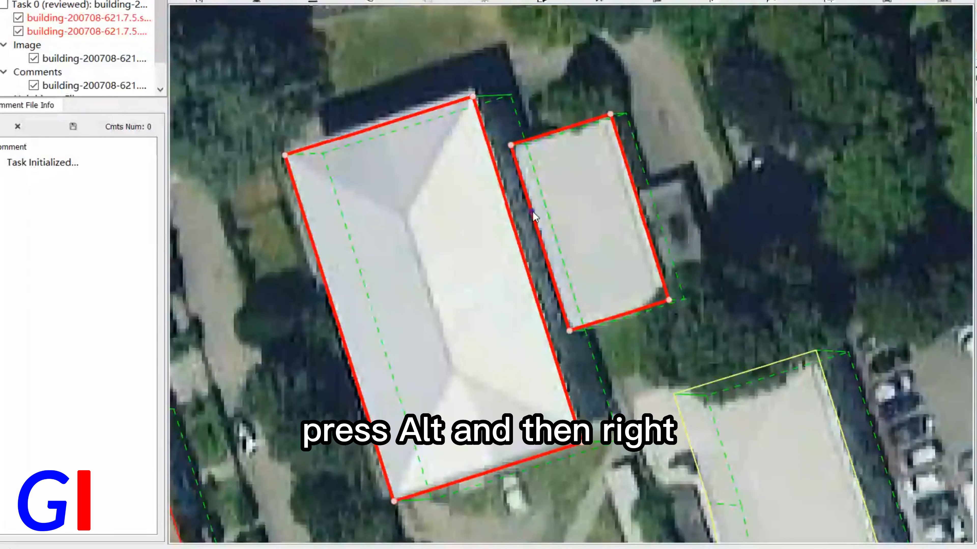
right_click_drag(533, 211, 537, 235, "alt")
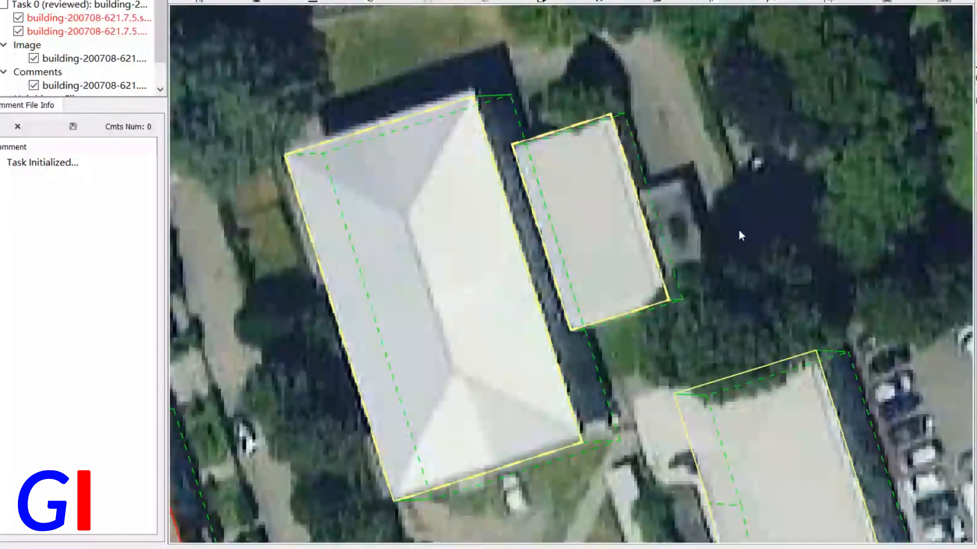
Cut a rectangular notch out of the grouped hipped-roof building's north-east corner with the right-angle repair tool
scroll(741, 235, "down", 1)
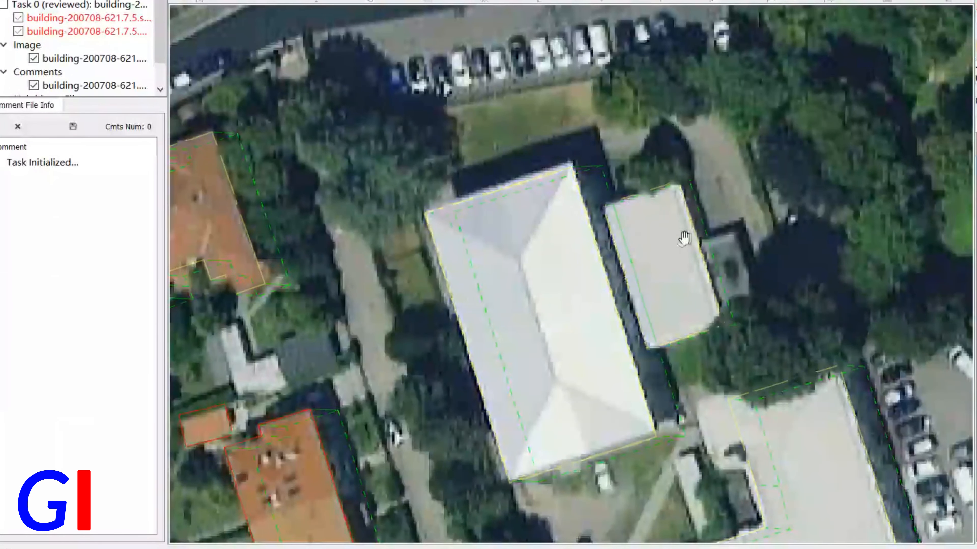
left_click(569, 294)
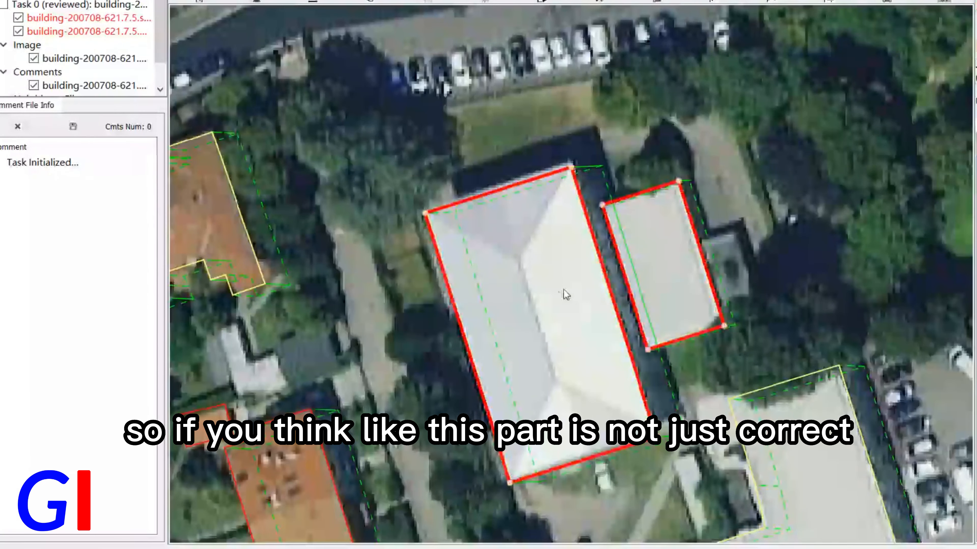
left_click(567, 221)
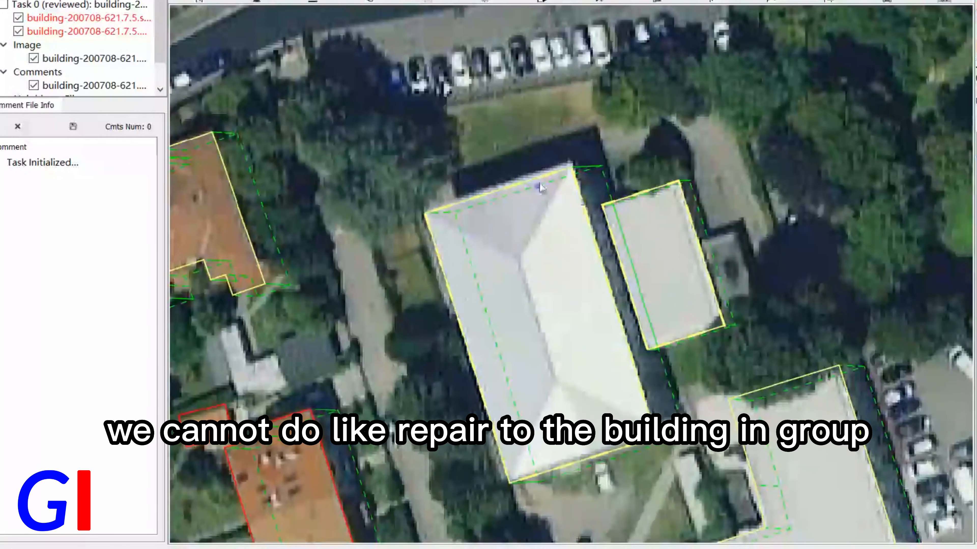
left_click(586, 272)
key("space")
key("space")
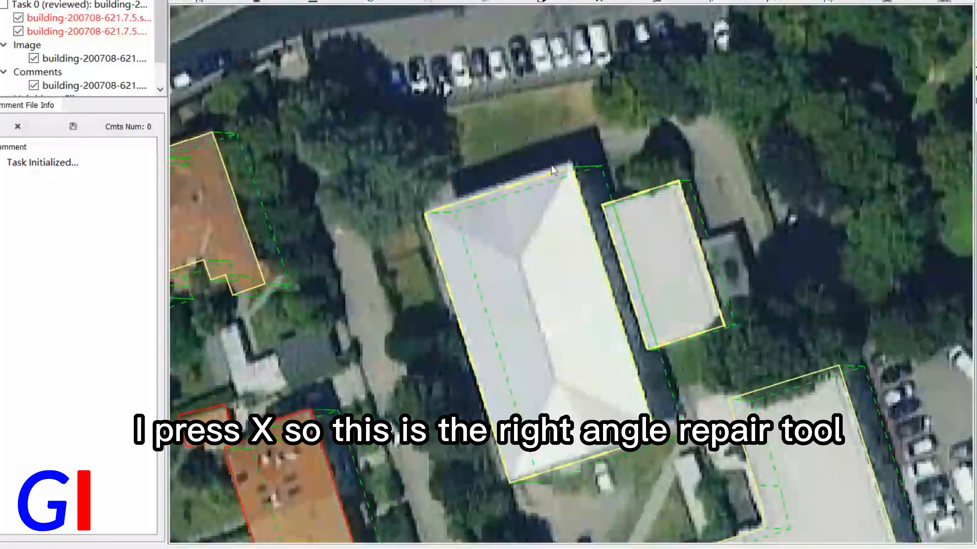
key("x")
left_click(537, 178)
left_click(560, 245)
left_click(594, 237)
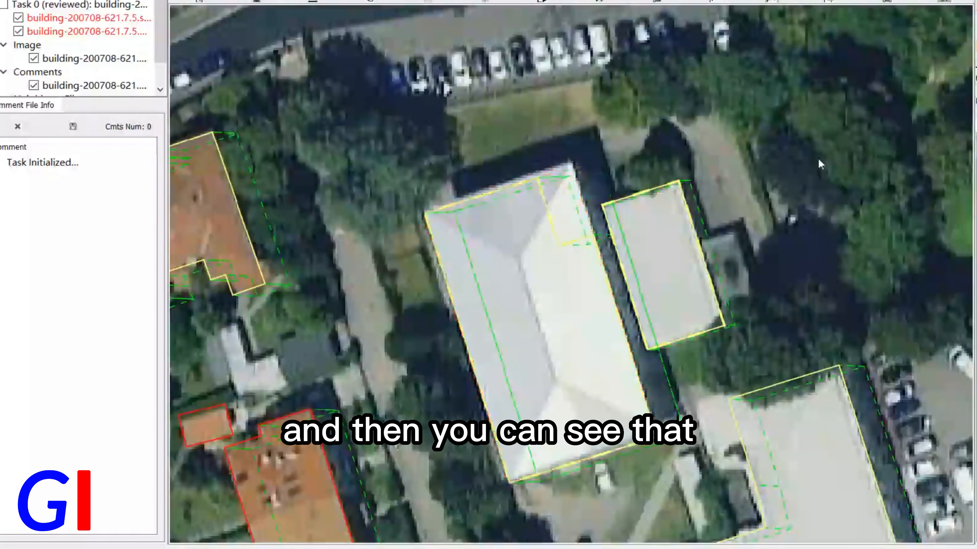
Repair the grouped annex's outline with a right-angled notch at its north-east corner and an extension over the small adjoining structure, then select the group
left_click(644, 191)
left_click(656, 232)
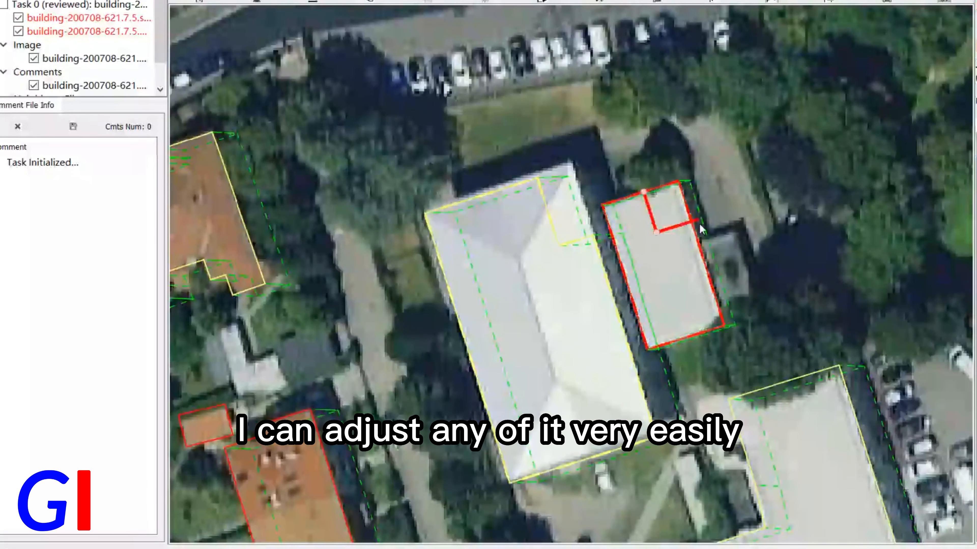
left_click(709, 274)
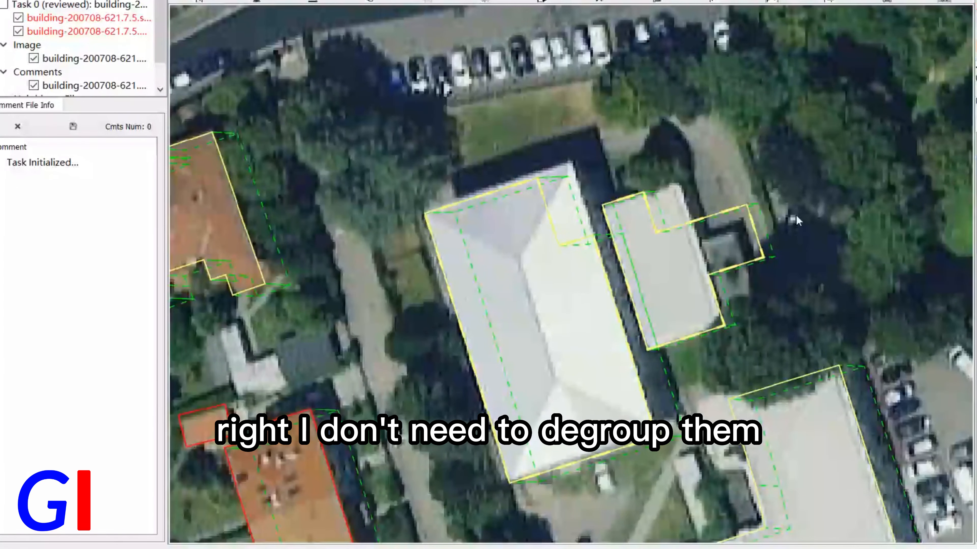
left_click(514, 361)
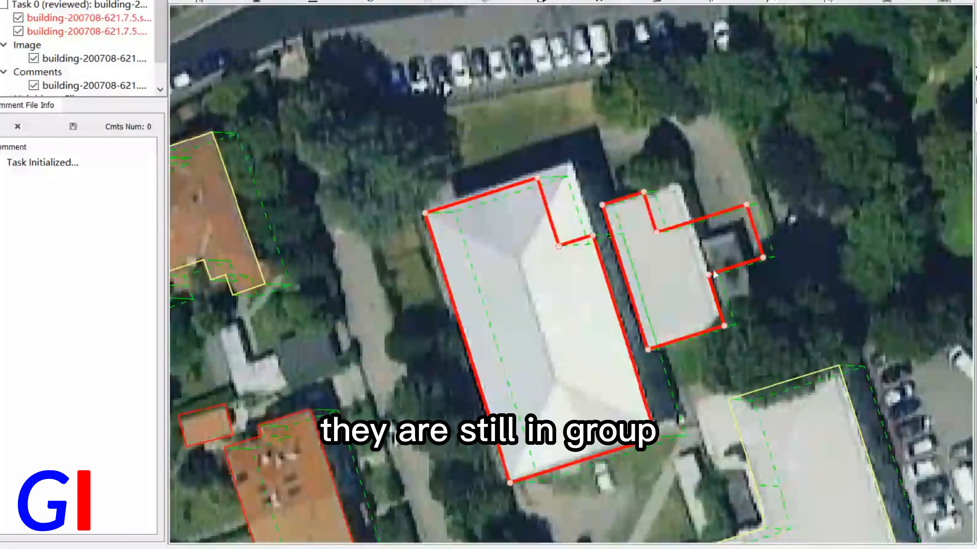
Start the low dark-roofed building's outline at its street corner near the orange-roofed building, and examine the part hidden behind the taller building
left_click_drag(760, 291, 726, 247)
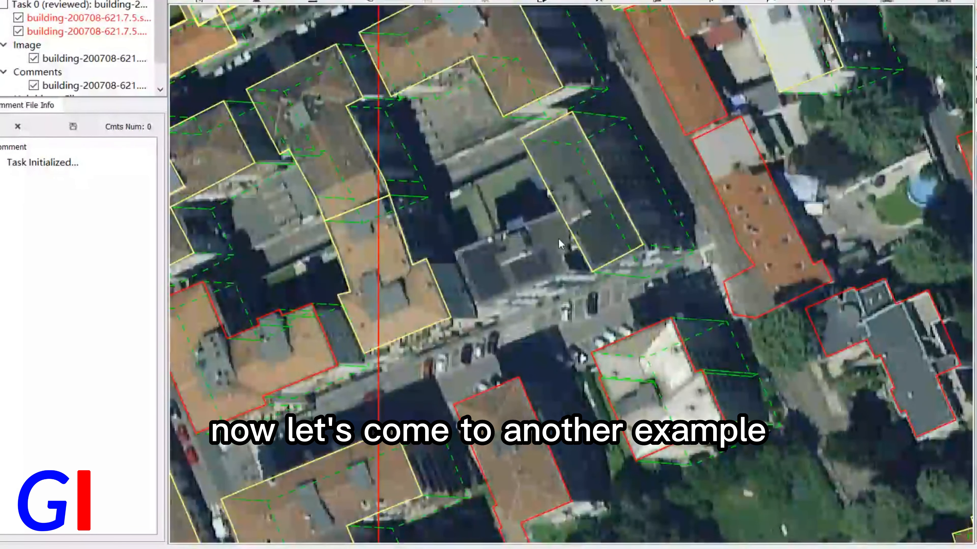
scroll(582, 246, "up", 1)
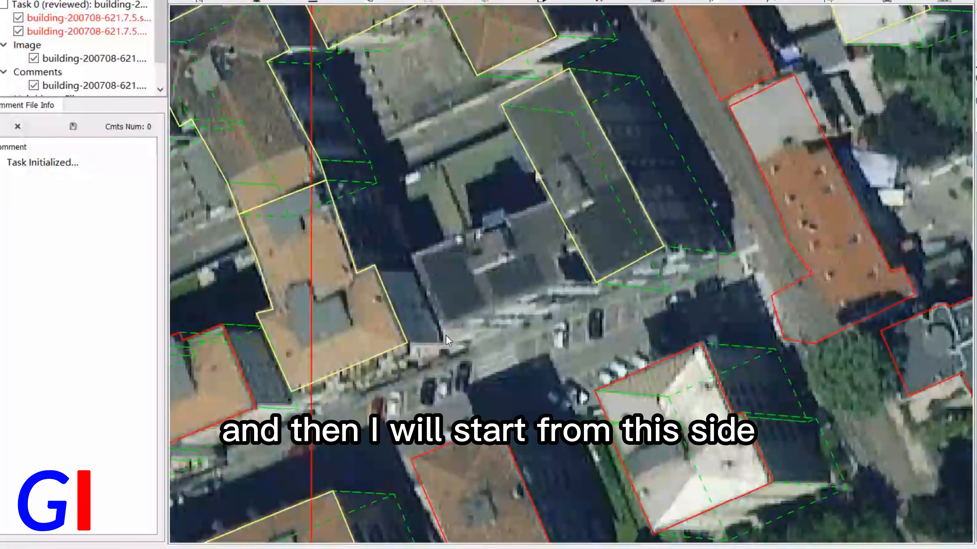
left_click(625, 223)
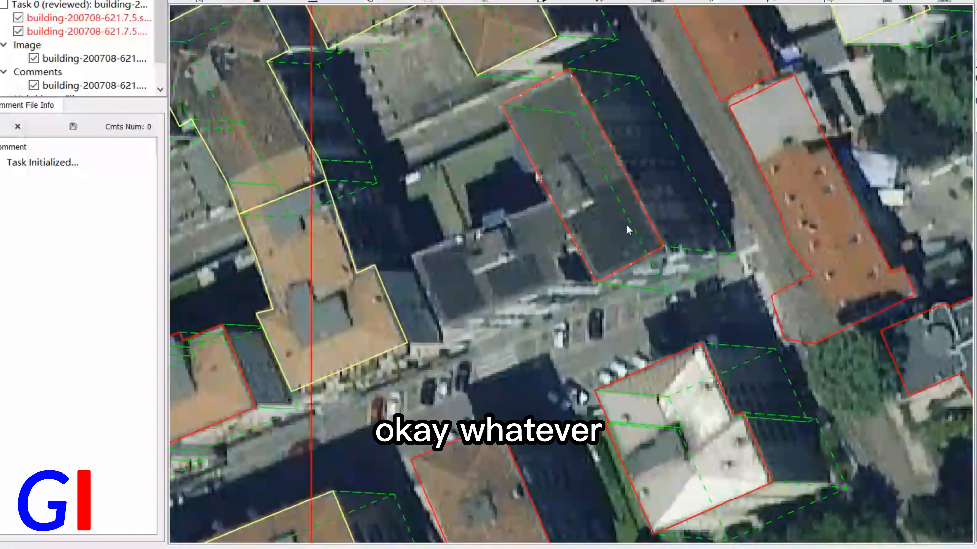
left_click(406, 363)
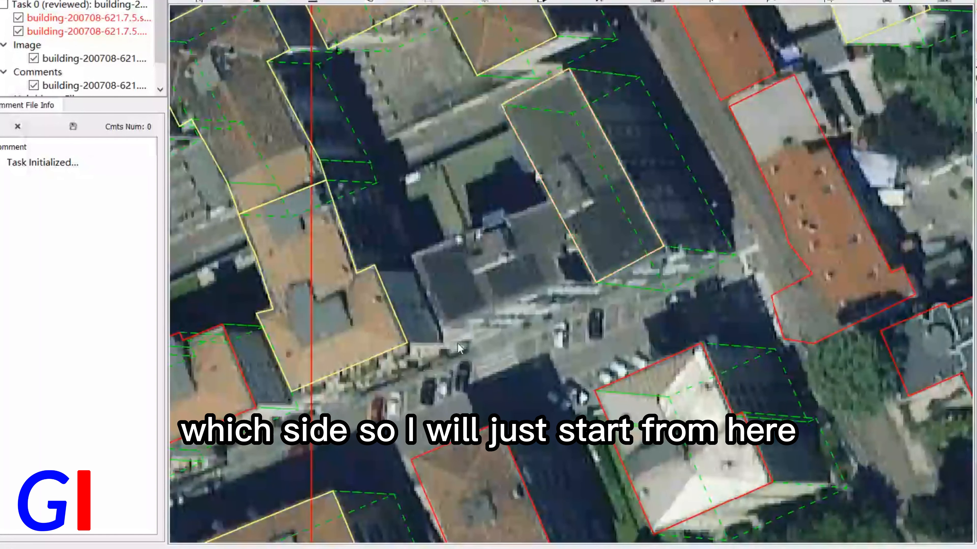
left_click(440, 327)
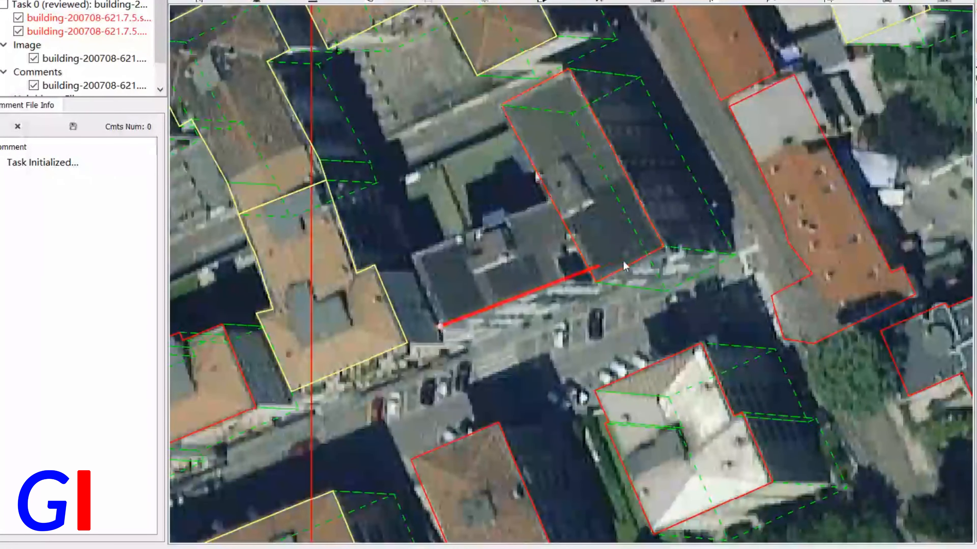
scroll(607, 257, "up", 2)
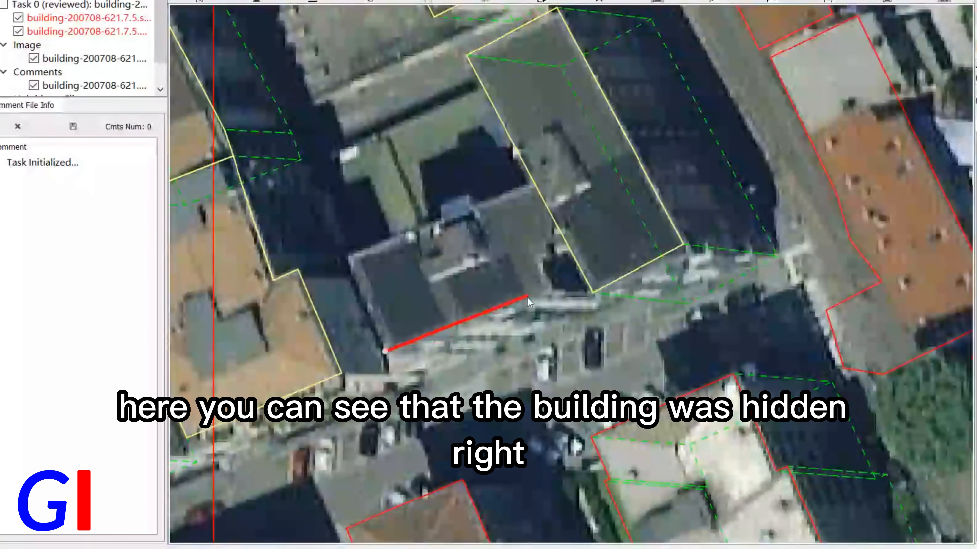
scroll(597, 285, "down", 2)
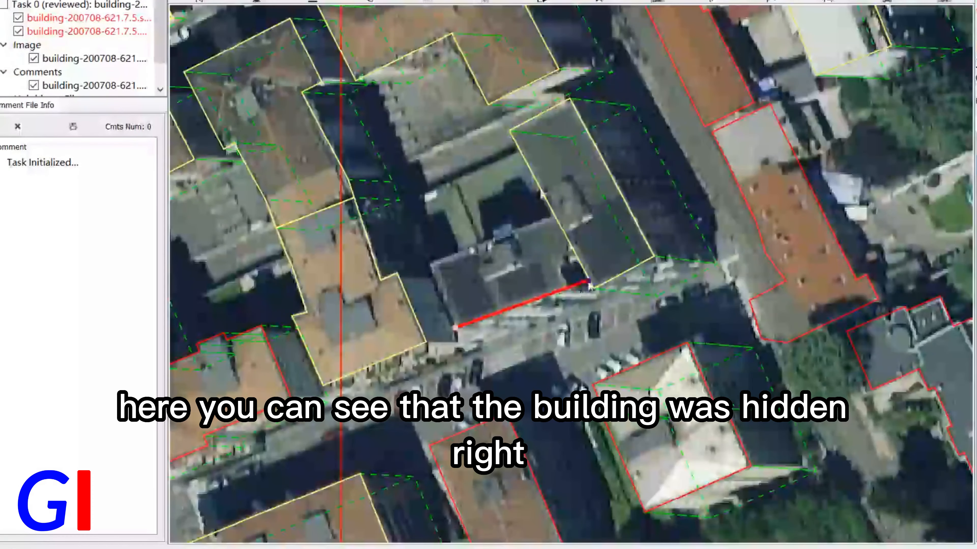
scroll(582, 276, "up", 3)
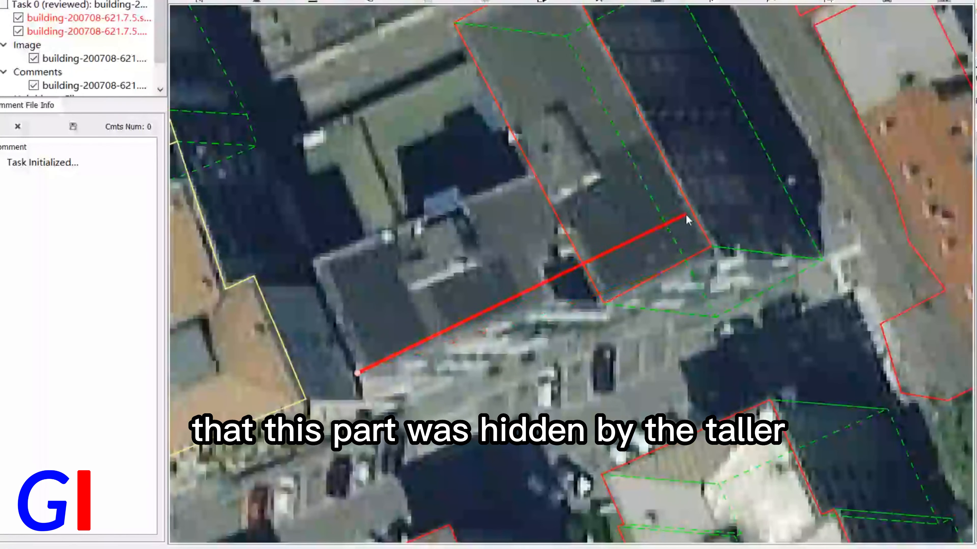
scroll(661, 242, "down", 3)
scroll(688, 215, "up", 2)
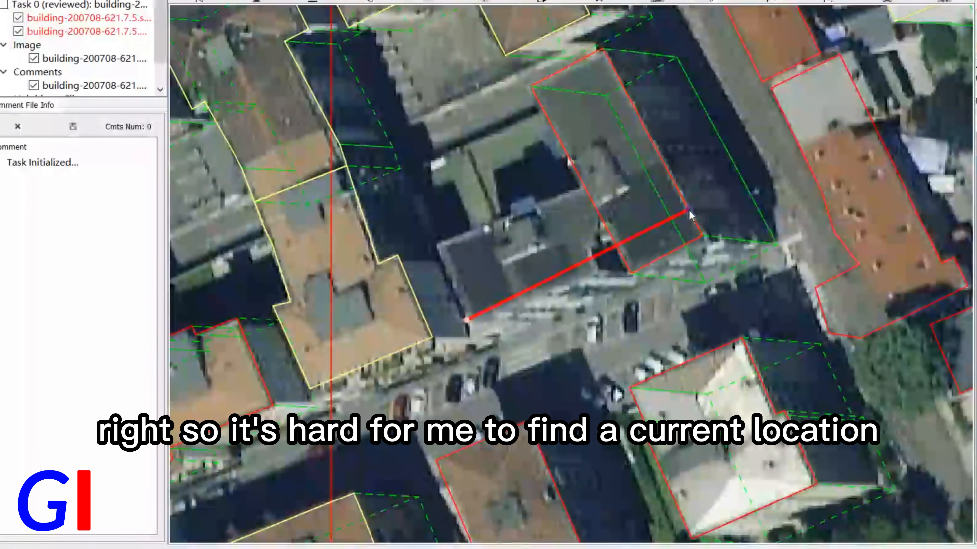
scroll(650, 271, "up", 1)
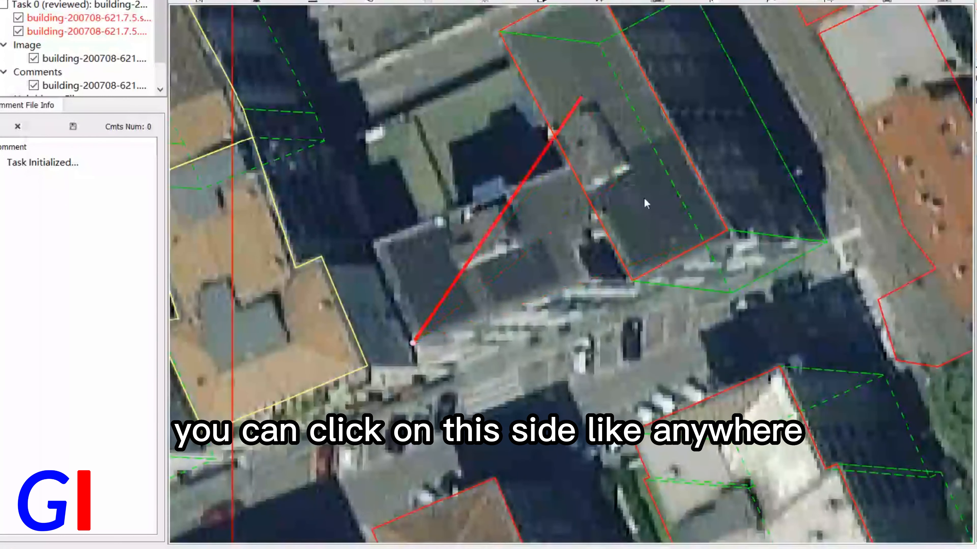
Complete the low dark-roofed building's outline through the part hidden under the taller building, with right-angled corners around the small blue rooftop extension
left_click(682, 244)
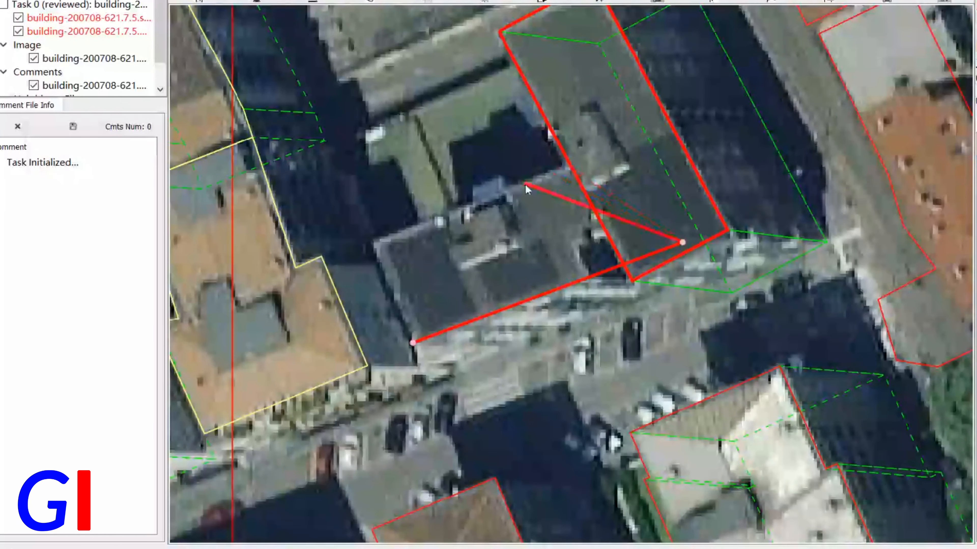
left_click(629, 141)
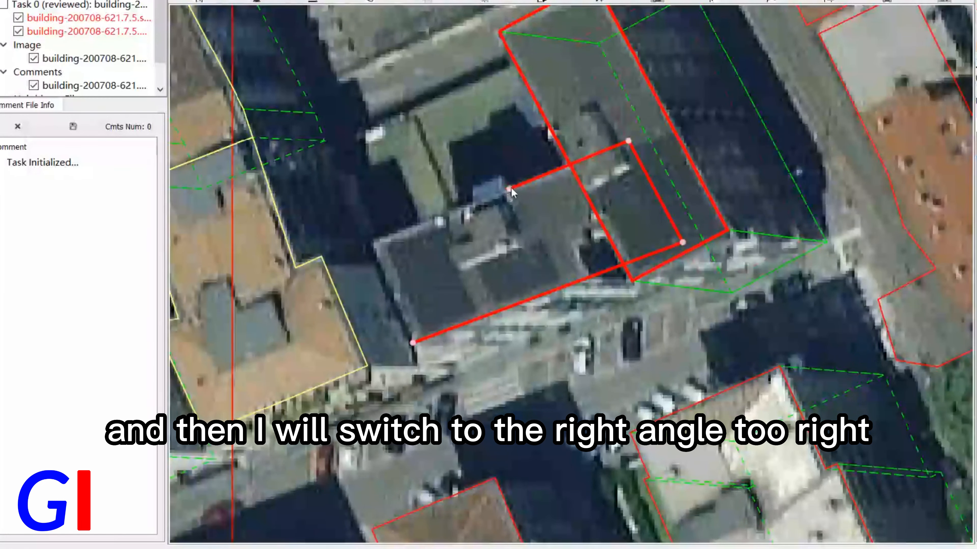
left_click(503, 176)
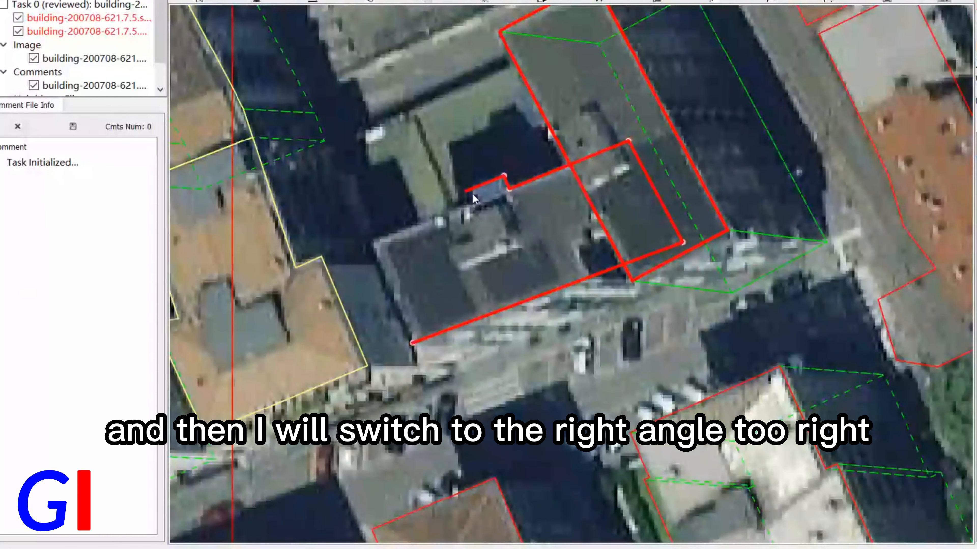
left_click(470, 189)
left_click(475, 200)
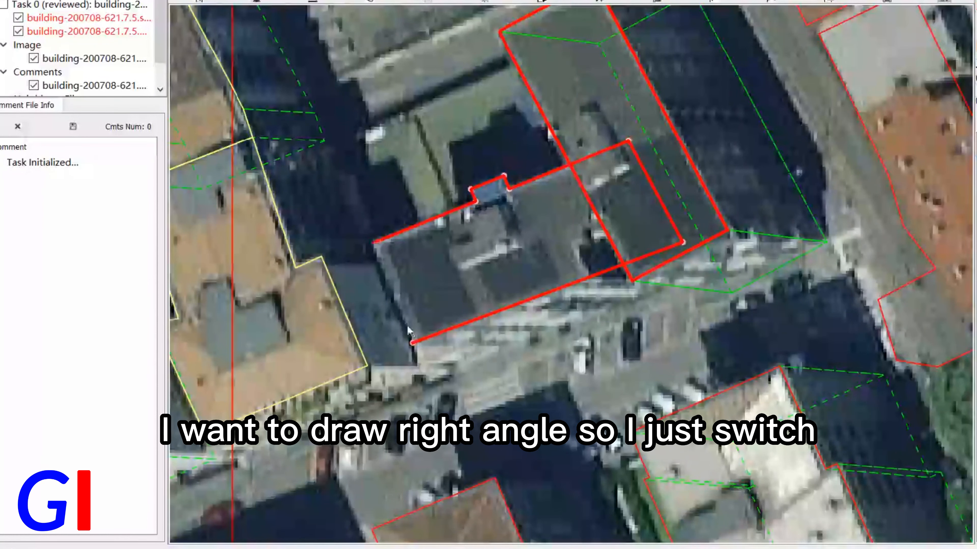
double_click(411, 340)
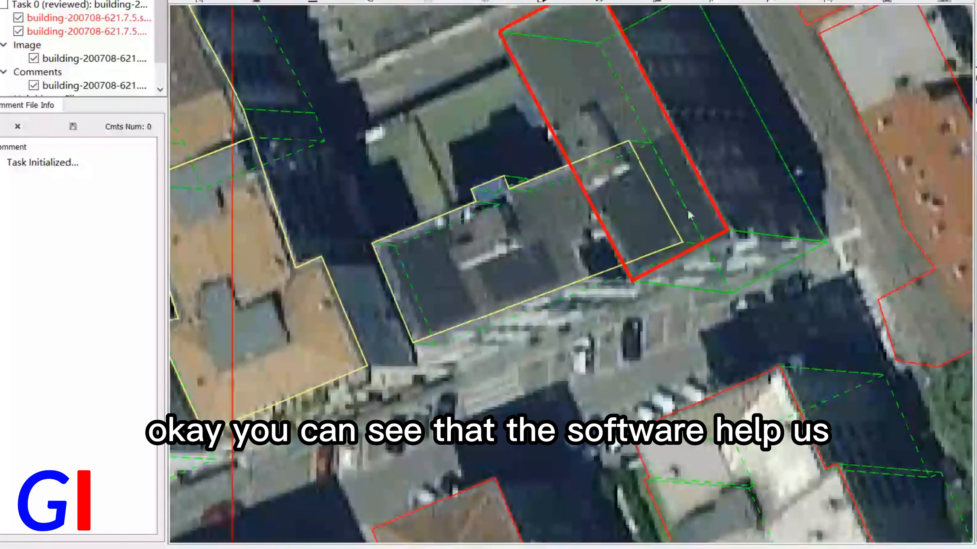
Examine how the low building's generated sidewall and footprint meet the taller building's footprint edge
scroll(688, 173, "up", 5)
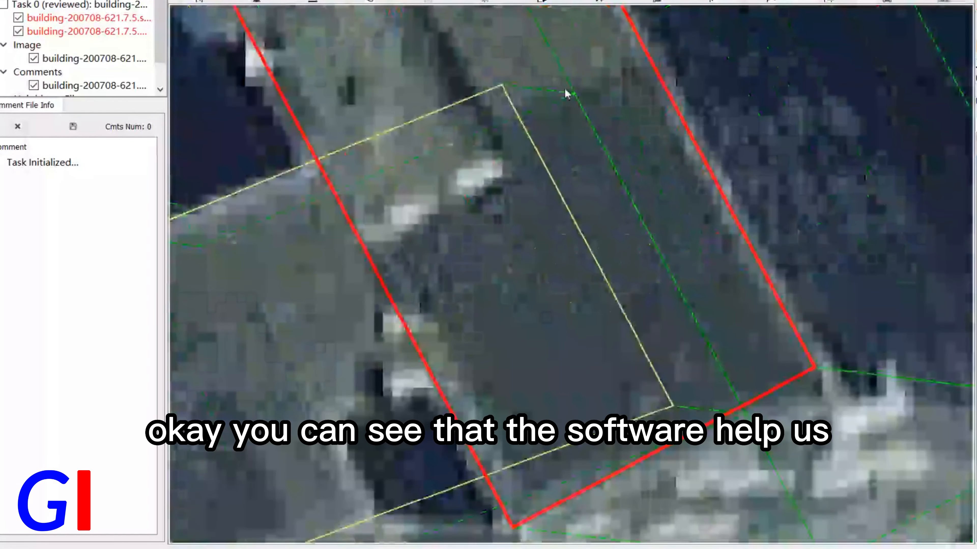
scroll(546, 170, "down", 5)
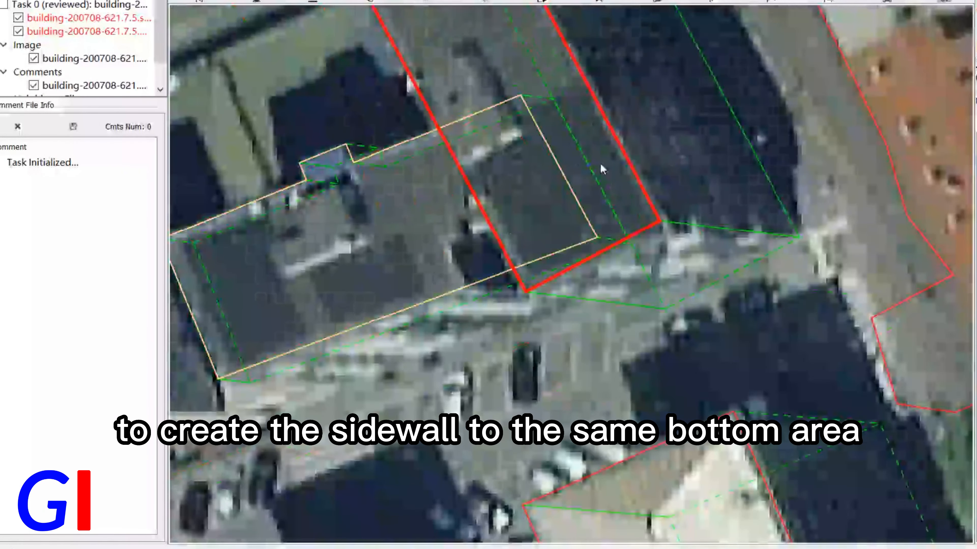
scroll(642, 156, "down", 5)
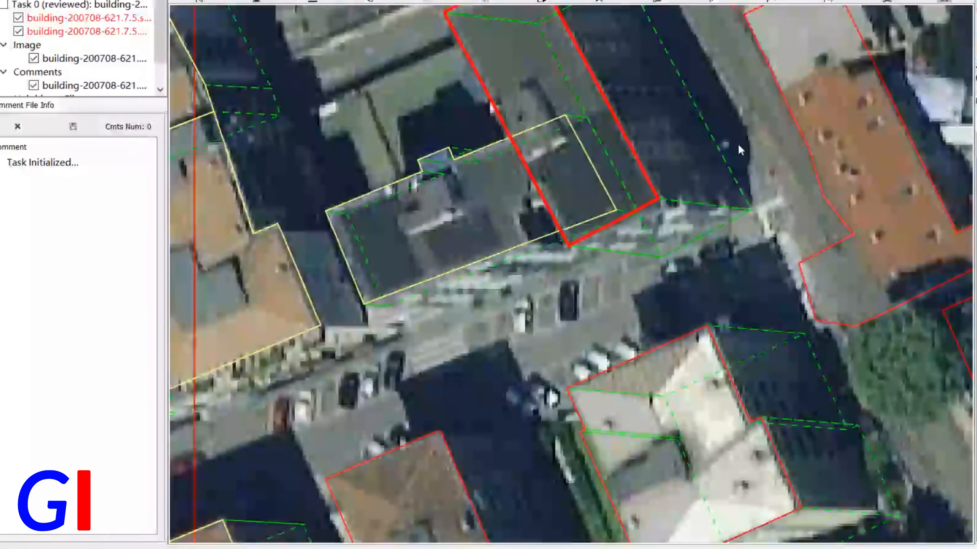
scroll(738, 144, "up", 5)
scroll(720, 120, "up", 2)
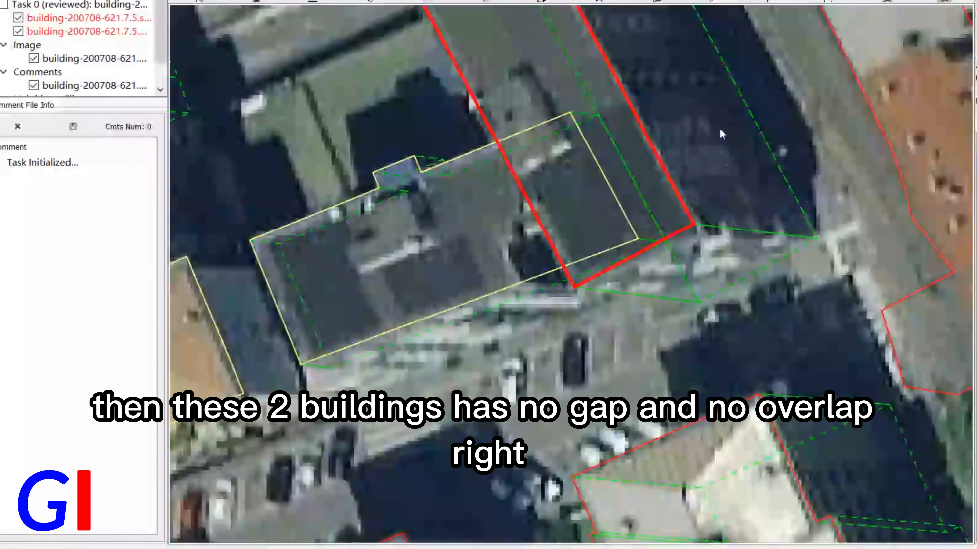
scroll(635, 142, "down", 3)
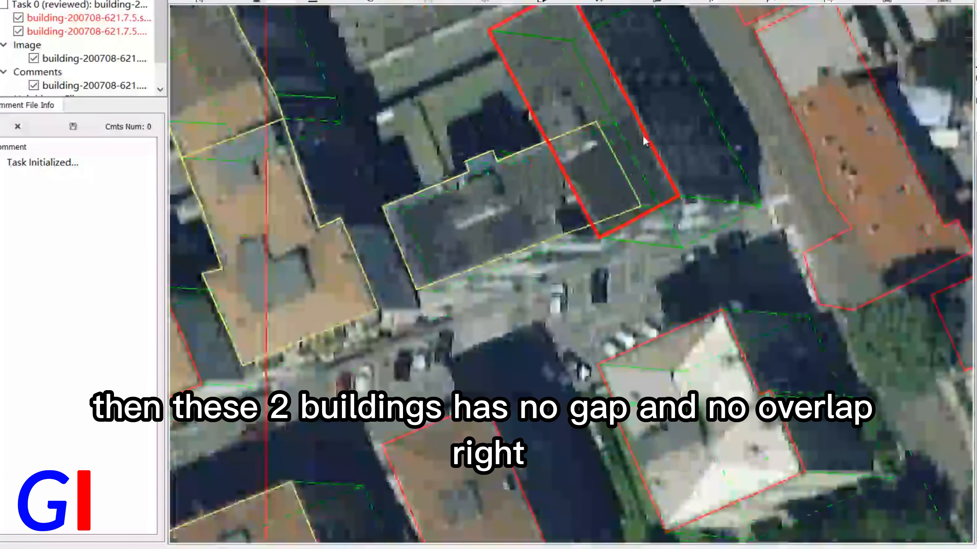
scroll(494, 256, "up", 4)
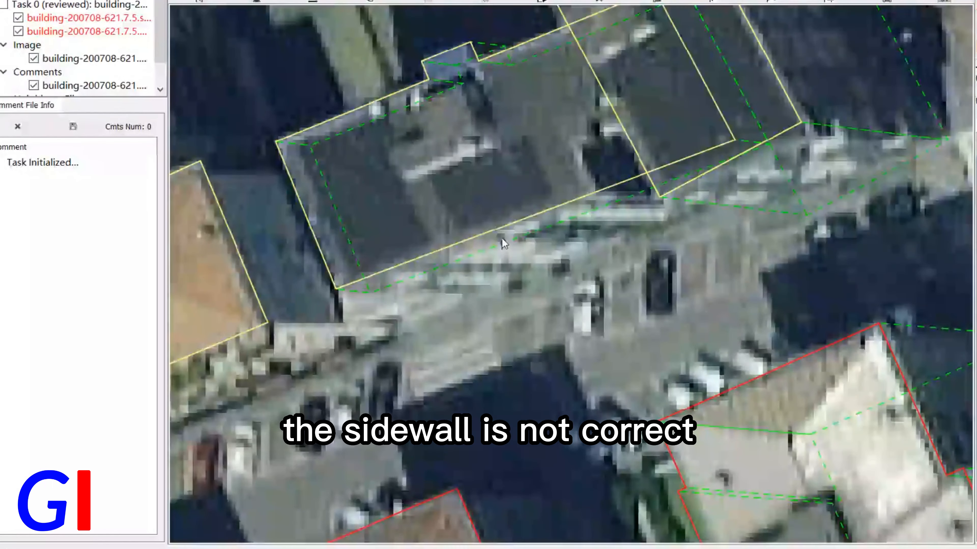
Adjust the low building's sidewall by shifting its hidden east roof edge towards the taller building's west roof edge
middle_click_drag(647, 217, 627, 285)
key("space")
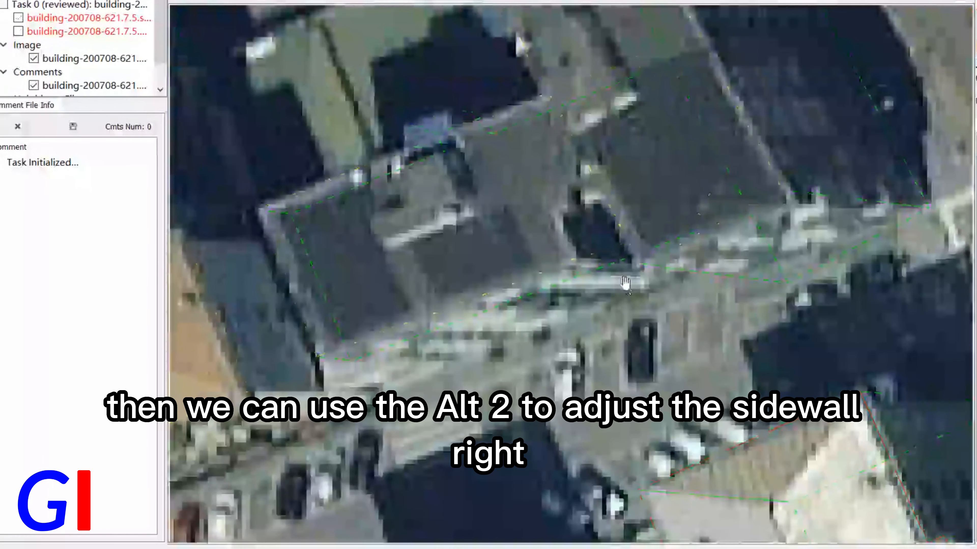
key("space")
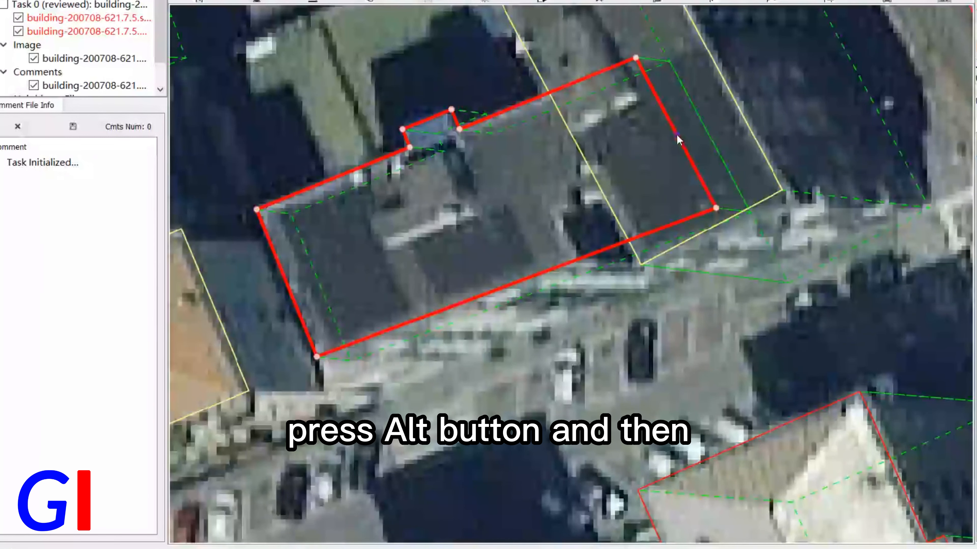
left_click_drag(676, 135, 577, 224, "alt")
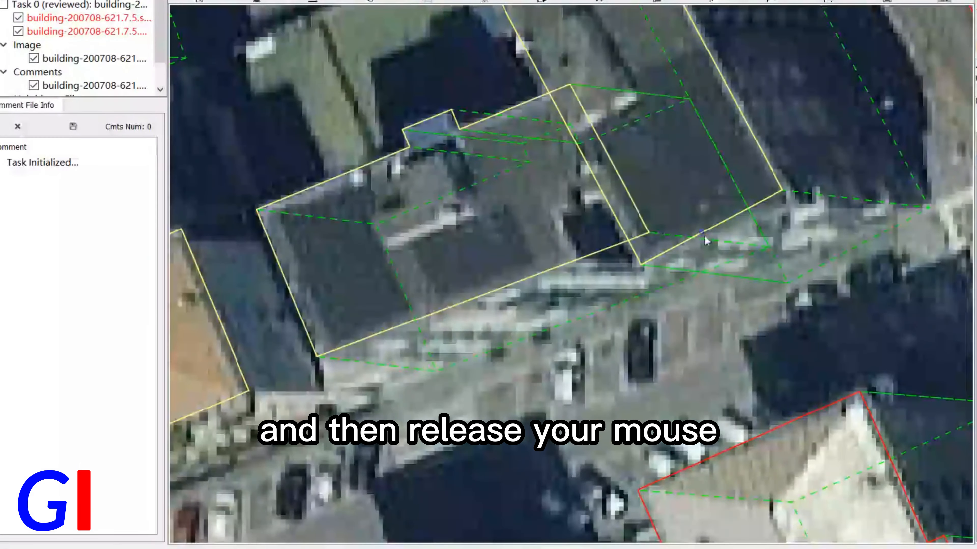
Check the footprints of the low and taller dark-roofed buildings for gaps or overlaps along their shared boundary
scroll(708, 232, "down", 5)
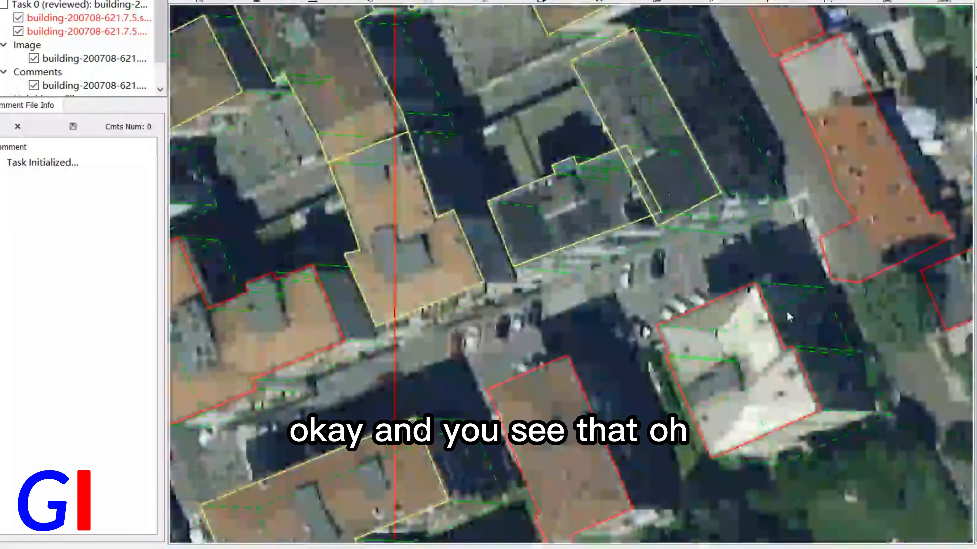
scroll(685, 274, "up", 4)
scroll(670, 176, "up", 4)
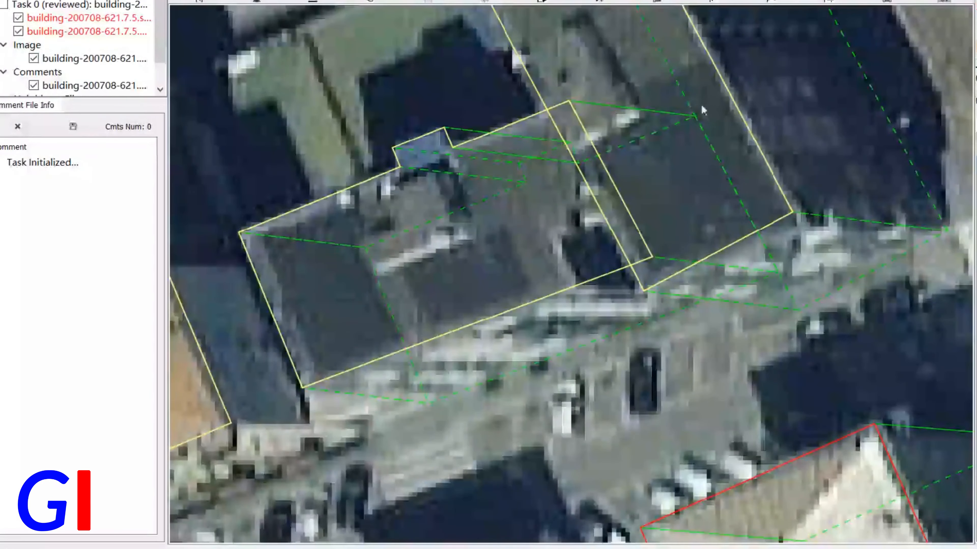
key("space")
key("space")
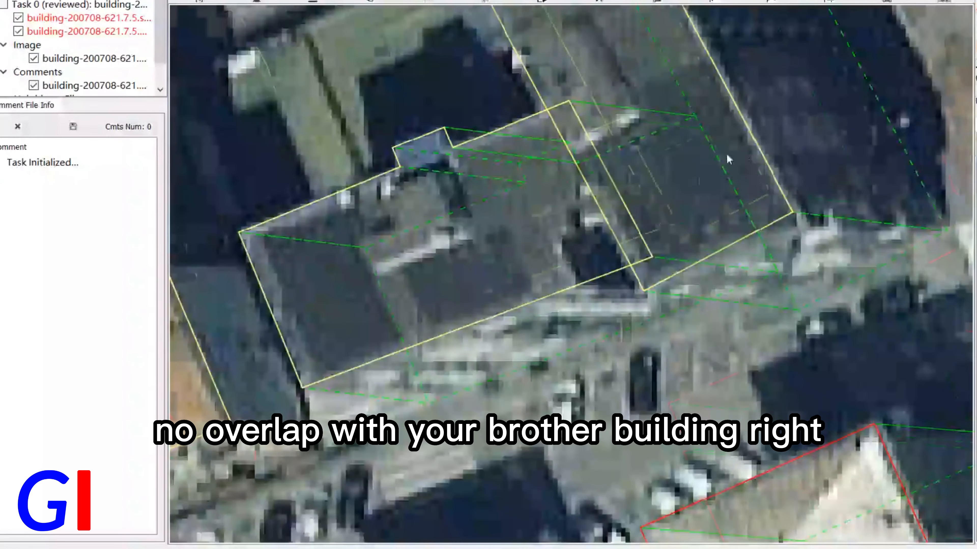
scroll(725, 153, "down", 2)
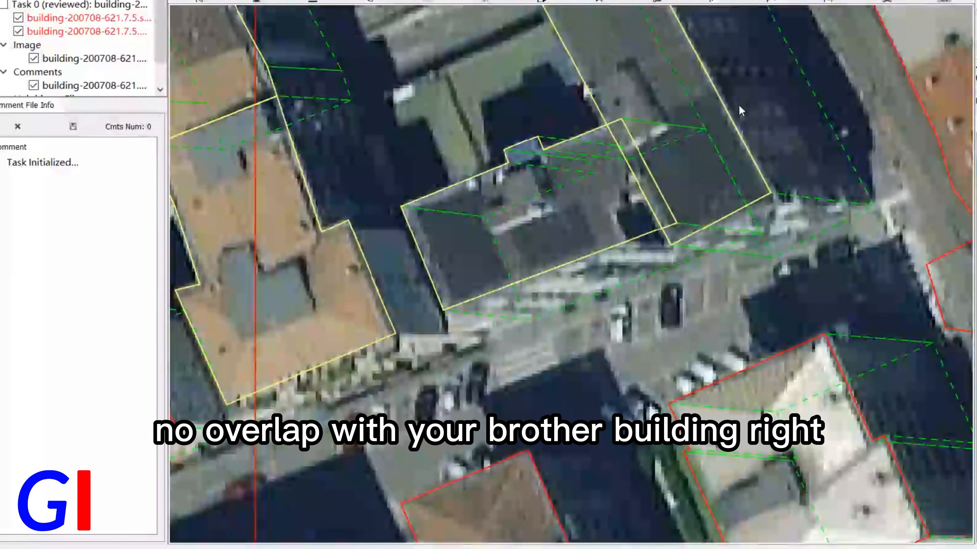
left_click_drag(774, 158, 715, 366)
scroll(728, 205, "down", 1)
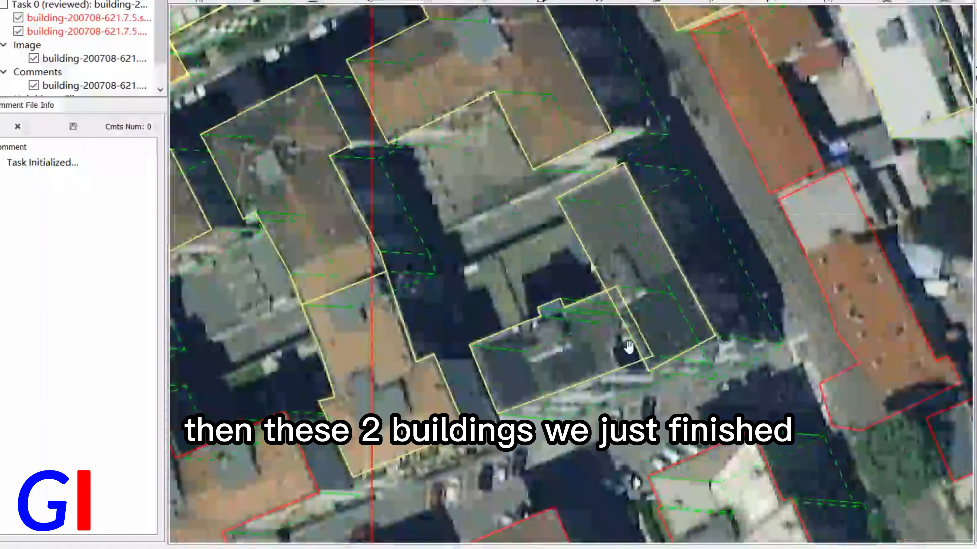
left_click_drag(640, 316, 620, 243)
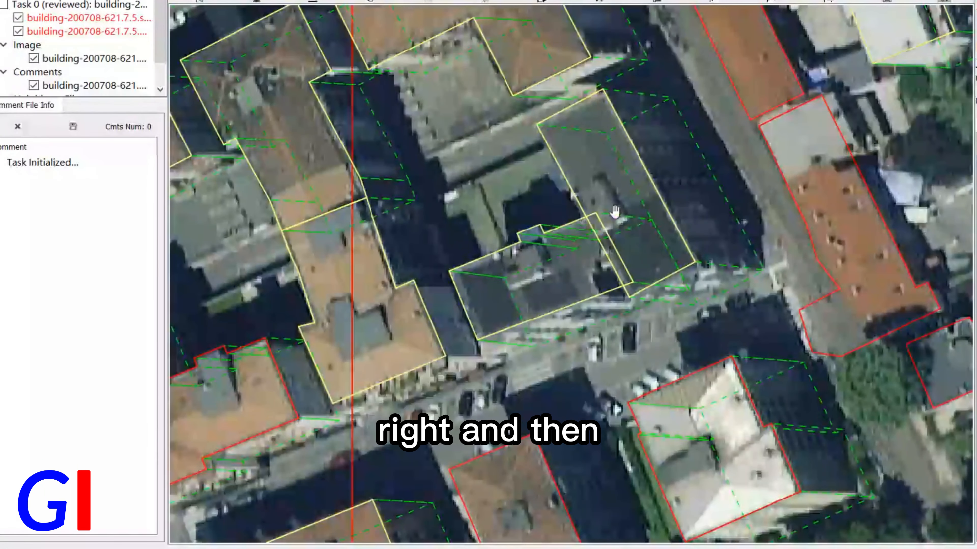
scroll(653, 250, "up", 2)
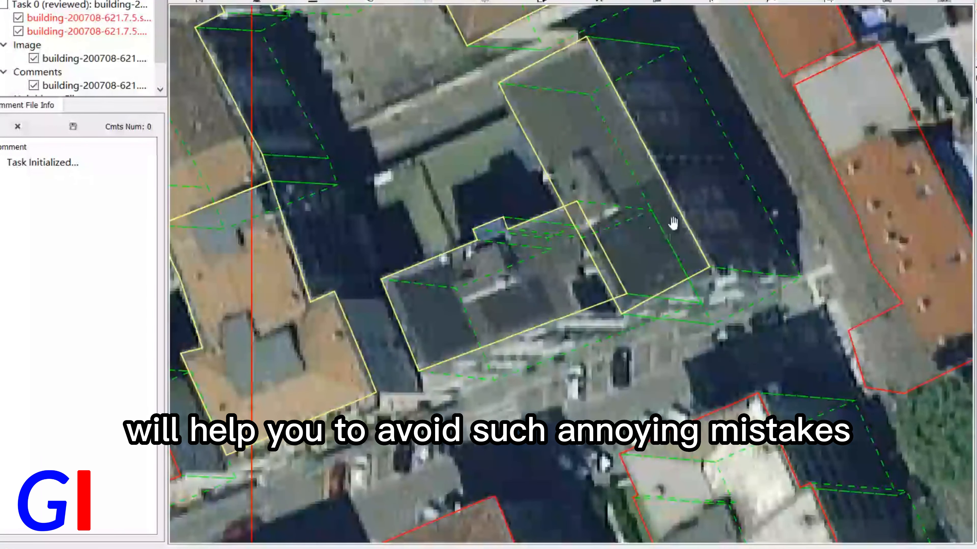
scroll(665, 215, "up", 3)
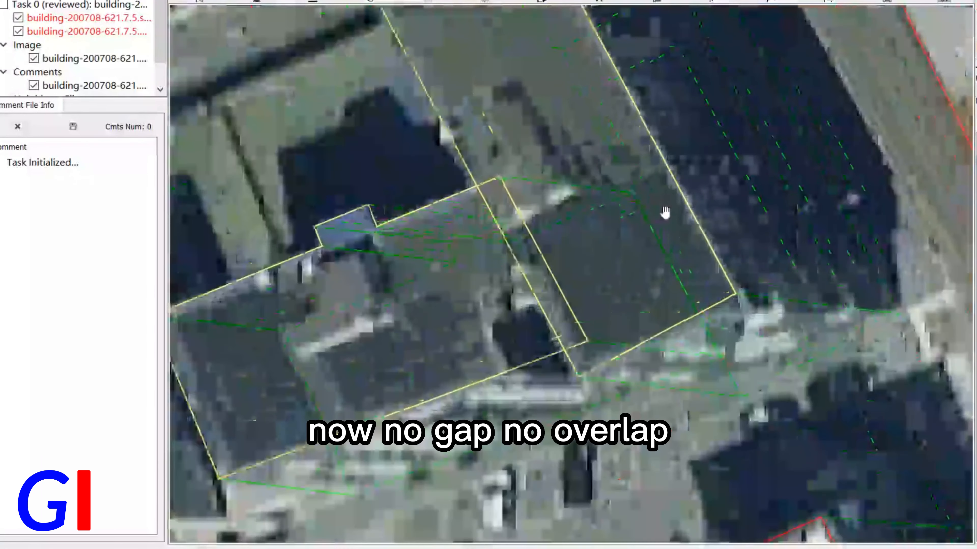
scroll(658, 233, "down", 5)
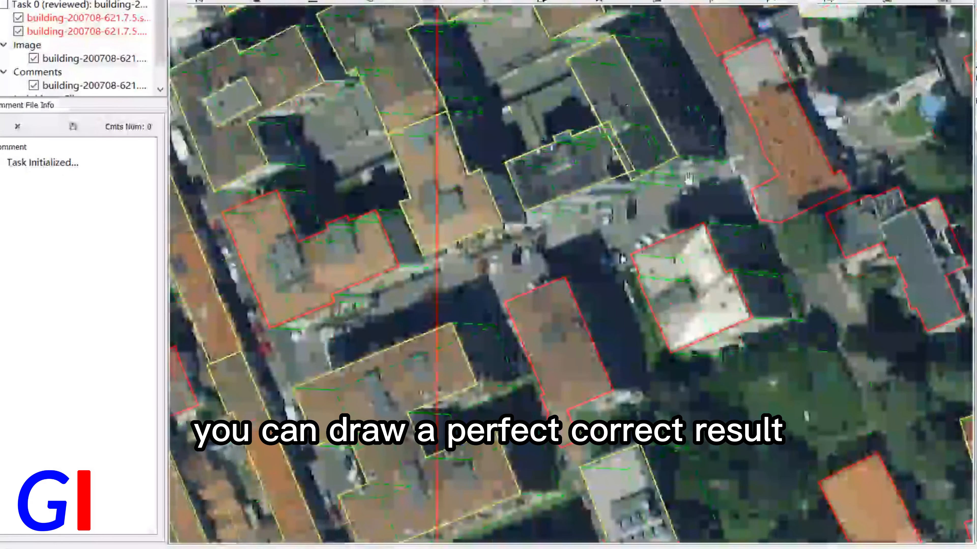
left_click_drag(694, 144, 625, 257)
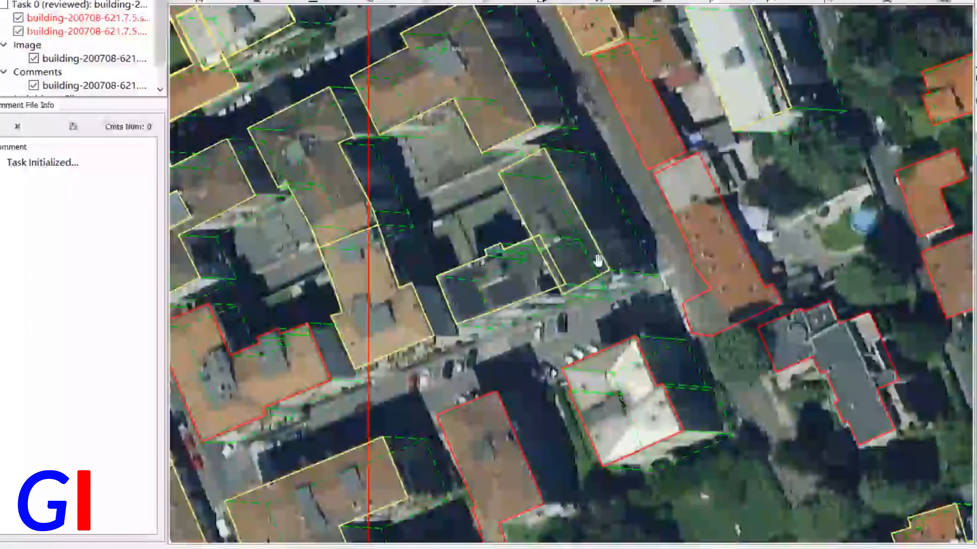
scroll(584, 262, "up", 2)
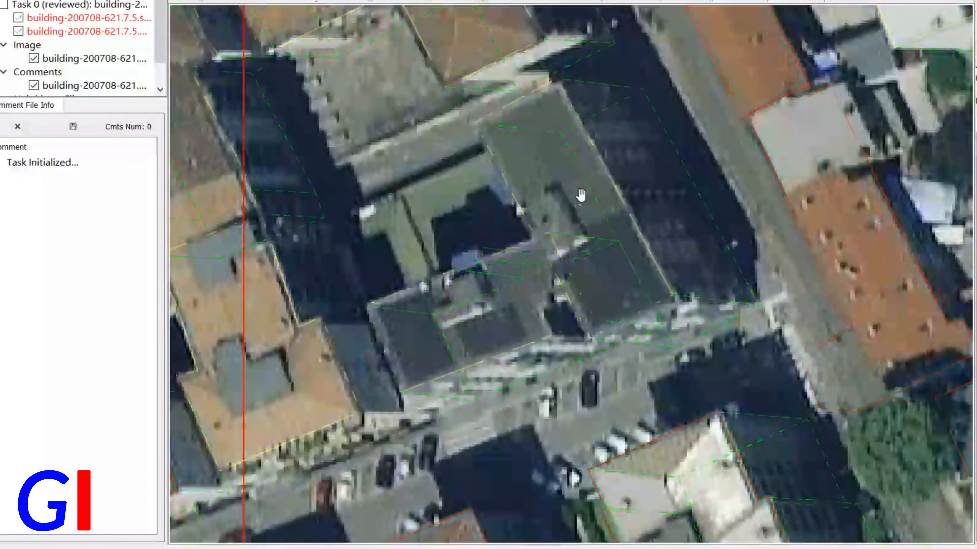
Delete the low dark-roofed building's annotation and compare the image with the annotations hidden and shown
left_click(548, 241)
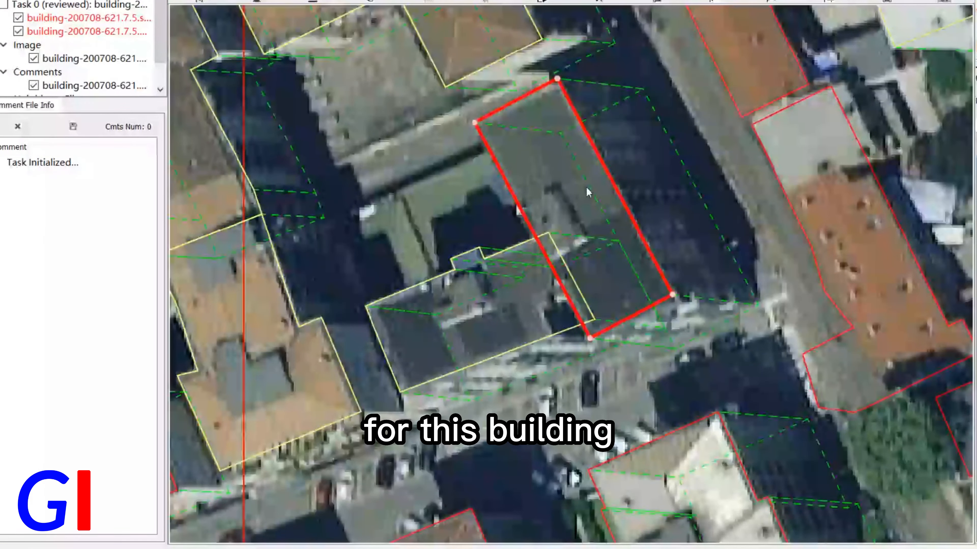
key("space")
key("space")
key("Delete")
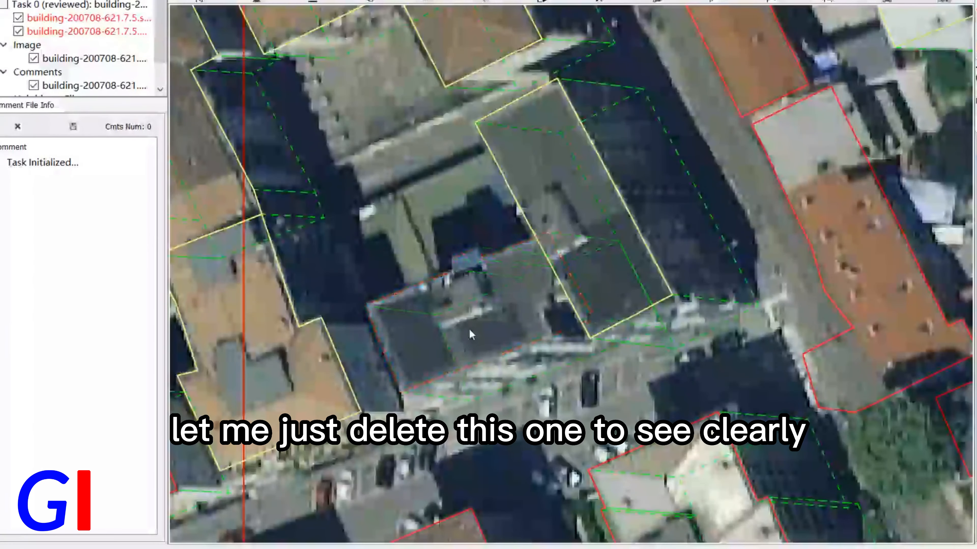
key("space")
key("space")
key("space")
Outline the small raised structure on the taller dark-roofed building with a rectangle along its west roof edge
scroll(562, 225, "up", 3)
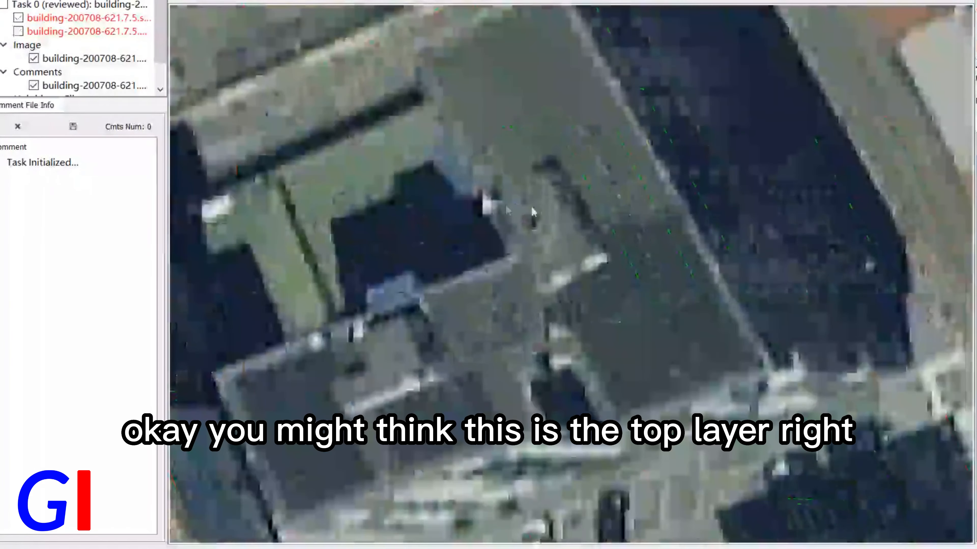
key("space")
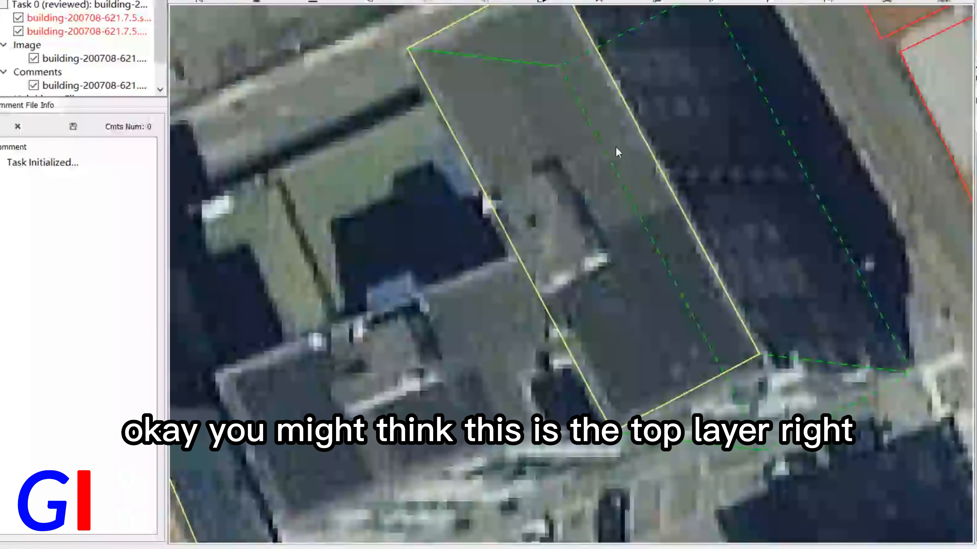
scroll(616, 151, "down", 4)
scroll(619, 175, "up", 3)
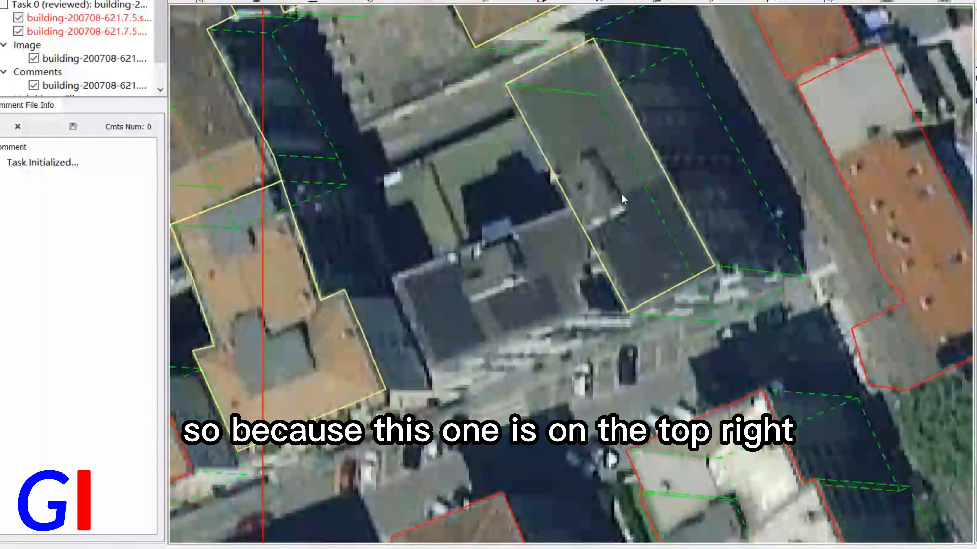
left_click(555, 177)
left_click(586, 234)
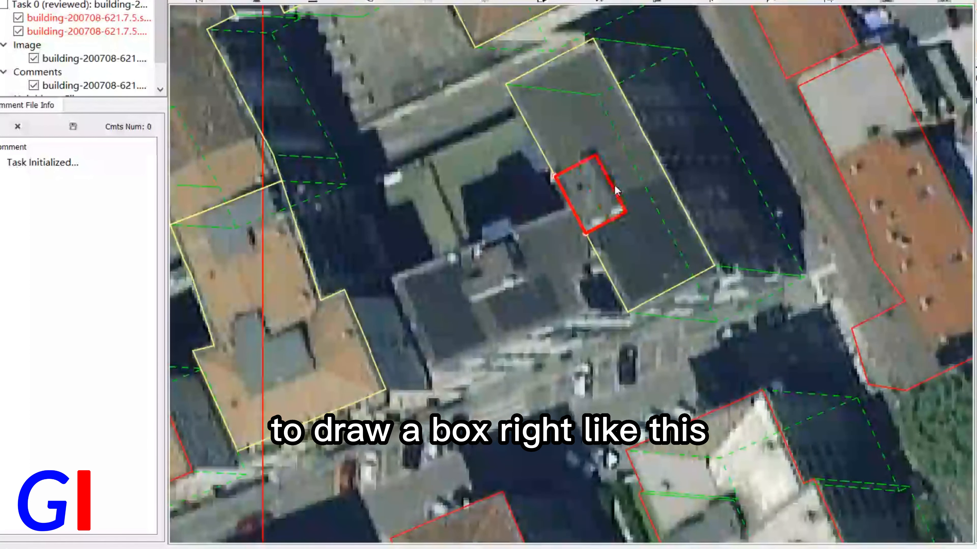
left_click(617, 188)
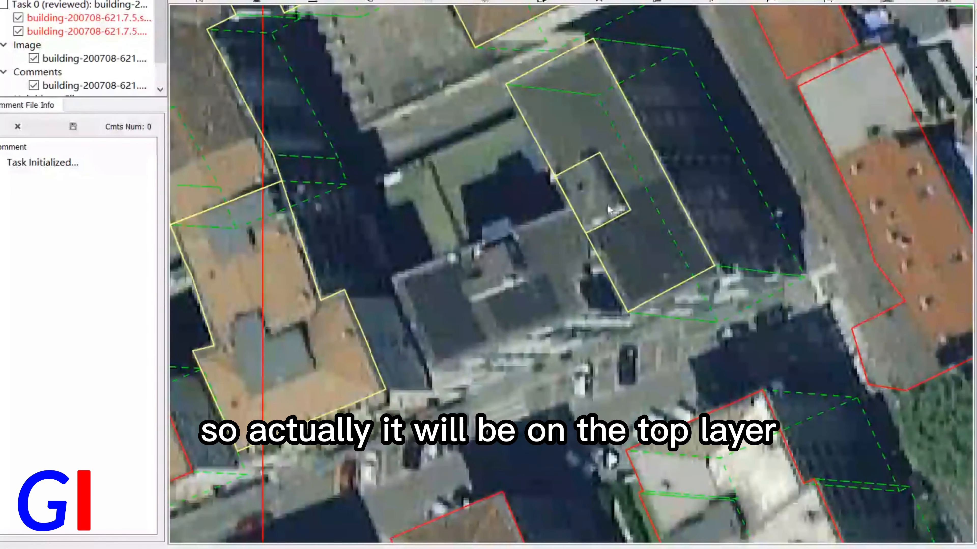
Examine the layer order by selecting the small rooftop rectangle and the taller building's roof in turn, toggling the annotations' visibility
key("space")
key("space")
left_click(588, 193)
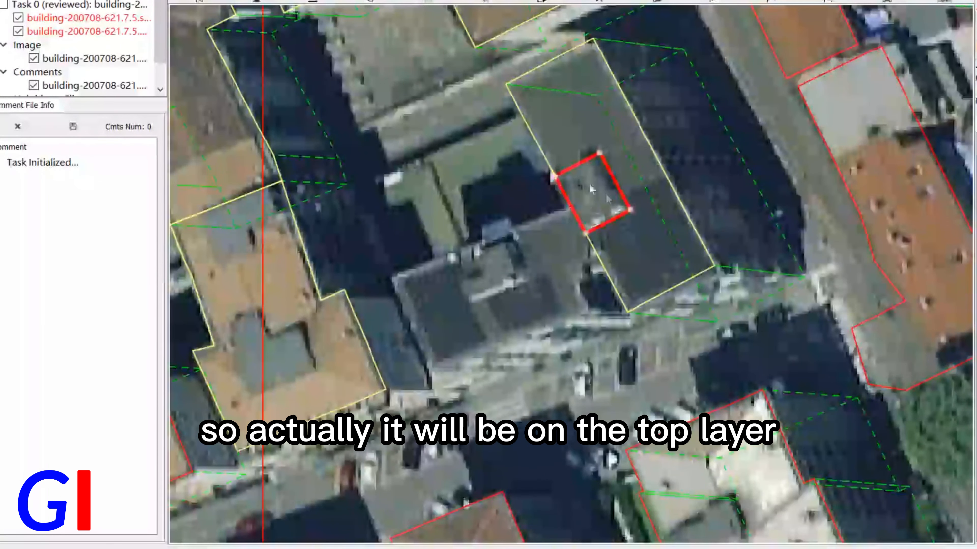
key("space")
key("space")
left_click(650, 250)
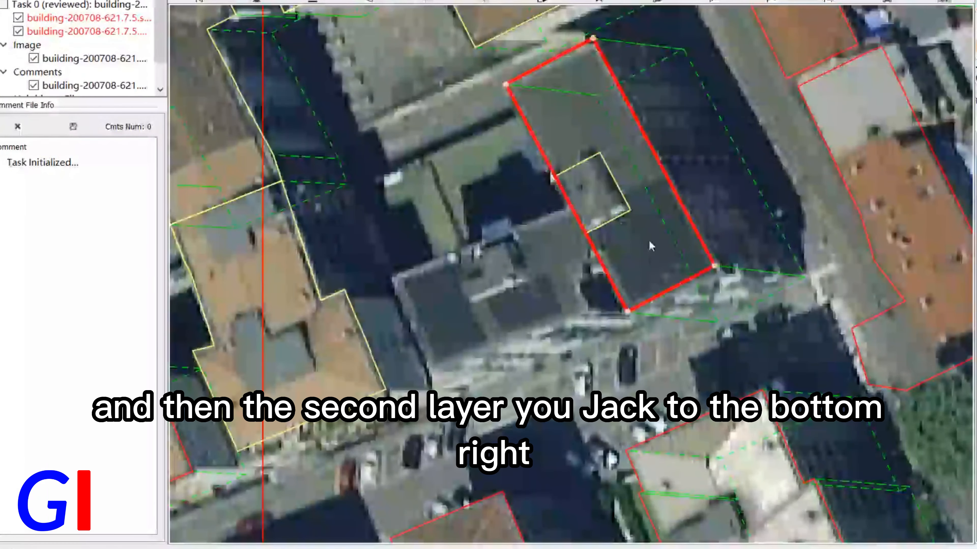
key("space")
key("space")
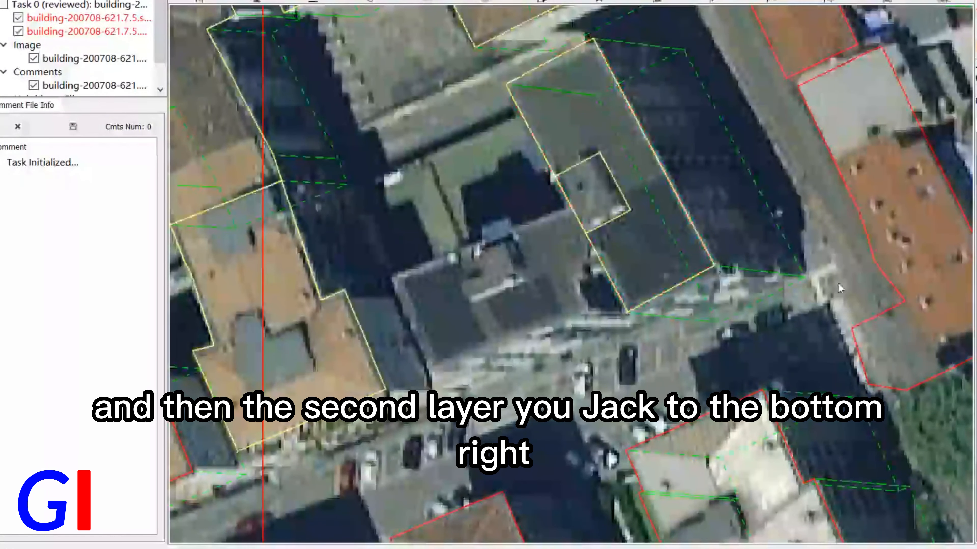
Examine the rooftop rectangle and the taller dark roof selected together, comparing the image with the annotations hidden and shown
key("space")
key("space")
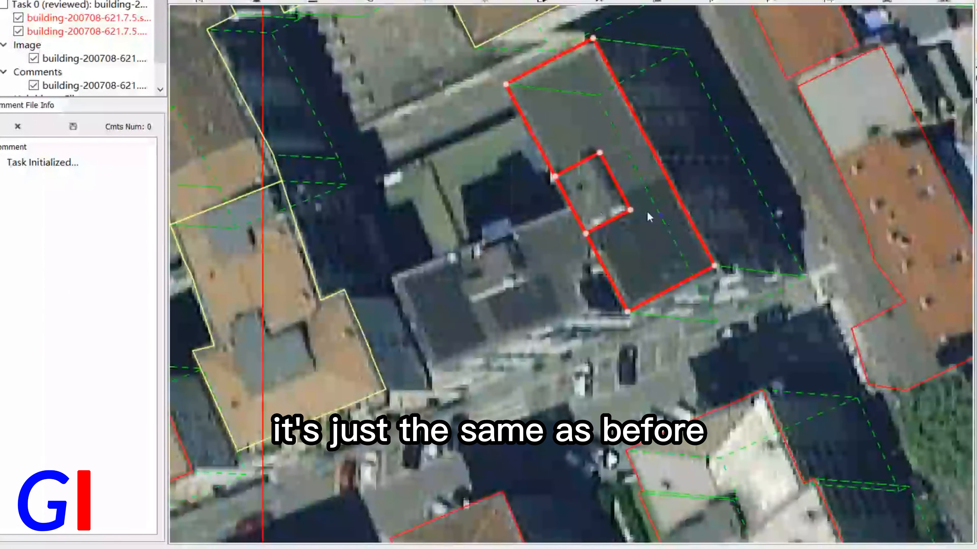
left_click(595, 266)
left_click(682, 247)
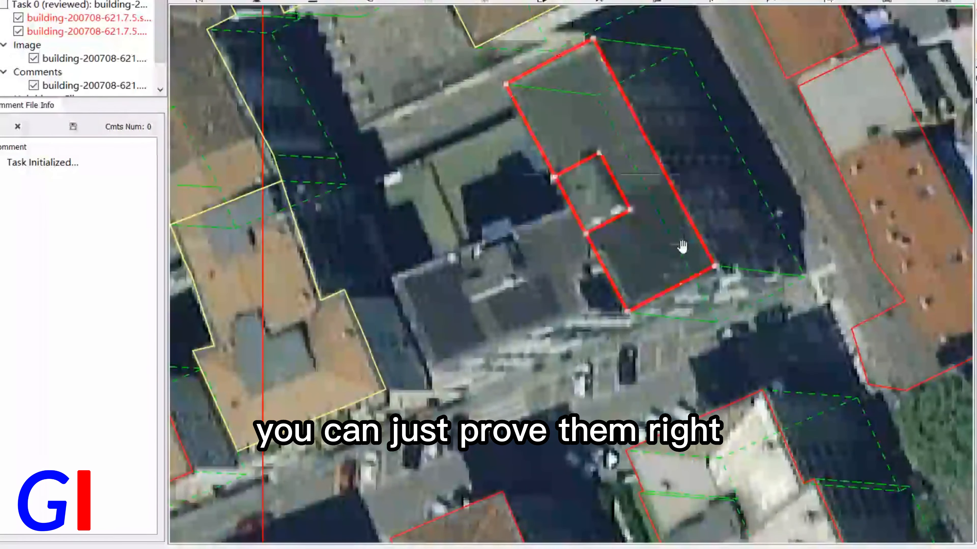
left_click(647, 300)
key("space")
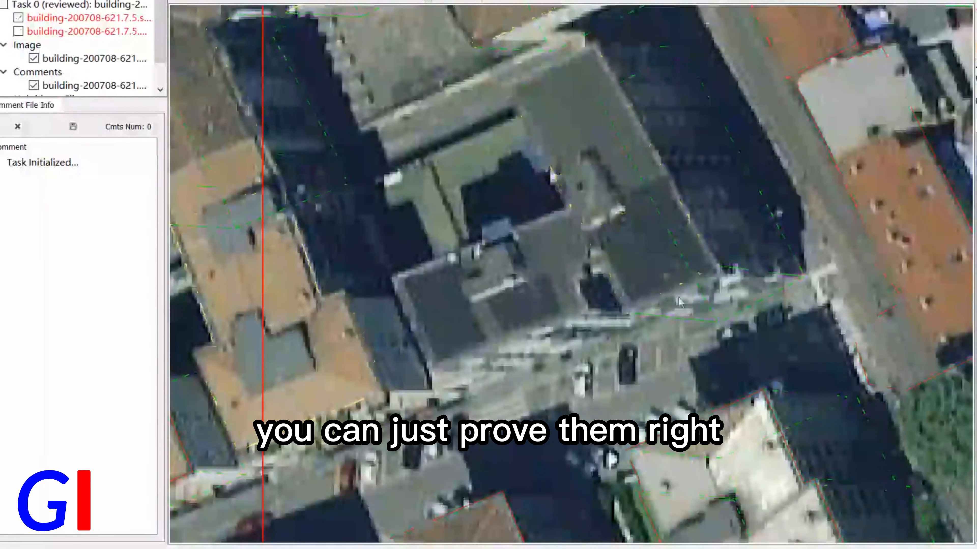
key("space")
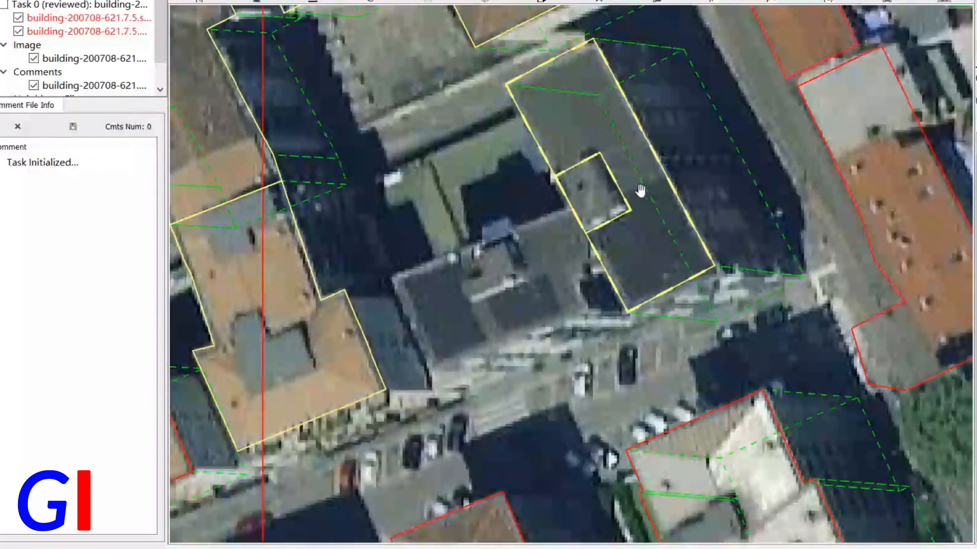
key("space")
key("space")
left_click(607, 199)
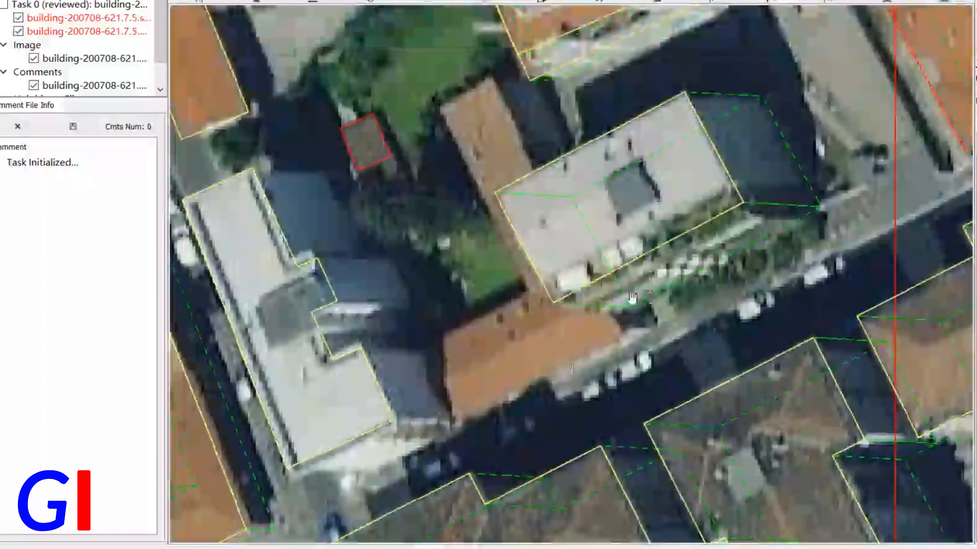
Compare the light flat-roofed building with its annotations hidden and shown, and delete its roof and footprint annotation
key("space")
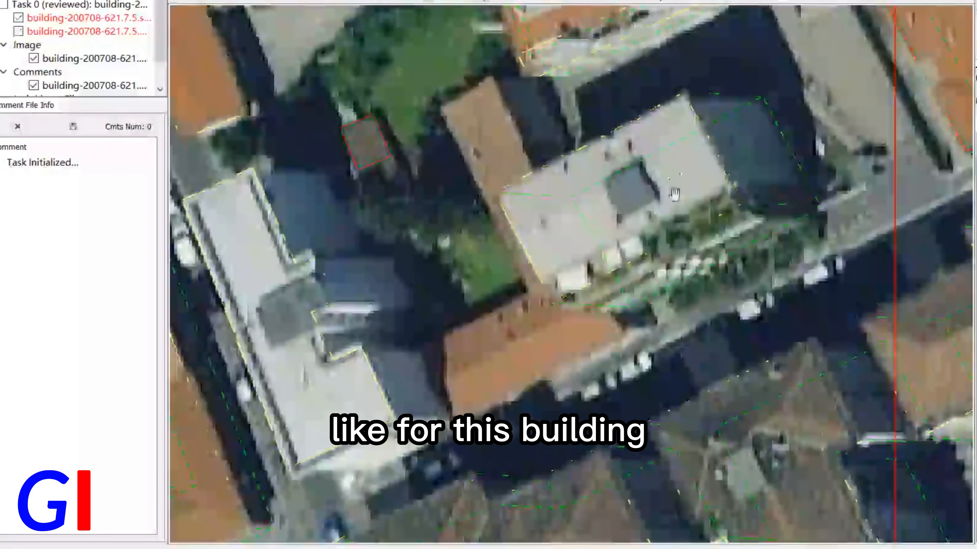
key("space")
key("space")
key("space")
key("space")
key("space")
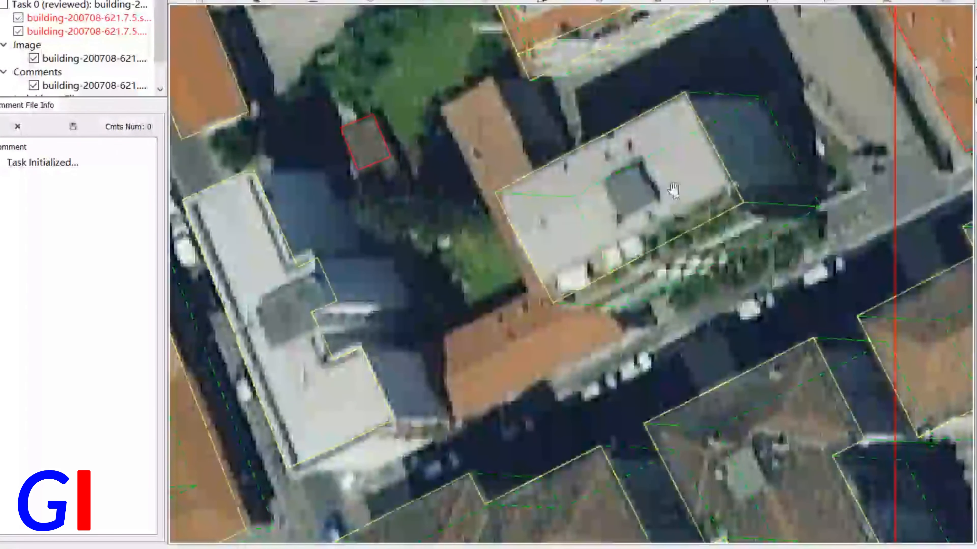
key("Delete")
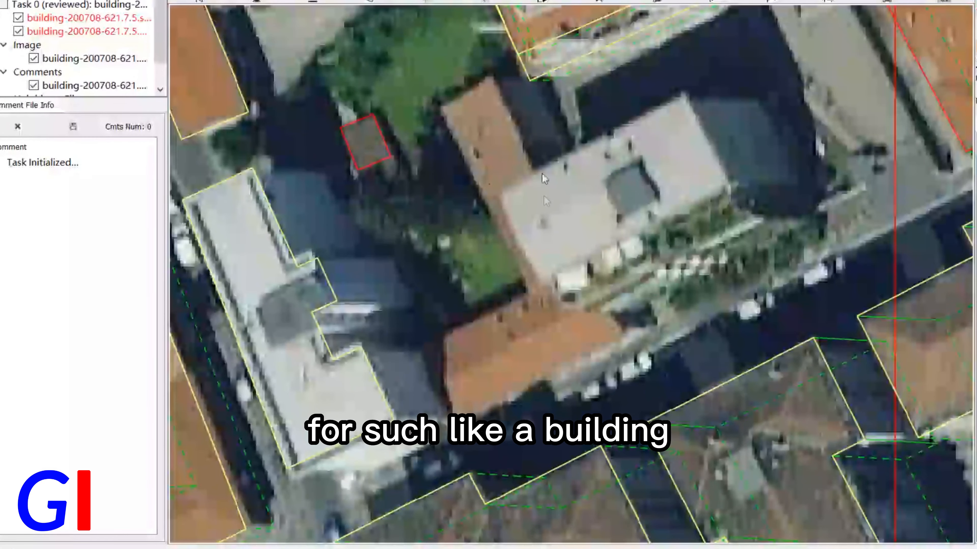
Outline the light flat roof, including its planted terrace, with a rectangle and shift its footprint southeast to the building's ground corner
scroll(559, 184, "down", 2)
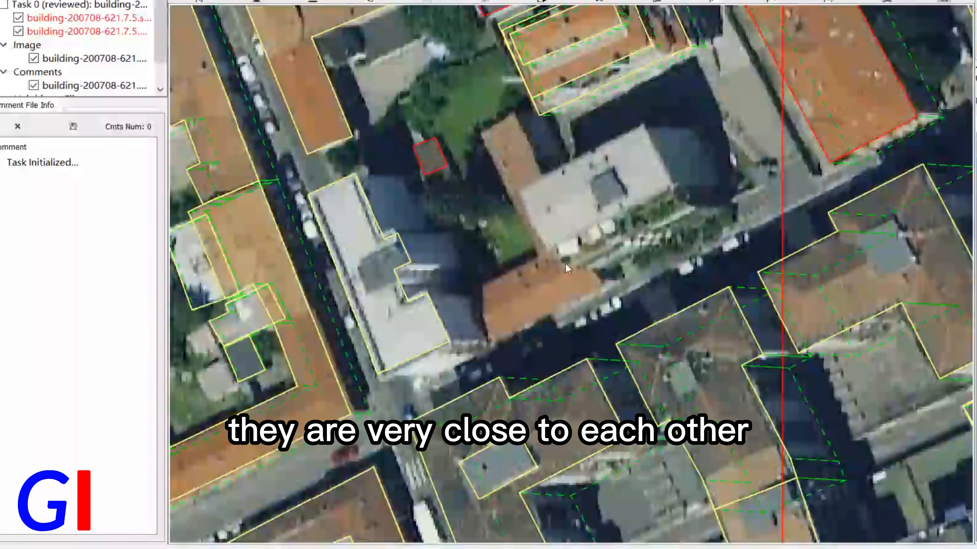
scroll(577, 185, "up", 2)
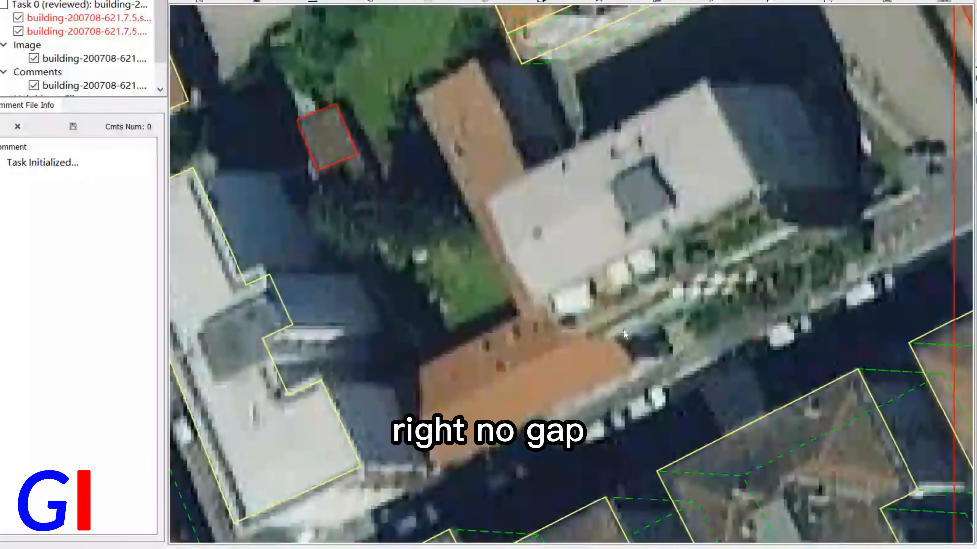
scroll(671, 234, "down", 1)
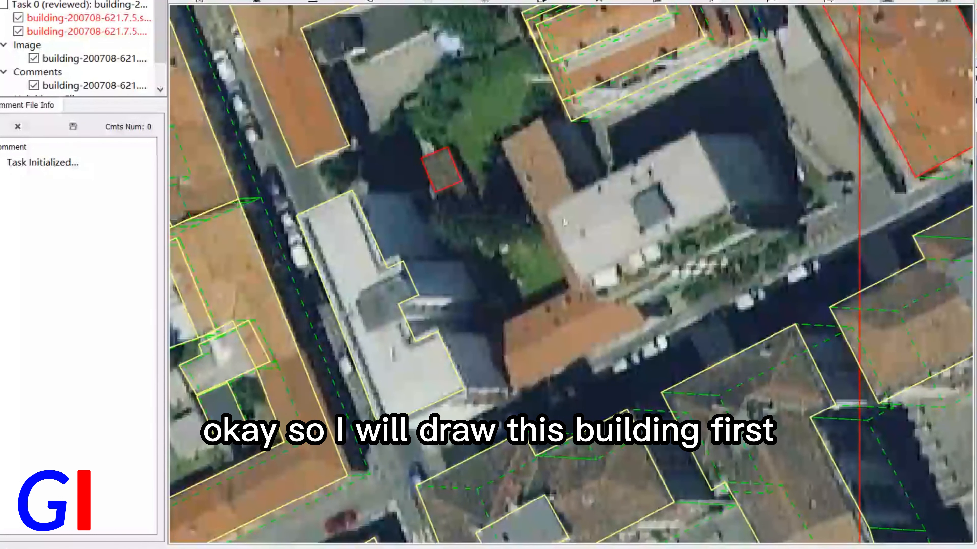
left_click(549, 214)
left_click(693, 135)
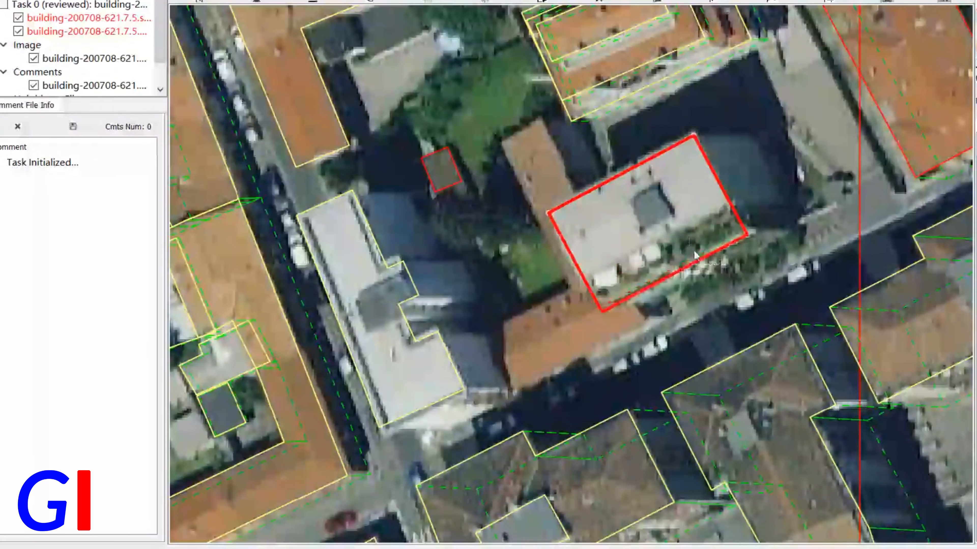
left_click(711, 252)
left_click(686, 236)
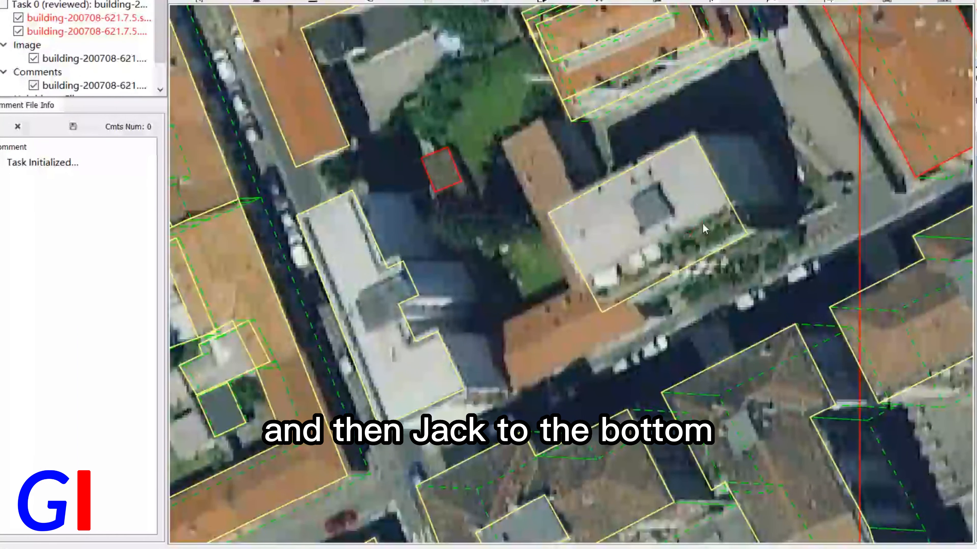
left_click(731, 235)
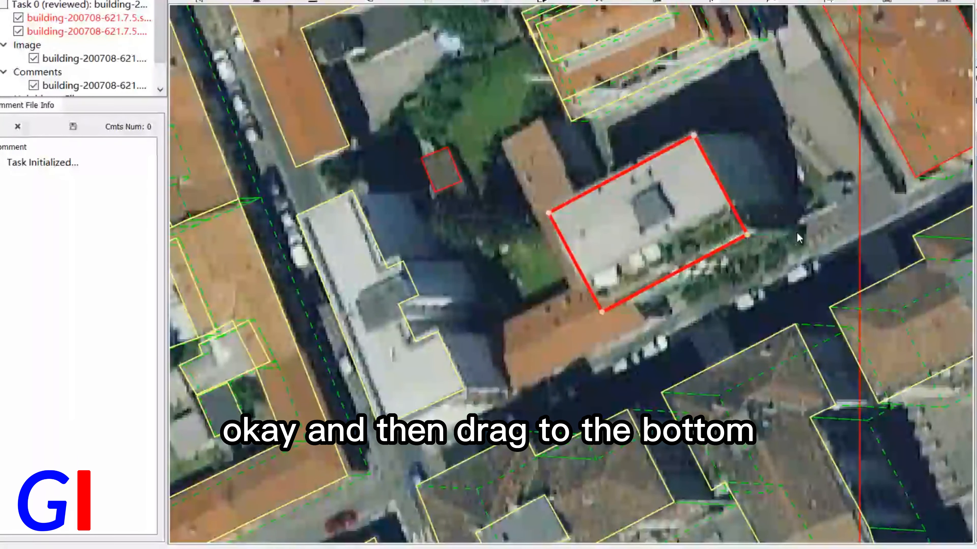
left_click(806, 237)
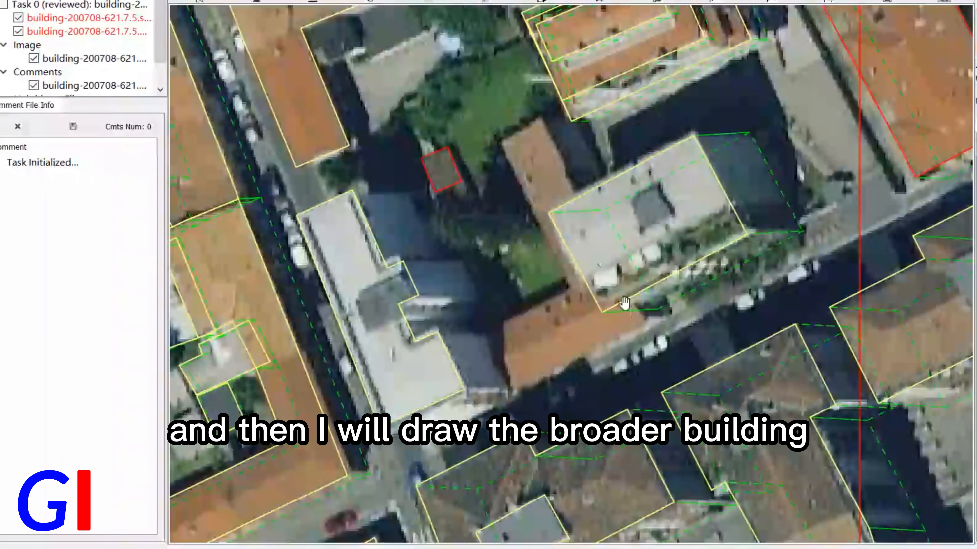
Trace the orange roof's street-side edge and its short east edge up to the light building's footprint line
scroll(584, 357, "up", 1)
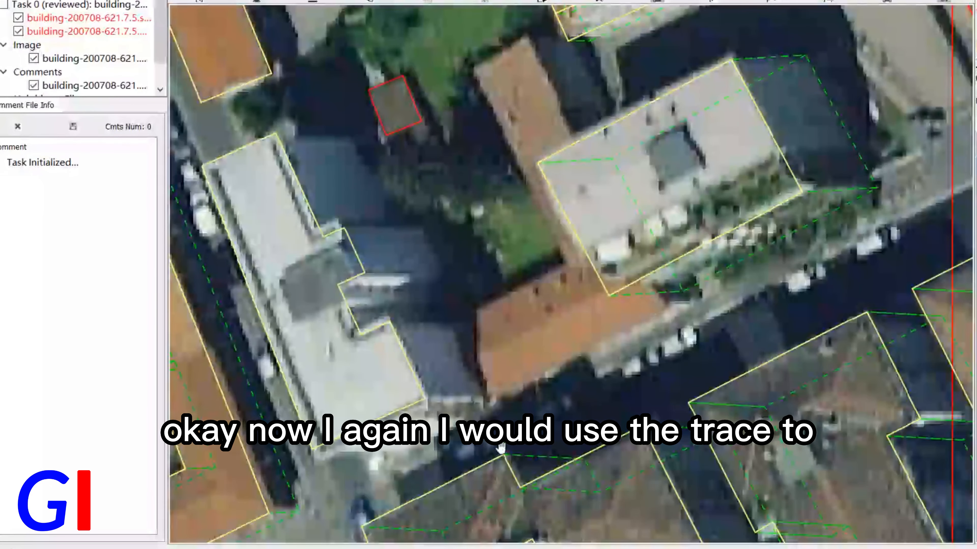
left_click(487, 396)
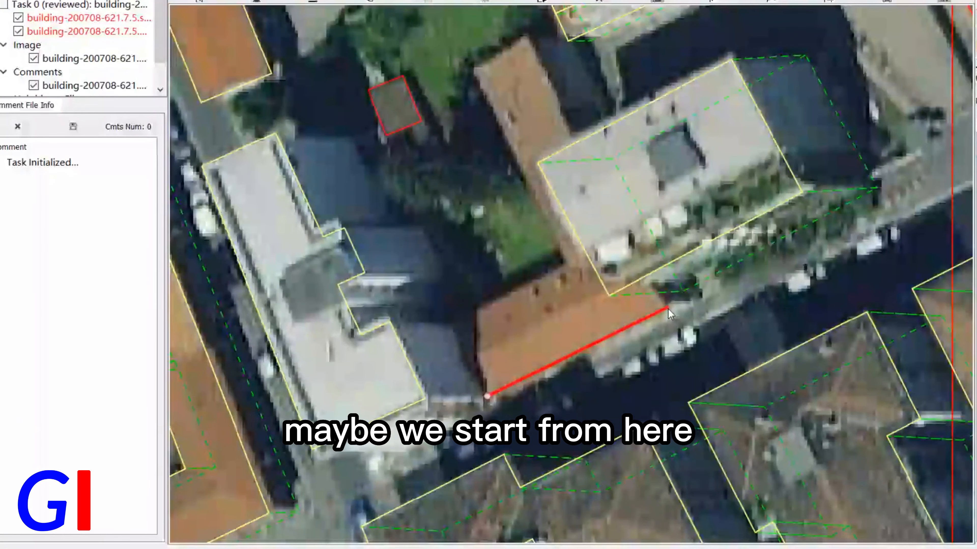
left_click(668, 308)
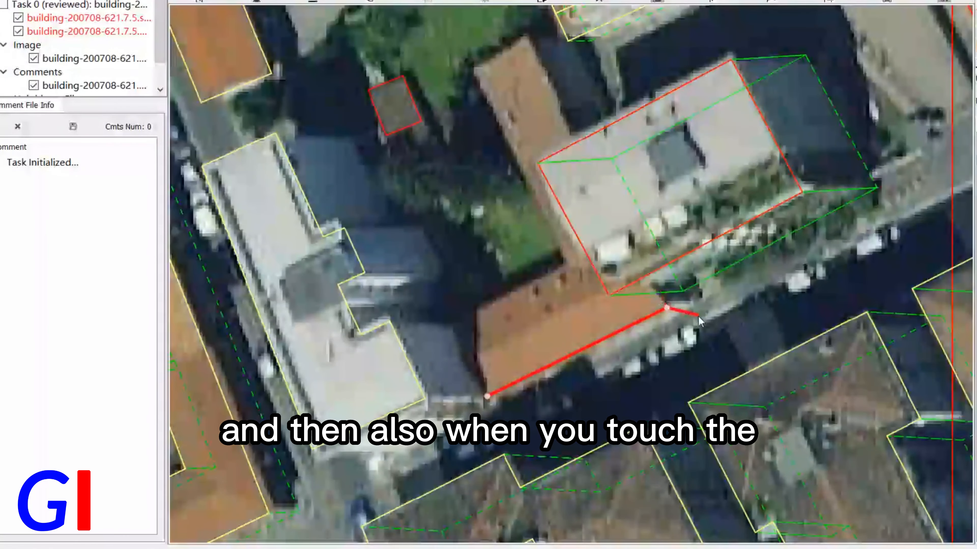
scroll(685, 321, "up", 1)
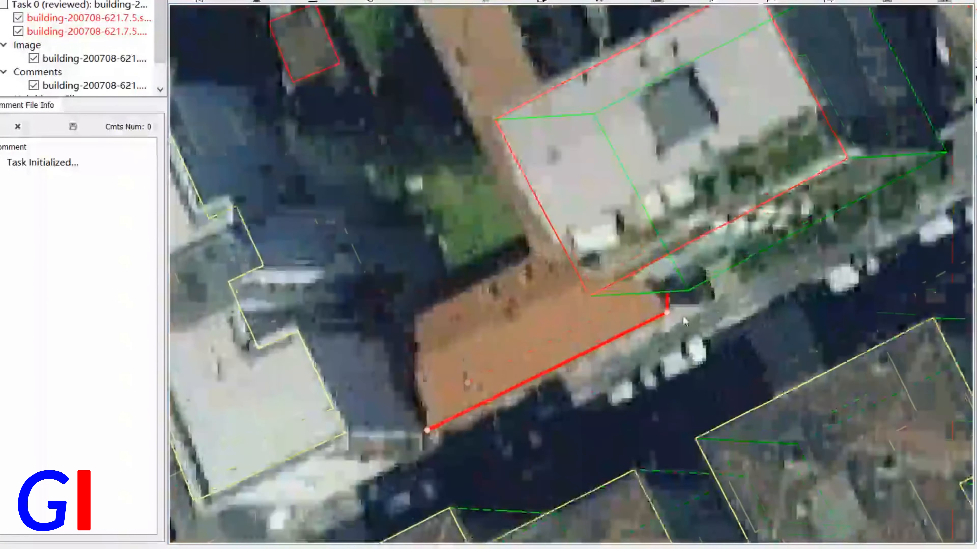
scroll(685, 322, "up", 1)
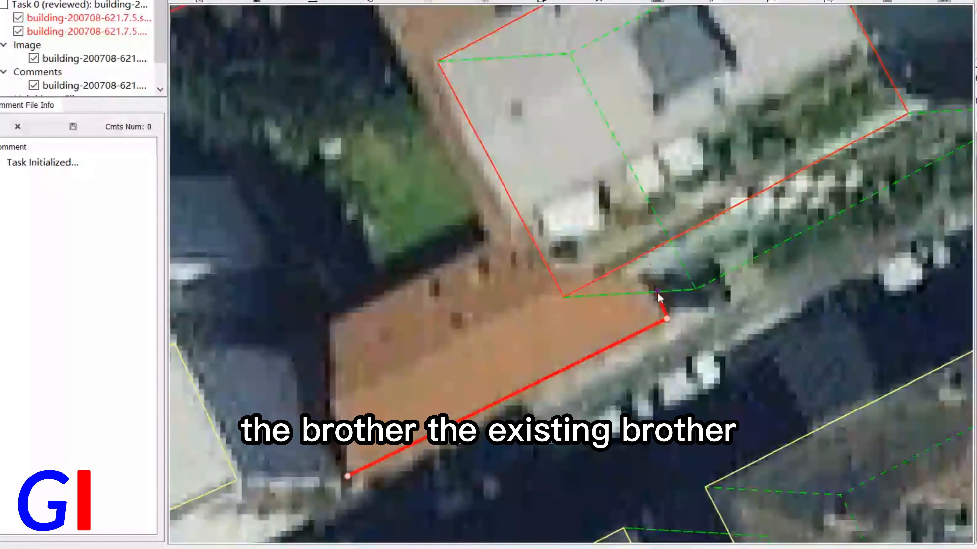
scroll(656, 276, "down", 3)
scroll(659, 292, "up", 3)
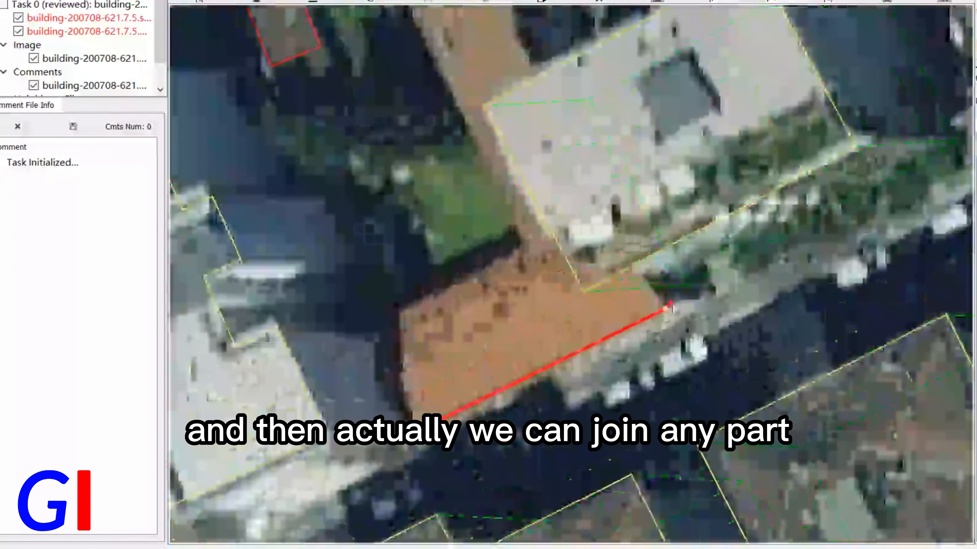
left_click(645, 287)
left_click(656, 288)
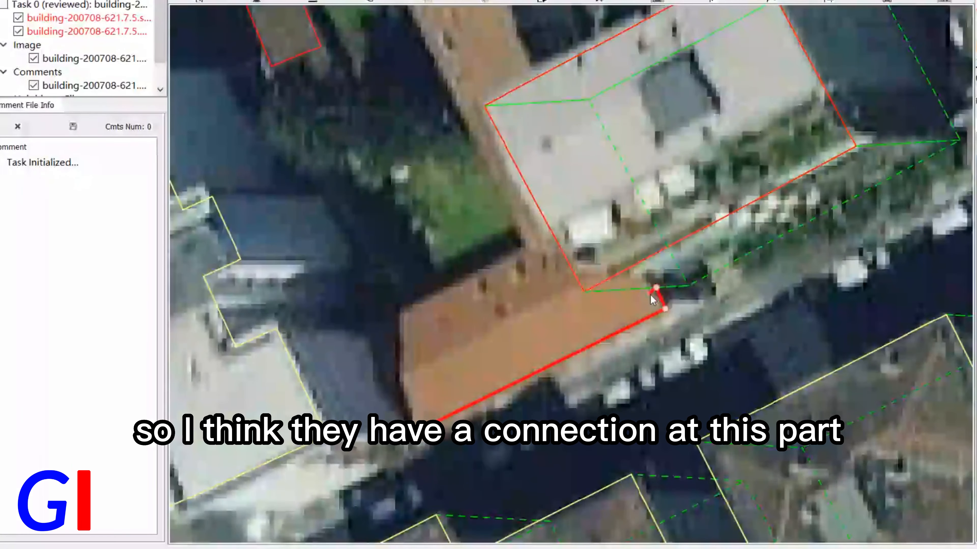
Continue the orange roof's east edge straight beneath the light roof to the north end of its narrow wing
scroll(611, 202, "down", 3)
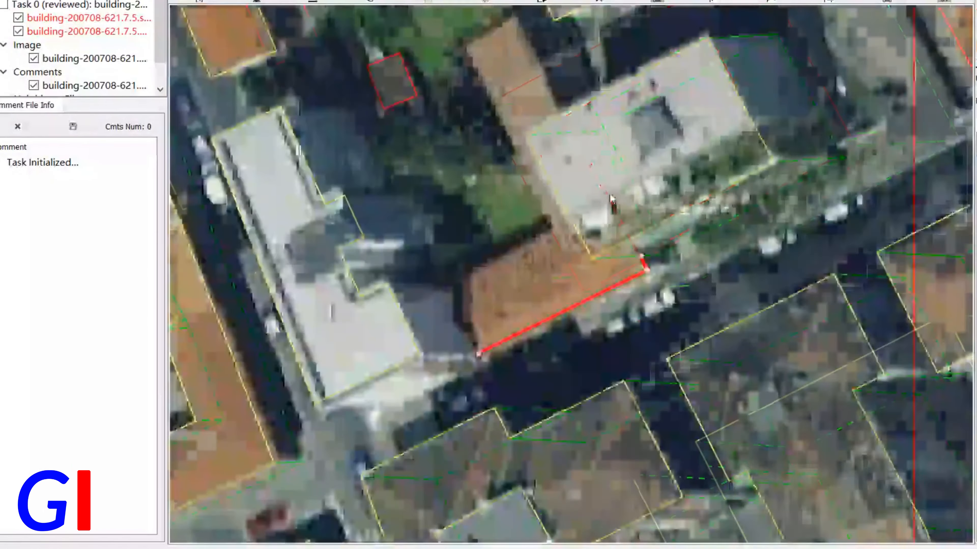
scroll(612, 201, "up", 4)
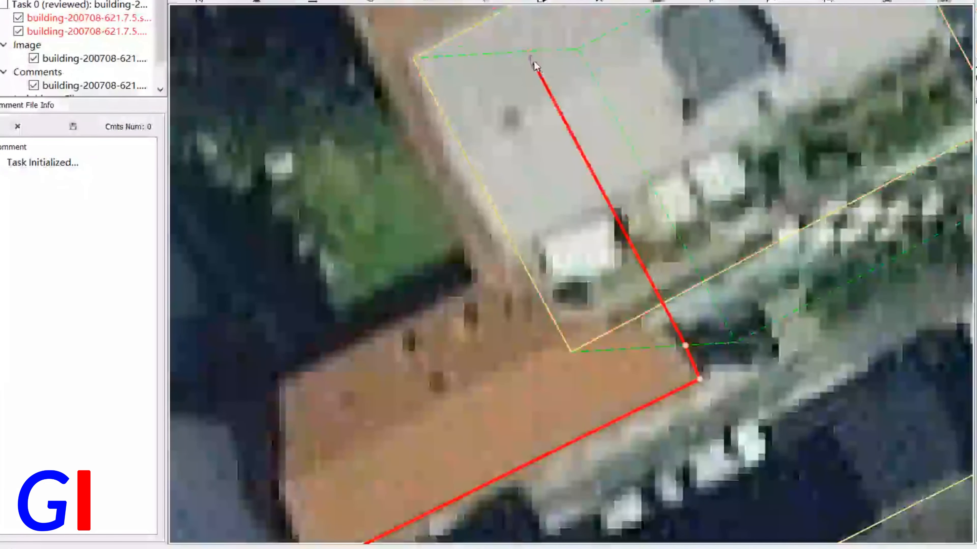
scroll(529, 57, "down", 5)
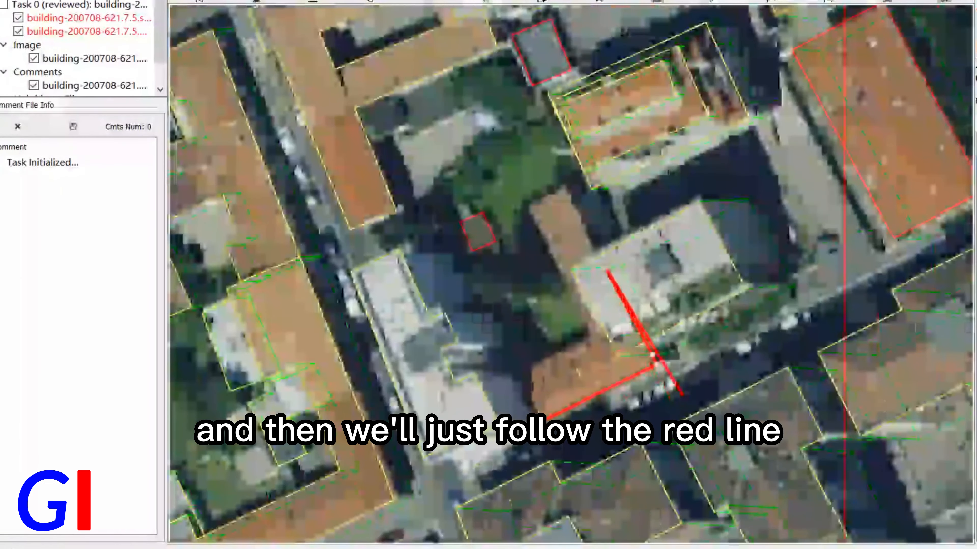
scroll(582, 188, "up", 3)
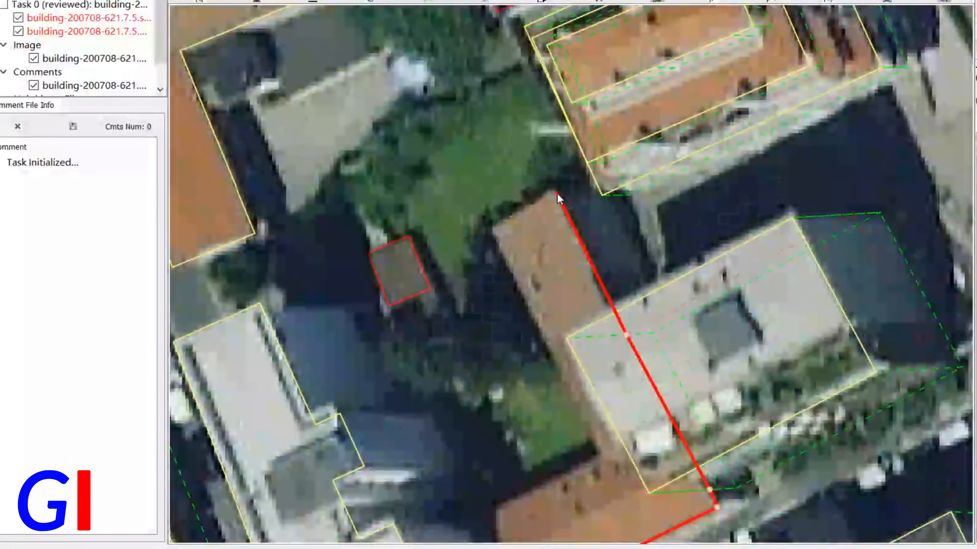
left_click(580, 186)
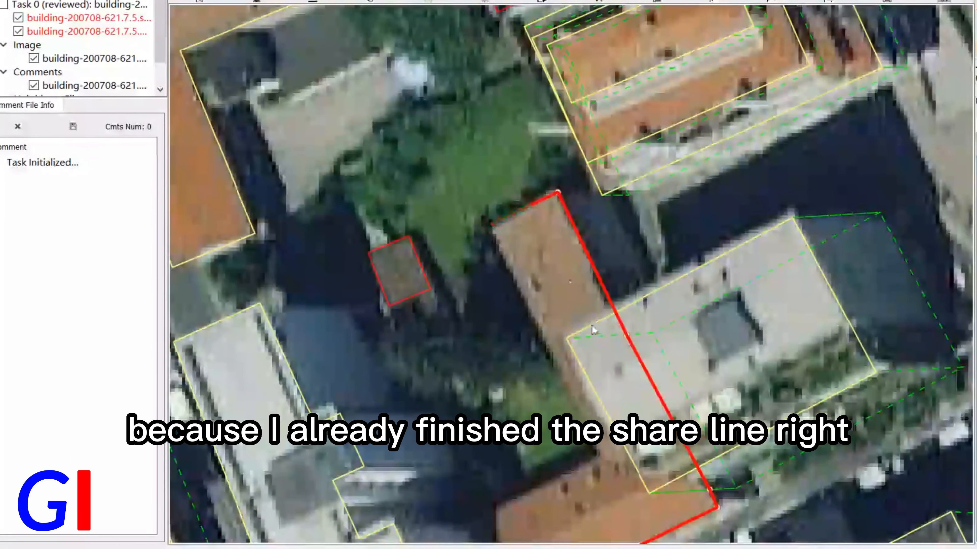
Complete the orange roof's outline along the narrow wing's west side and the inner courtyard corner back to the starting point
scroll(598, 335, "down", 2)
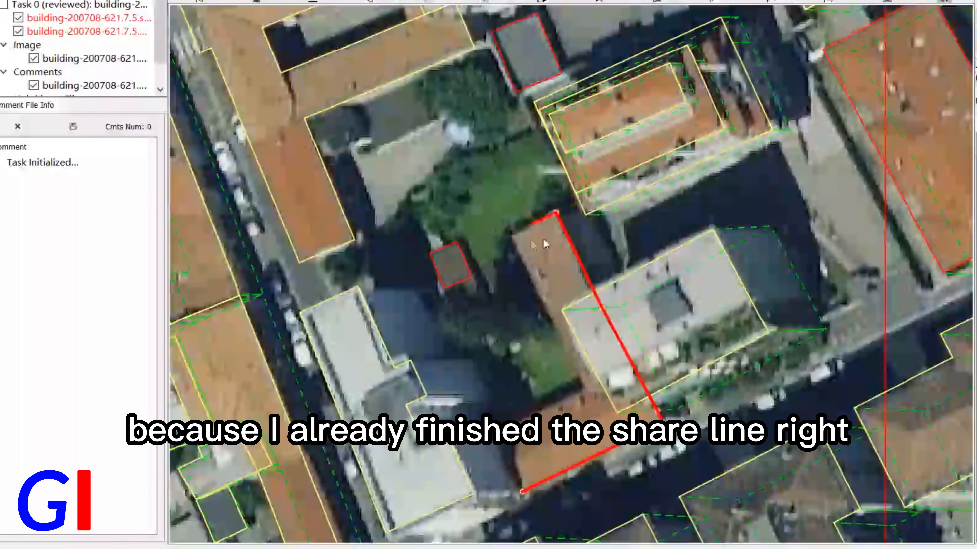
left_click(511, 236)
left_click(584, 386)
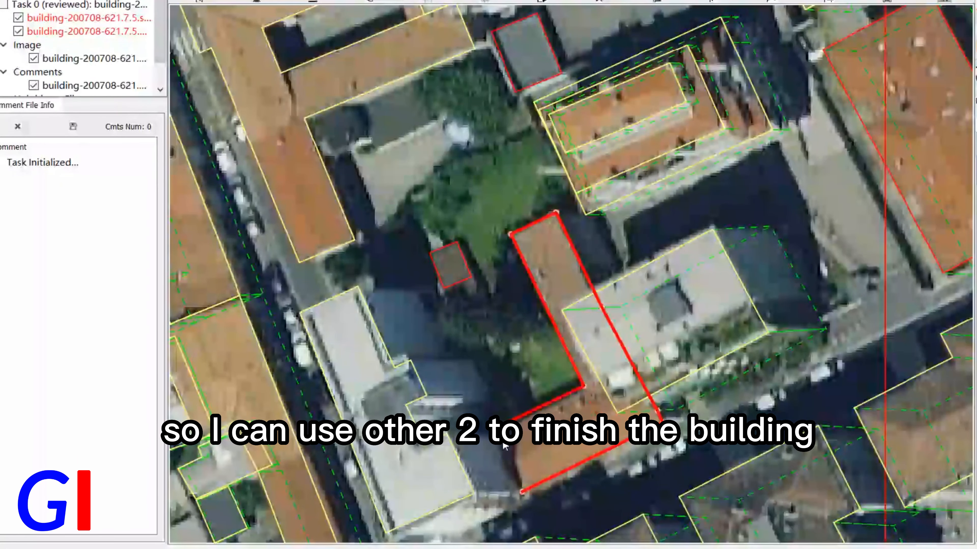
left_click(523, 492)
scroll(676, 366, "up", 2)
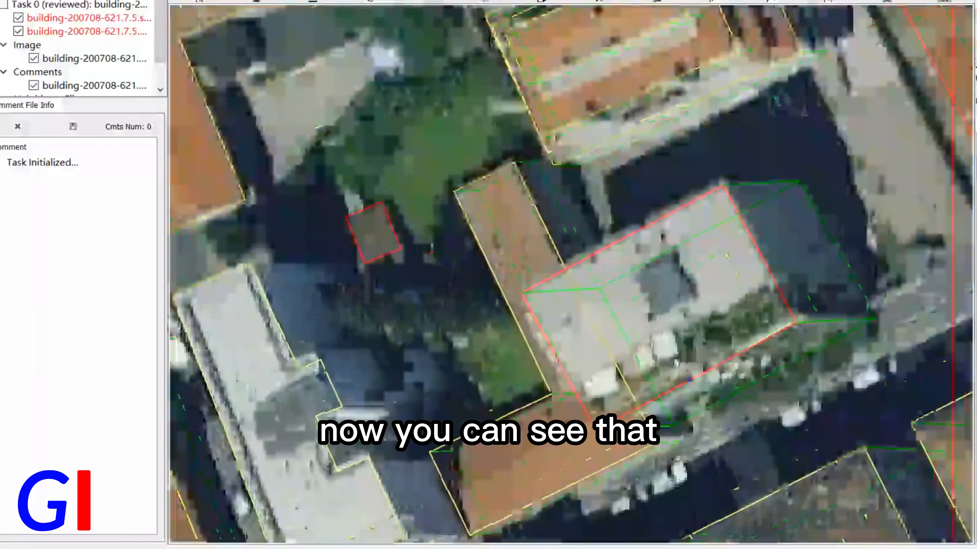
Check the orange-roofed building's outline where it passes beneath the light roof, and delete its annotation
middle_click_drag(715, 364, 686, 168)
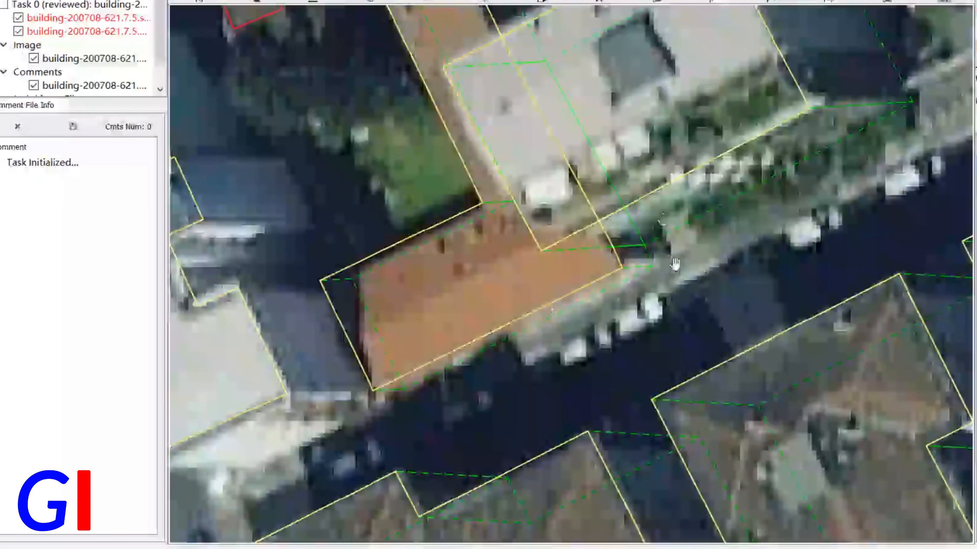
middle_click_drag(674, 265, 668, 347)
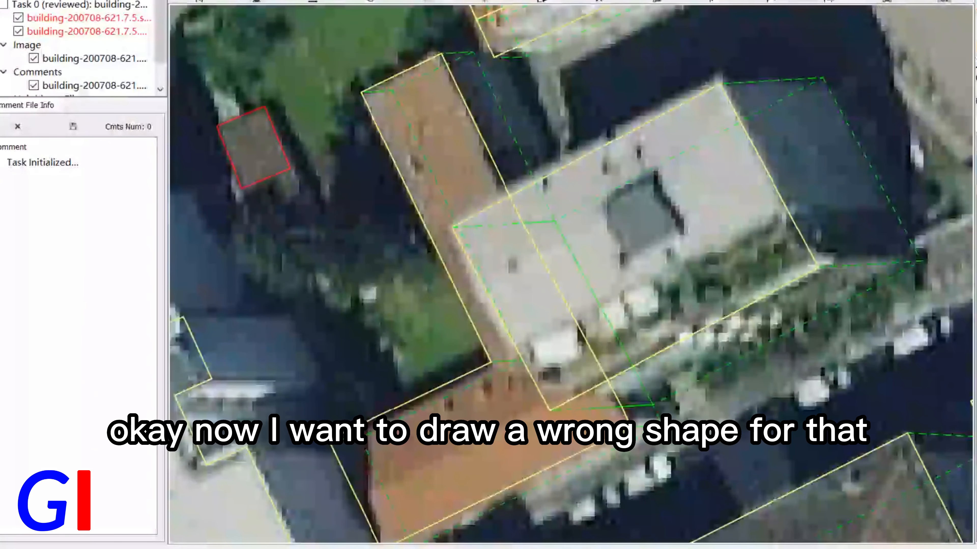
left_click(506, 378)
middle_click_drag(506, 377, 565, 296)
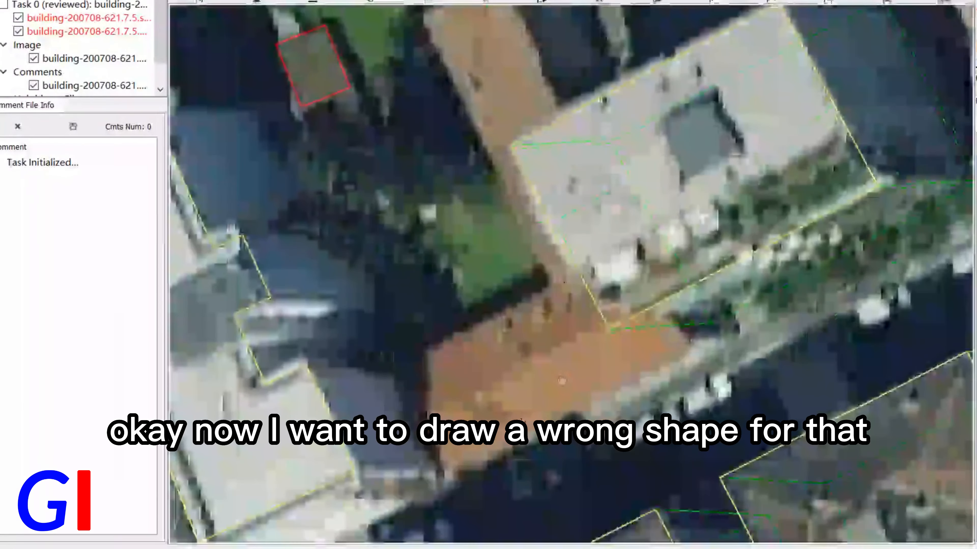
Trace the orange roof's street-side edge, stopping short of its east corner, and run its east edge beneath the light roof
left_click(448, 475)
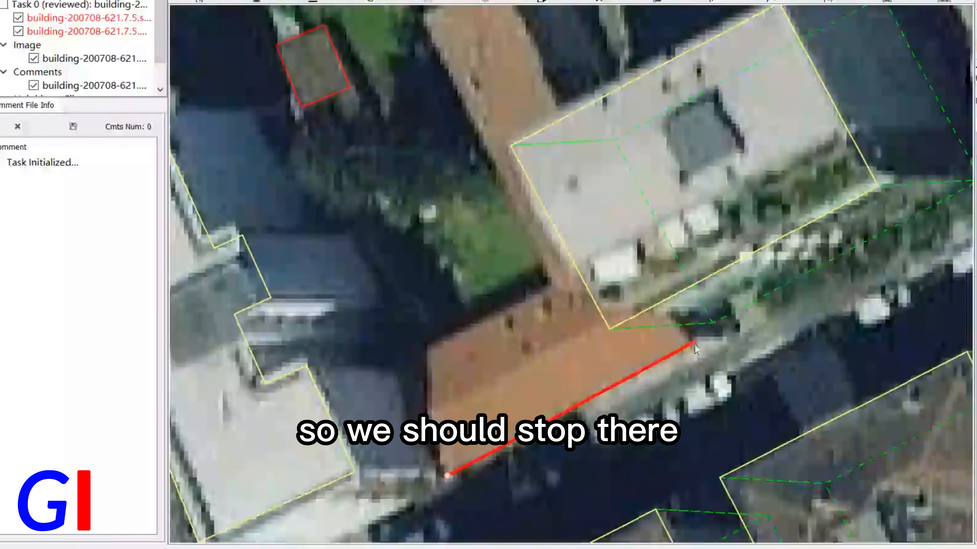
left_click(656, 364)
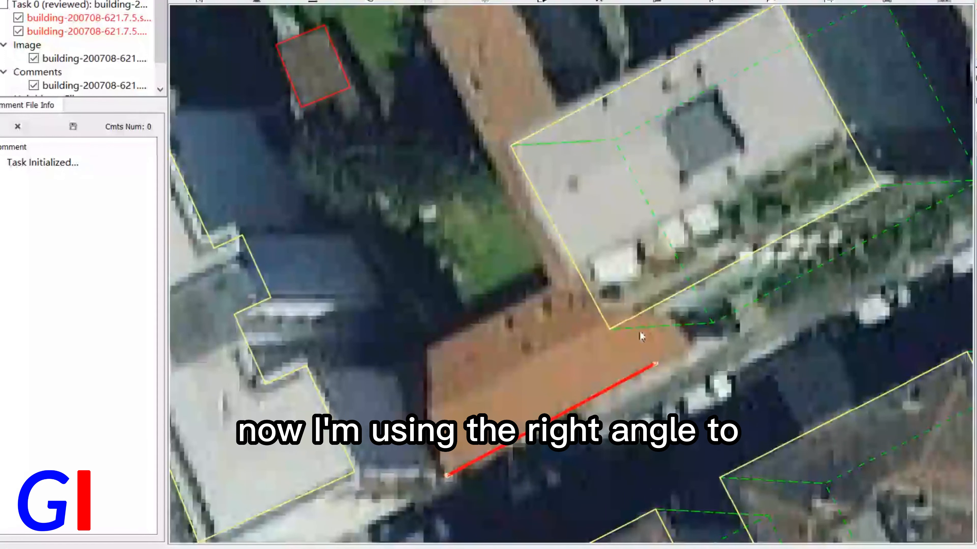
key("t")
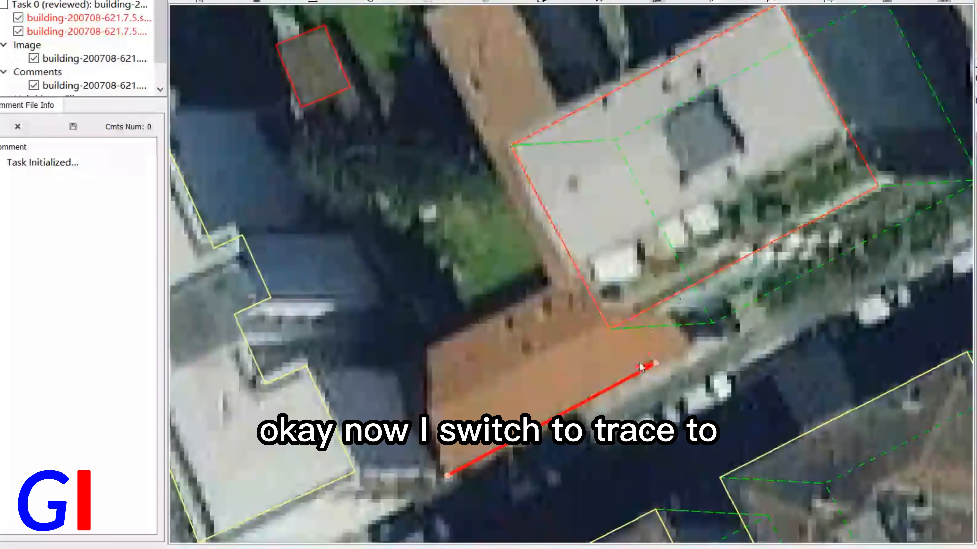
left_click(640, 328)
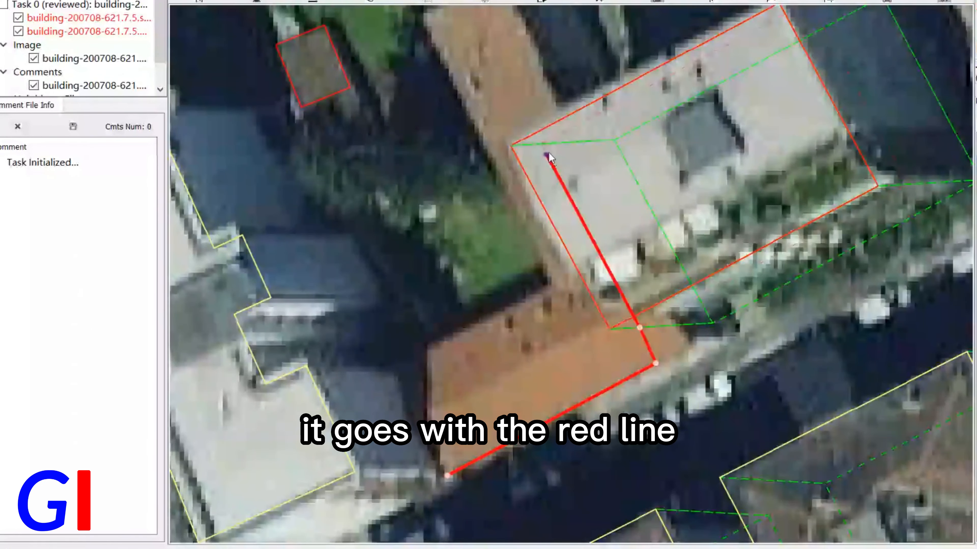
left_click(541, 144)
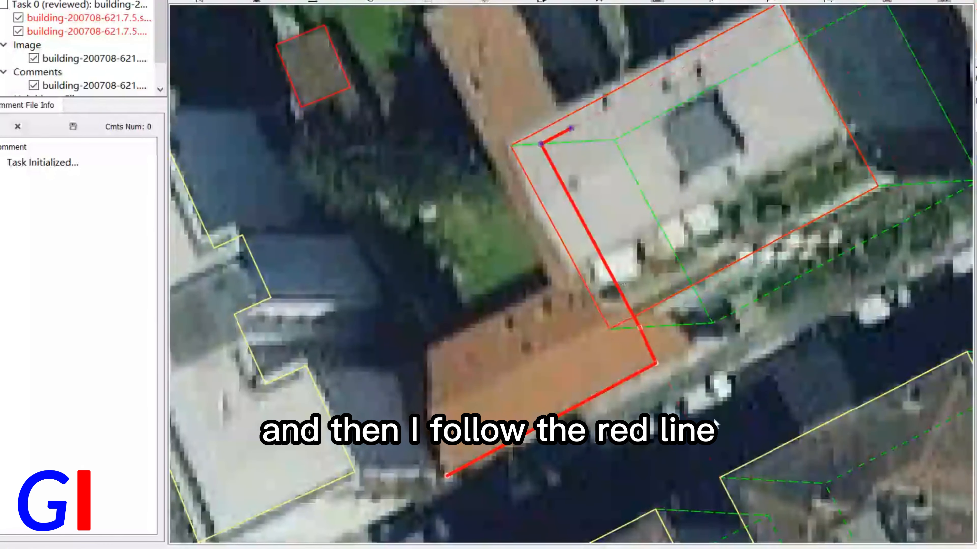
Complete the wrong outline with a short jog along the light roof's north edge, around the narrow wing and back along the courtyard
scroll(696, 392, "down", 3)
scroll(646, 206, "up", 2)
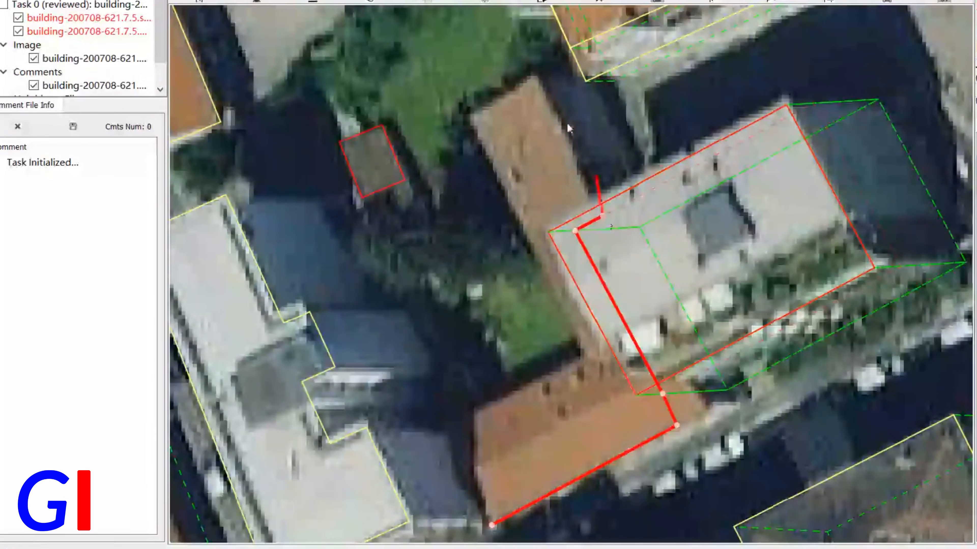
left_click(588, 225)
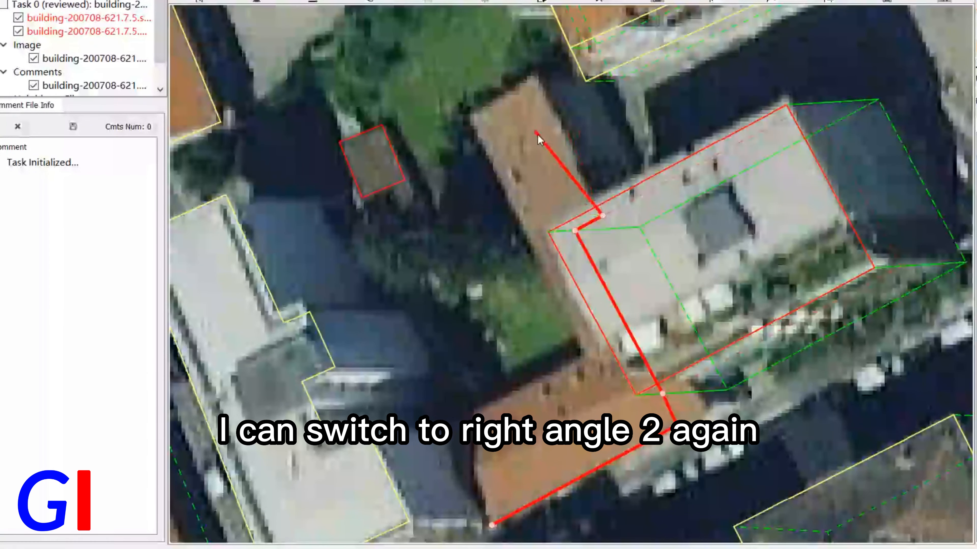
key("2")
left_click(535, 78)
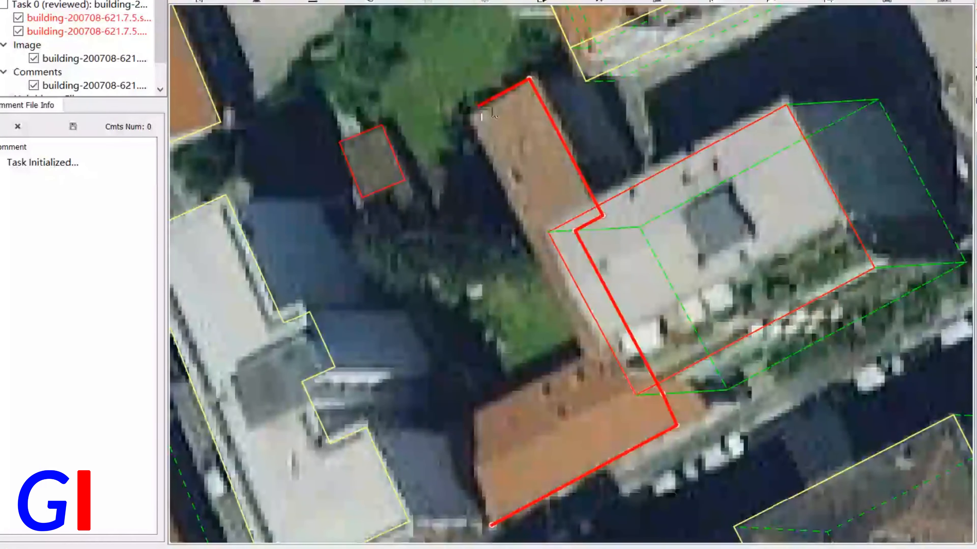
left_click(474, 116)
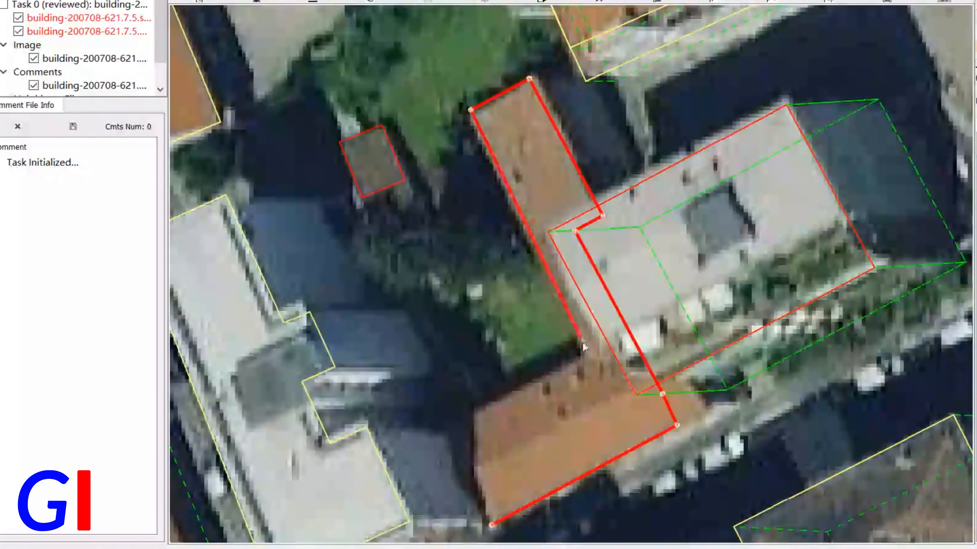
left_click(587, 358)
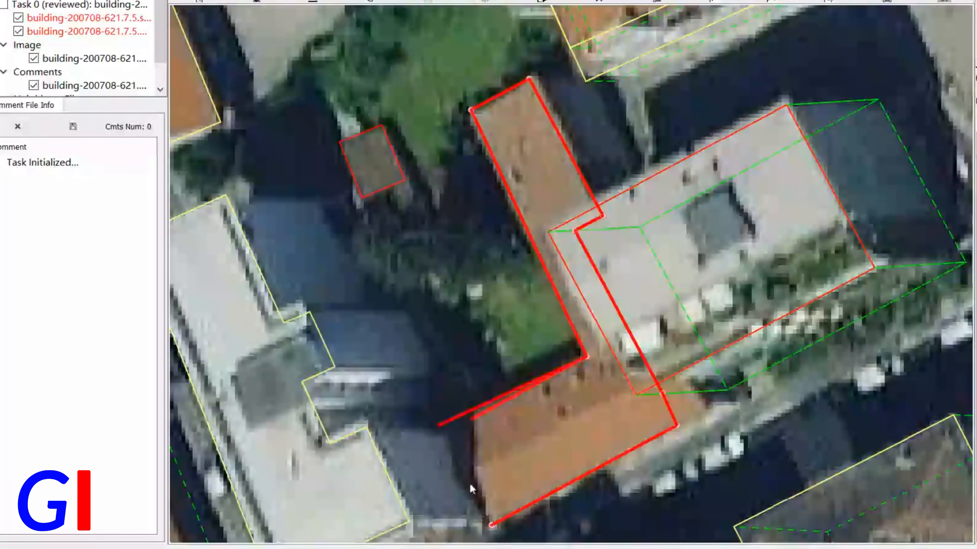
left_click(488, 526)
Examine the side walls generated for the wrongly drawn orange roof, toggling the annotations to compare them with the imagery
middle_click_drag(755, 216, 658, 108)
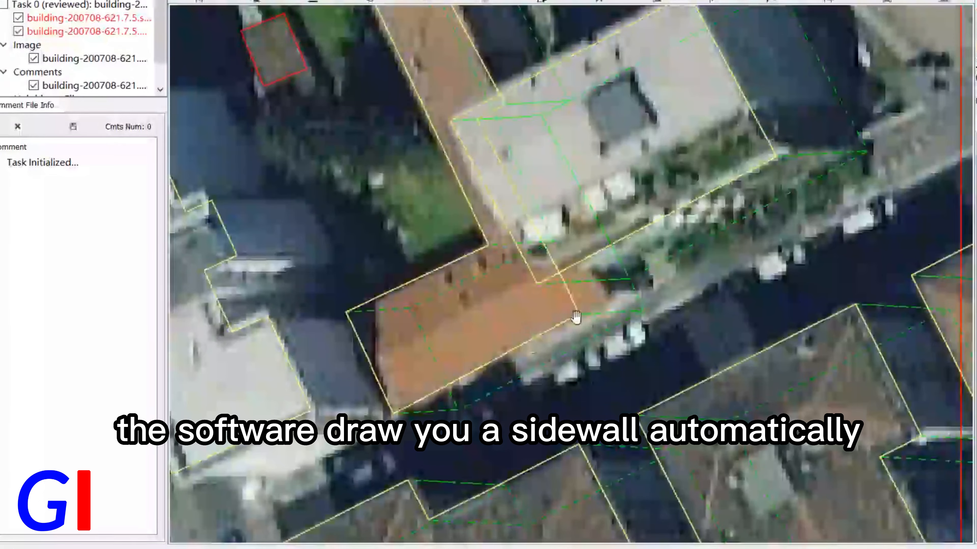
key("space")
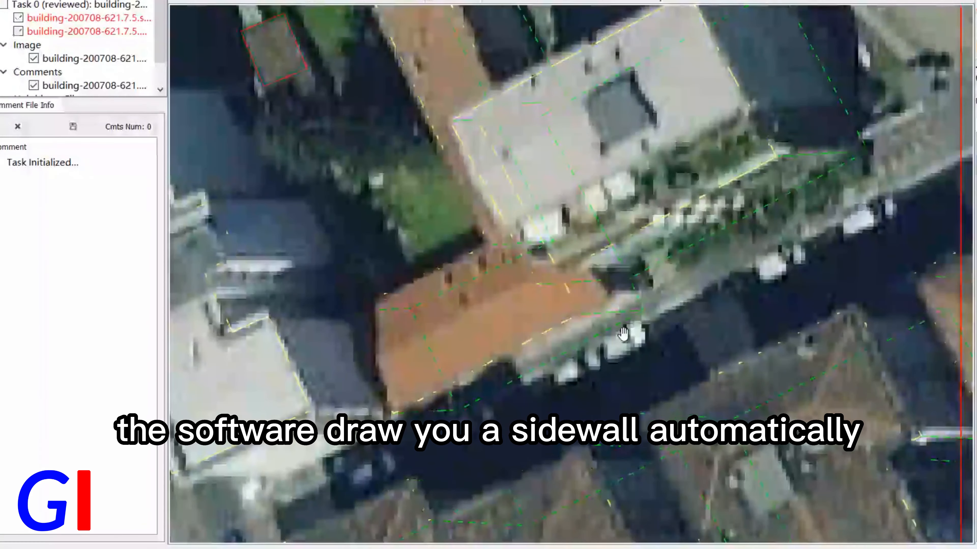
key("space")
scroll(650, 335, "down", 2)
key("space")
key("space")
scroll(665, 337, "up", 2)
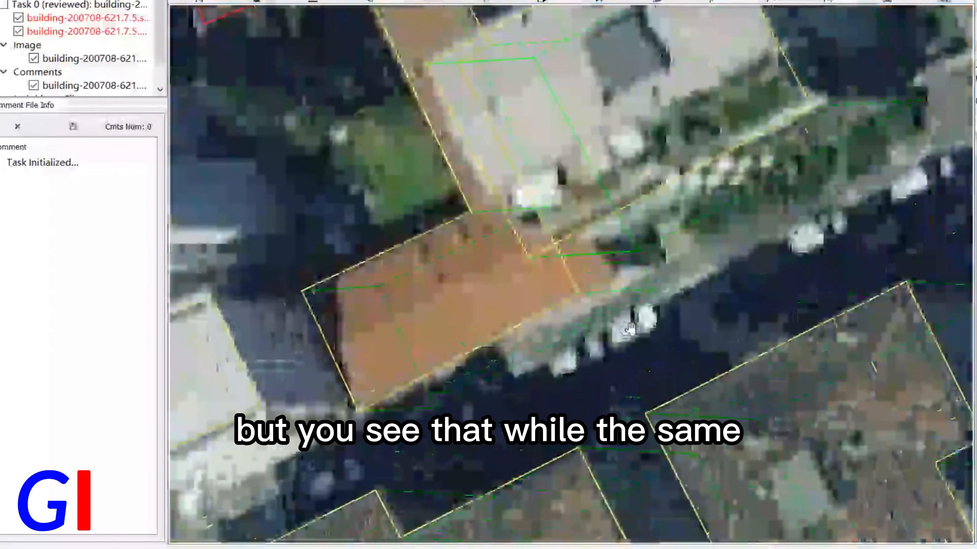
key("space")
key("space")
Select the orange roof and compare its east edge and side wall with the adjoining light building, with annotations shown and hidden
left_click(504, 307)
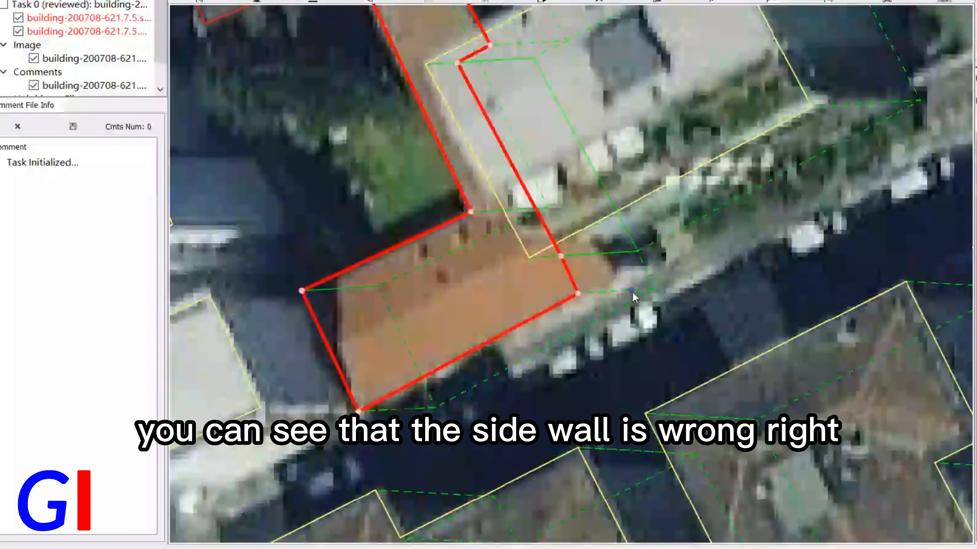
key("space")
scroll(598, 317, "down", 2)
key("space")
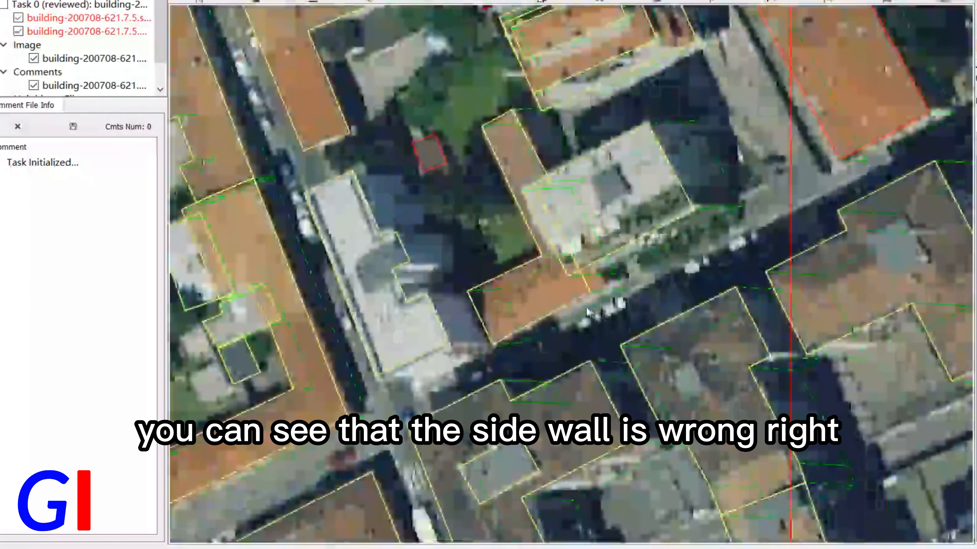
key("space")
key("space")
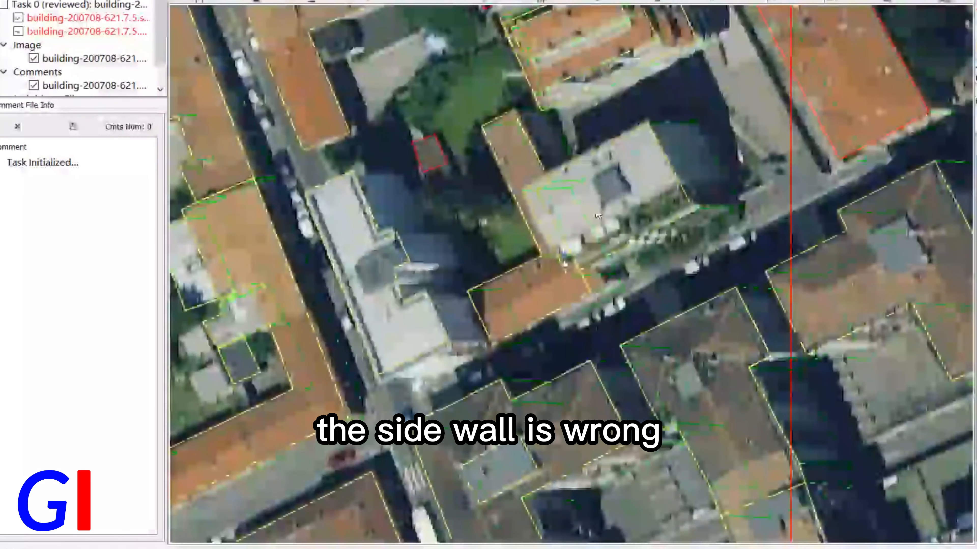
scroll(596, 217, "up", 2)
left_click(602, 259)
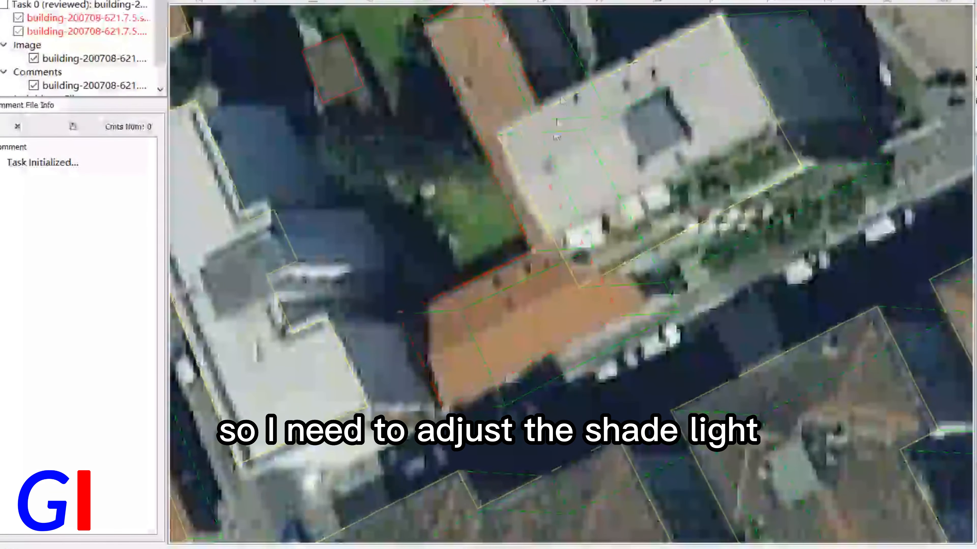
key("space")
key("space")
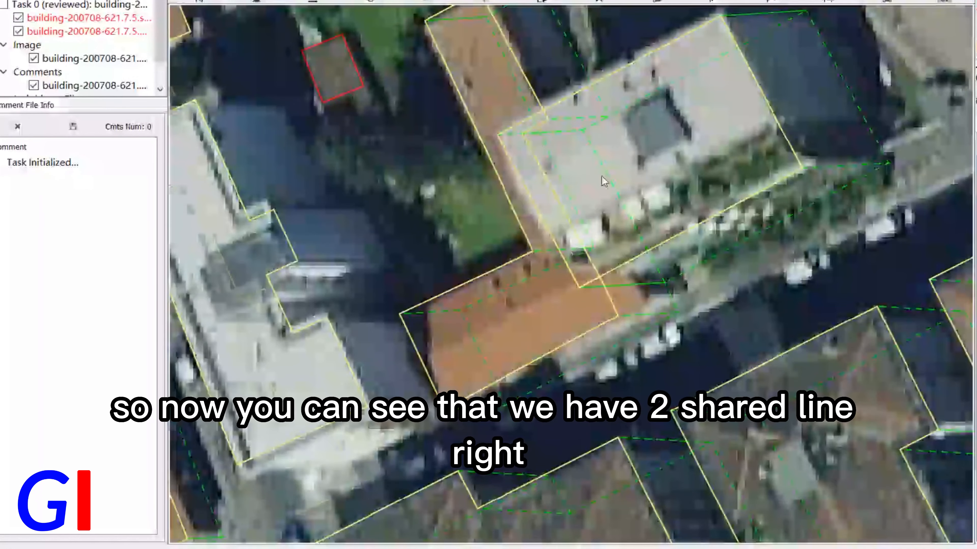
Move the outer north-east corner of the orange roof's narrow wing slightly outward to fit the imagery
left_click_drag(547, 158, 538, 241)
left_click(476, 140)
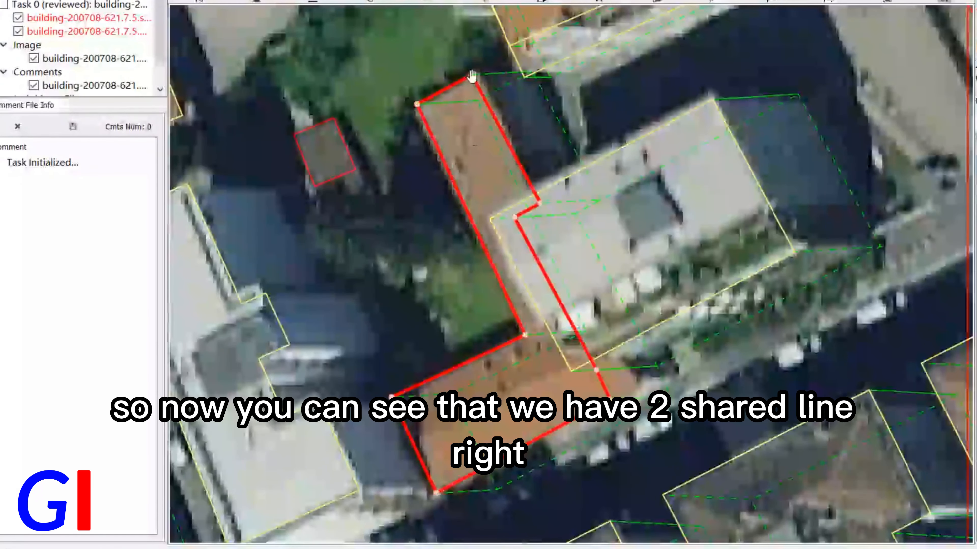
left_click_drag(473, 75, 478, 73)
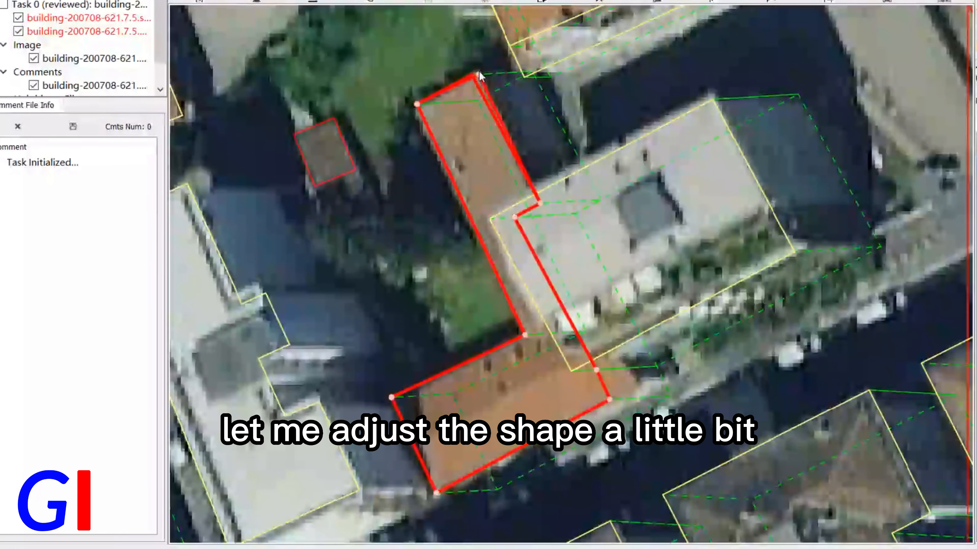
key("Escape")
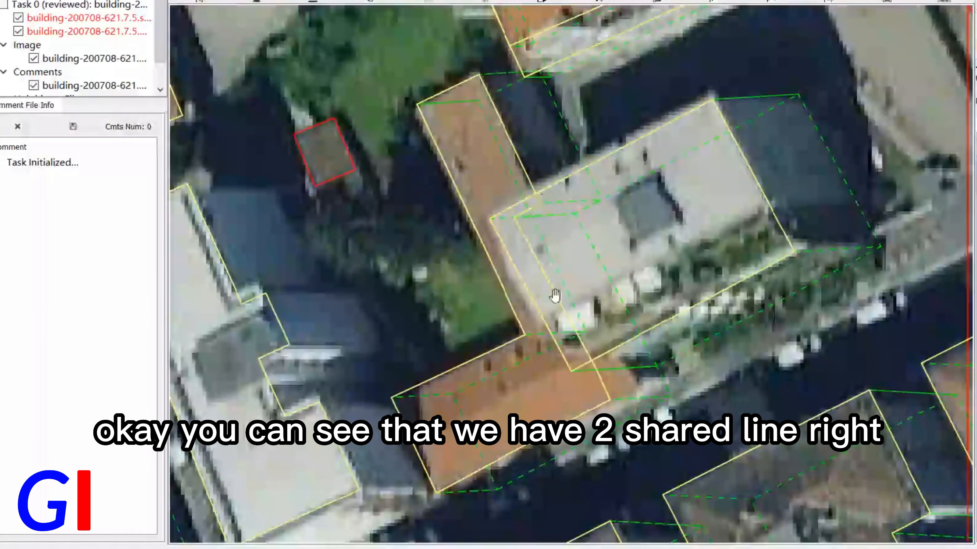
Pull the orange roof's hidden edge outward in line with the narrow wing's east edge, check the side wall, and undo it
left_click(541, 408)
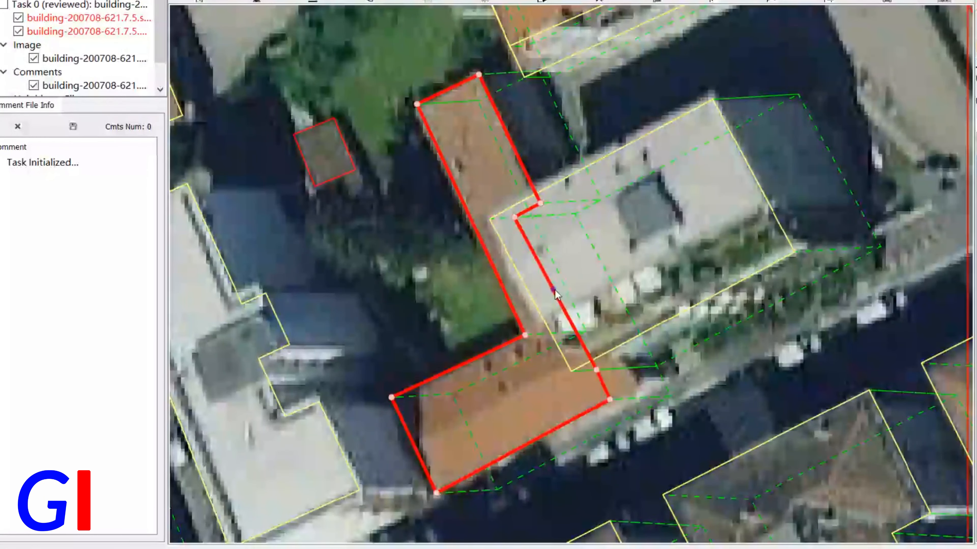
left_click_drag(555, 293, 595, 325, "alt")
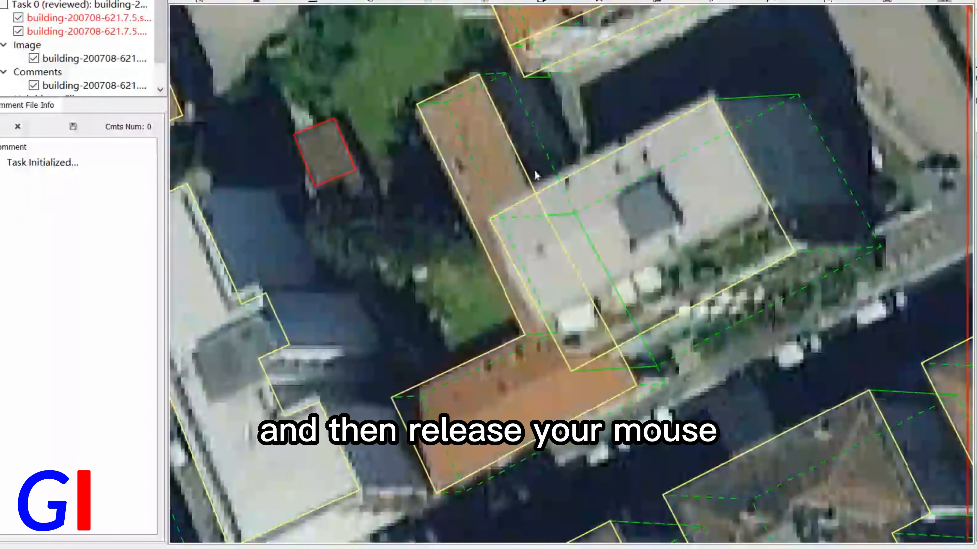
key("space")
key("space")
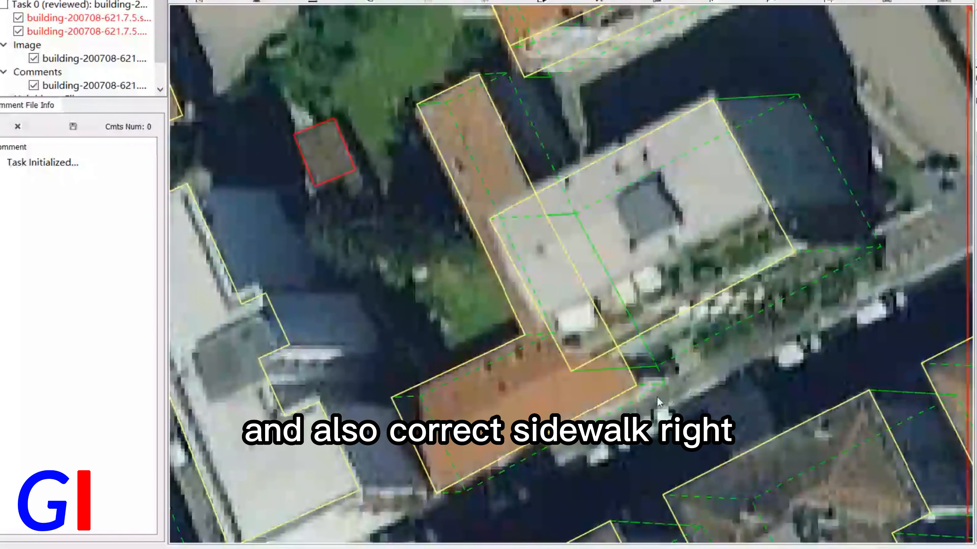
key("ctrl+z")
key("ctrl+z")
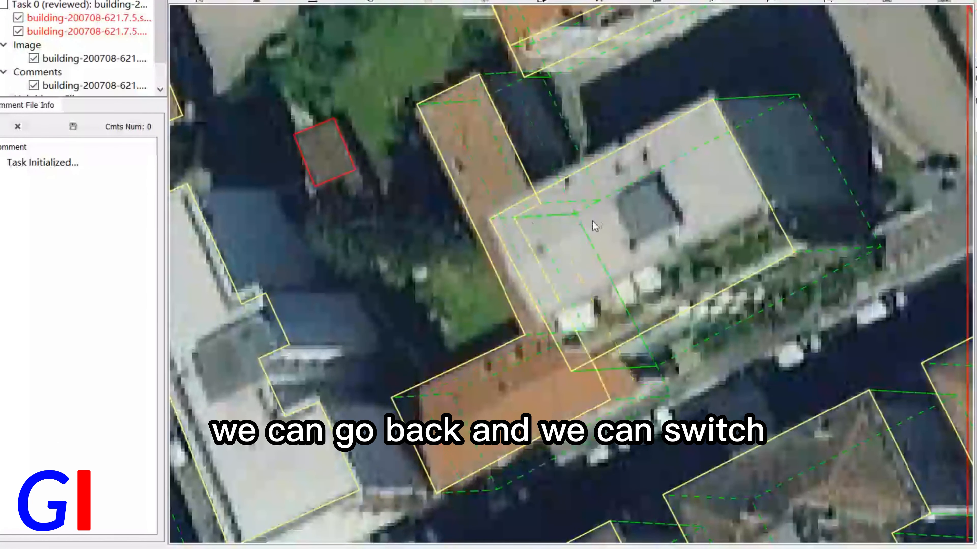
Try straightening the orange roof's hidden east side again from its short jog beneath the light roof, and restore the previous shape
left_click(545, 218)
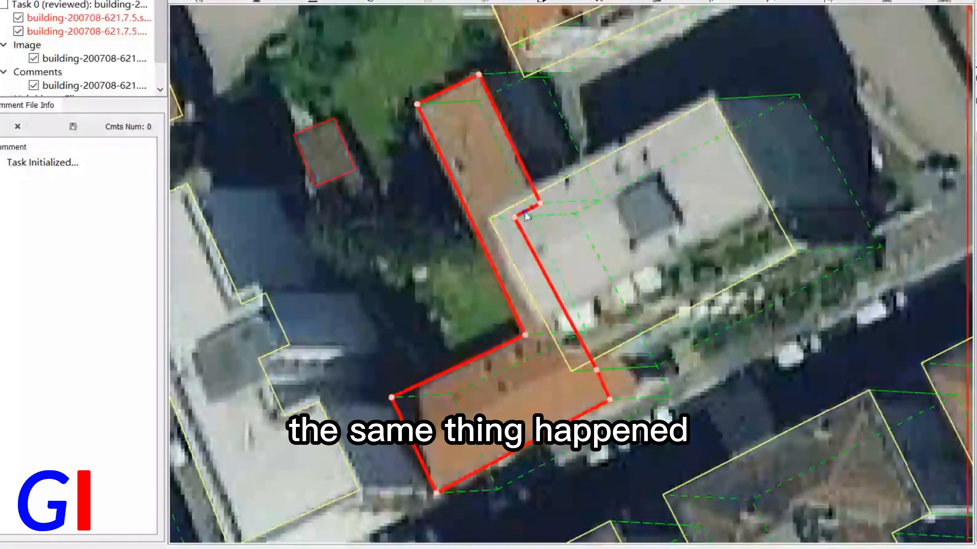
left_click_drag(531, 209, 561, 250)
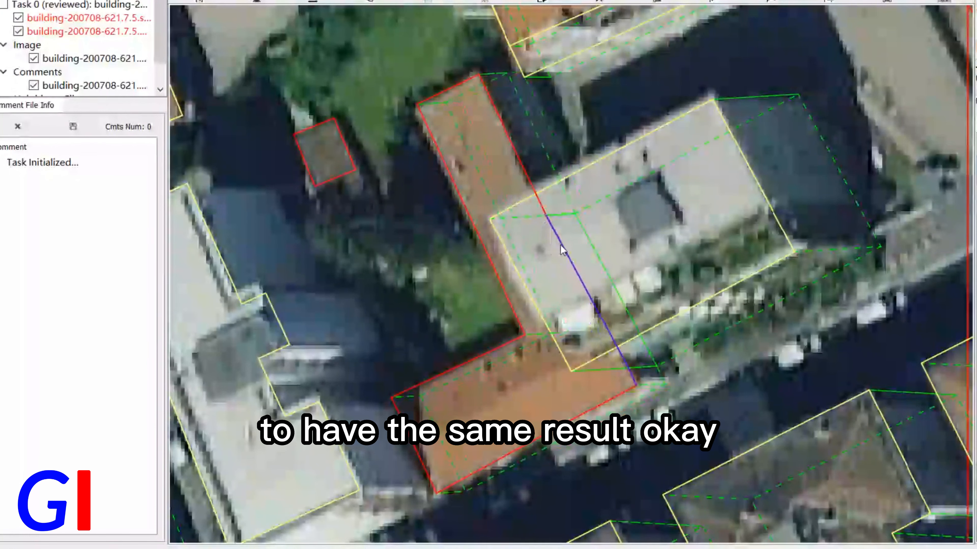
left_click(709, 392)
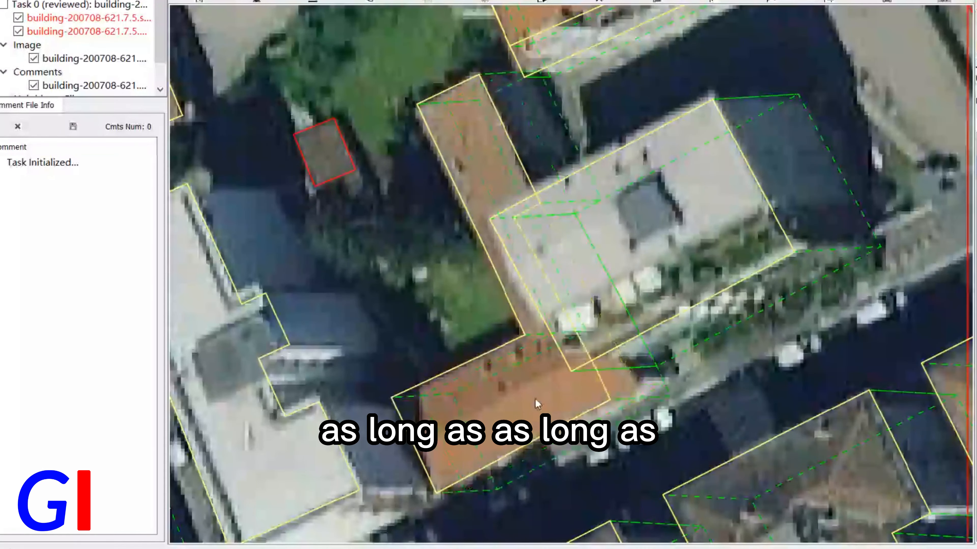
left_click(537, 403)
key("Escape")
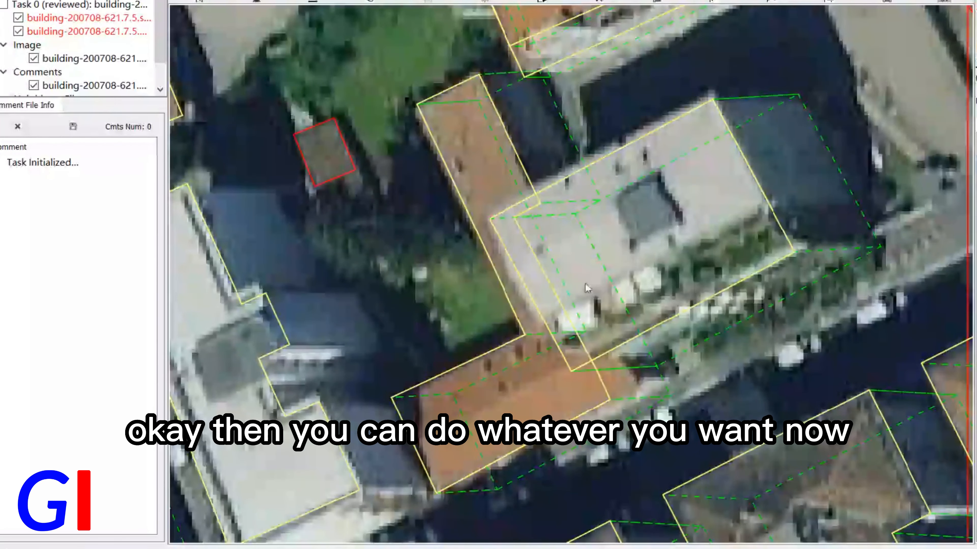
Draw a rectangular roof outline around the southern dark-roofed section of the multilevel building between the two streets
scroll(602, 294, "down", 2)
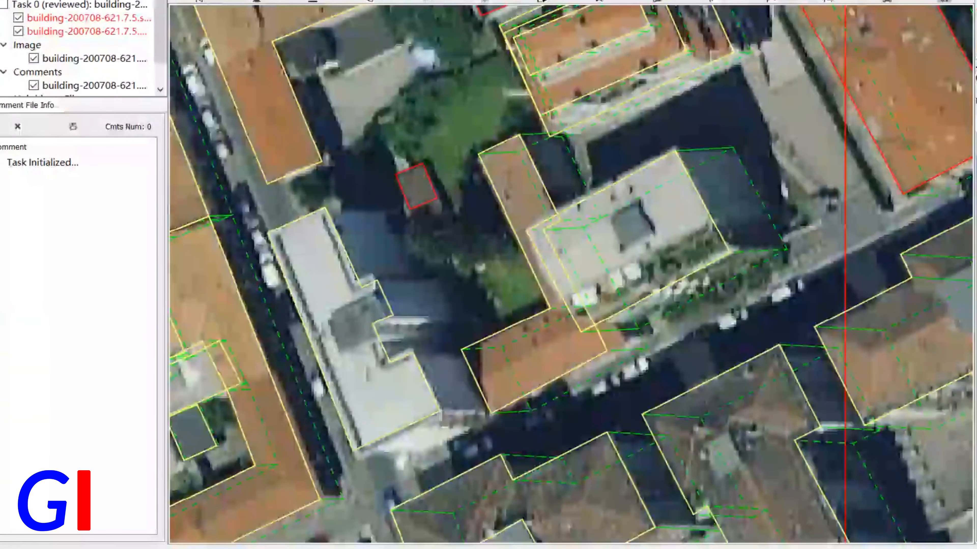
scroll(598, 232, "down", 3)
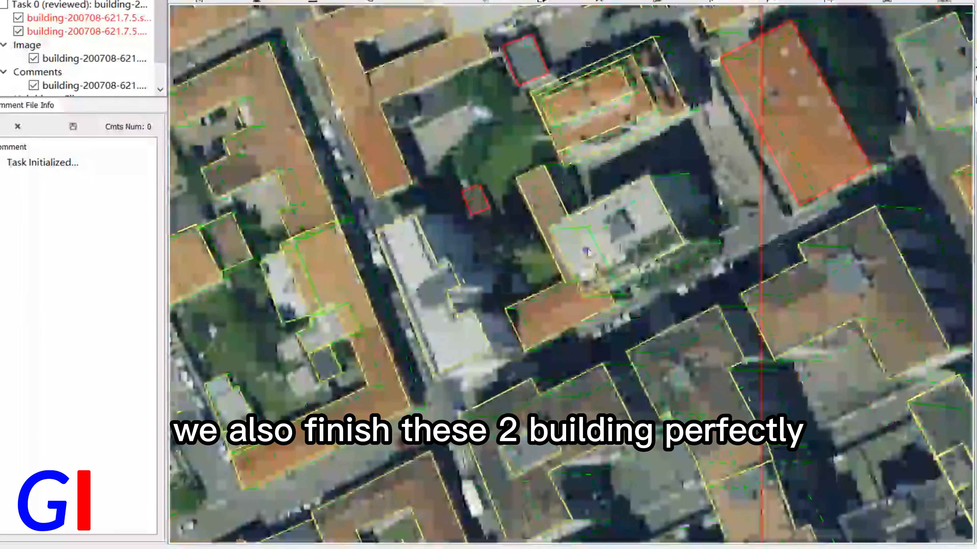
scroll(496, 225, "up", 3)
scroll(626, 269, "down", 1)
scroll(600, 304, "up", 2)
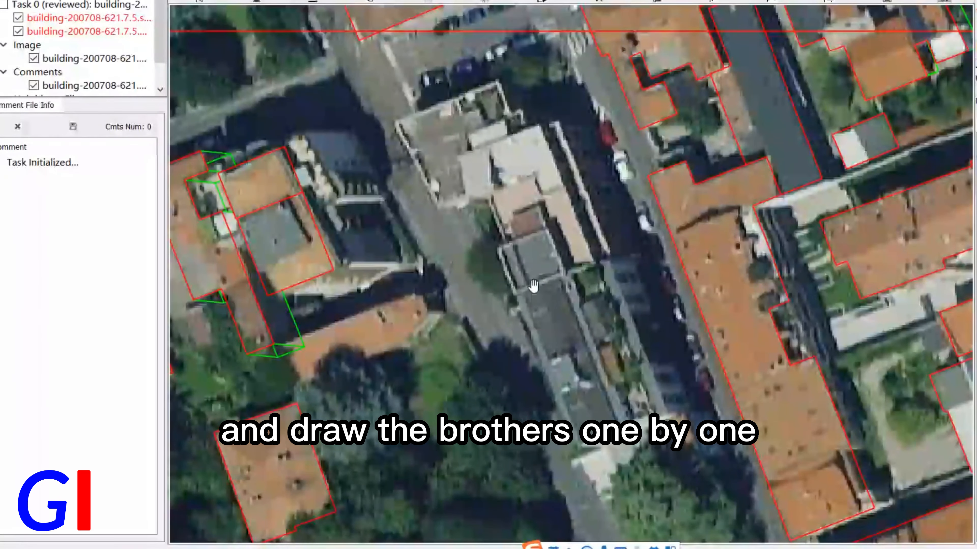
left_click_drag(556, 307, 541, 267)
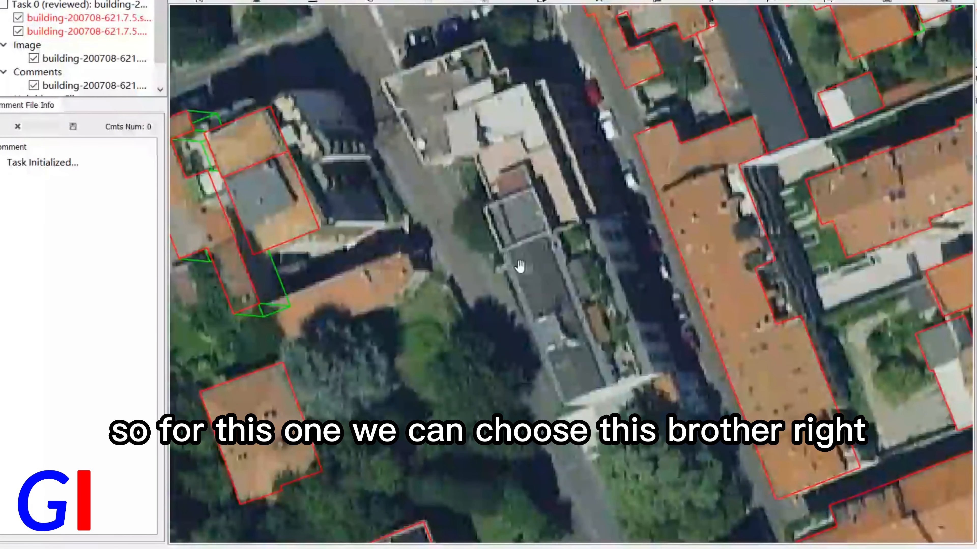
left_click(503, 253)
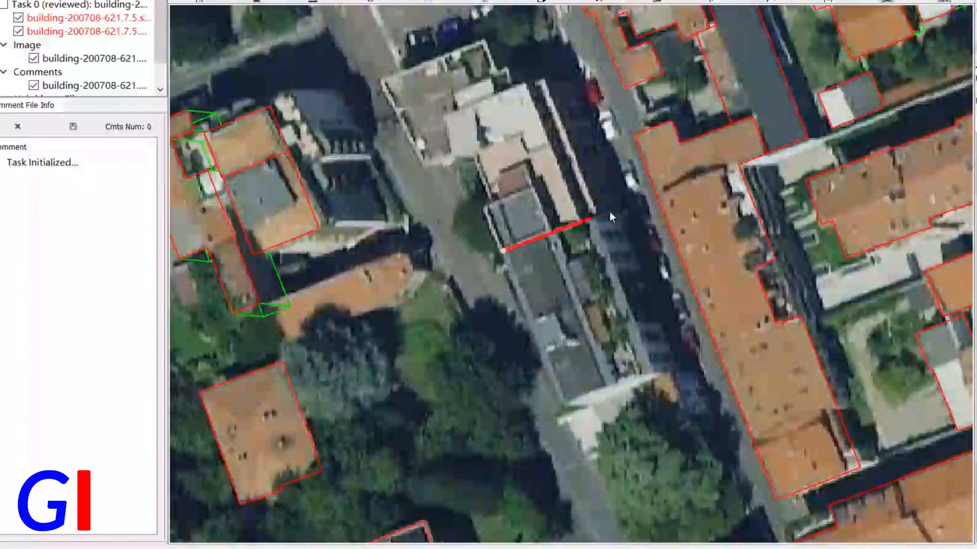
left_click(596, 218)
left_click(624, 386)
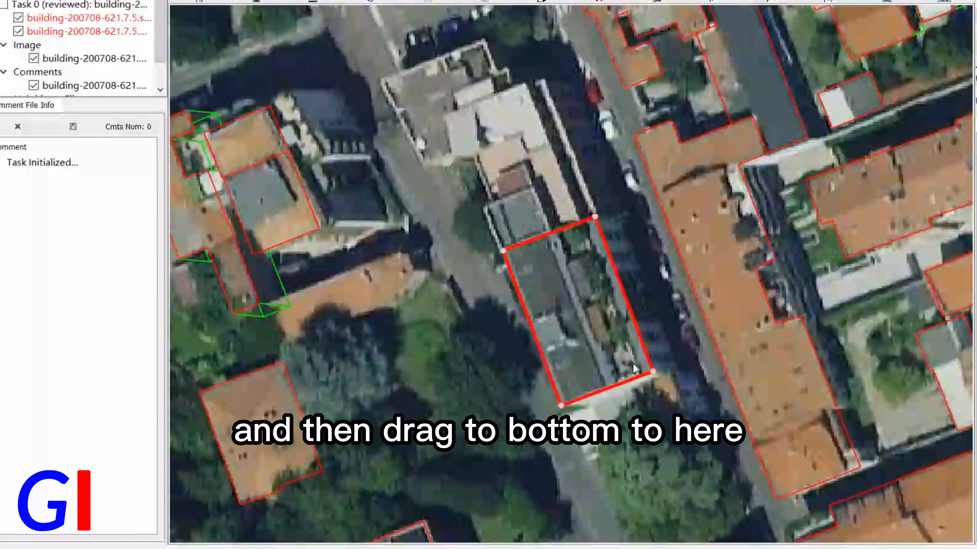
Extend the southern dark roof section down to the ground and check its side walls and base outline against the imagery
scroll(612, 269, "up", 2)
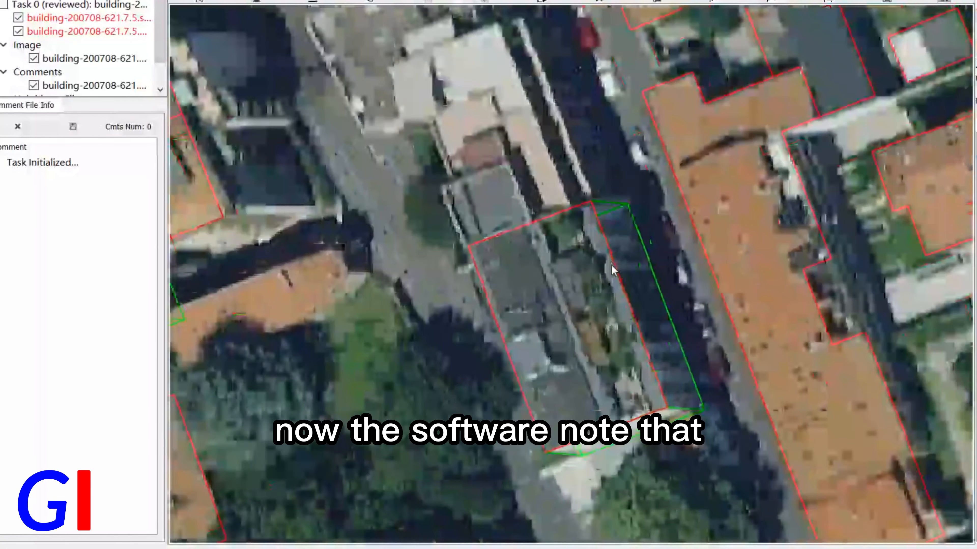
scroll(611, 270, "up", 1)
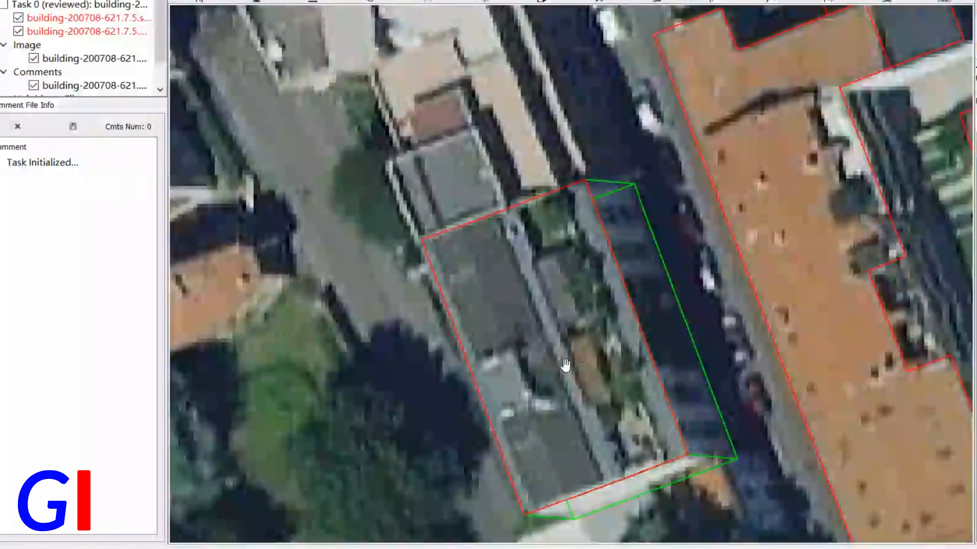
scroll(682, 271, "down", 3)
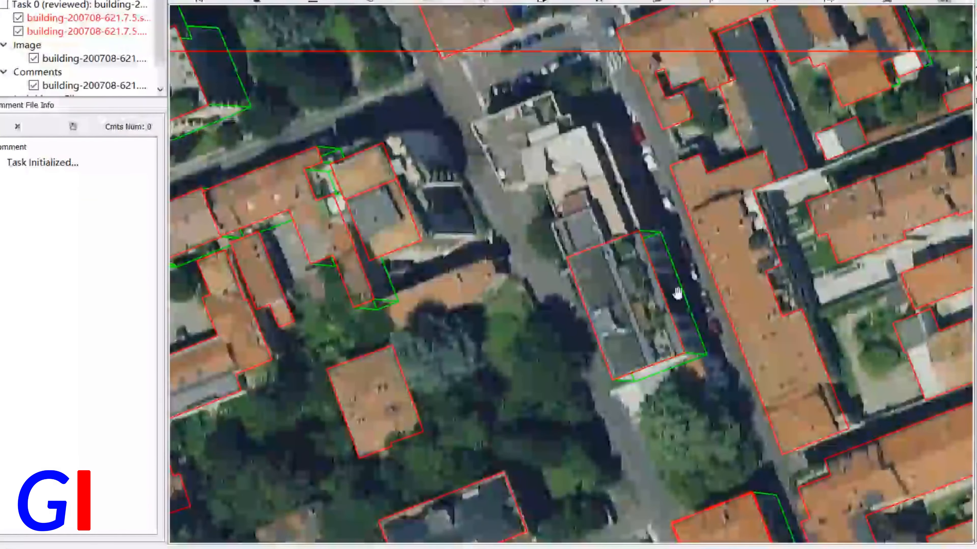
scroll(710, 338, "up", 2)
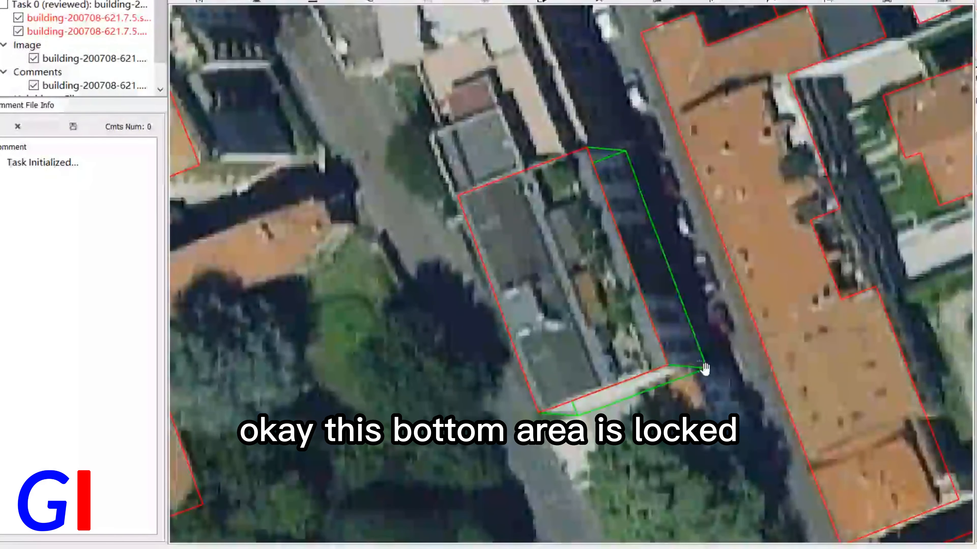
left_click_drag(593, 101, 629, 233)
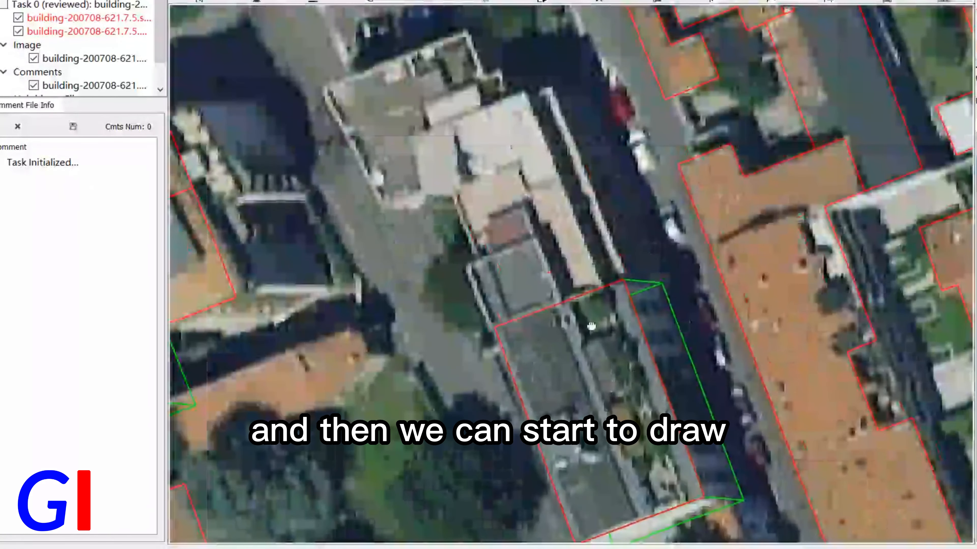
Draw the small grey roof north of the dark-roofed section, tracing their shared line, and extend it down to the ground
left_click(584, 308)
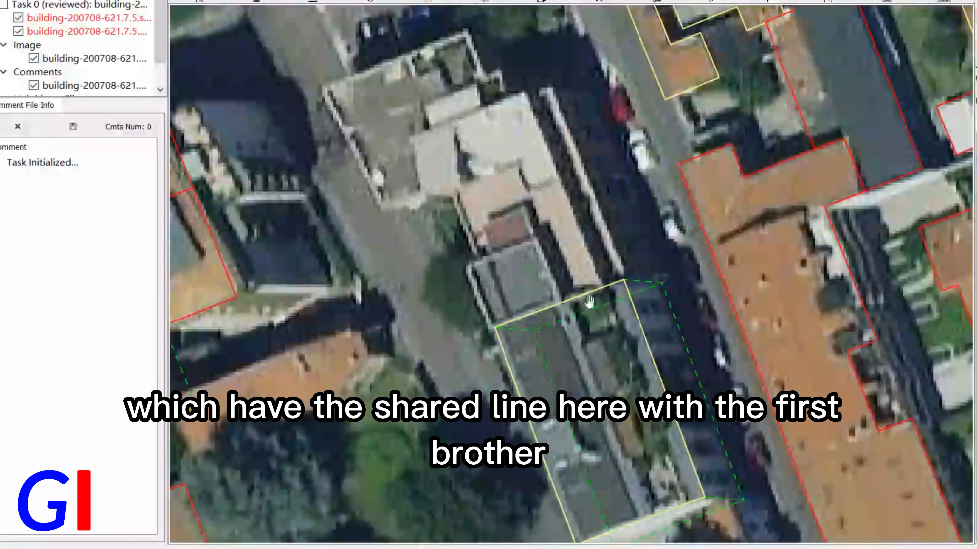
scroll(597, 297, "down", 3)
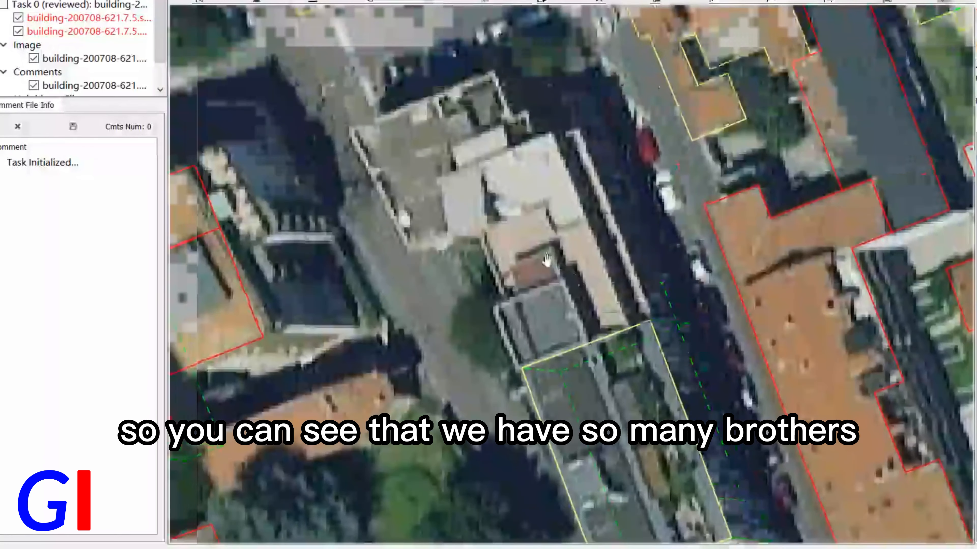
scroll(546, 300, "up", 3)
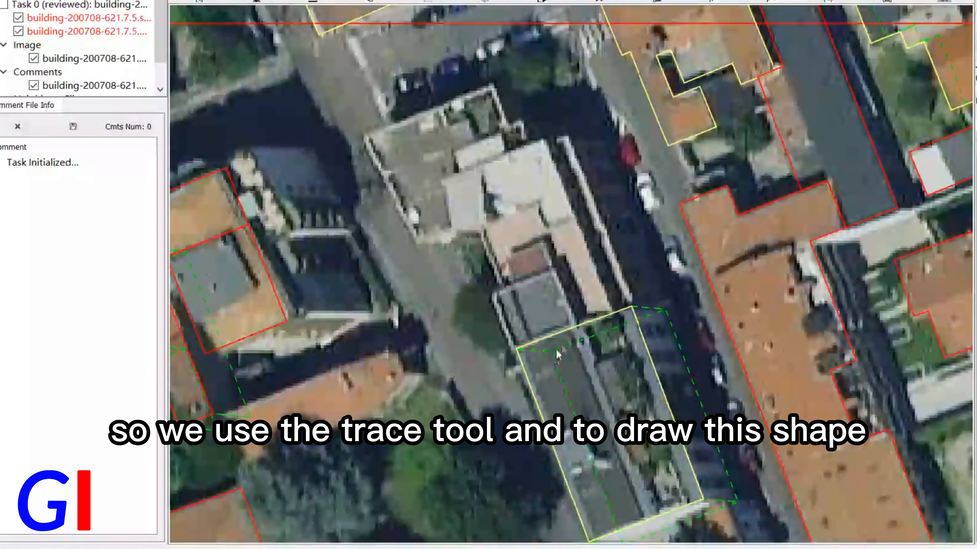
left_click(517, 349)
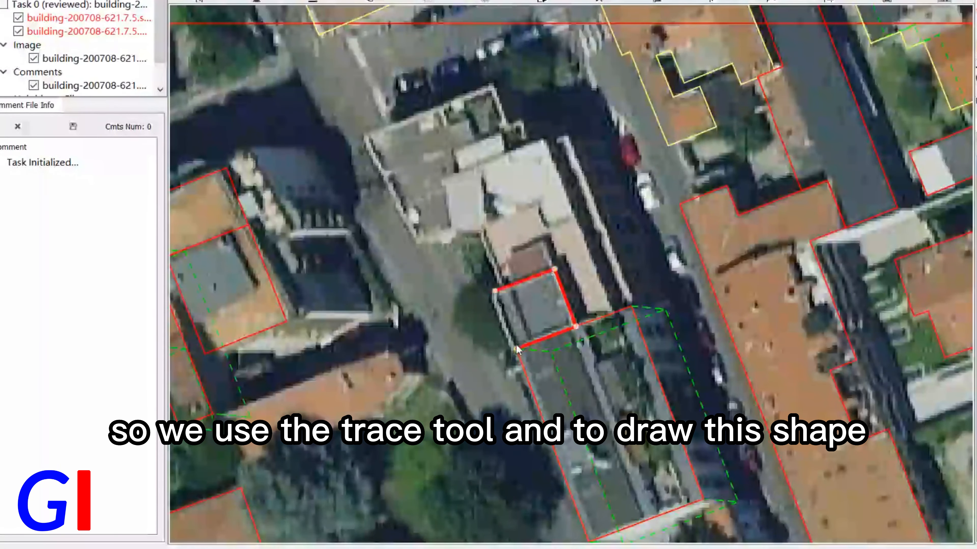
double_click(576, 325)
scroll(568, 337, "up", 2)
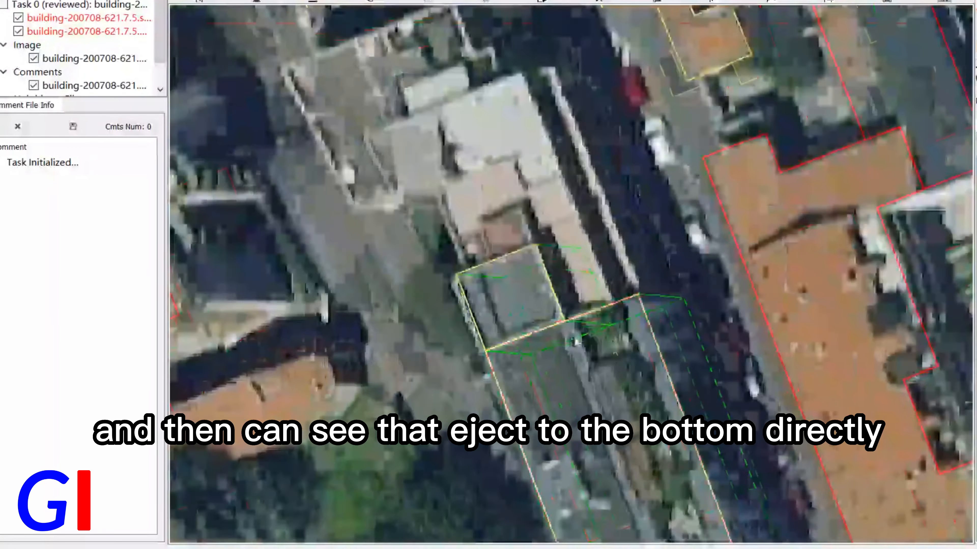
Draw the small reddish-brown roof north of the grey roof with traced shared line and right angles, and extend it to the ground
scroll(626, 347, "down", 2)
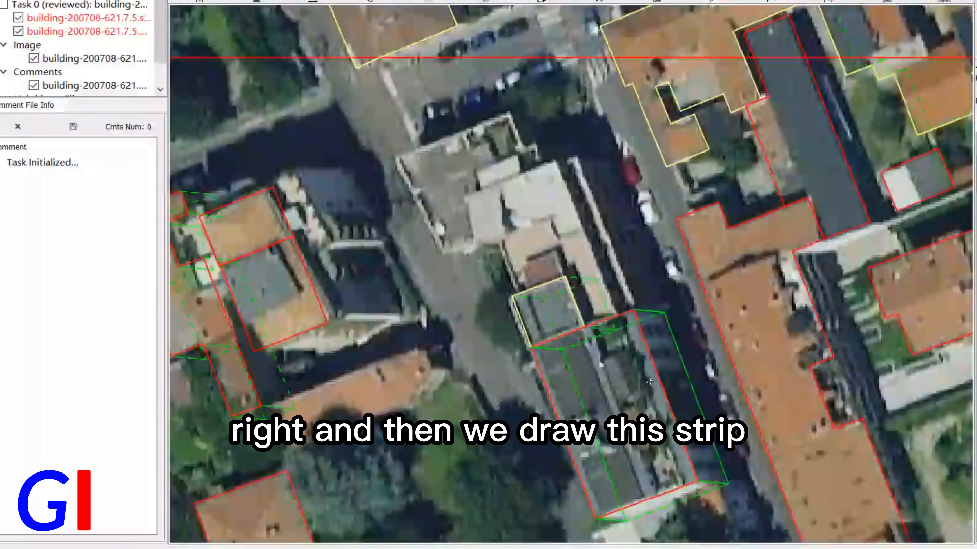
scroll(572, 268, "up", 2)
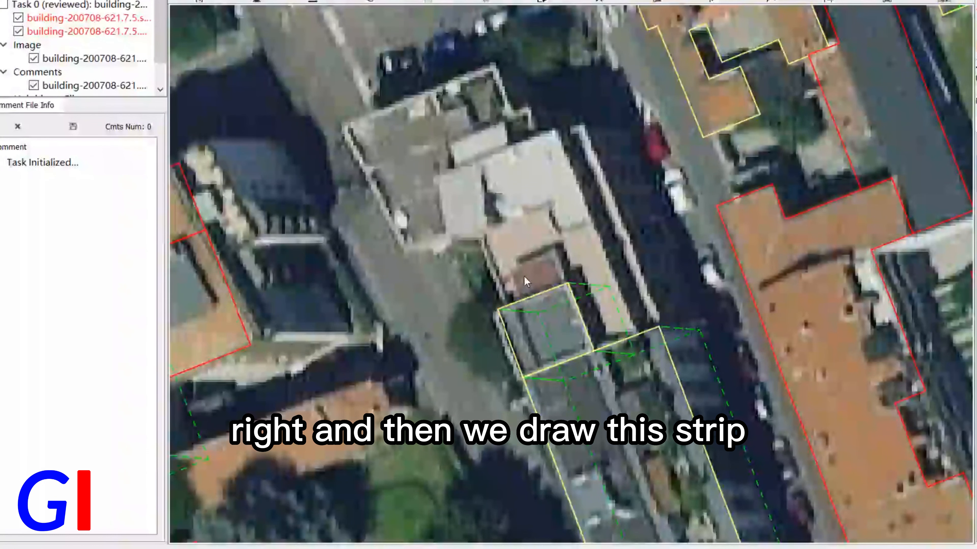
left_click(561, 287)
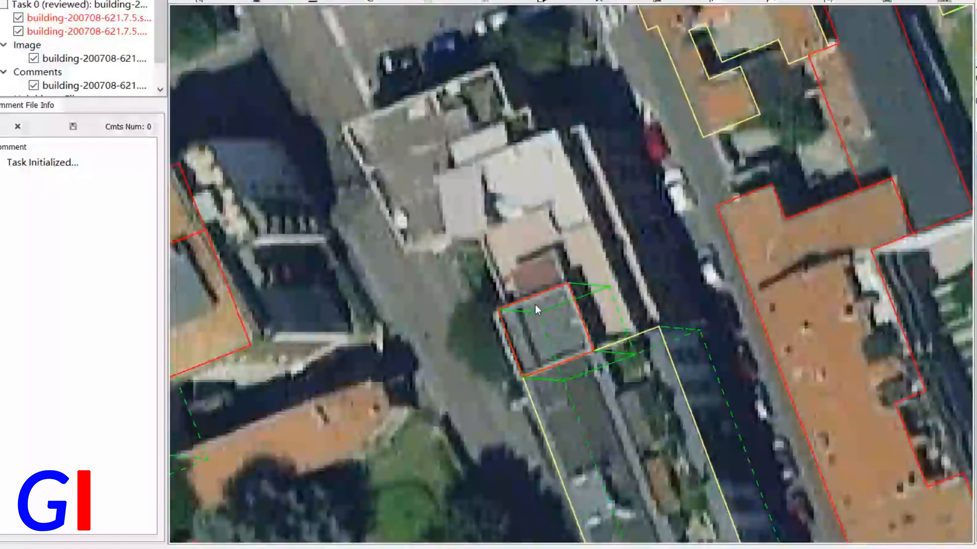
left_click(543, 276)
left_click(554, 313)
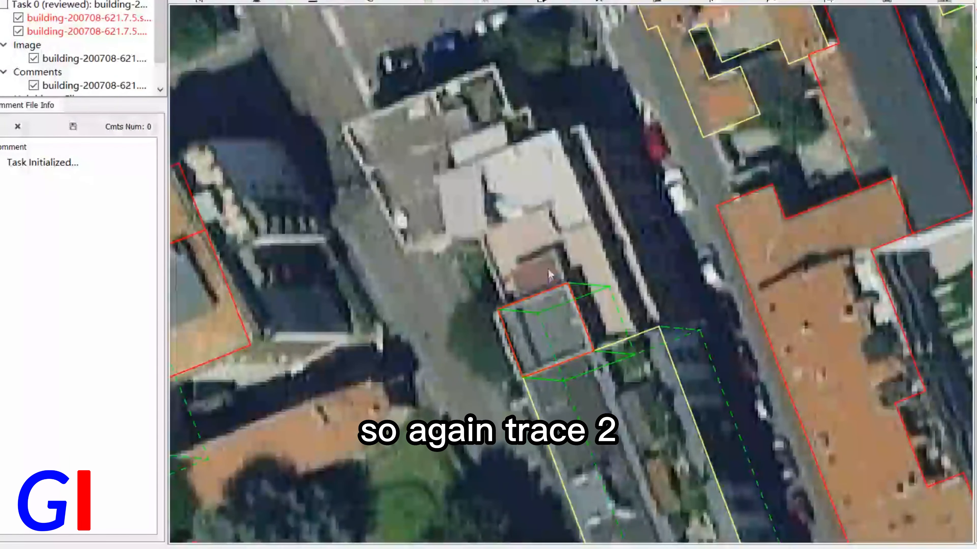
left_click(546, 277)
left_click(522, 299)
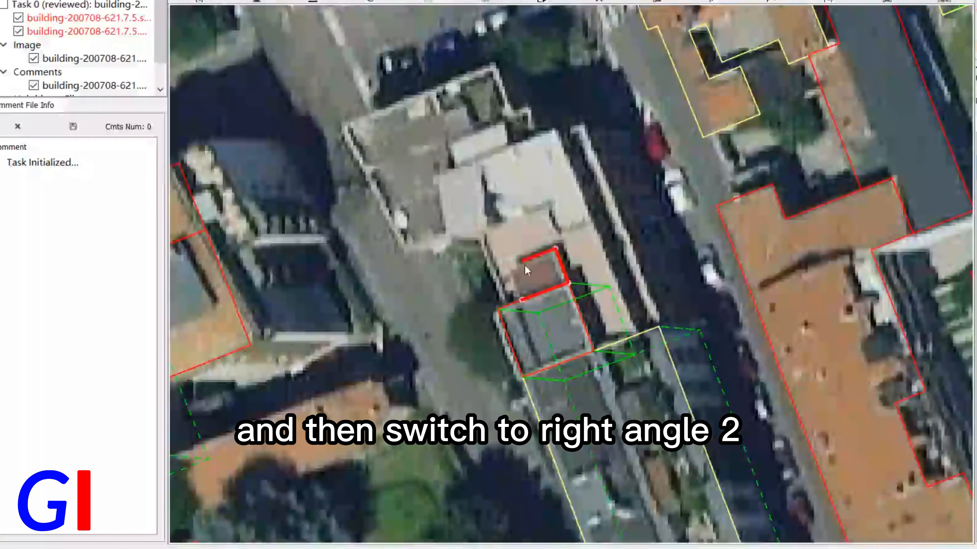
left_click(522, 299)
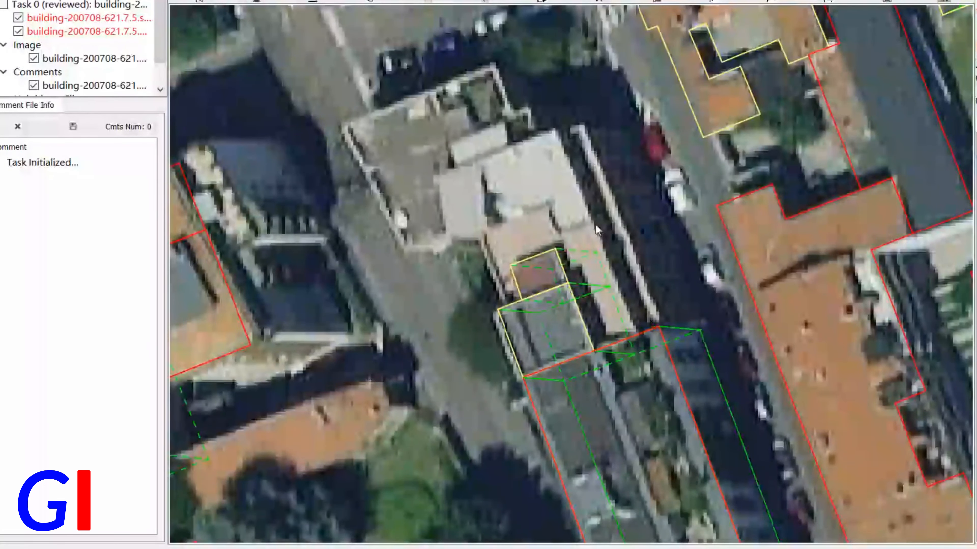
Examine the hidden wall and base lines of the three connected building sections in the transparent view
scroll(598, 231, "down", 3)
scroll(605, 270, "up", 2)
scroll(604, 269, "down", 2)
scroll(602, 264, "up", 3)
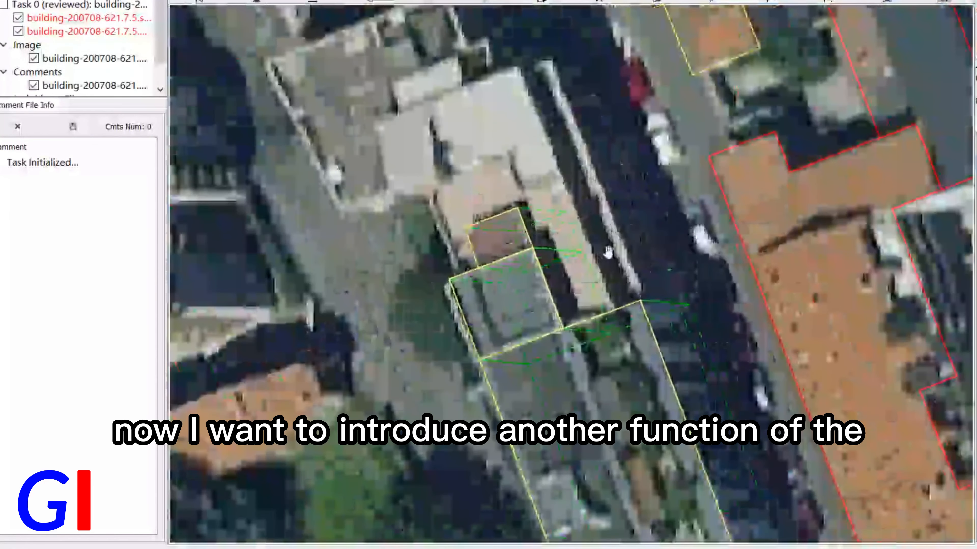
scroll(600, 256, "down", 2)
scroll(598, 250, "up", 2)
scroll(615, 257, "down", 2)
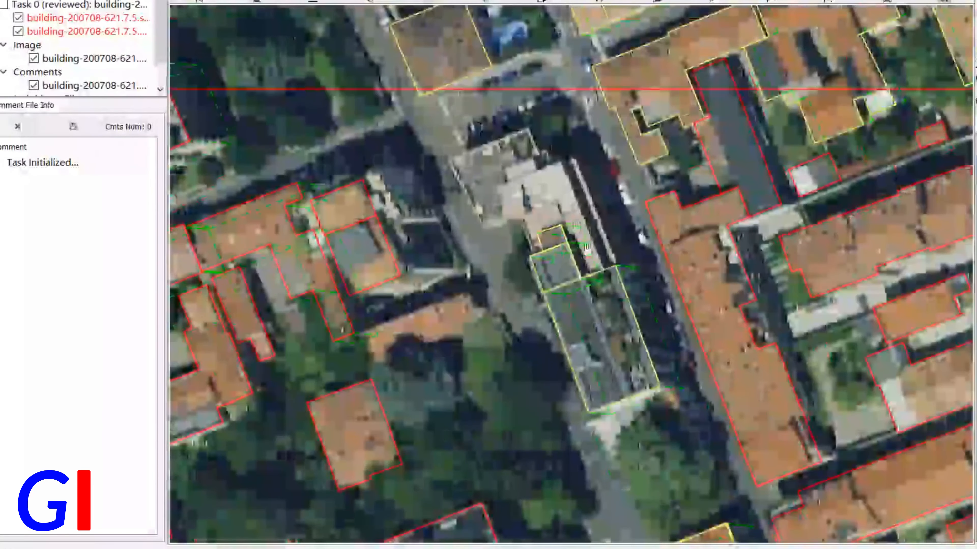
scroll(630, 266, "up", 2)
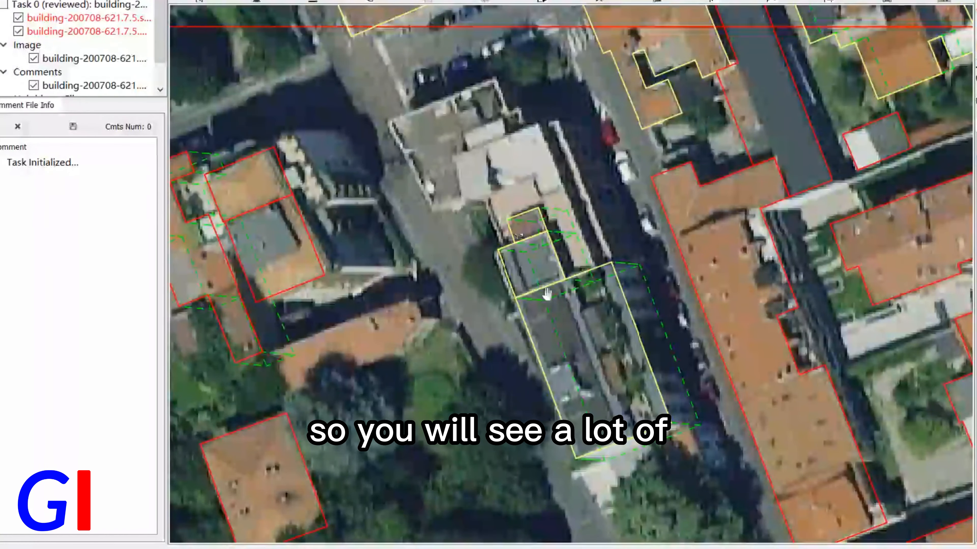
scroll(562, 285, "up", 1)
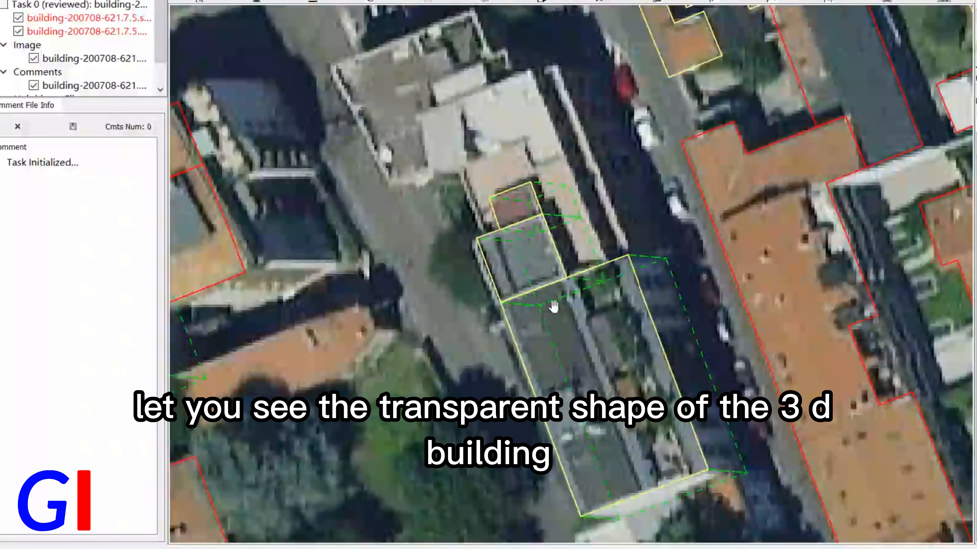
scroll(632, 320, "down", 2)
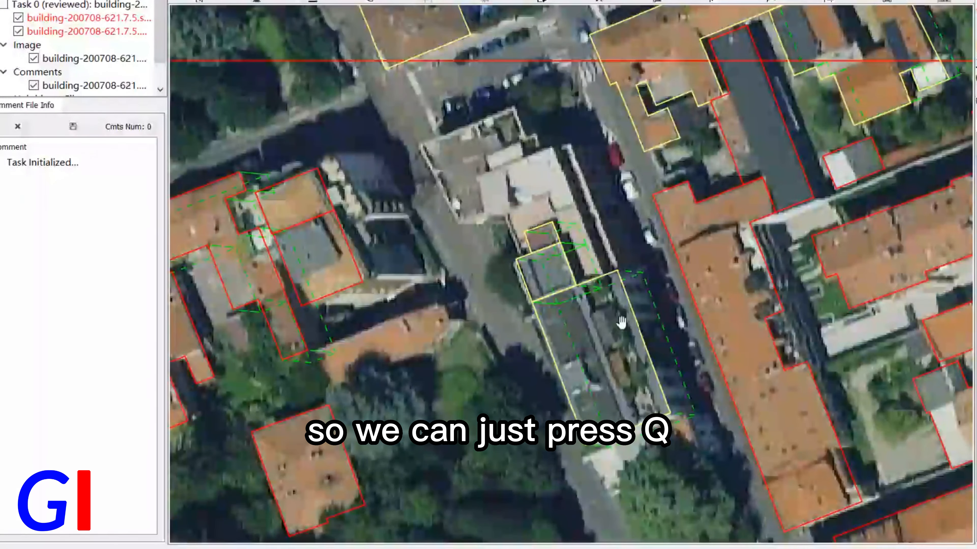
Switch to the normal view and inspect the visible side walls of the dark southern section and the two smaller sections
key("q")
scroll(627, 304, "up", 2)
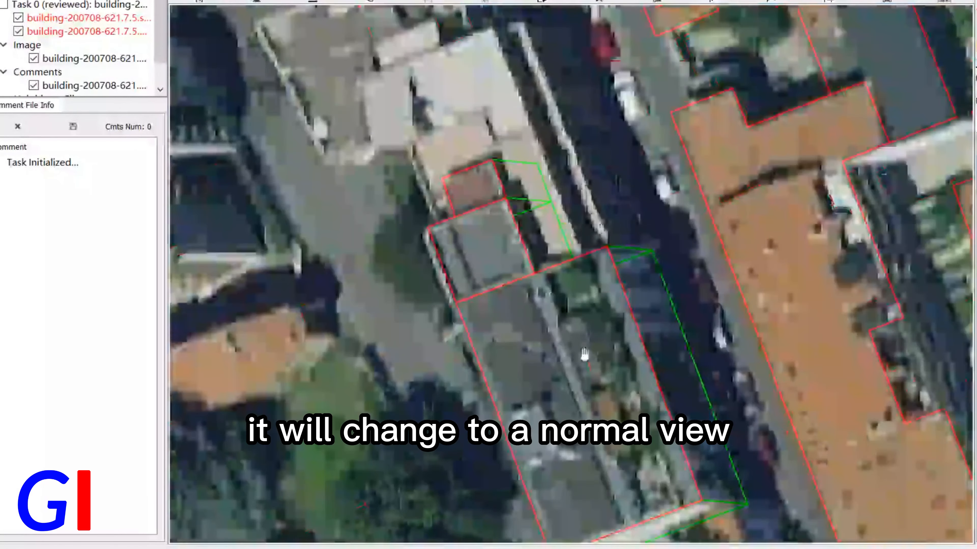
scroll(634, 310, "down", 2)
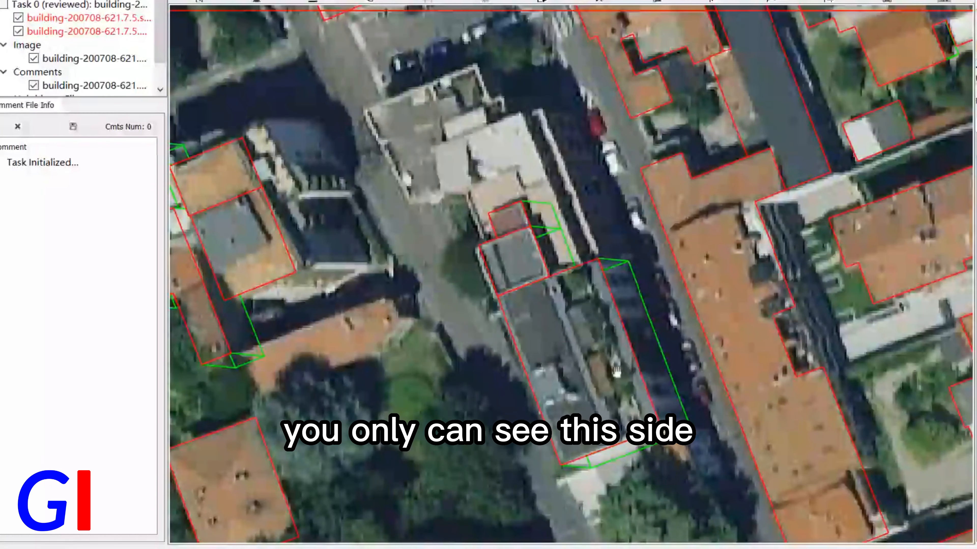
left_click(604, 371)
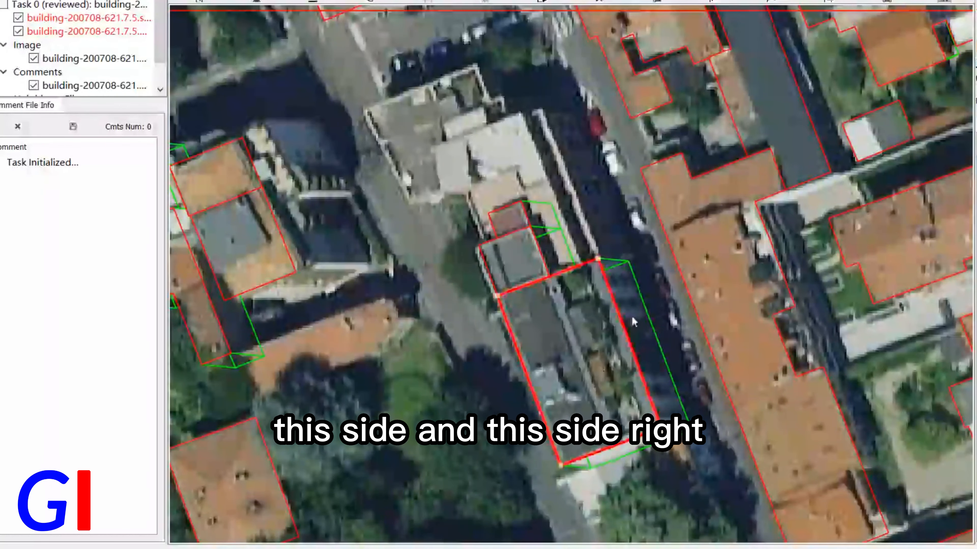
left_click(656, 462)
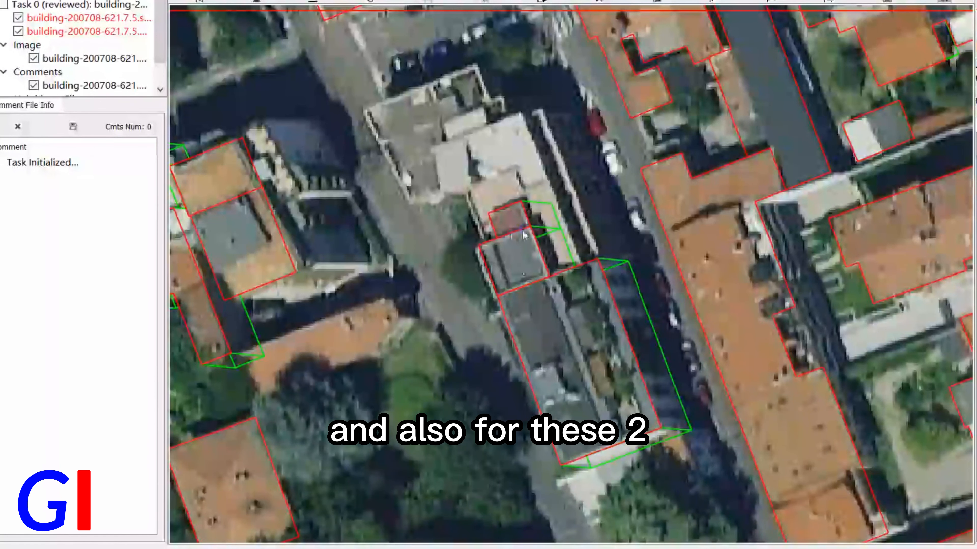
scroll(524, 234, "down", 3)
scroll(524, 234, "up", 5)
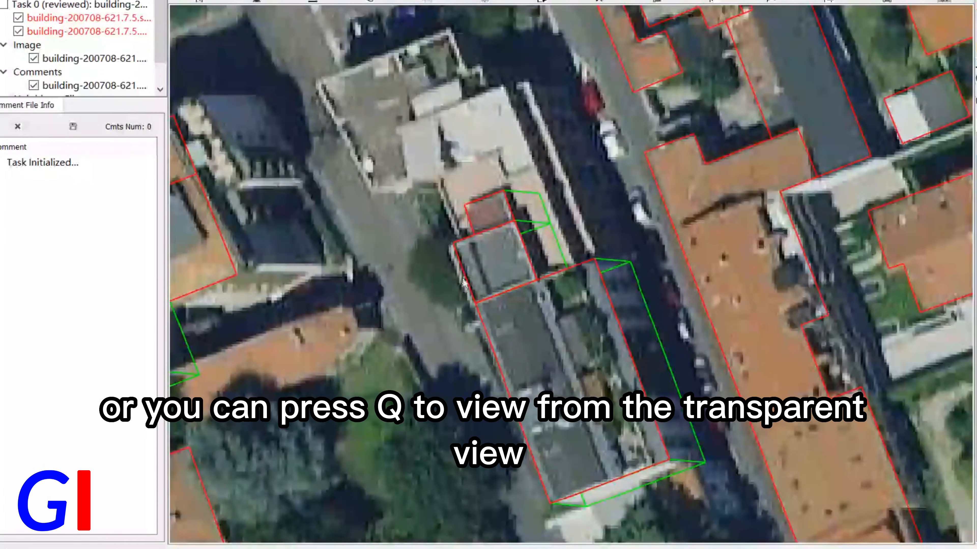
Compare the connected sections in the transparent view once more, and return to the normal view
key("q")
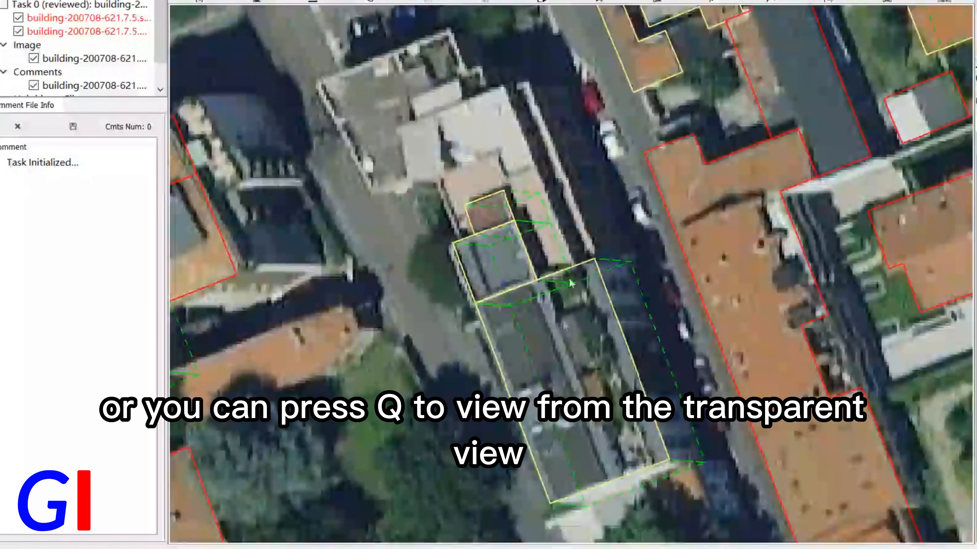
scroll(539, 292, "up", 2)
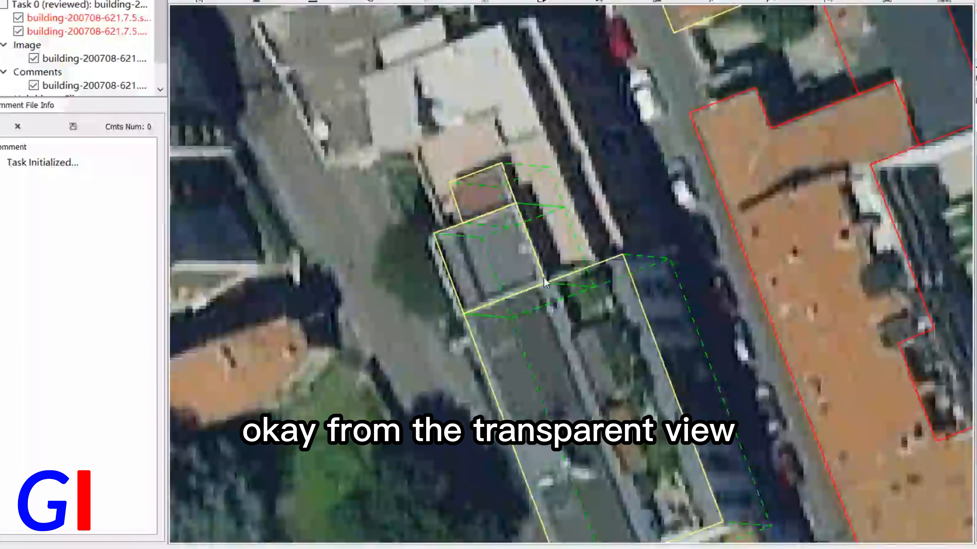
scroll(541, 294, "down", 2)
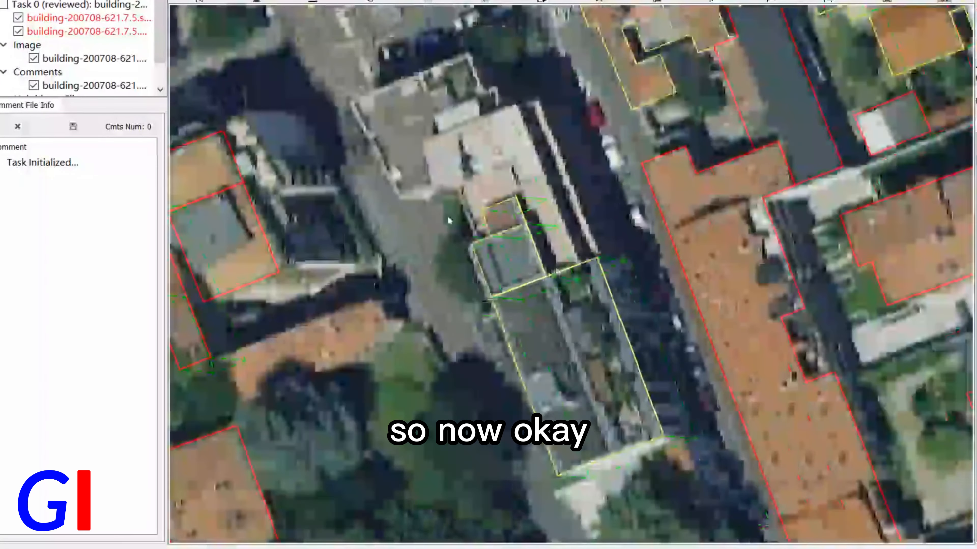
middle_click_drag(515, 263, 532, 323)
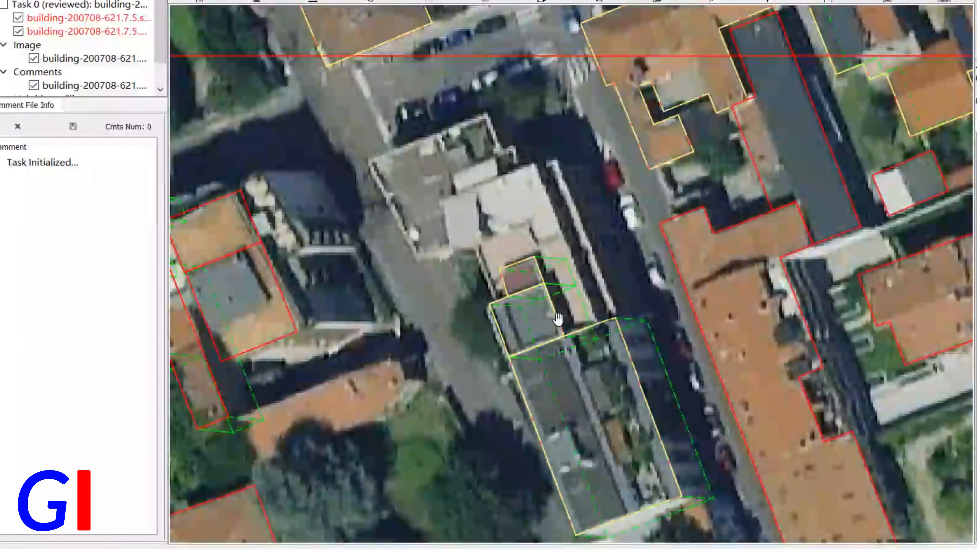
key("3")
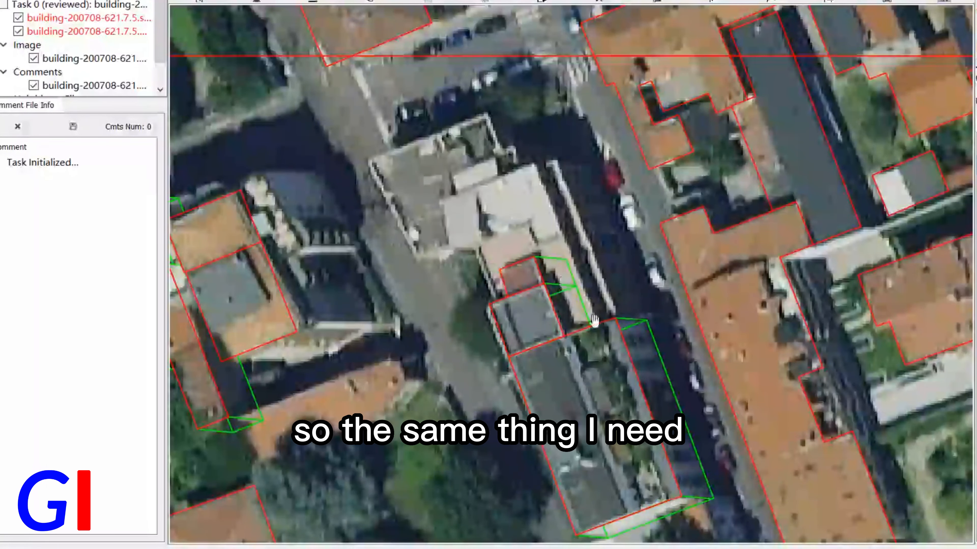
scroll(565, 352, "up", 2)
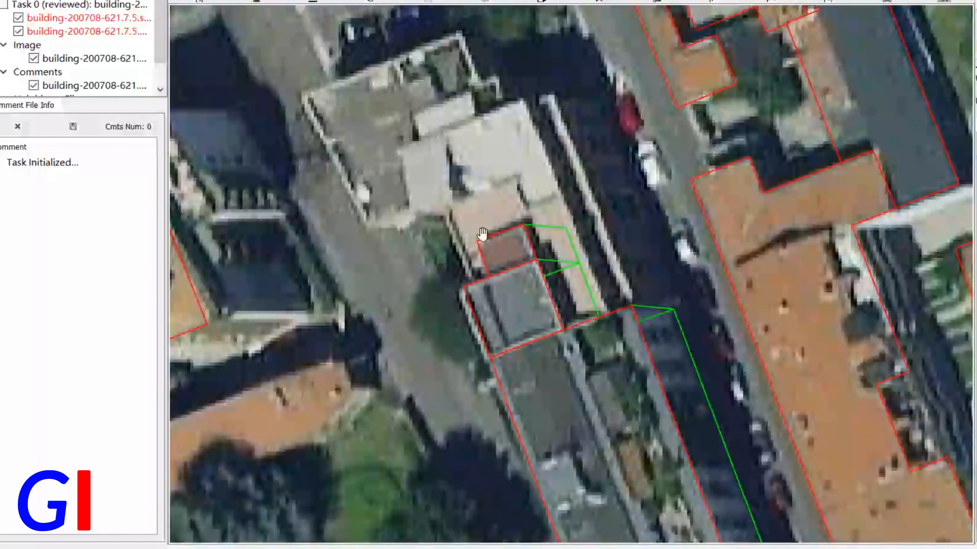
left_click(537, 361)
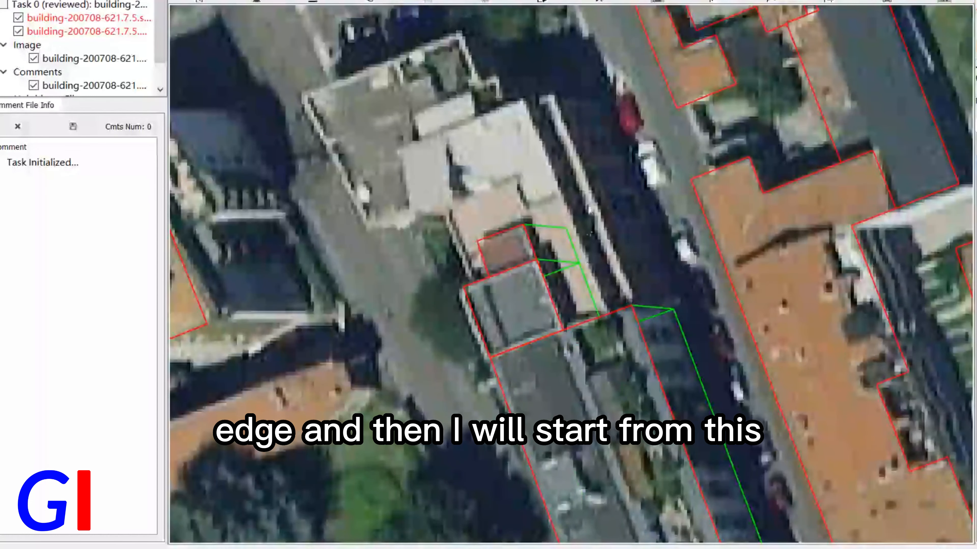
left_click(524, 96)
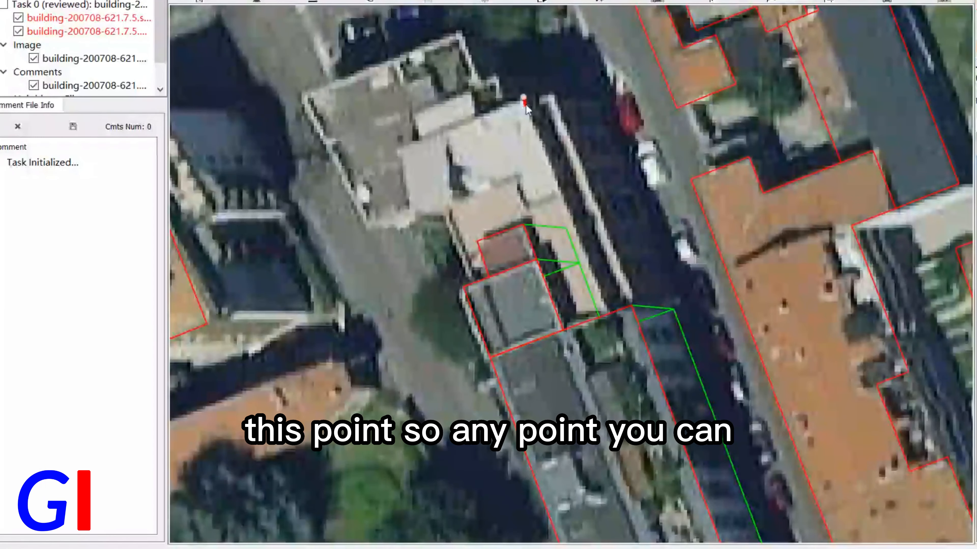
key("Escape")
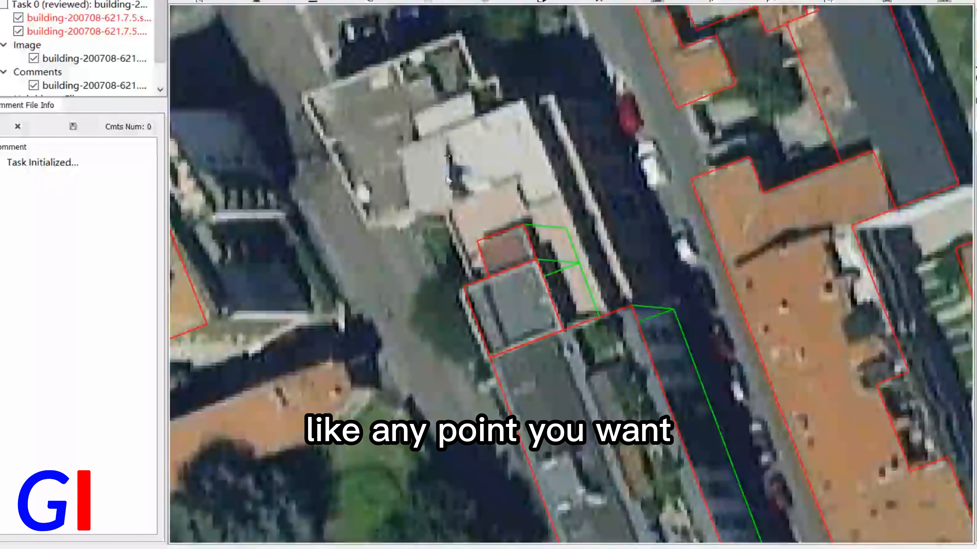
Start the outline of the large light-coloured roof along its western edge, ending on the shared line at the grey roof's northwest corner
left_click(397, 150)
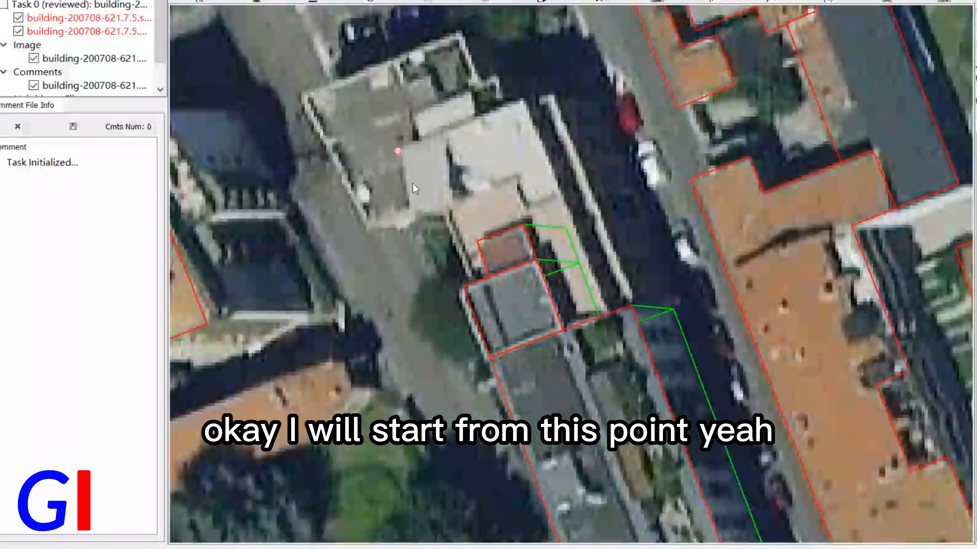
left_click(413, 220)
left_click(450, 220)
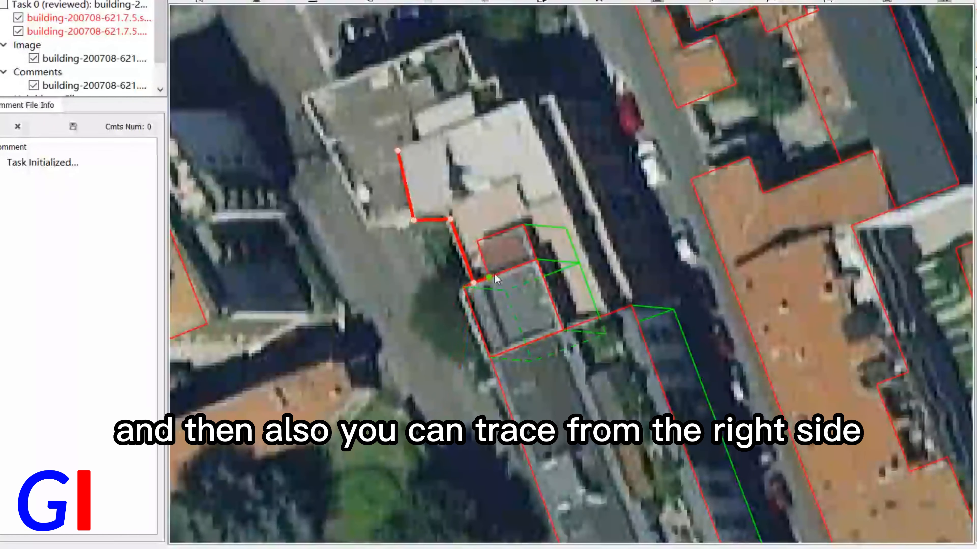
left_click(467, 288)
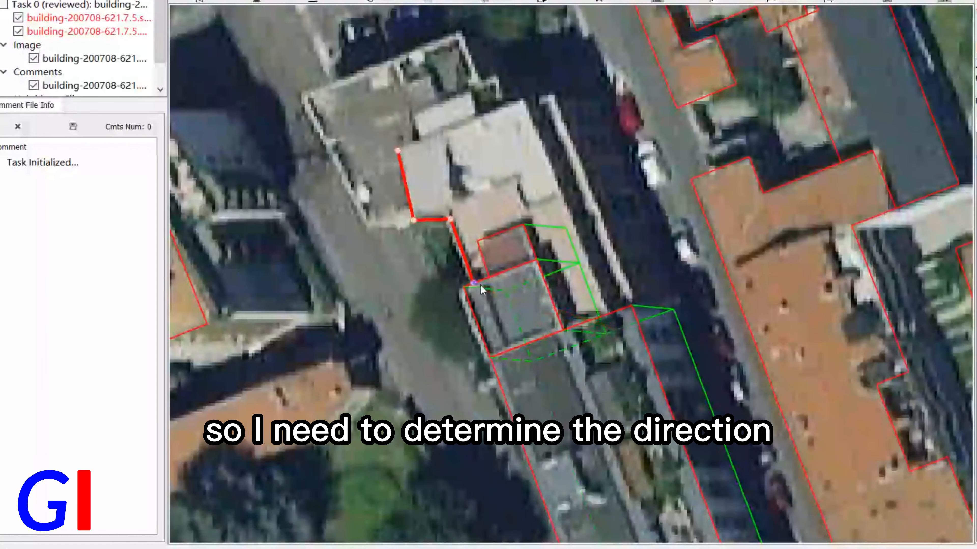
Undo the last outline points and trace the shared edges around the small reddish-brown roof from the grey roof's northern line
scroll(480, 285, "up", 3)
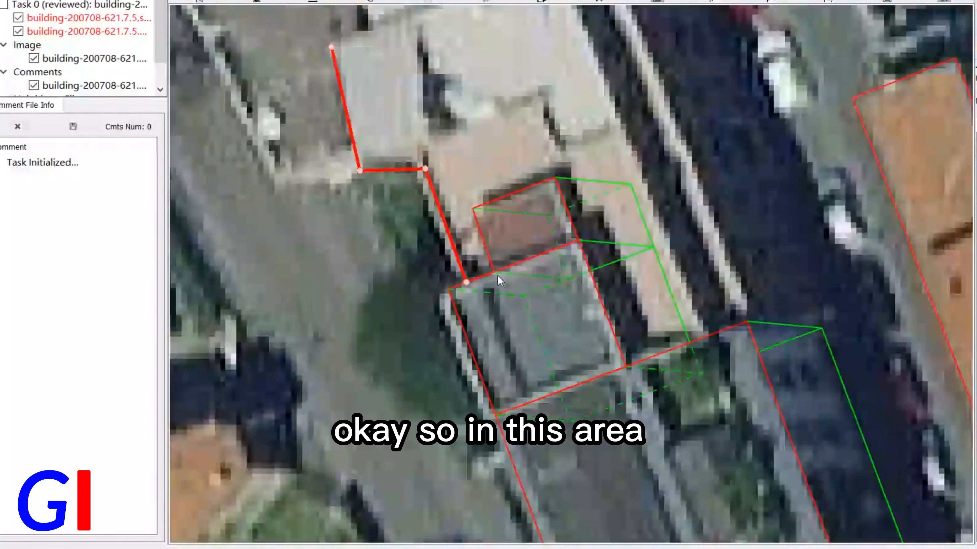
scroll(486, 281, "down", 1)
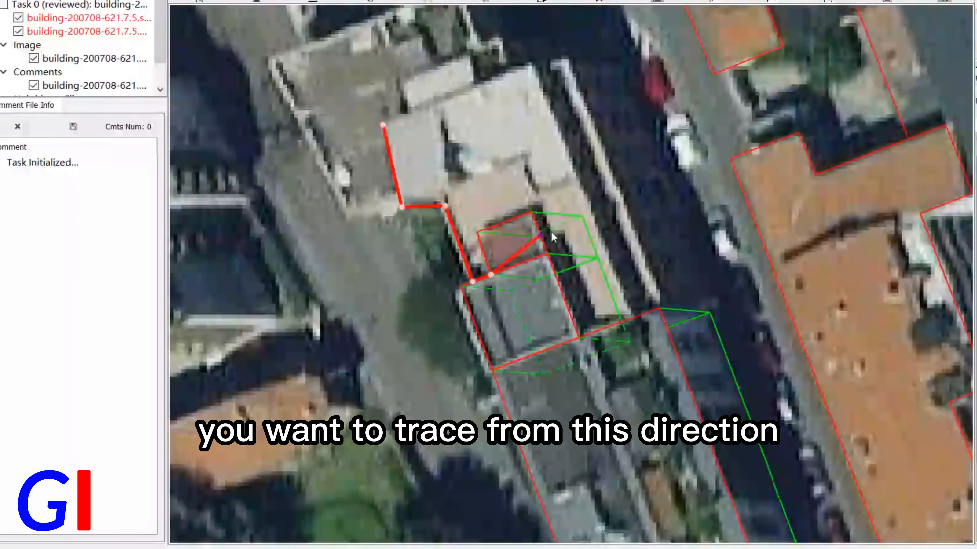
key("ctrl+z")
key("ctrl+z")
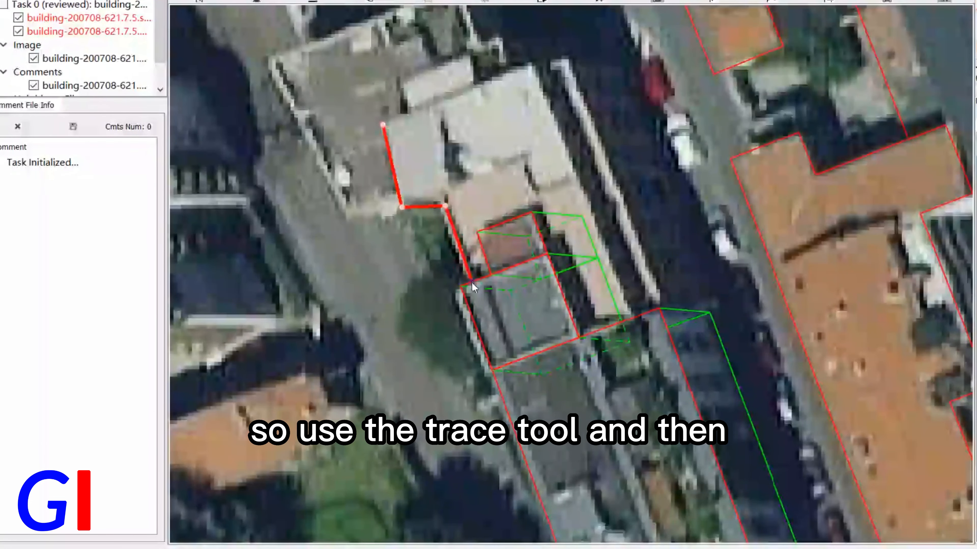
left_click(471, 283)
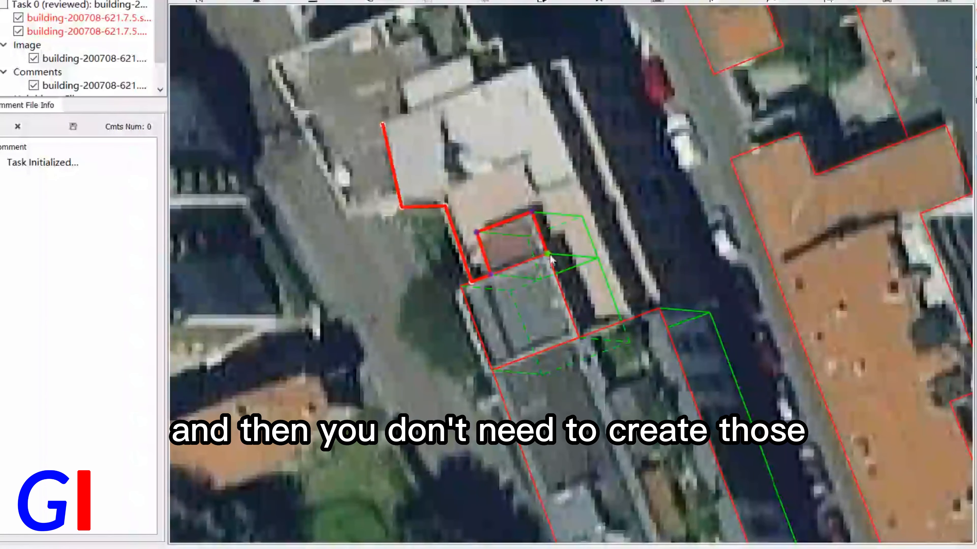
Trace the light-roofed building's boundary along the shared edges of the small reddish-brown roof and the adjoining grey-roofed building
left_click(477, 233)
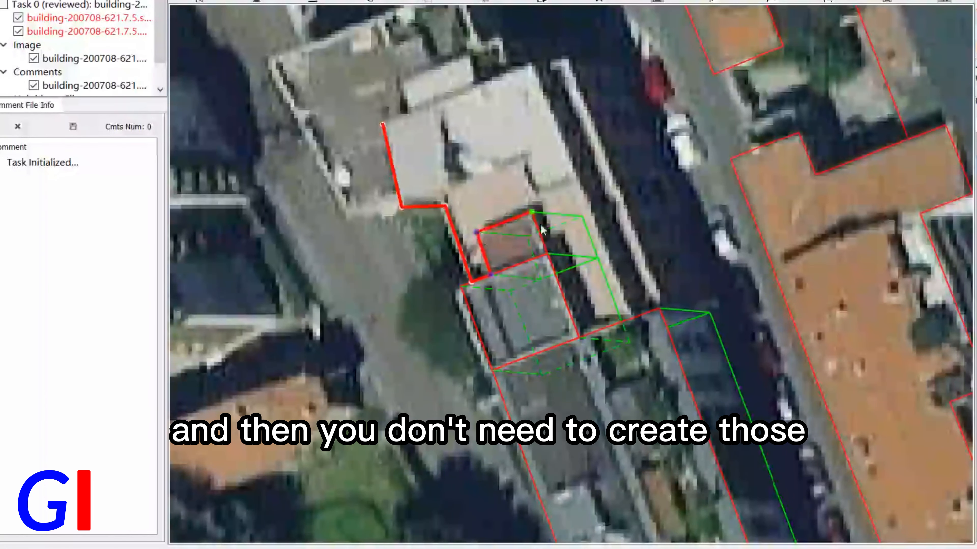
left_click(532, 212)
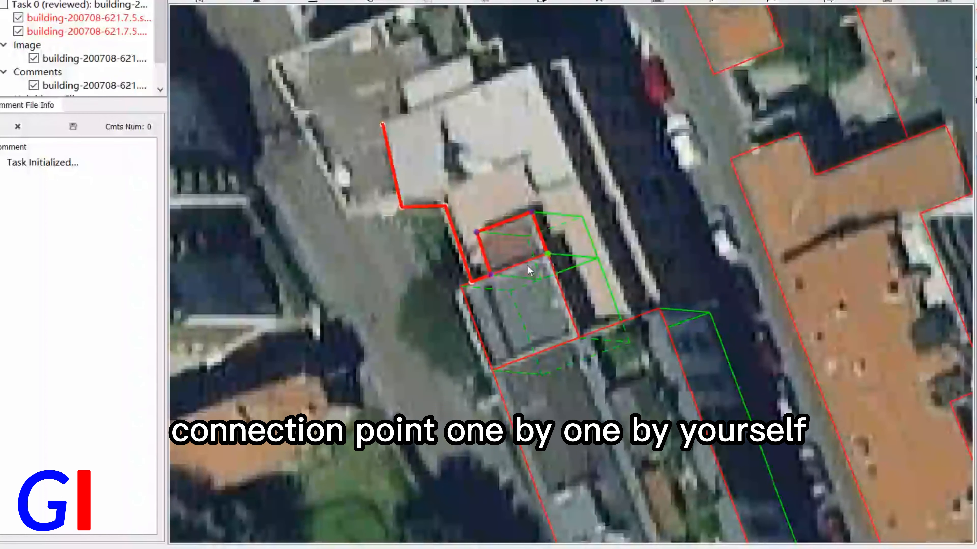
left_click(477, 233)
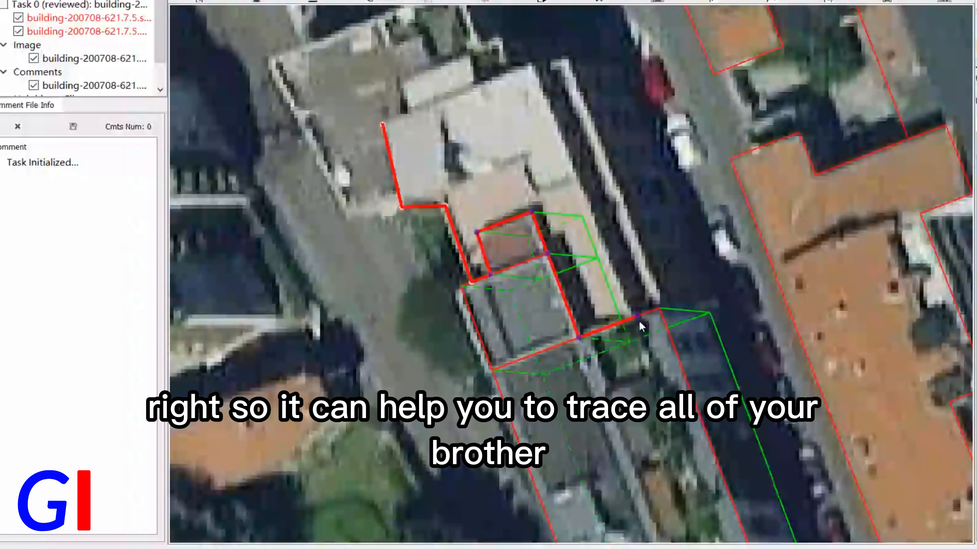
left_click(639, 320)
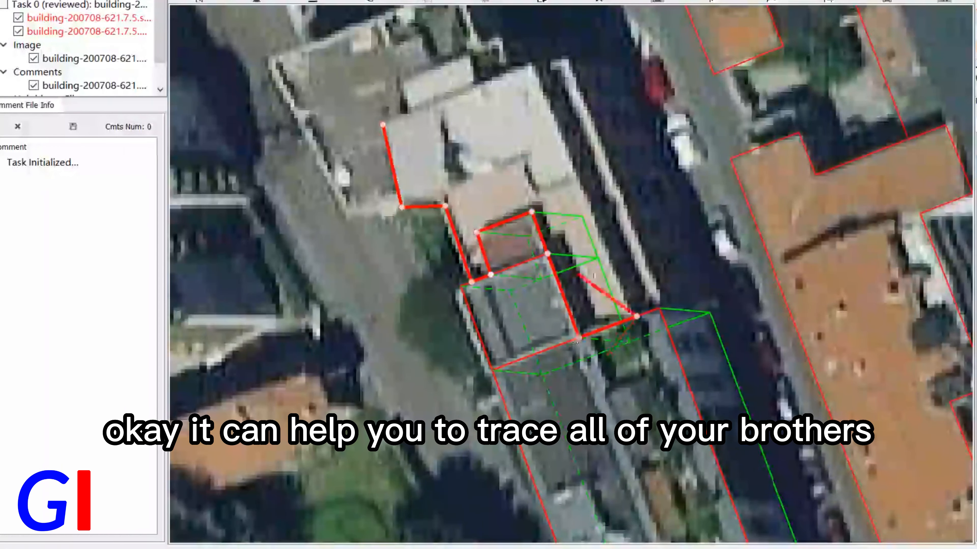
Outline the light-roofed building's long street-side edge and stepped far end with right-angle corners, closing the polygon at its starting point
left_click(630, 313)
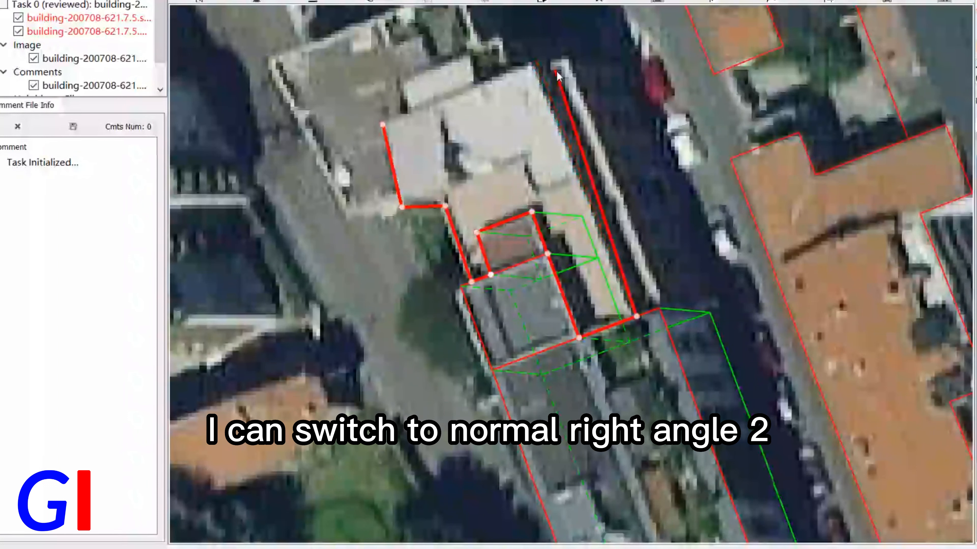
left_click(538, 63)
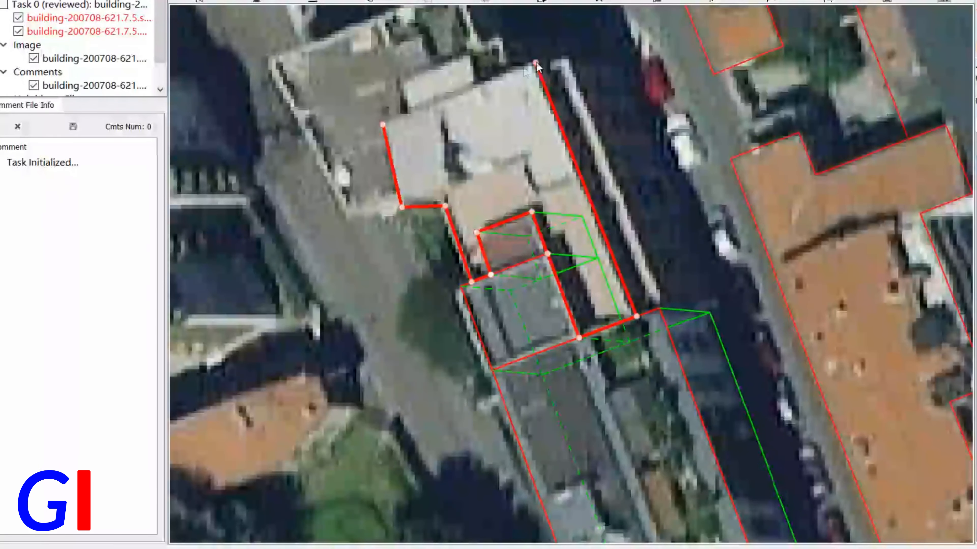
left_click(469, 55)
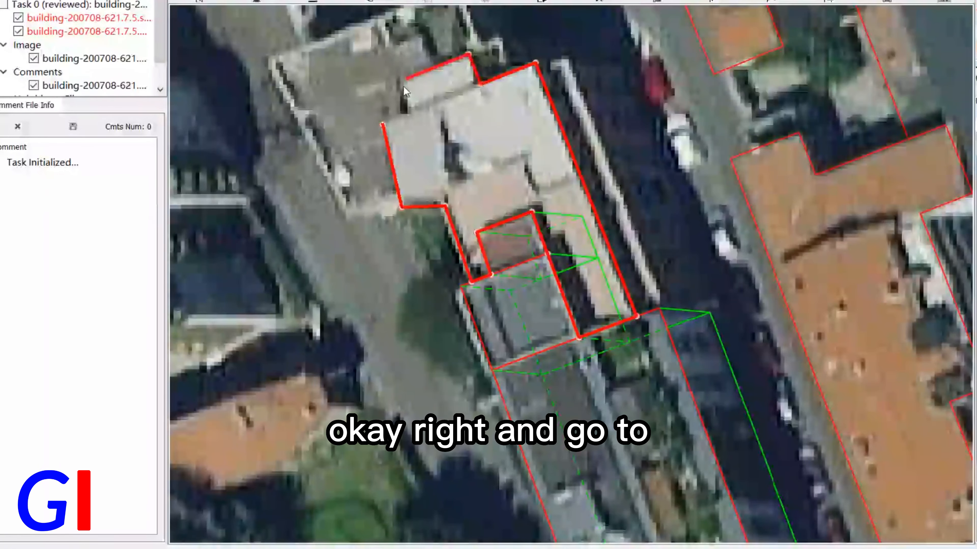
left_click(401, 81)
left_click(411, 113)
left_click(382, 124)
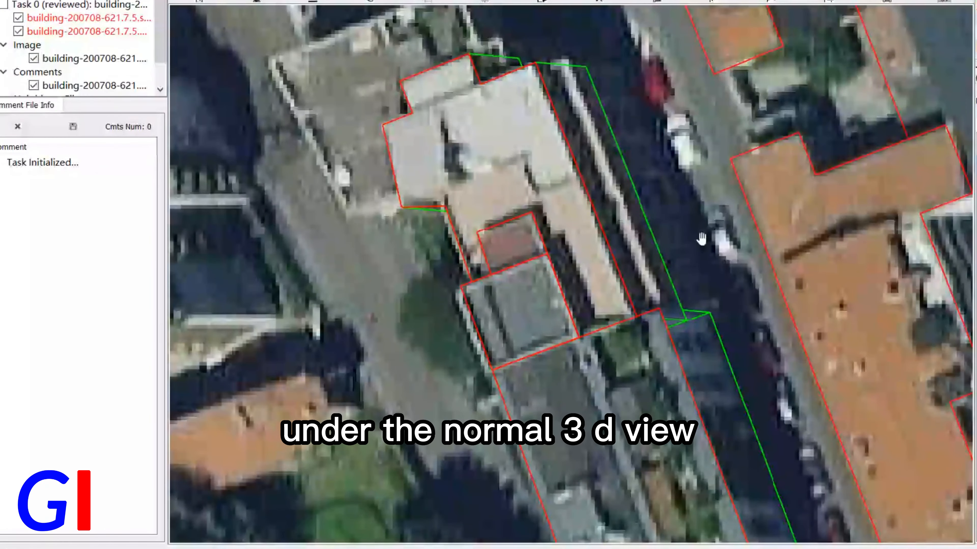
Examine the new building outline and its projected base in transparent mode against the neighbouring buildings, and return to the normal 3D view
middle_click_drag(702, 236, 662, 274)
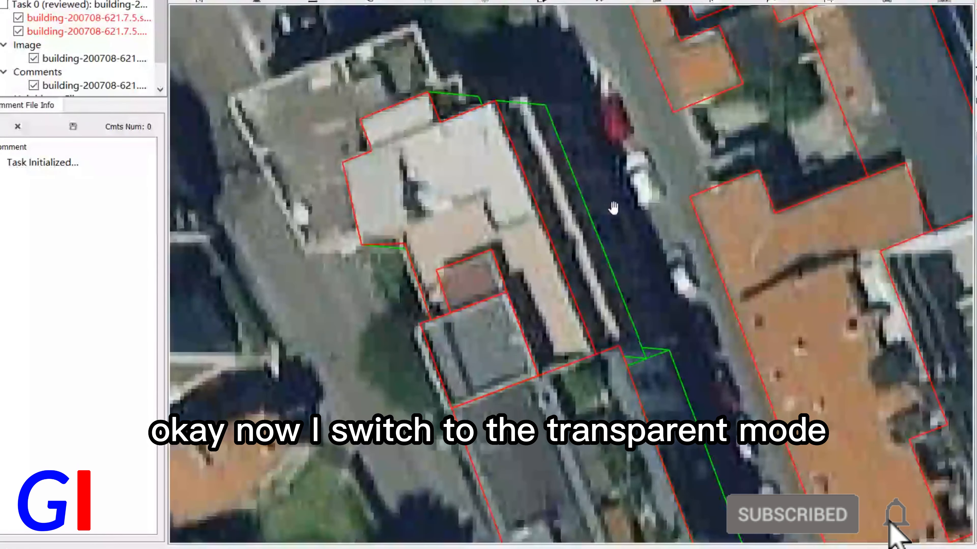
key("t")
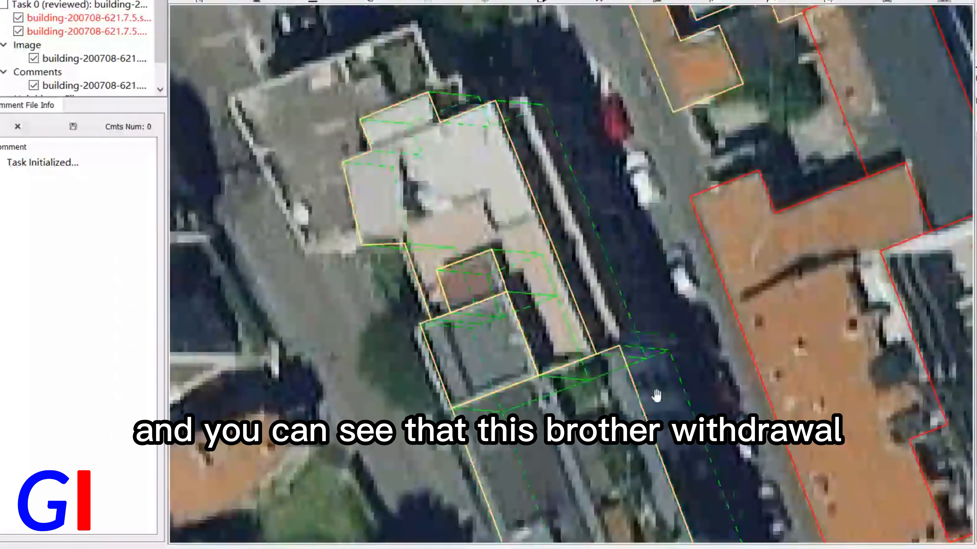
scroll(653, 395, "up", 1)
left_click(449, 106)
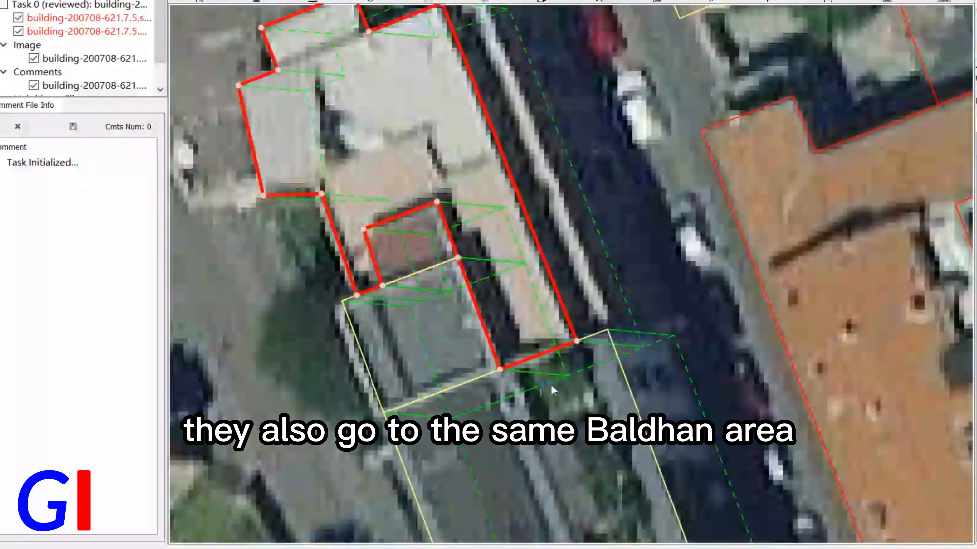
scroll(660, 357, "down", 2)
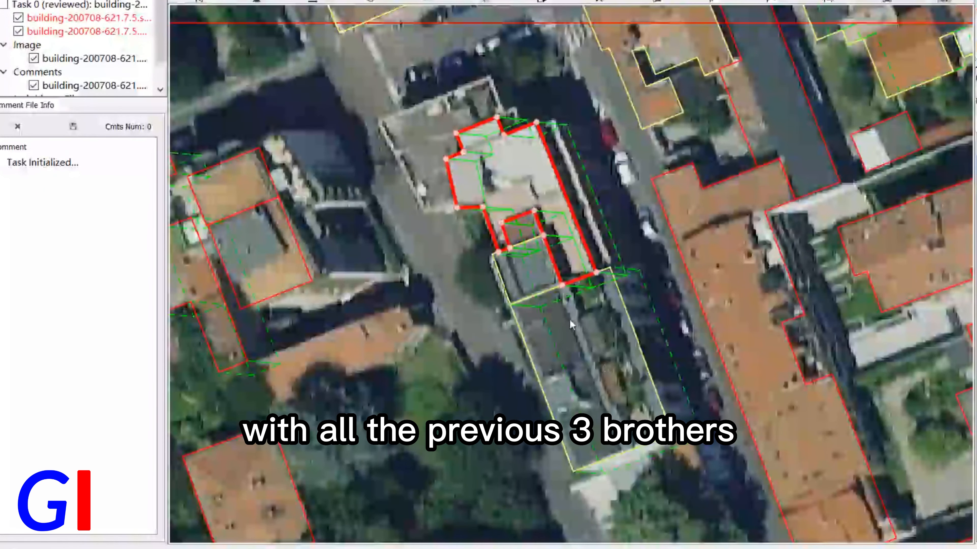
left_click_drag(587, 144, 508, 262)
scroll(509, 261, "up", 3)
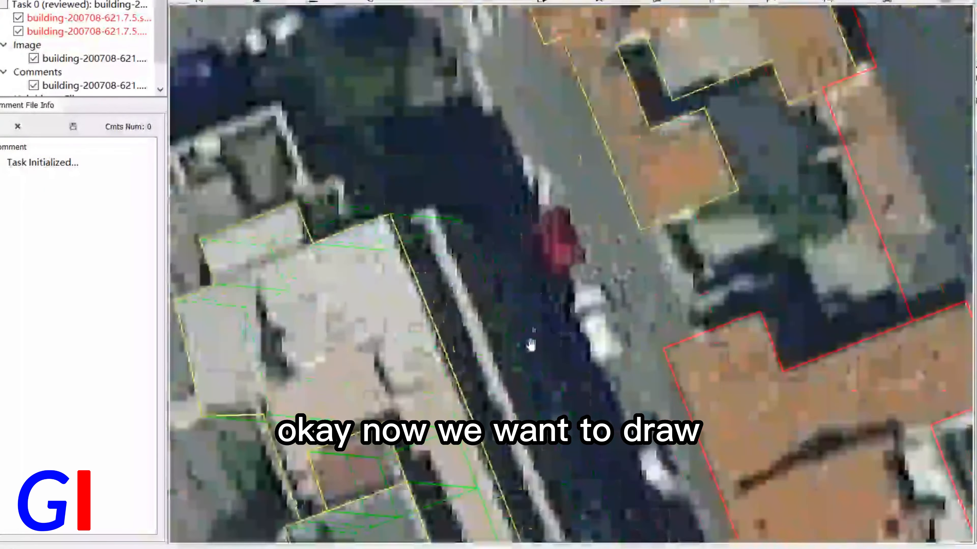
scroll(543, 290, "down", 3)
left_click_drag(442, 318, 585, 237)
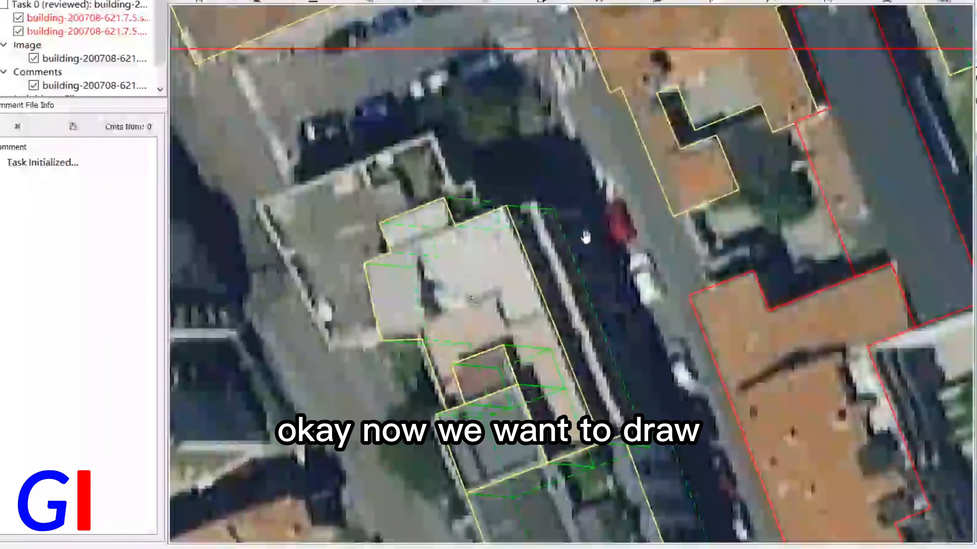
key("Escape")
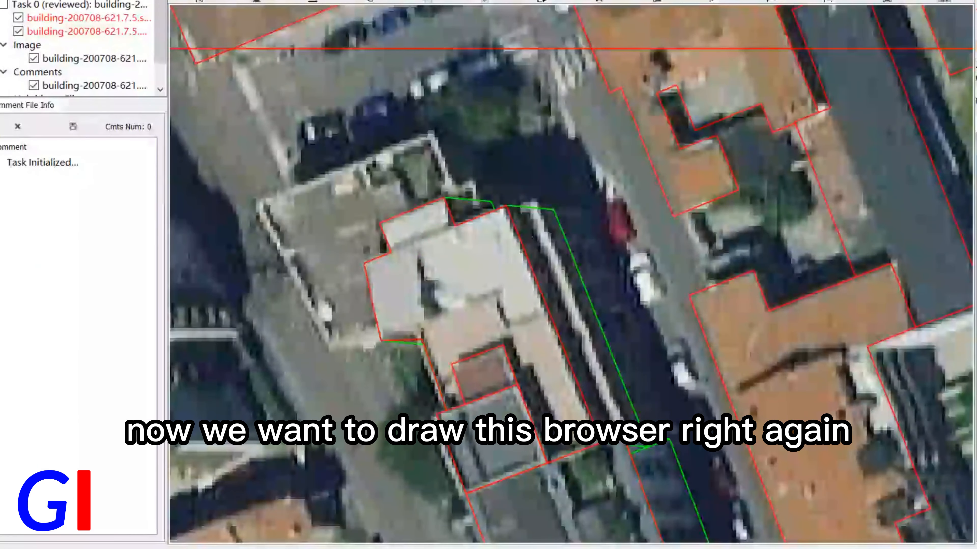
scroll(638, 465, "up", 2)
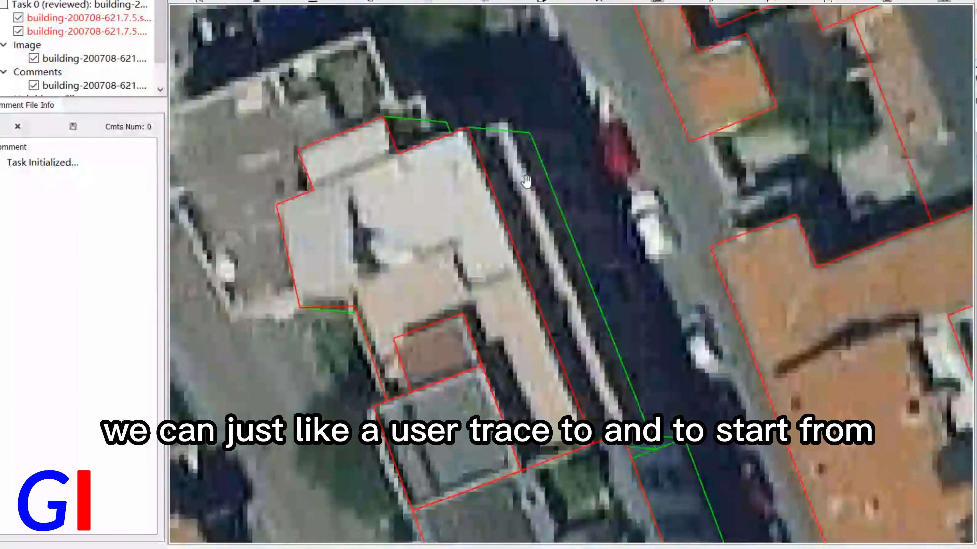
left_click(486, 124)
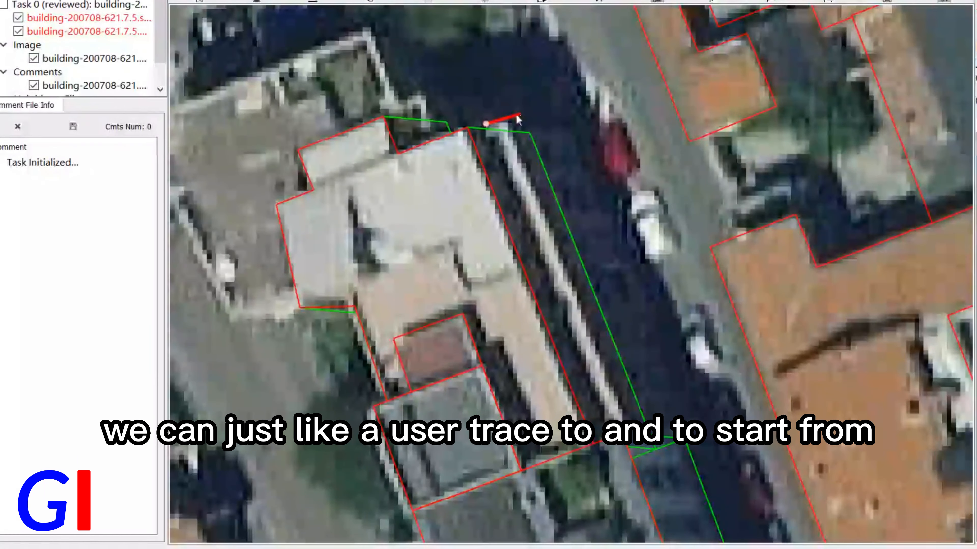
left_click(507, 118)
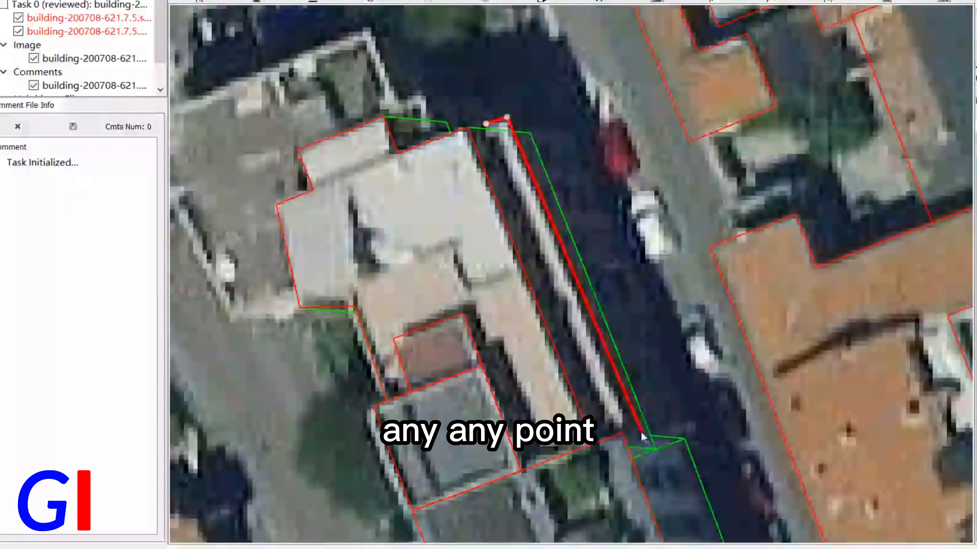
key("Escape")
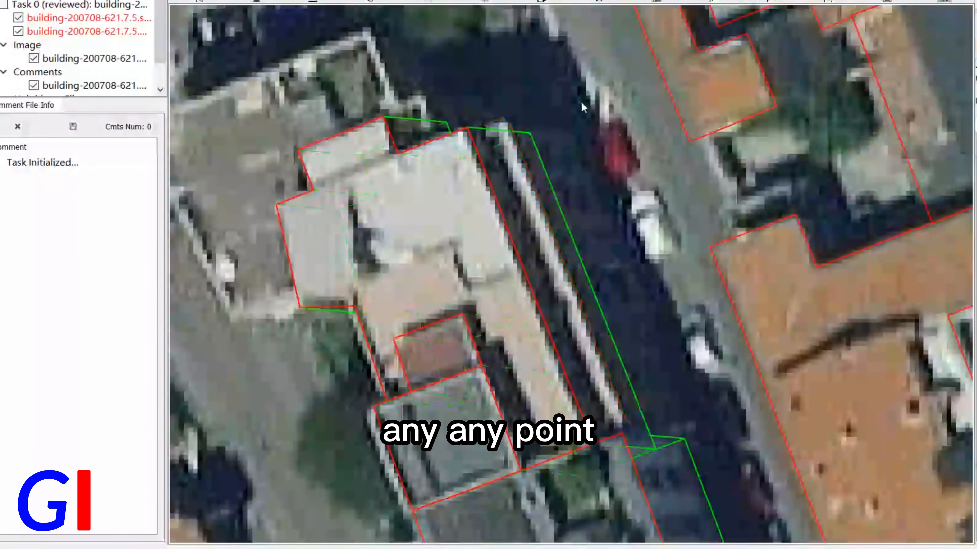
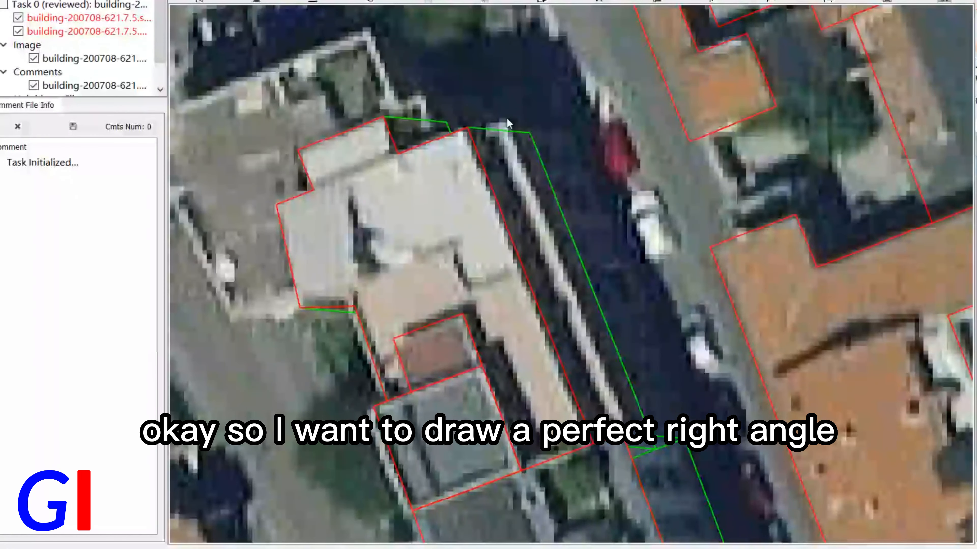
left_click(494, 123)
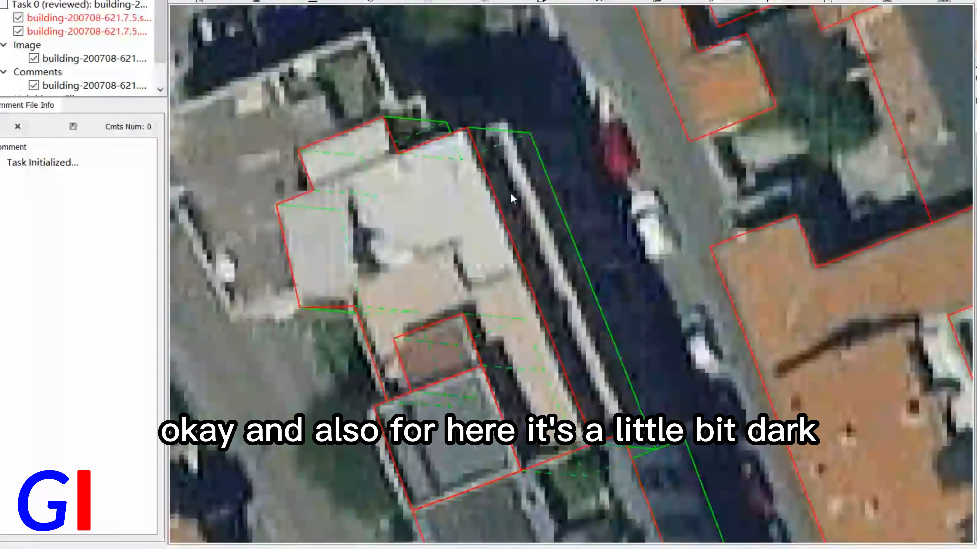
left_click(568, 310)
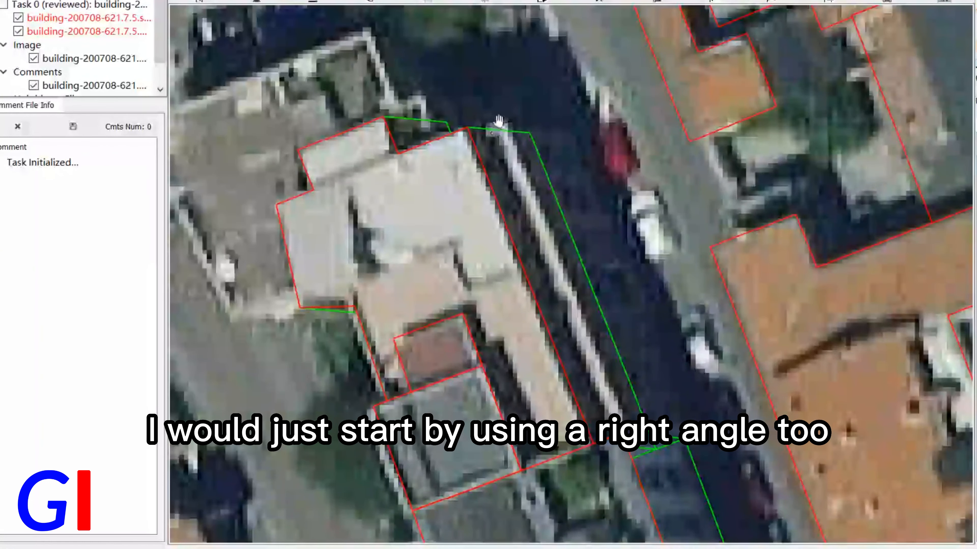
Draw a narrow right-angled building outline around the long white wall, tracing its inner side along the light-roofed building's red edge
left_click(485, 127)
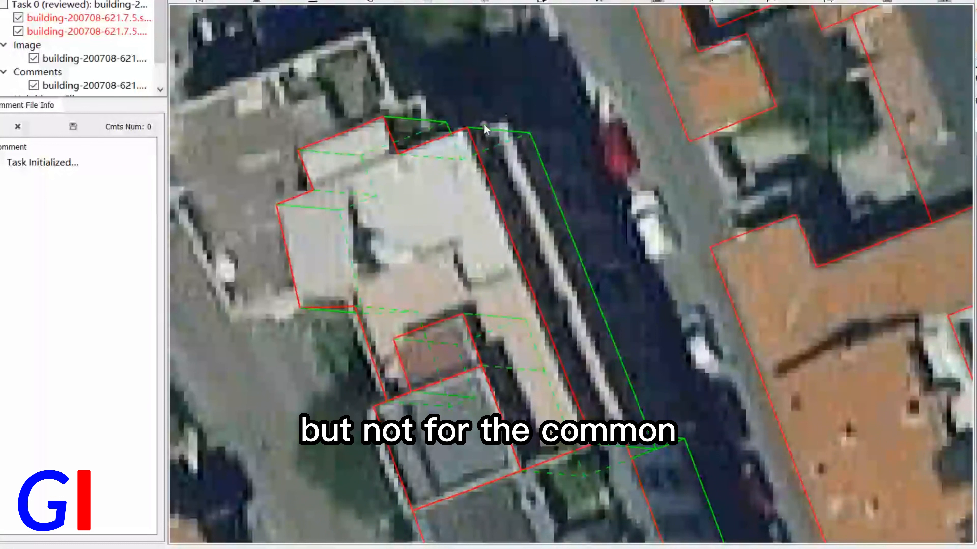
left_click(508, 116)
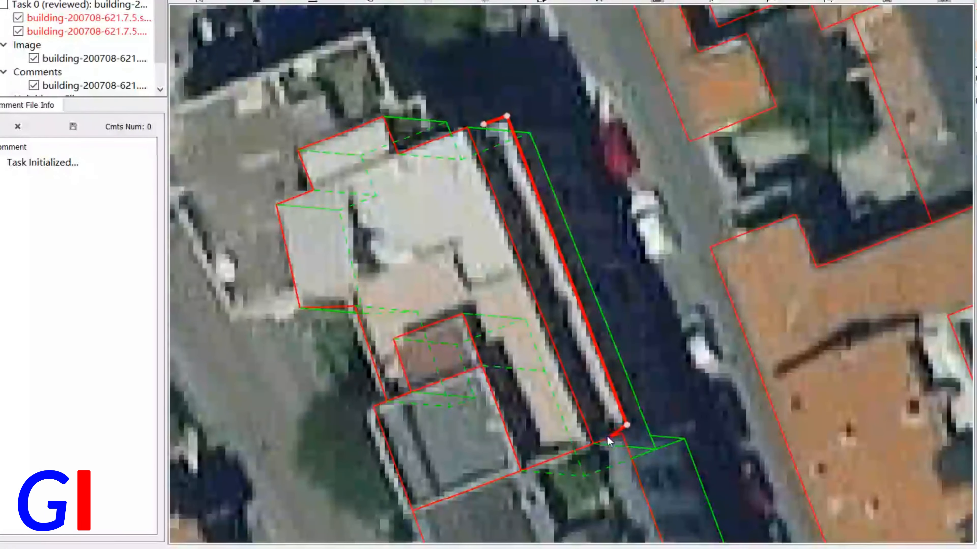
scroll(607, 436, "down", 1)
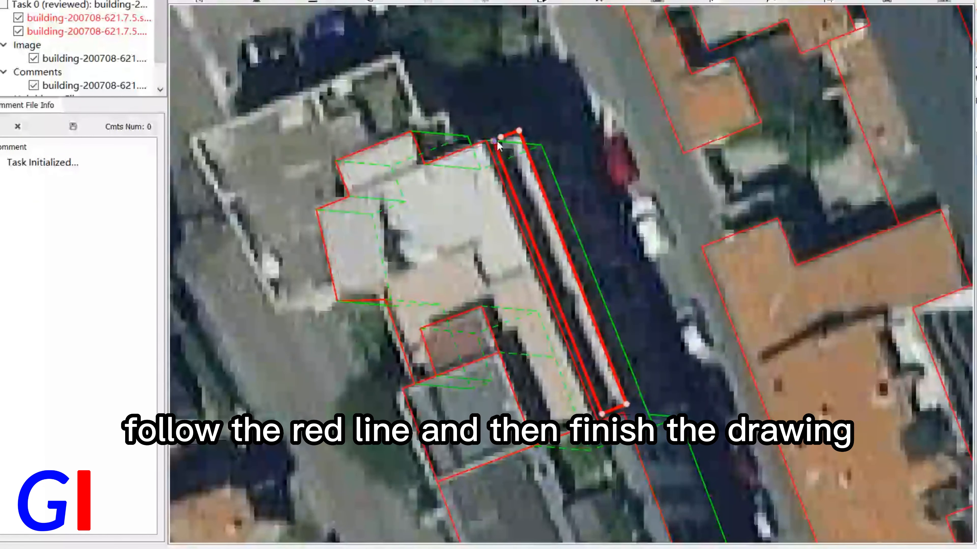
left_click(495, 141)
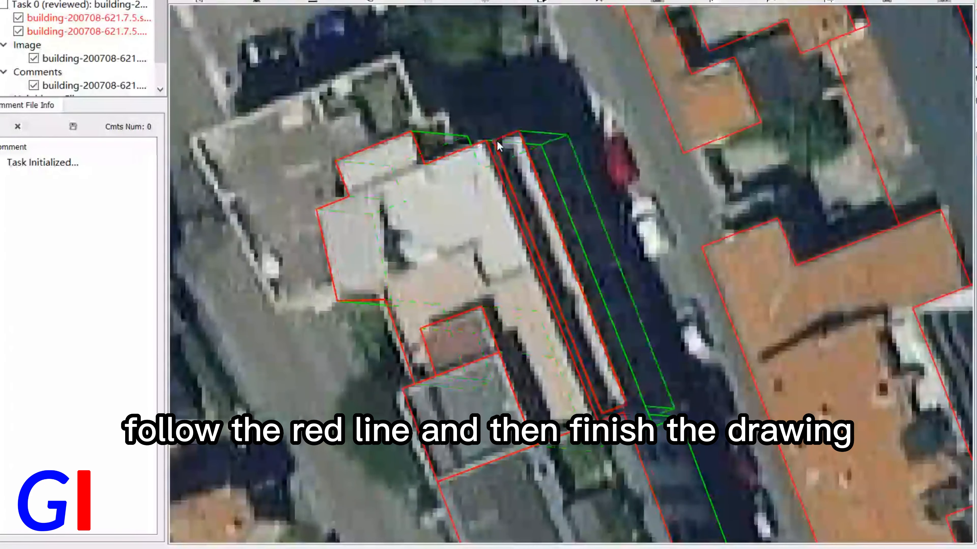
Check all roof outlines and projected bases in transparent mode by repeatedly hiding and showing them over the aerial image
scroll(650, 192, "down", 2)
scroll(681, 307, "up", 1)
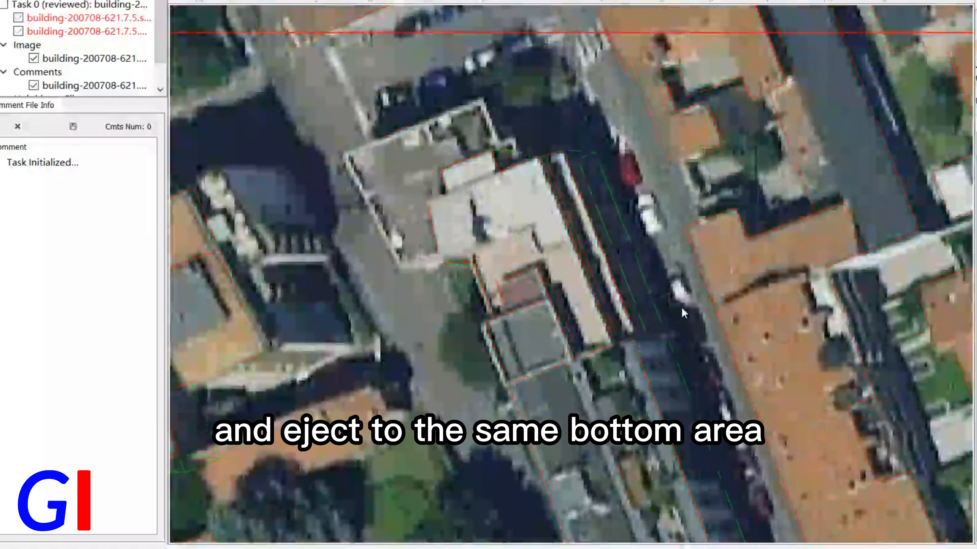
scroll(673, 291, "up", 1)
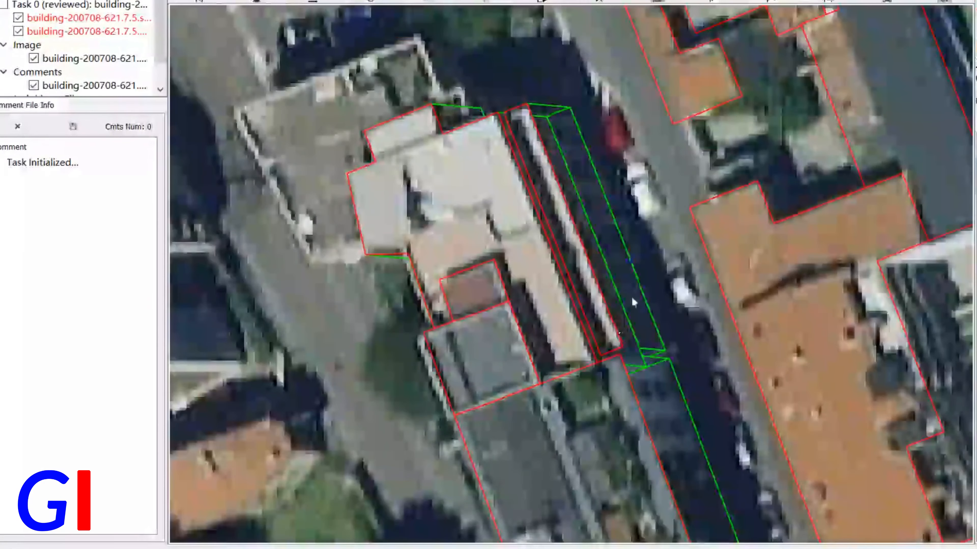
key("ctrl+a")
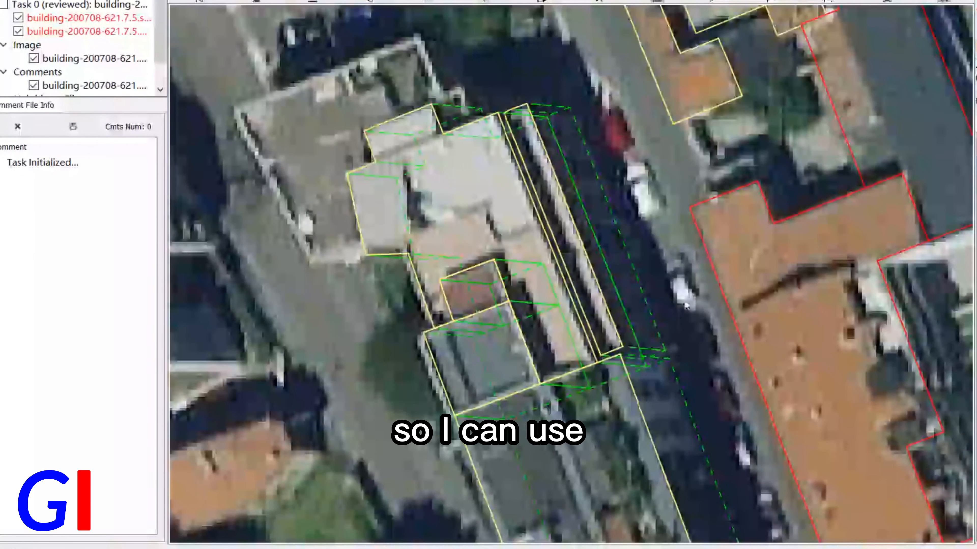
key("space")
key("space")
key("space")
key("space")
key("space")
key("space")
key("space")
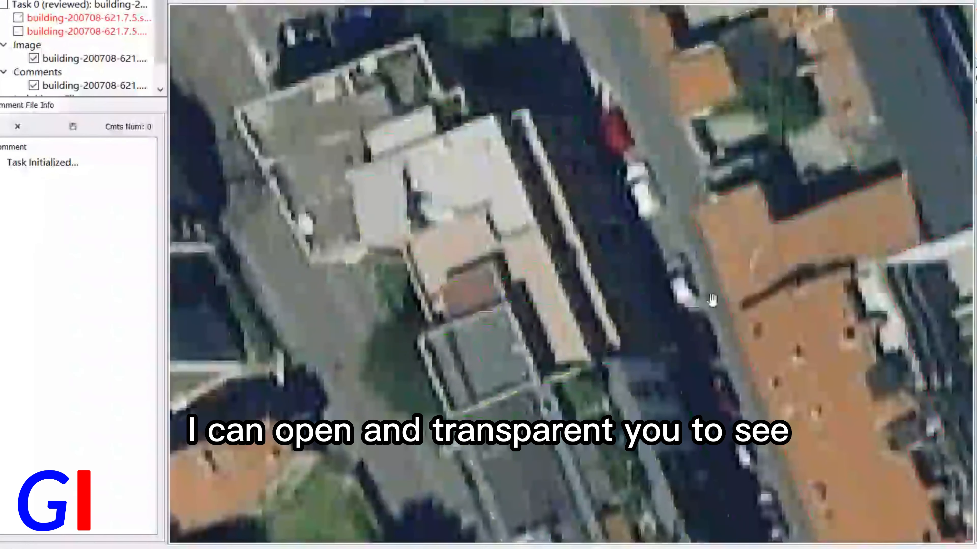
key("space")
key("space")
key("space")
key("space")
key("space")
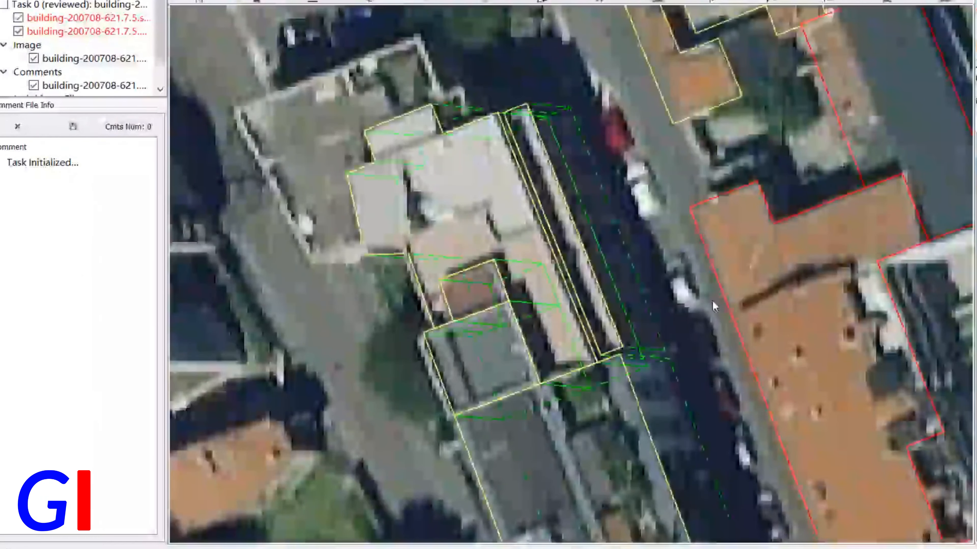
key("space")
key("space")
key("space")
key("space")
key("space")
key("space")
key("space")
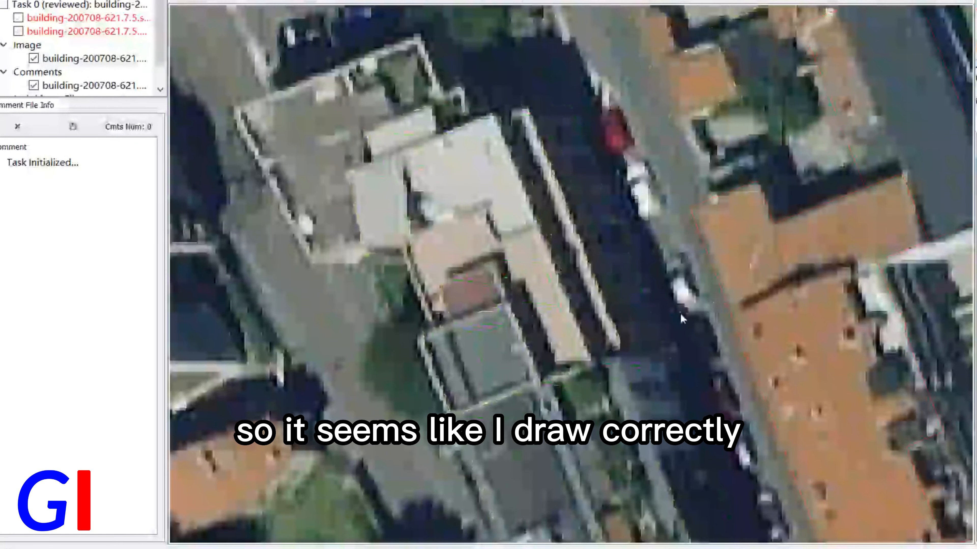
scroll(676, 308, "up", 4)
scroll(676, 309, "down", 3)
key("space")
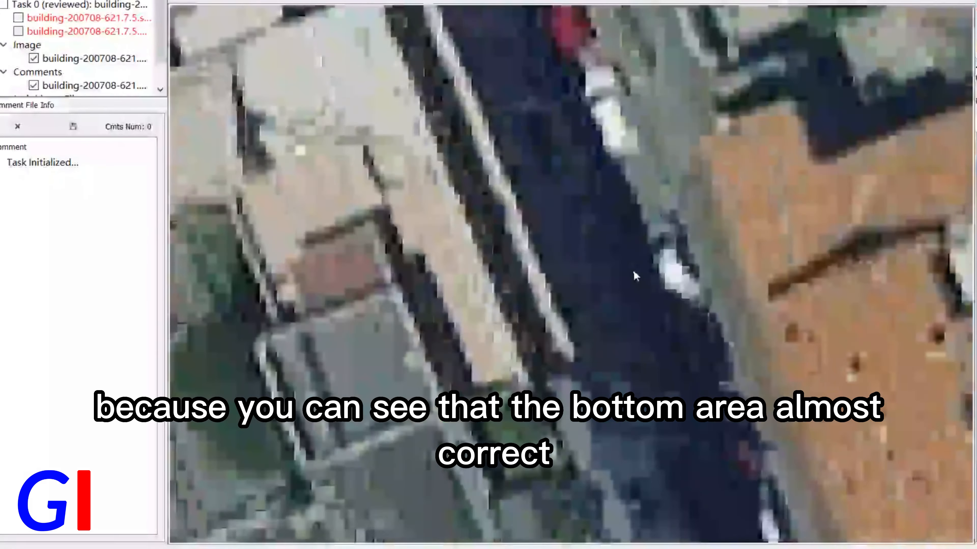
key("space")
key("space")
key("space")
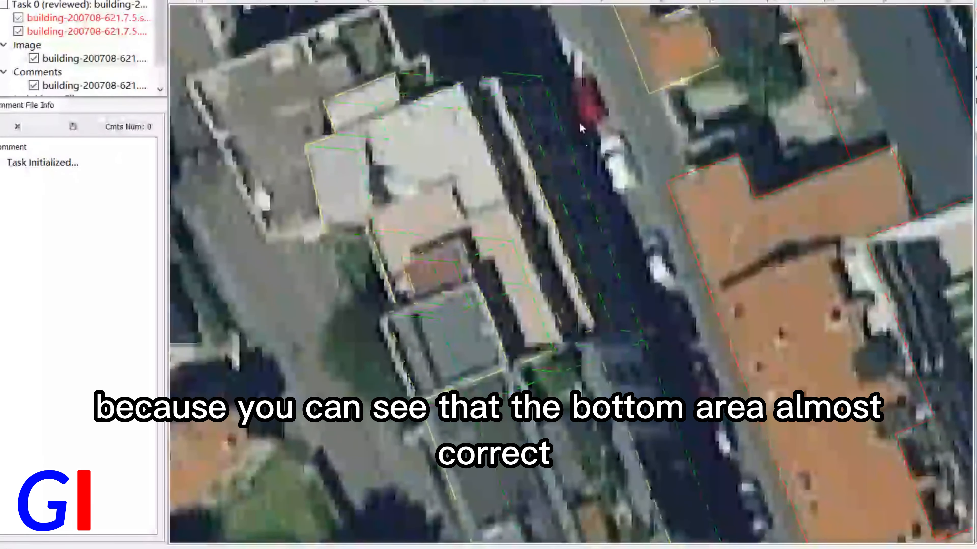
key("space")
key("space")
key("space")
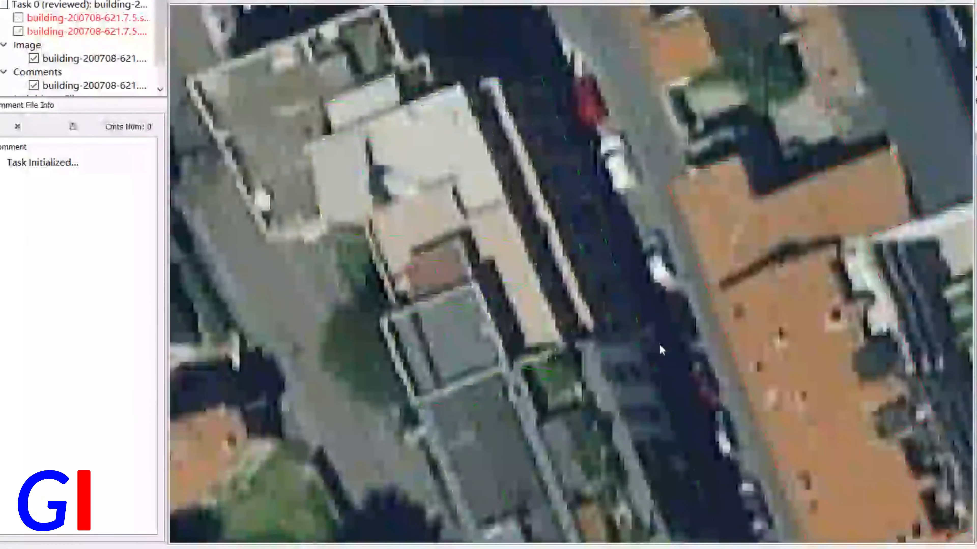
Compare the narrow white-wall building's outline, base and side wall with the aerial image by repeatedly hiding and showing the overlays
key("space")
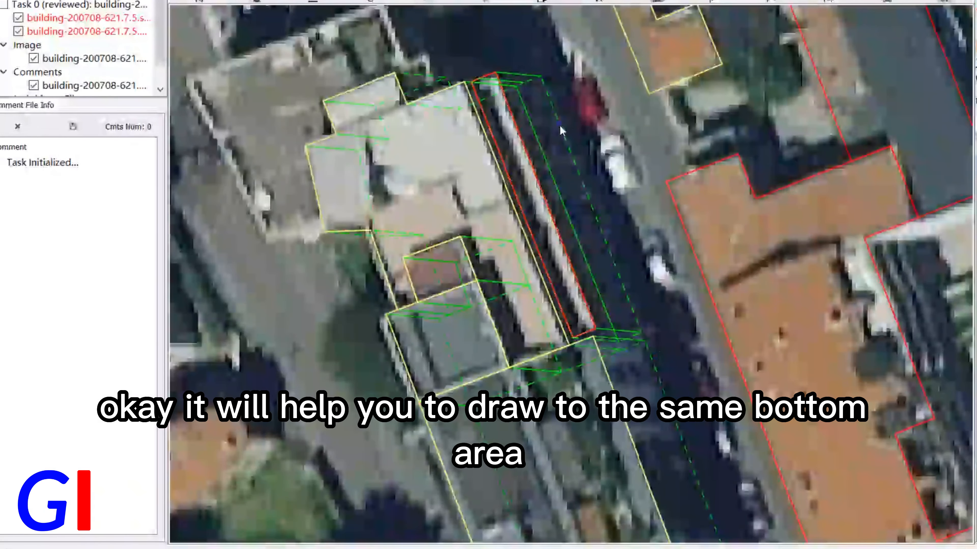
scroll(584, 134, "up", 1)
middle_click_drag(584, 134, 578, 161)
key("space")
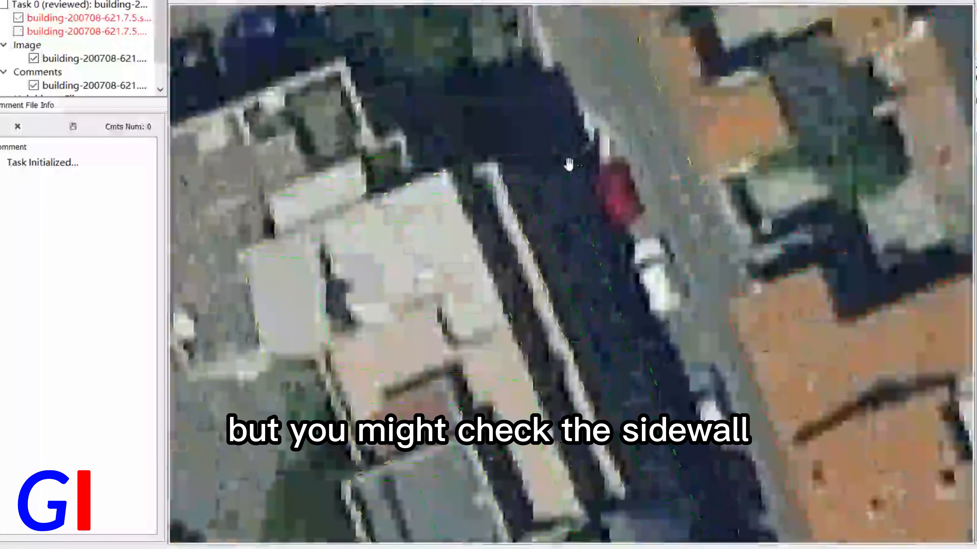
key("space")
key("space")
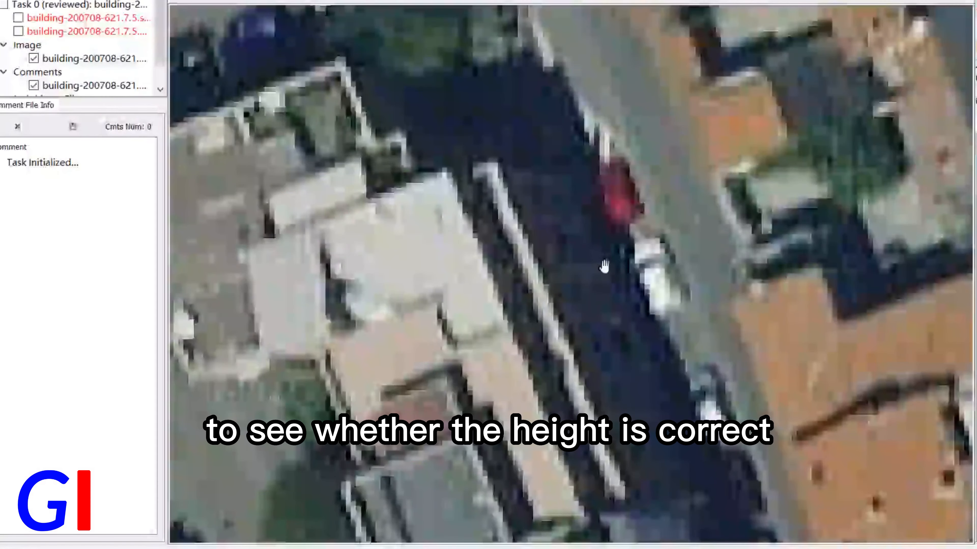
key("space")
key("space")
key("space")
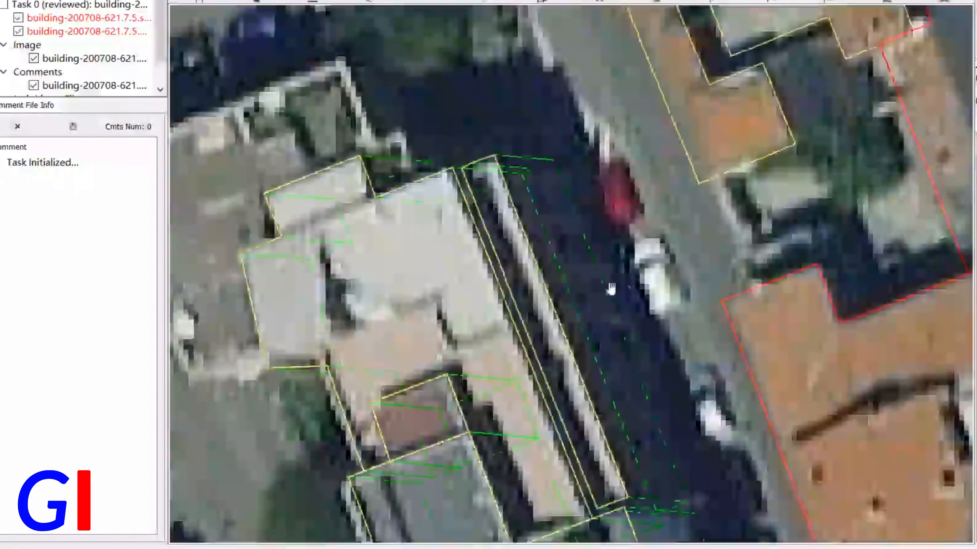
scroll(625, 307, "down", 3)
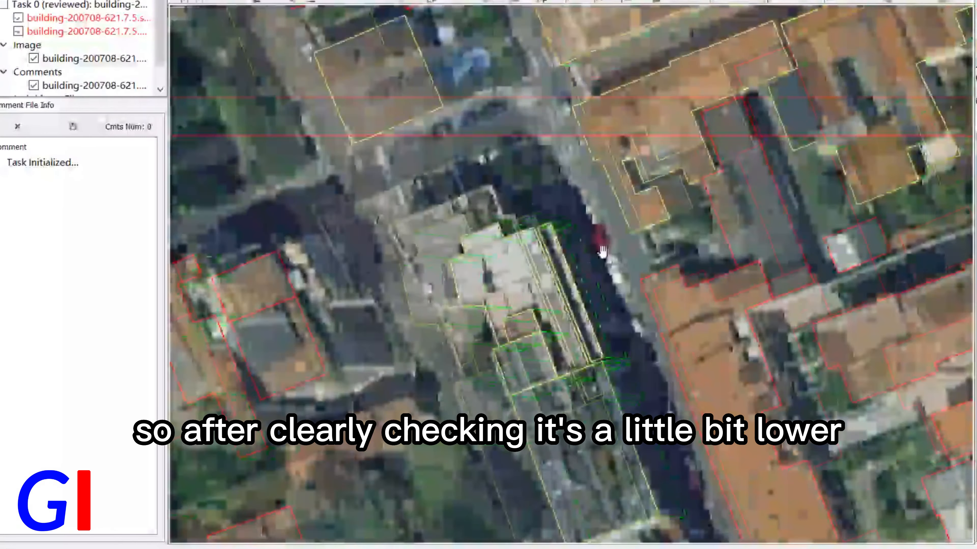
scroll(576, 218, "up", 2)
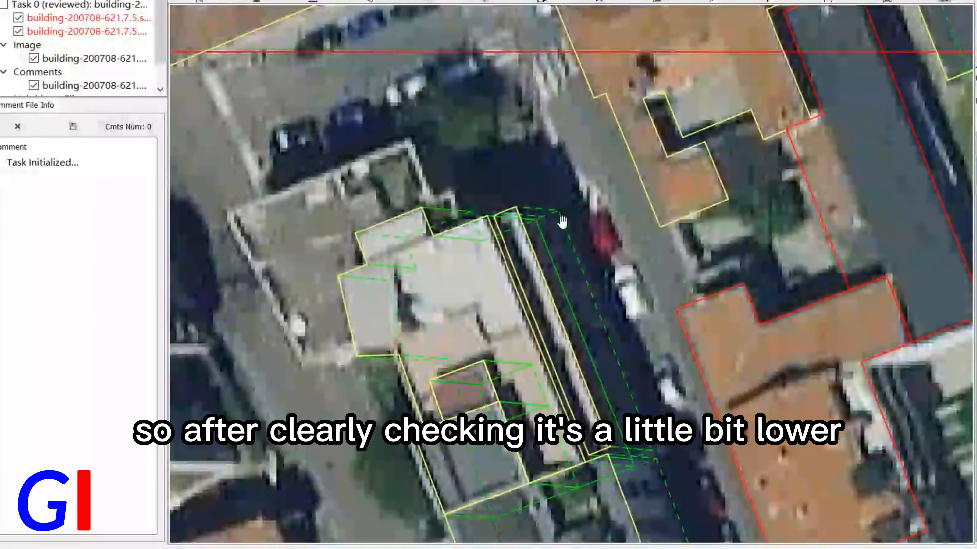
Adjust the narrow white-wall building's height by moving its shared inner edge slightly towards the light-roofed building
left_click(536, 300)
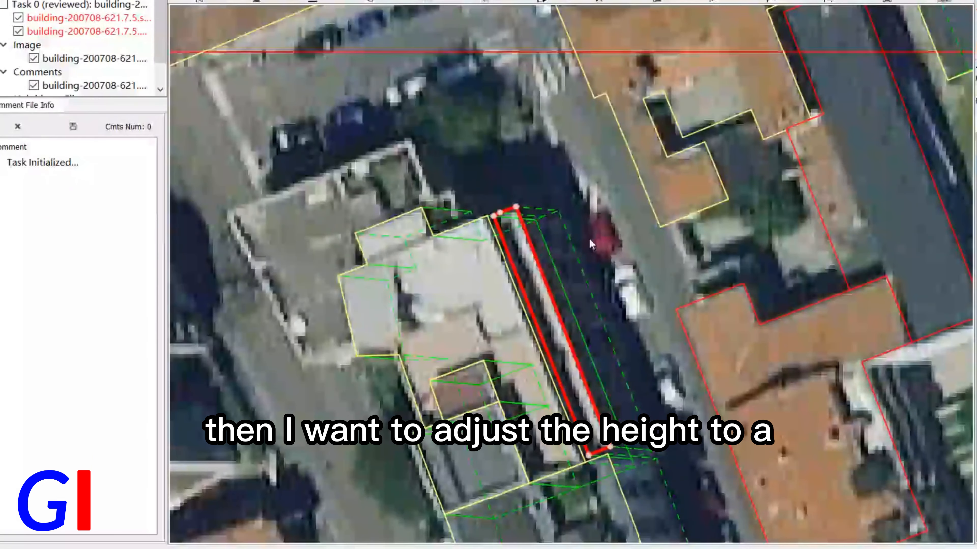
left_click(546, 264)
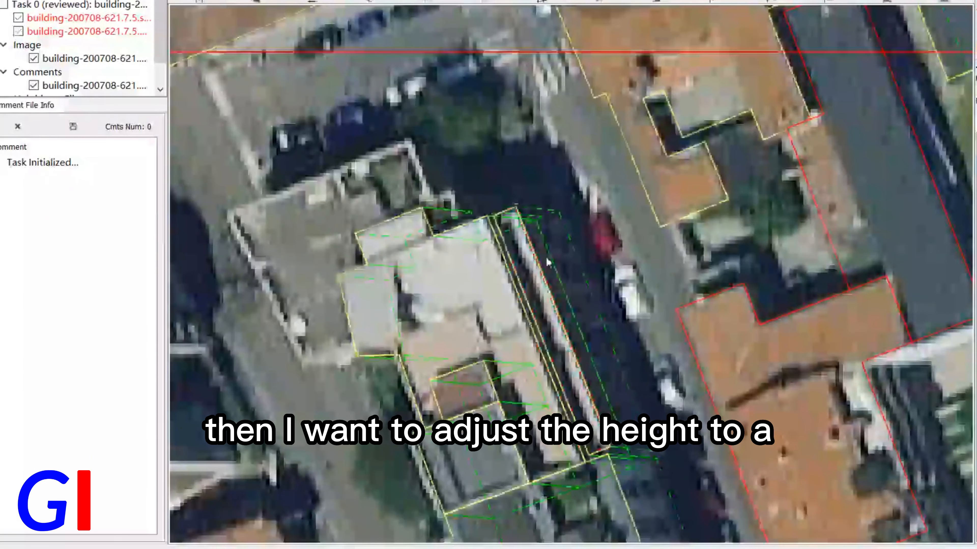
left_click(534, 307)
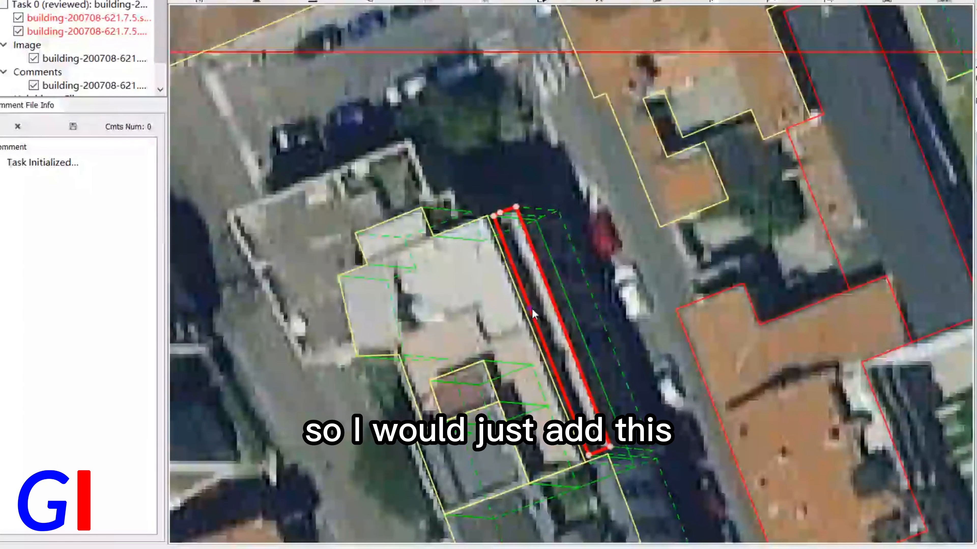
left_click(531, 310)
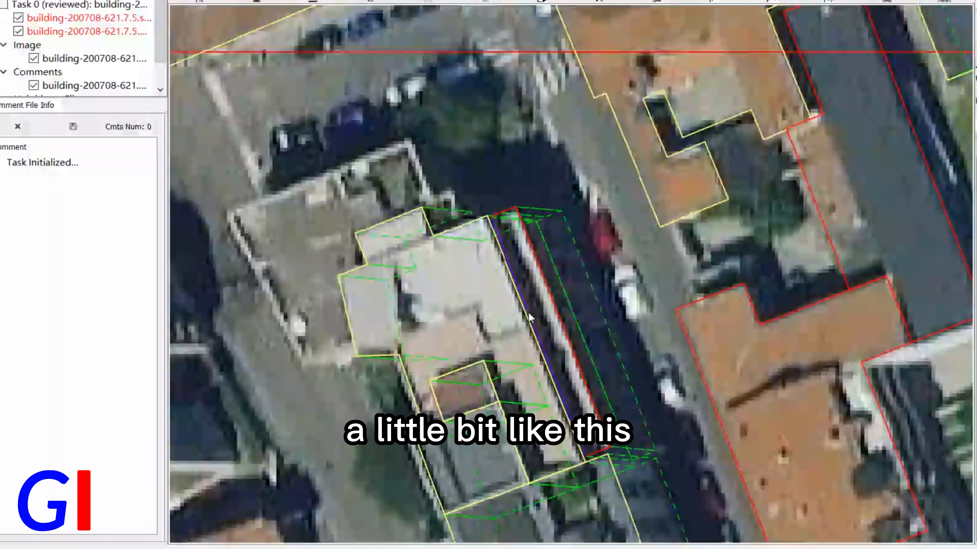
left_click(664, 353)
Re-examine the adjusted narrow building's outline and projected base against the aerial image and the surrounding buildings
scroll(616, 264, "up", 3)
scroll(564, 223, "down", 2)
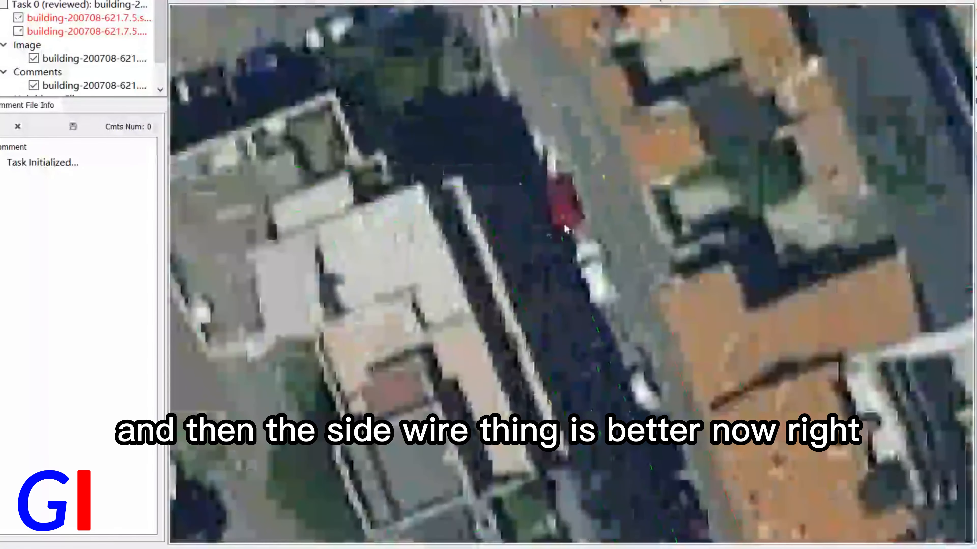
scroll(573, 236, "down", 2)
scroll(626, 233, "down", 1)
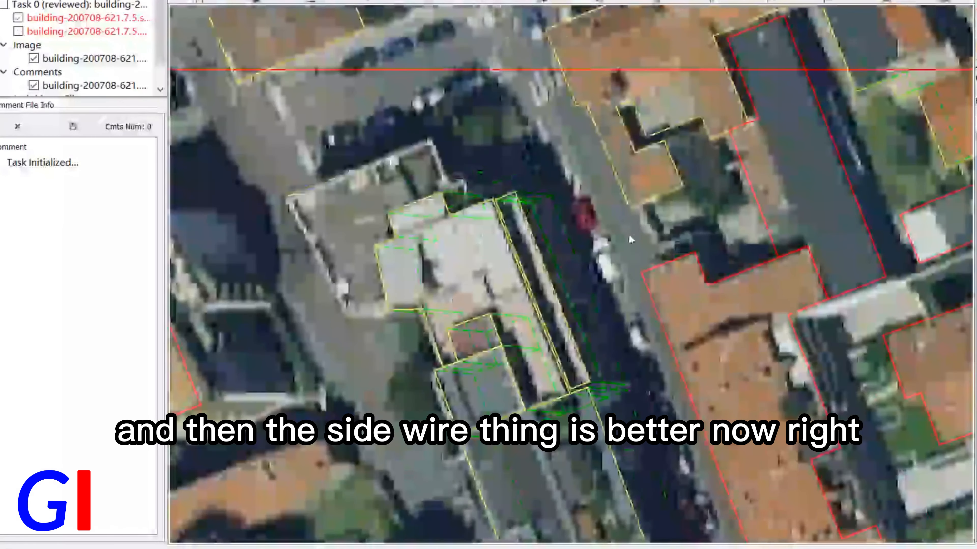
scroll(614, 286, "up", 1)
scroll(614, 282, "down", 2)
scroll(615, 285, "down", 1)
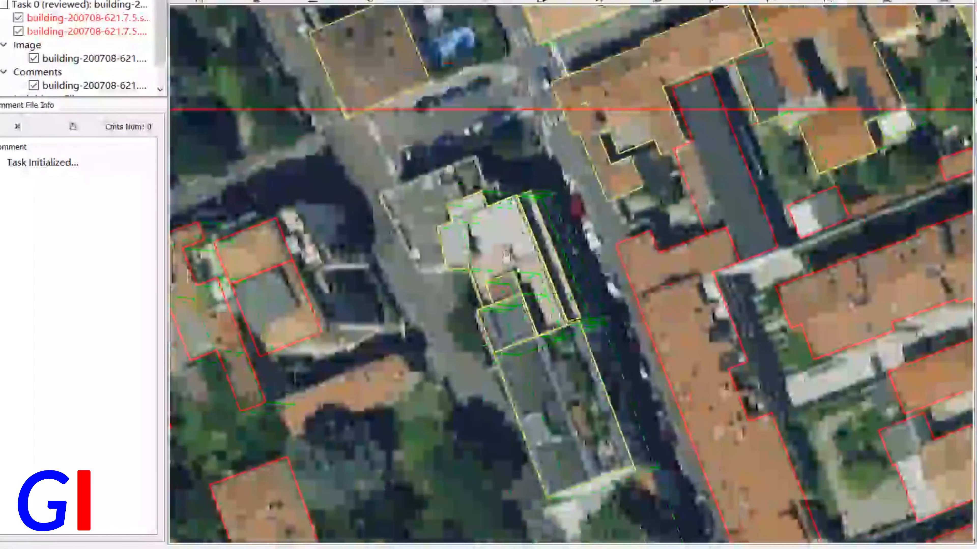
scroll(611, 346, "up", 2)
scroll(551, 285, "up", 3)
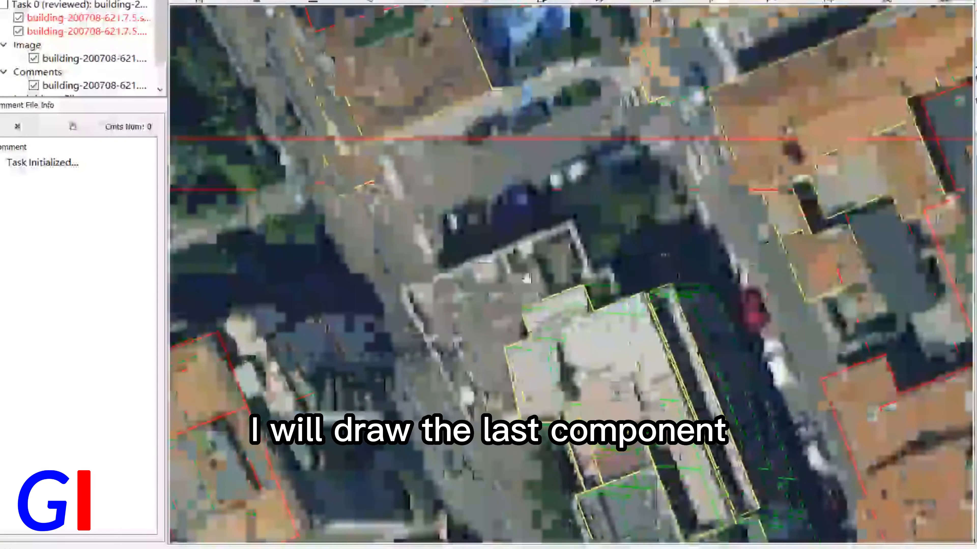
key("space")
key("space")
left_click_drag(570, 354, 555, 290)
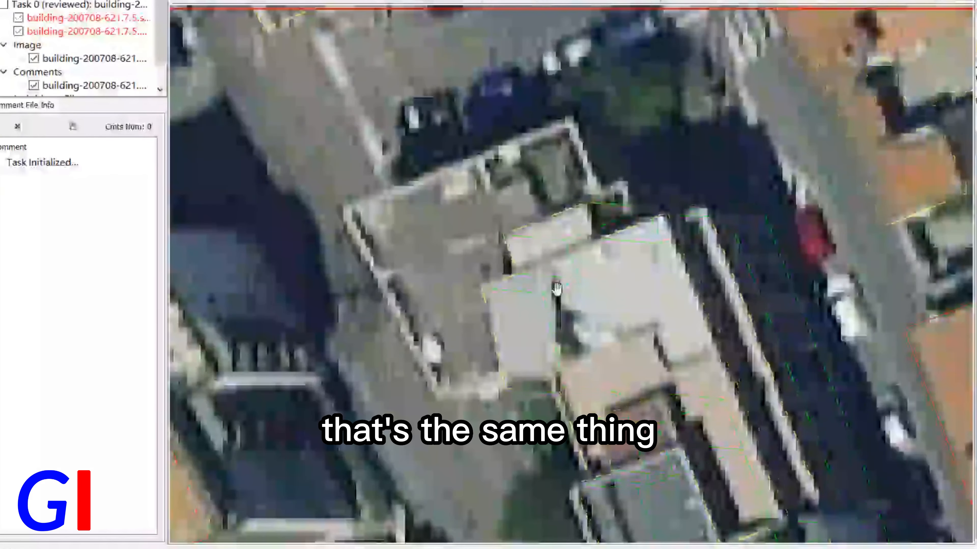
left_click(441, 394)
left_click(539, 362)
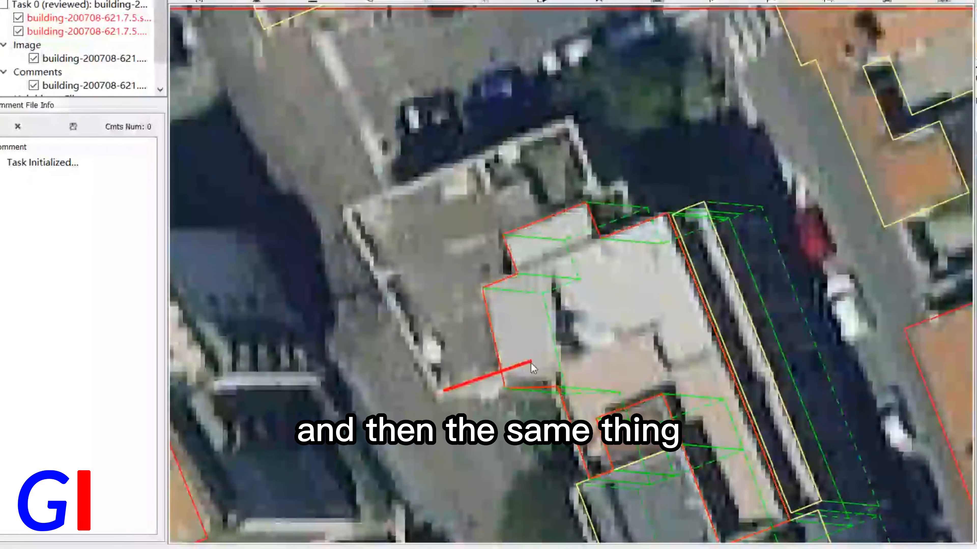
key("Escape")
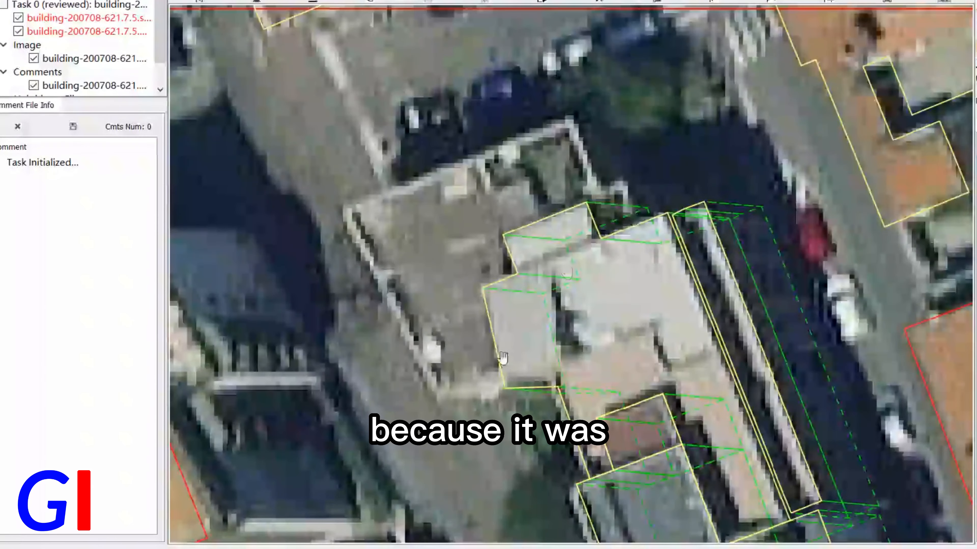
Start the grey flat-roofed building's outline at its street-side corner and trace the light-roofed building's stepped shared edge up to the small projection
scroll(559, 221, "down", 3)
scroll(558, 208, "up", 2)
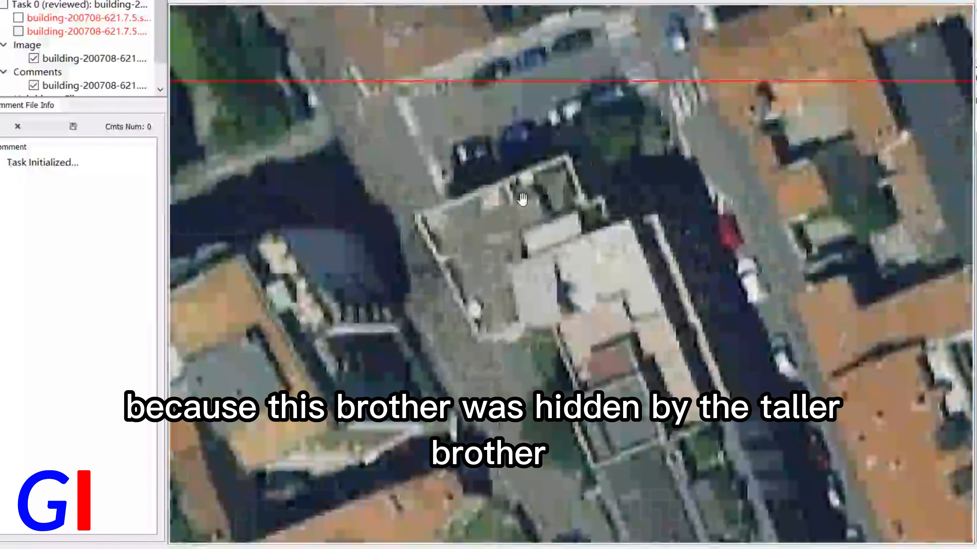
key("space")
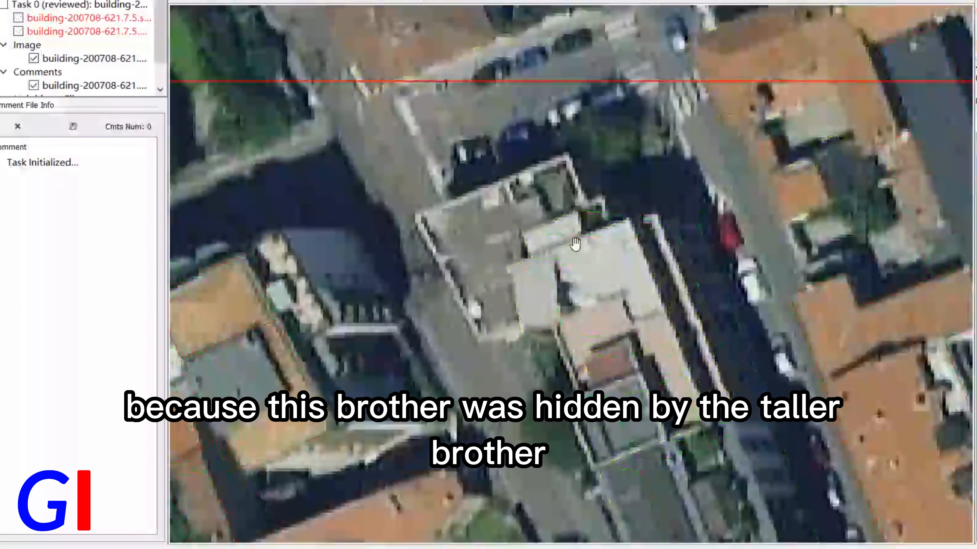
key("space")
scroll(502, 284, "up", 2)
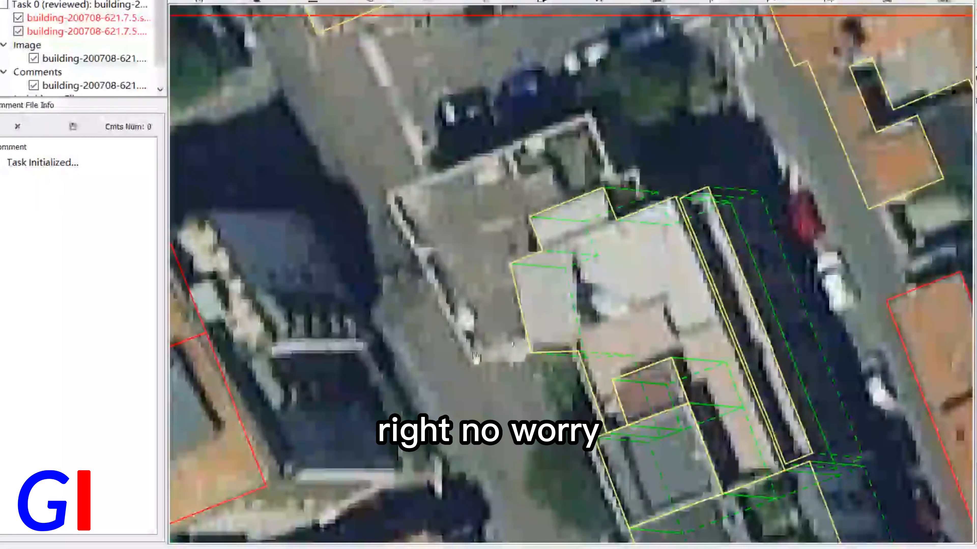
left_click(470, 356)
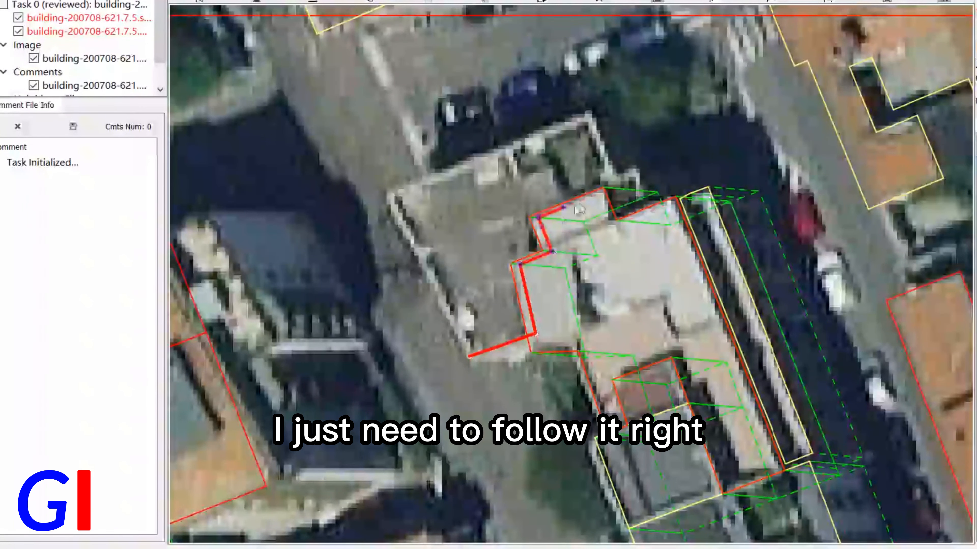
scroll(647, 218, "up", 3)
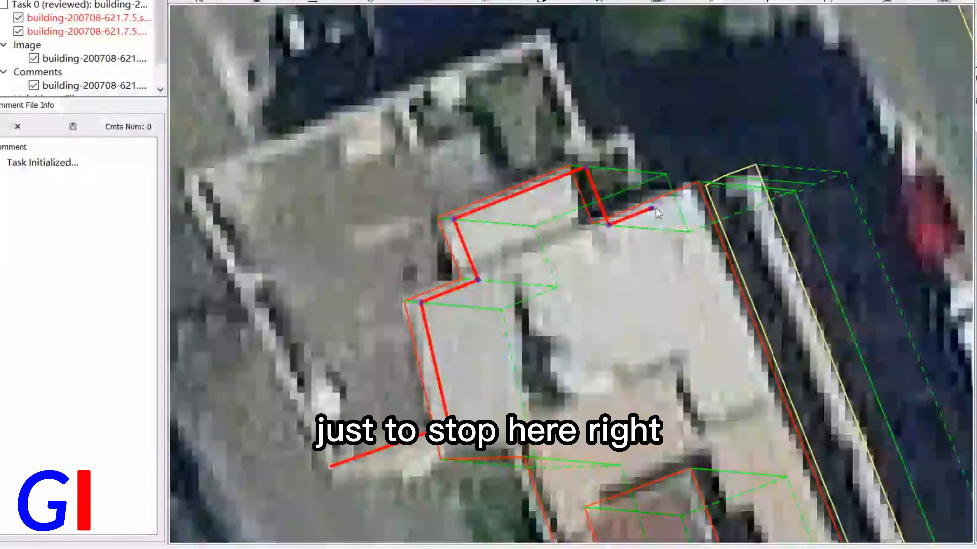
scroll(631, 131, "down", 2)
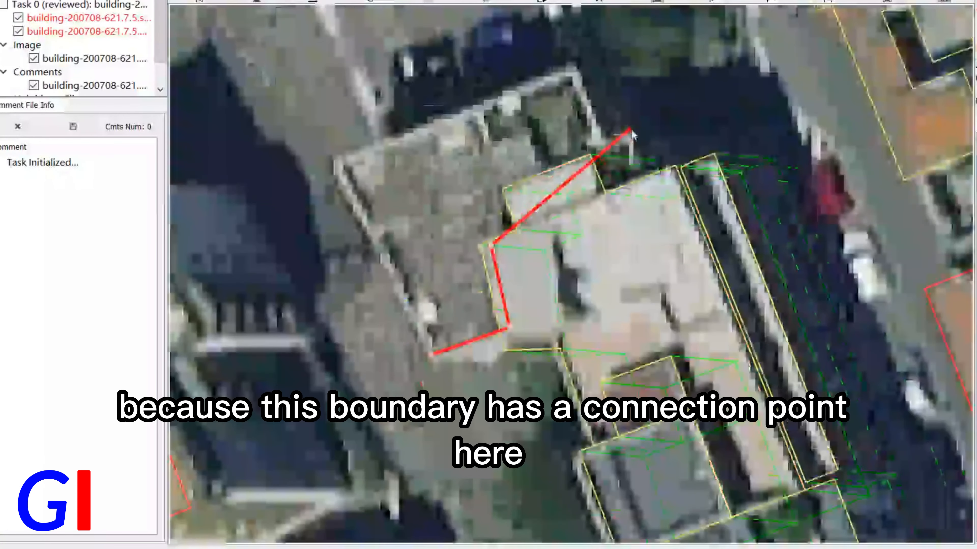
scroll(646, 171, "up", 2)
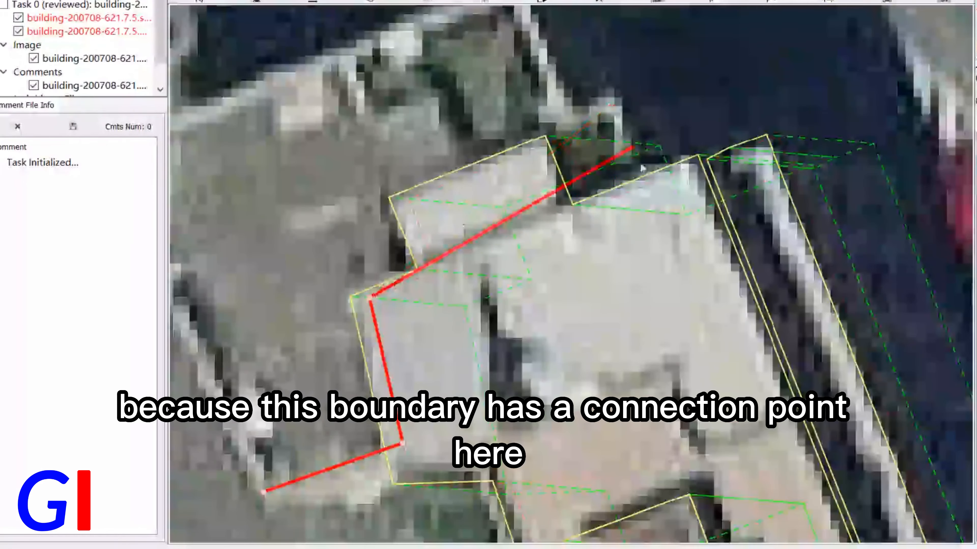
scroll(651, 185, "down", 1)
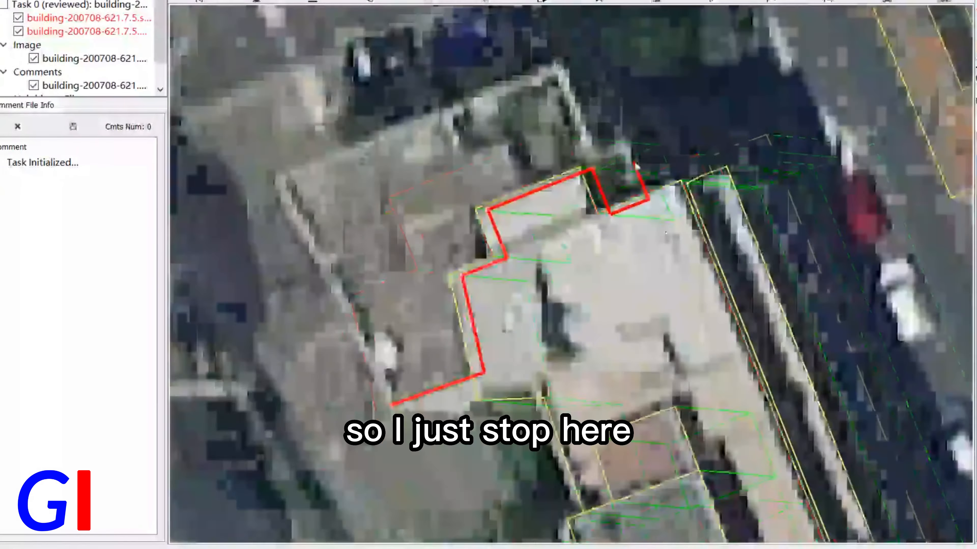
Outline the grey building's small projection and remaining outer walls with right-angle corners, closing the polygon at its starting point
left_click(623, 138)
left_click(572, 67)
left_click(458, 102)
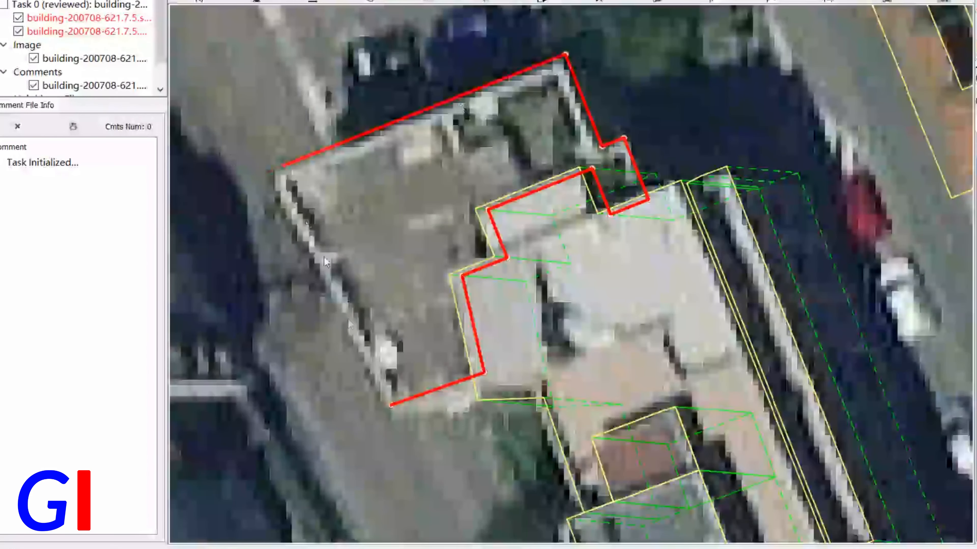
double_click(335, 336)
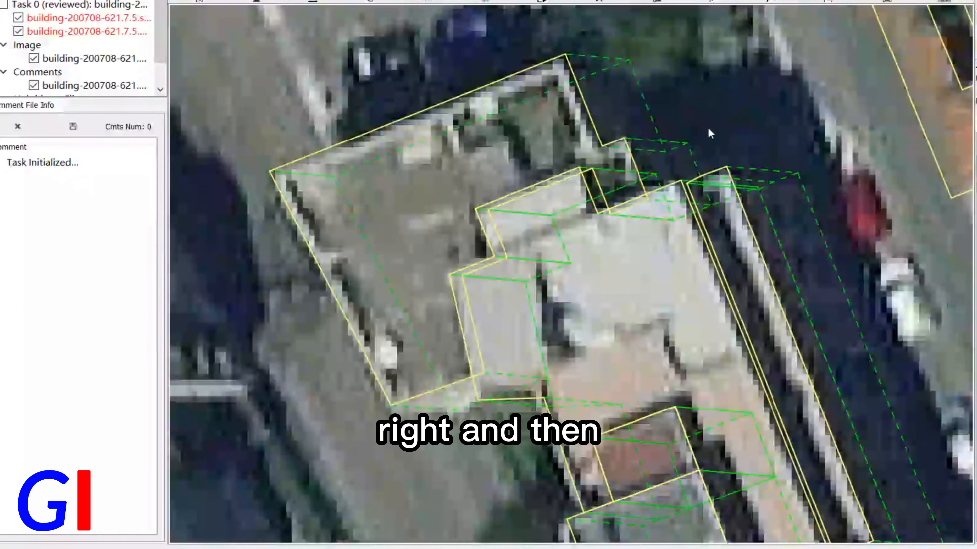
Check the grey flat-roofed building's outline and projected base against the aerial image and the neighbouring bases
scroll(710, 132, "down", 2)
middle_click_drag(723, 159, 631, 315)
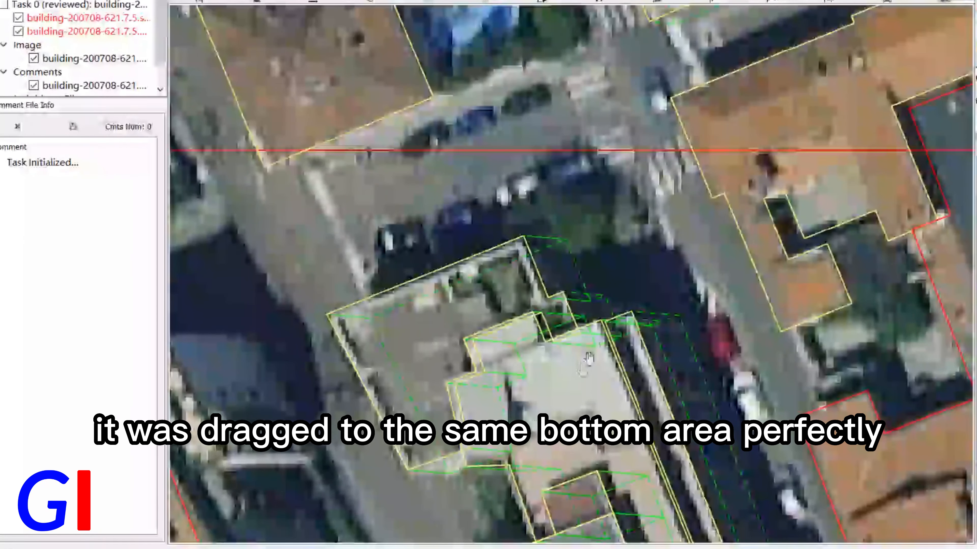
scroll(621, 284, "up", 2)
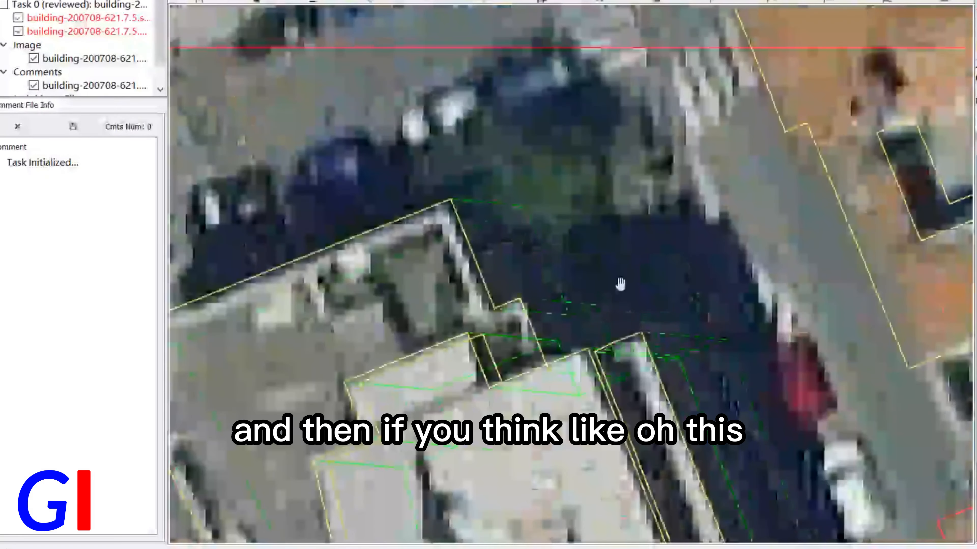
scroll(621, 284, "down", 3)
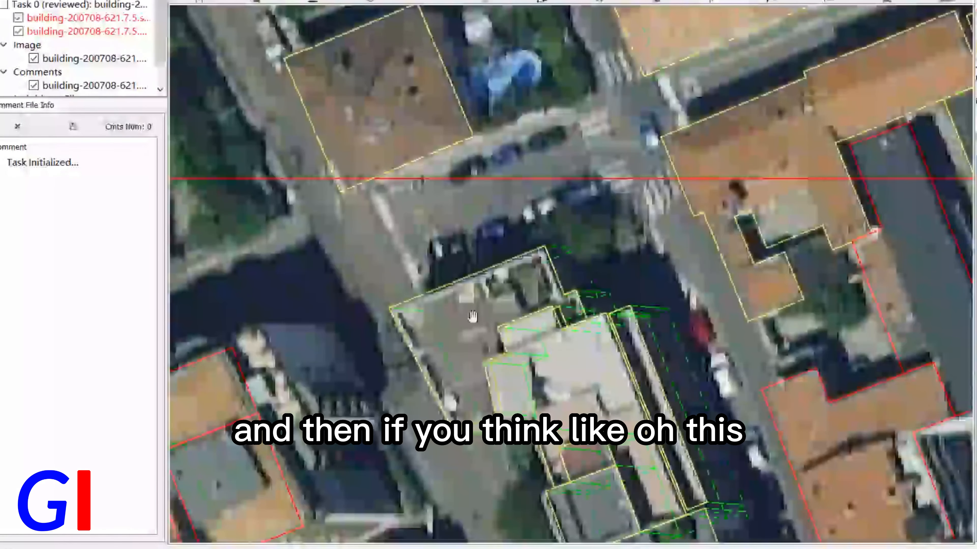
key("space")
key("space")
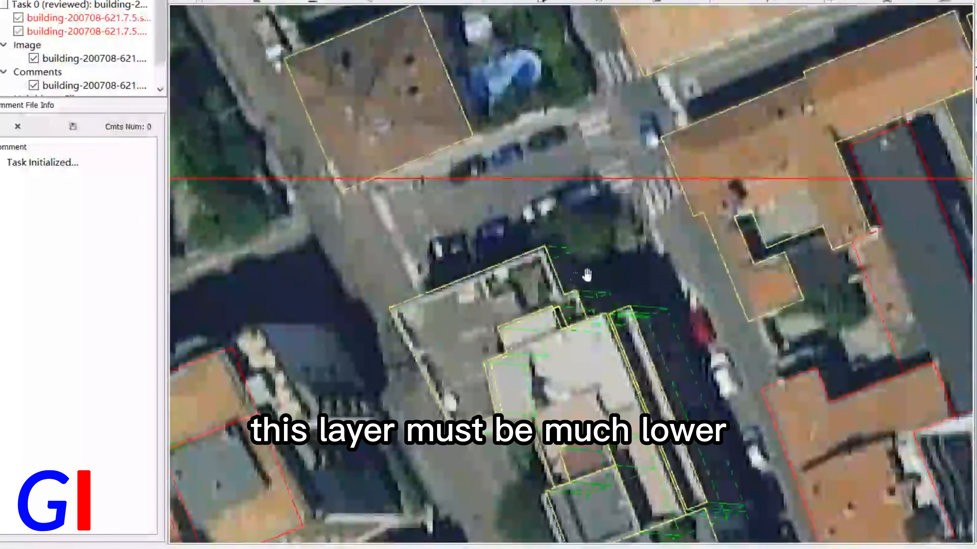
scroll(615, 280, "up", 2)
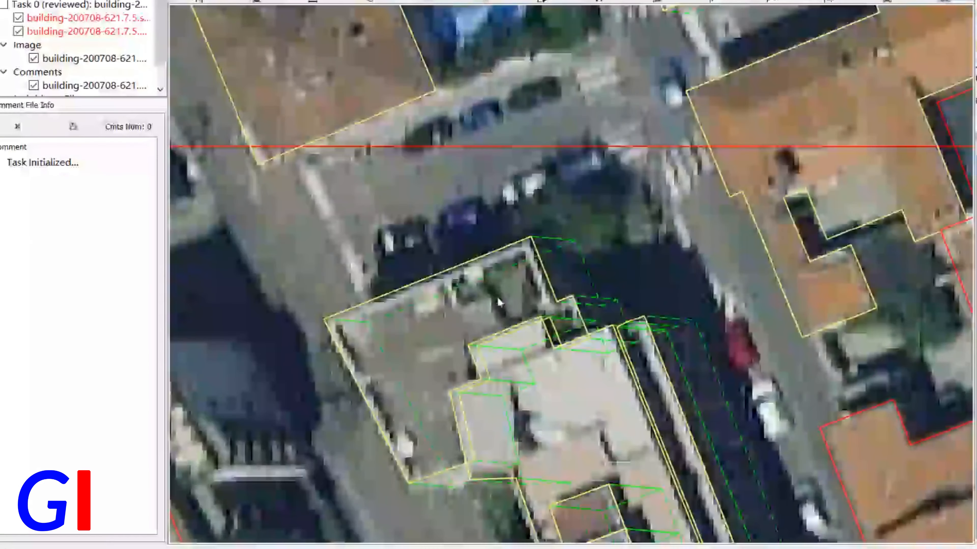
Correct the grey flat-roofed building's height by shifting its stepped shared edge slightly further into the light-roofed building
left_click(512, 298)
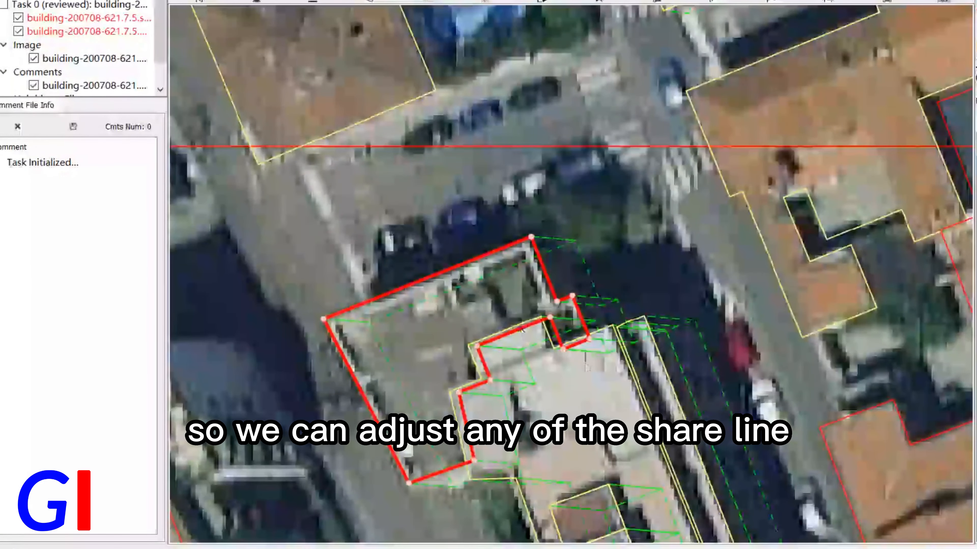
key("Escape")
left_click(500, 340)
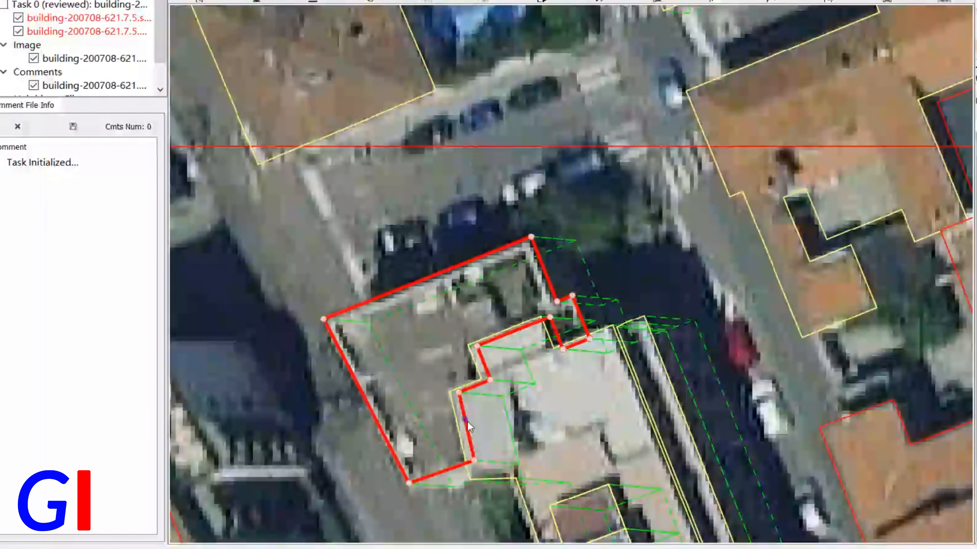
left_click_drag(465, 420, 483, 420)
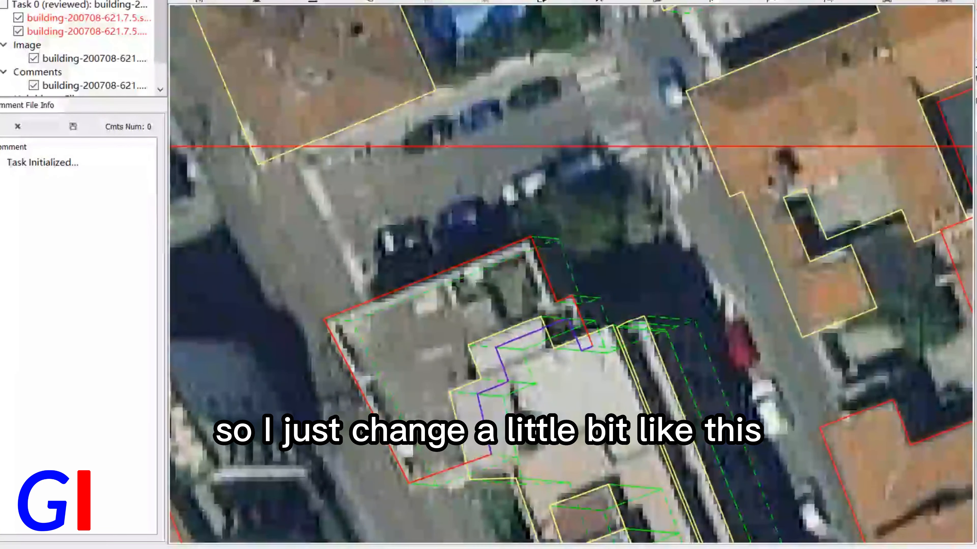
left_click(482, 421)
Compare the grey flat-roofed building's adjusted outline with the bare aerial image by hiding and showing the vector overlays
key("space")
scroll(632, 251, "down", 4)
scroll(633, 250, "up", 6)
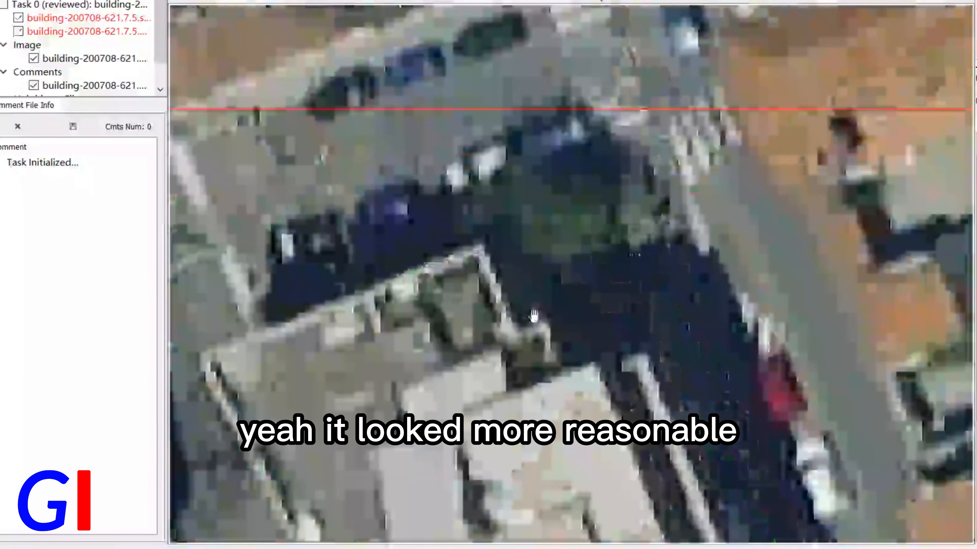
scroll(572, 233, "down", 4)
key("space")
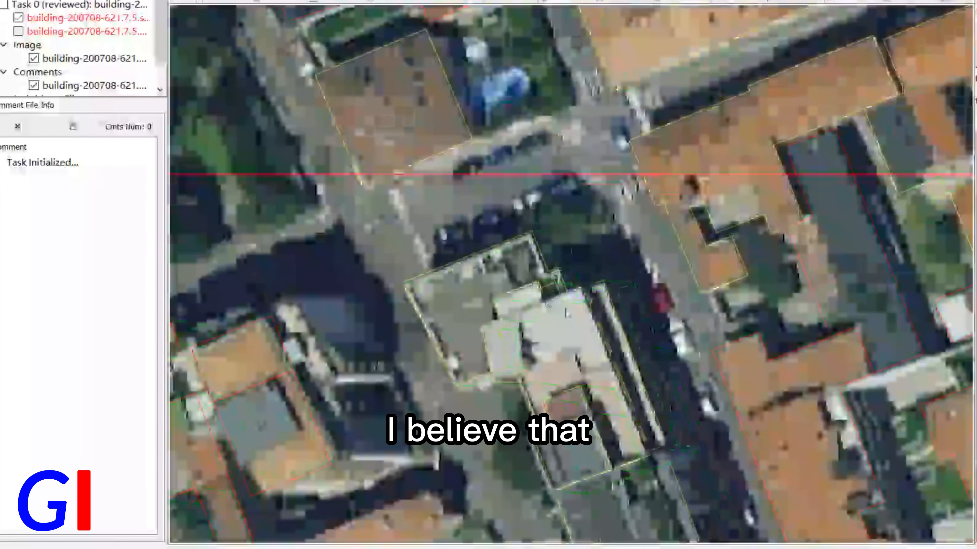
scroll(580, 271, "up", 2)
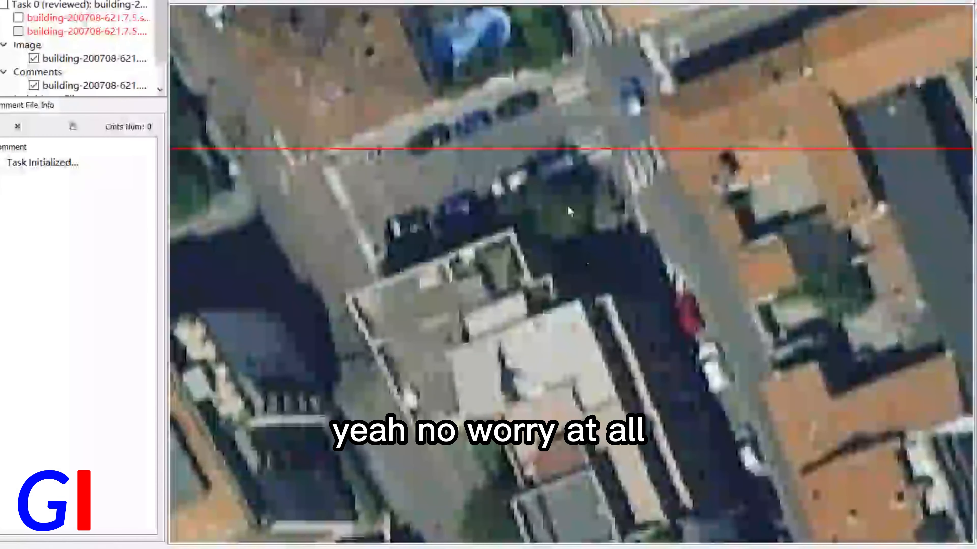
key("space")
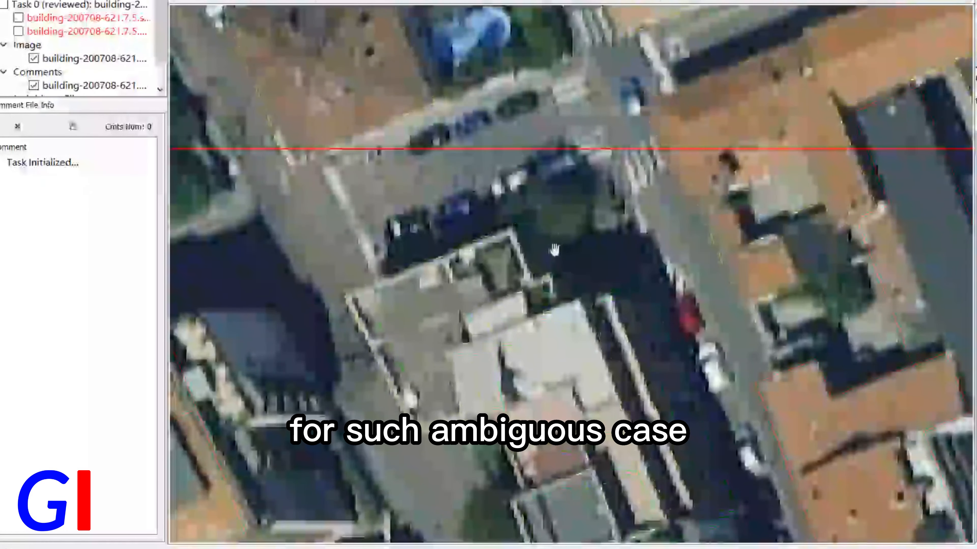
key("space")
key("space")
key("space")
scroll(552, 247, "down", 3)
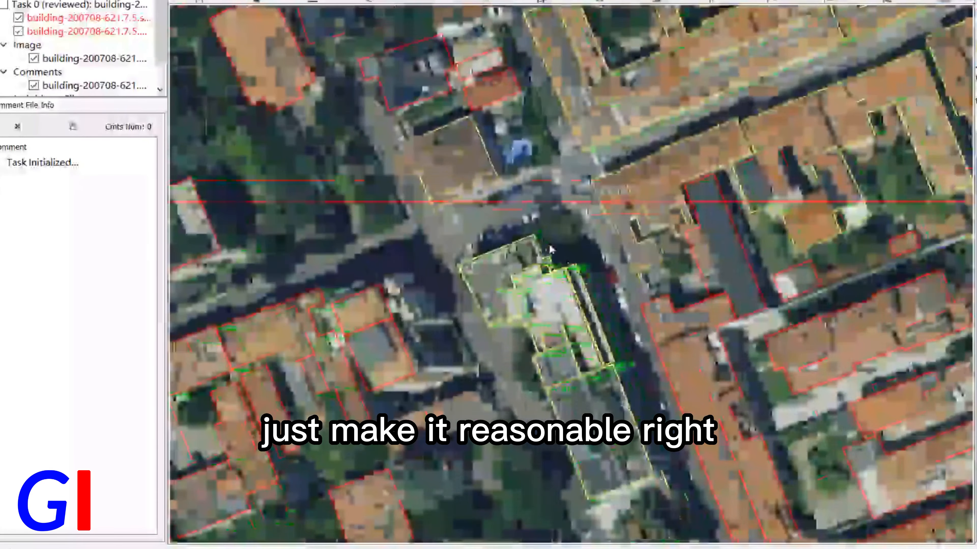
Examine the projected bases of all the adjoining buildings and how they line up on the ground
key("space")
key("space")
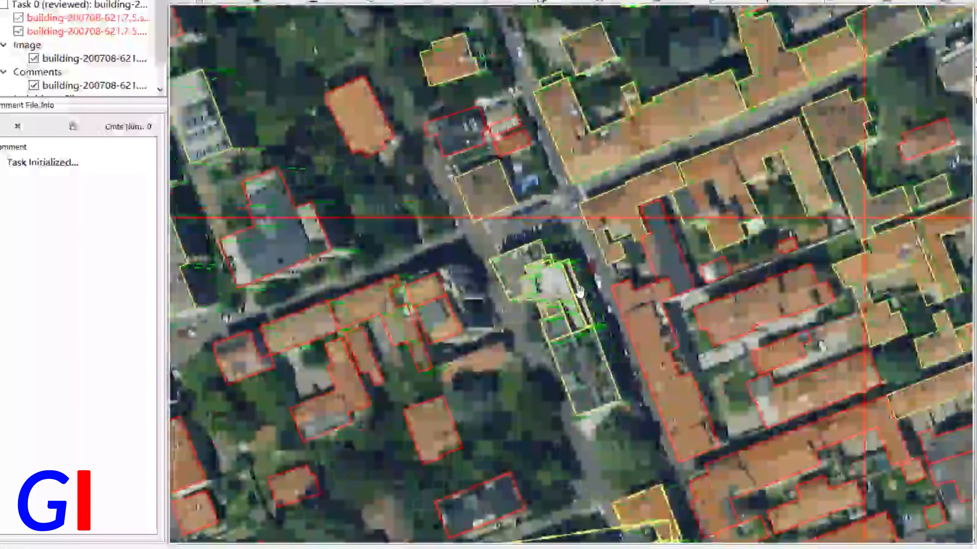
scroll(563, 269, "down", 1)
scroll(563, 270, "up", 2)
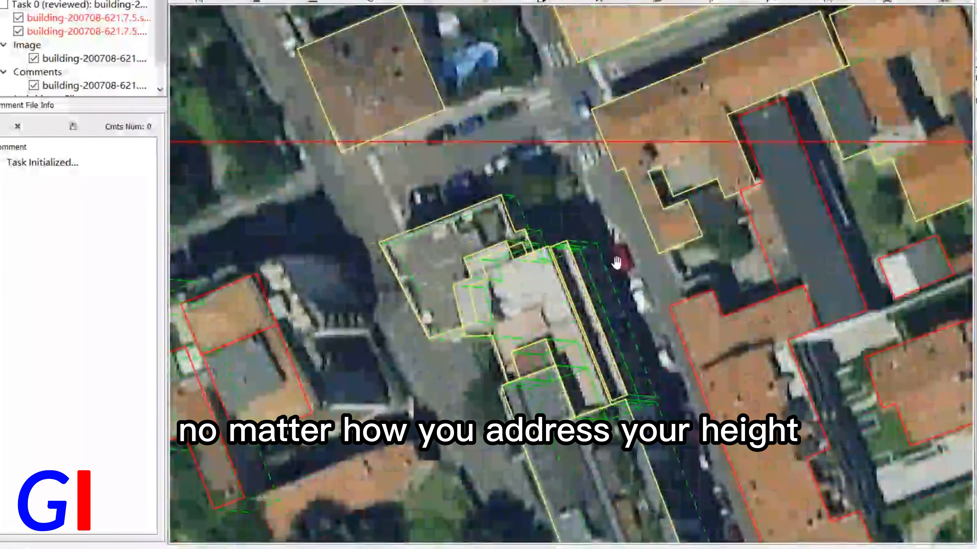
scroll(576, 234, "up", 2)
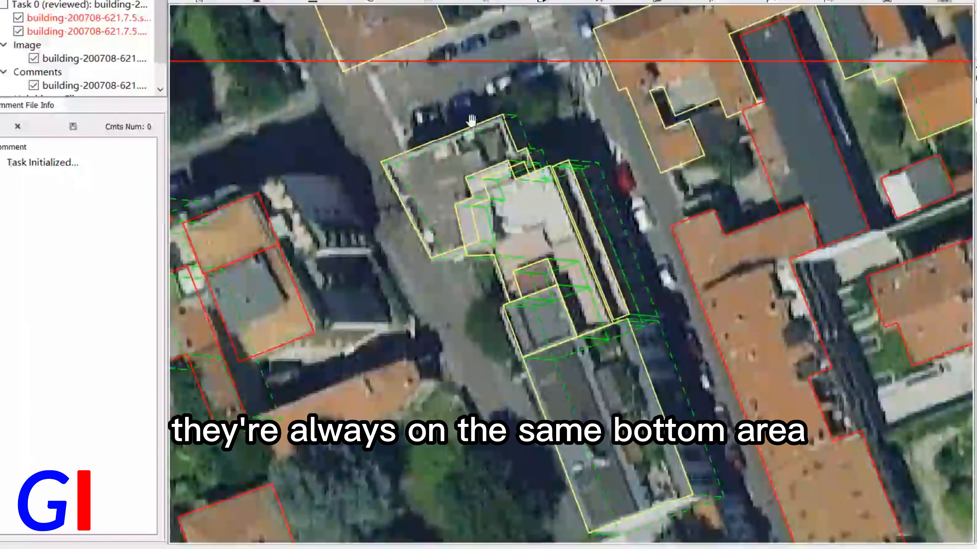
scroll(470, 127, "down", 2)
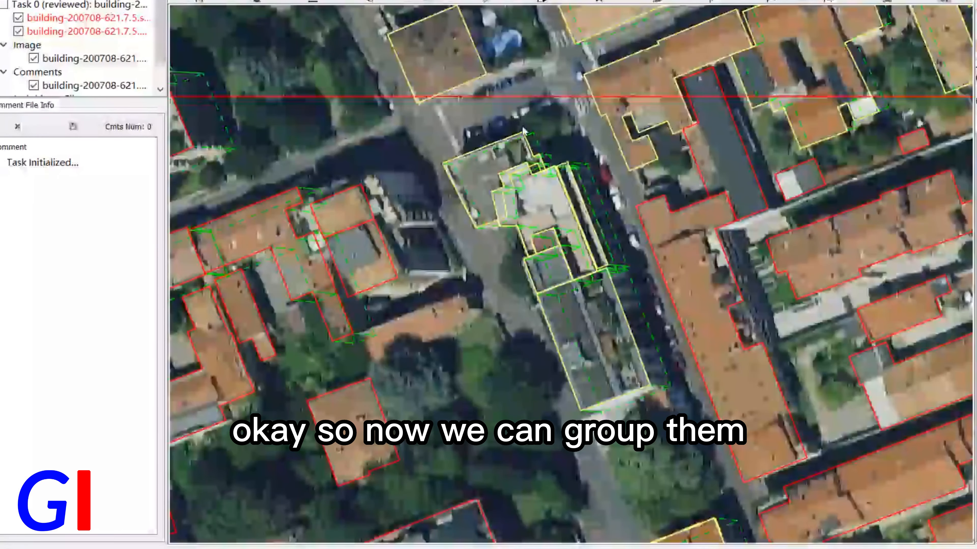
Group the adjoining building outlines of the block, from the grey flat-roofed building to the long dark-roofed one
left_click_drag(514, 171, 588, 336)
key("Escape")
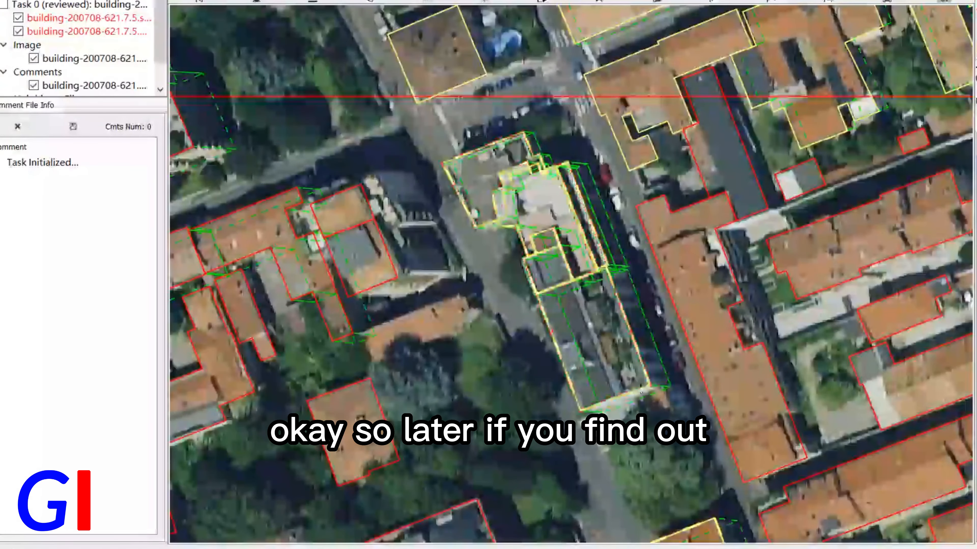
left_click_drag(599, 208, 557, 269)
scroll(556, 269, "up", 2)
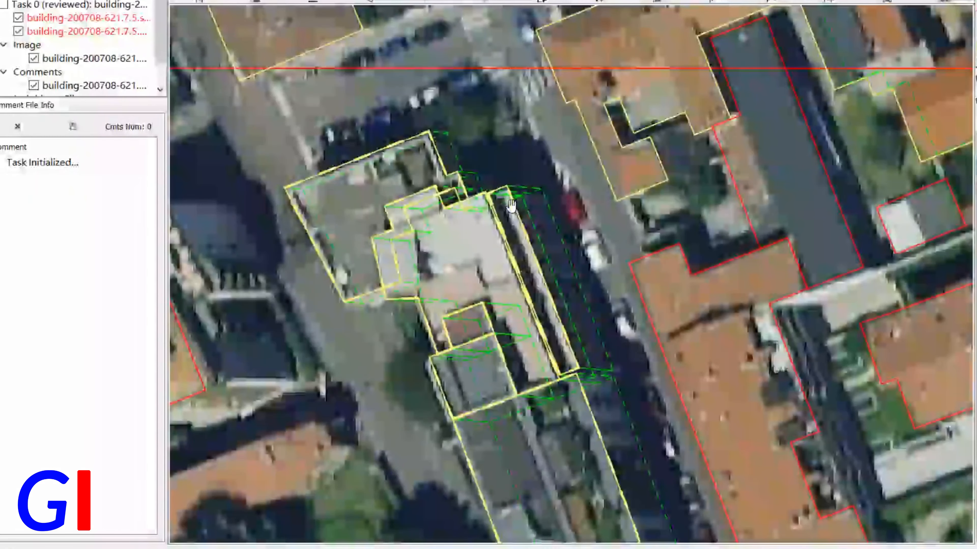
Change the narrow building's height within the group by shifting its long shared edge toward the street
left_click_drag(511, 206, 464, 105)
scroll(461, 111, "up", 2)
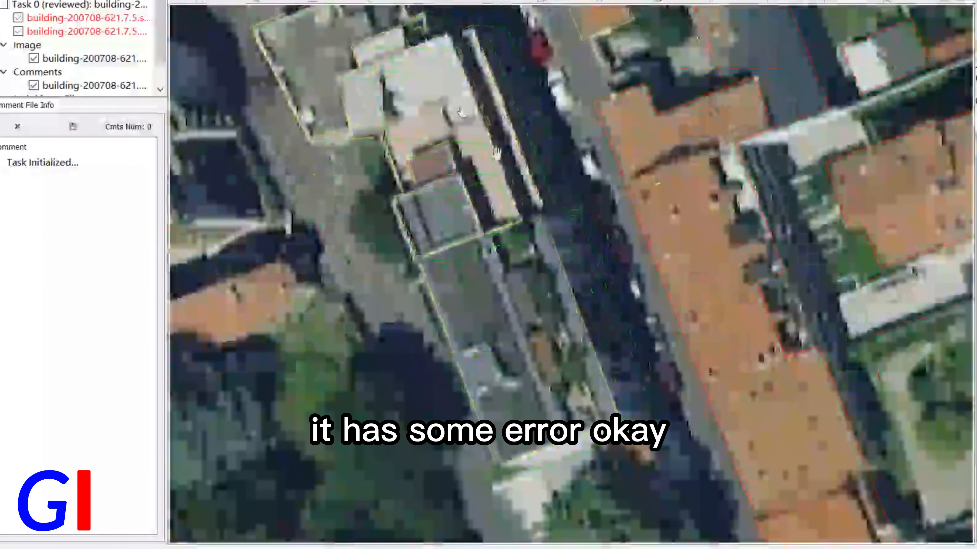
scroll(496, 154, "down", 2)
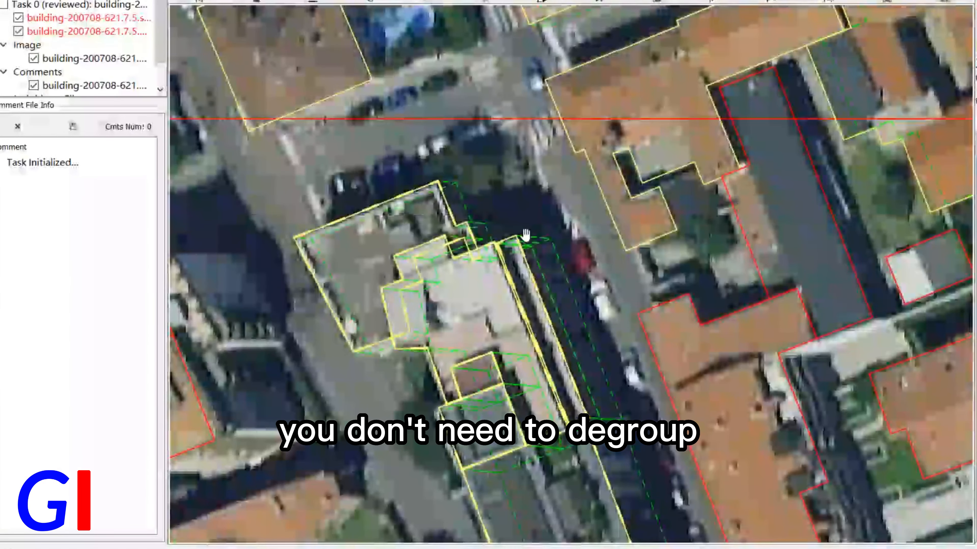
left_click_drag(525, 235, 528, 98)
scroll(561, 226, "up", 2)
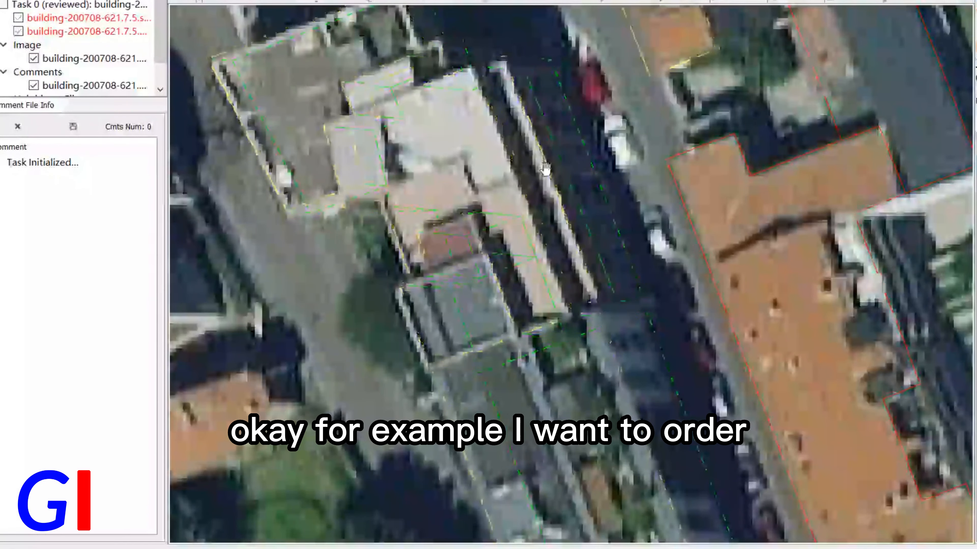
left_click(560, 216)
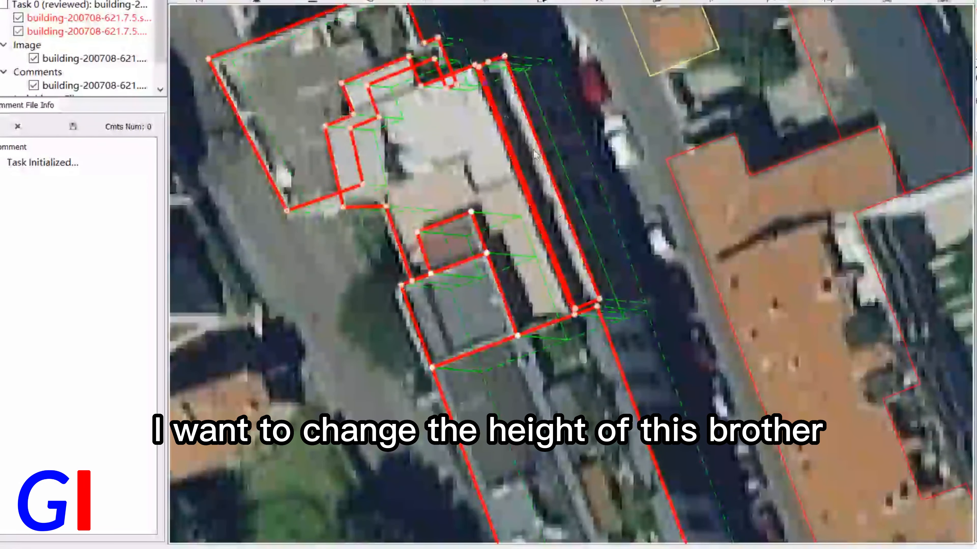
left_click(541, 1)
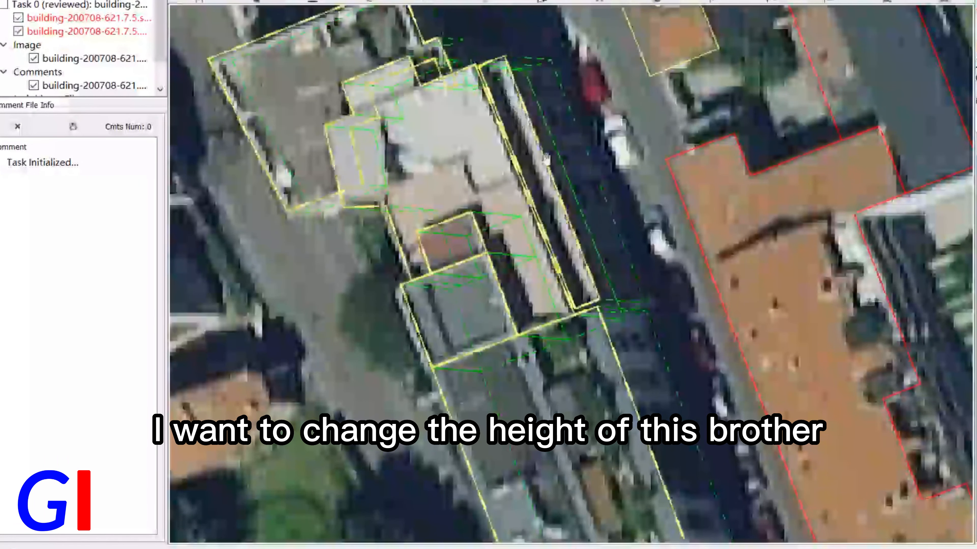
left_click(531, 164)
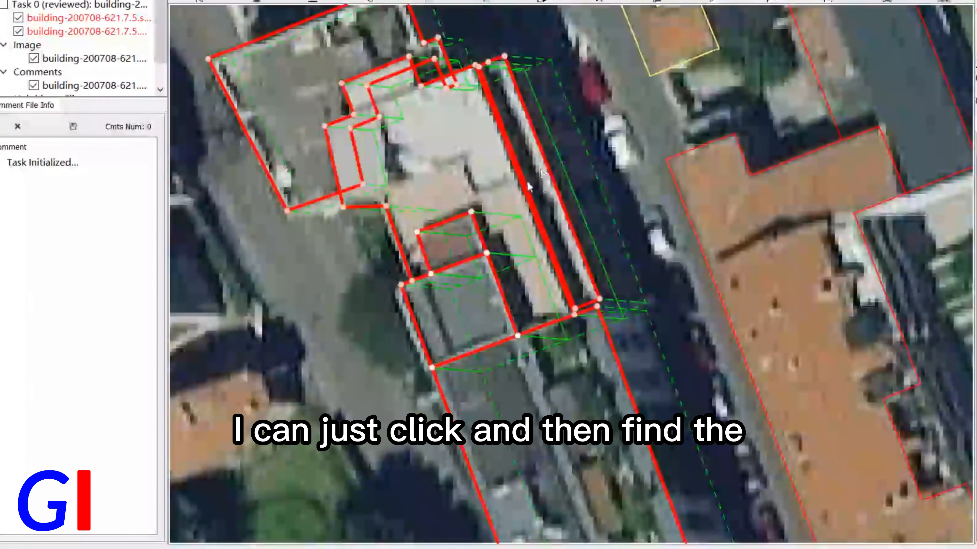
scroll(526, 187, "up", 5)
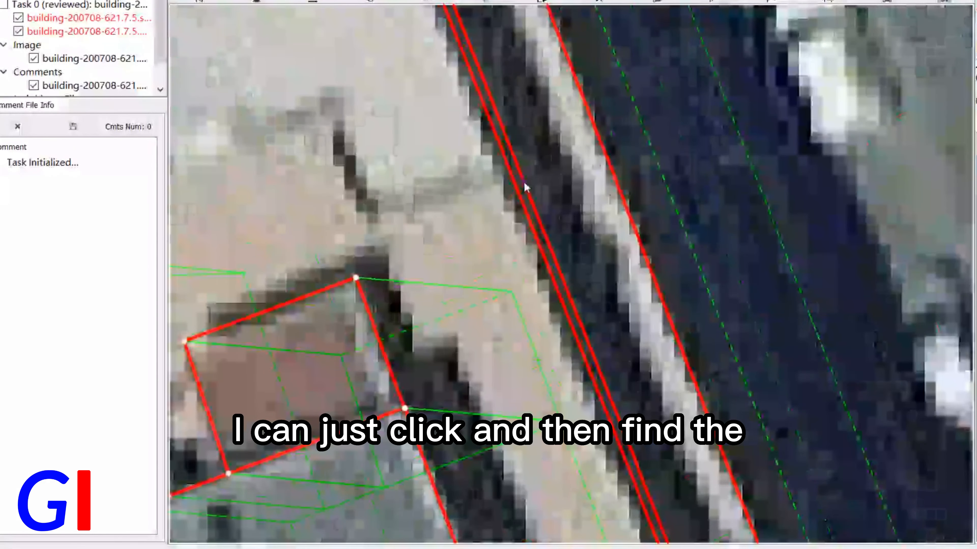
scroll(524, 183, "down", 3)
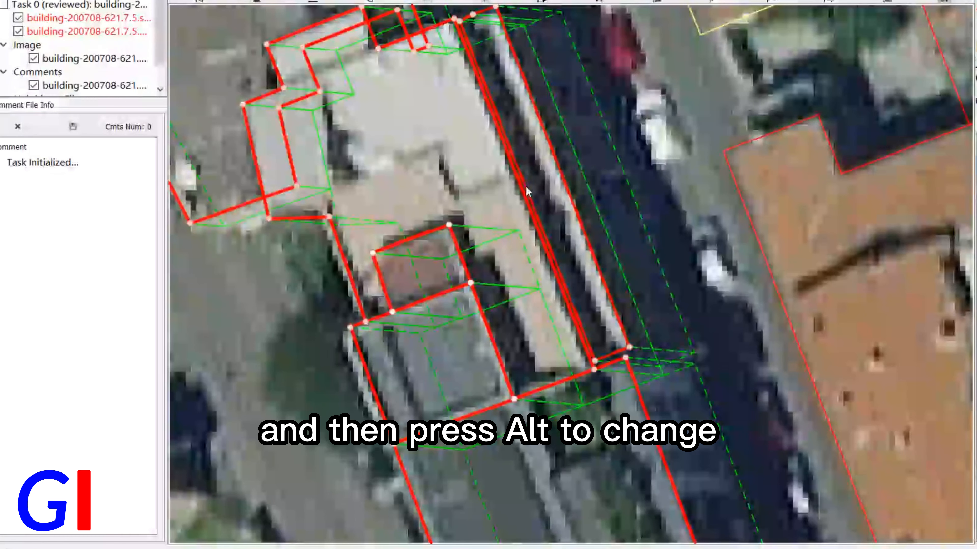
left_click_drag(525, 188, 547, 203, "alt")
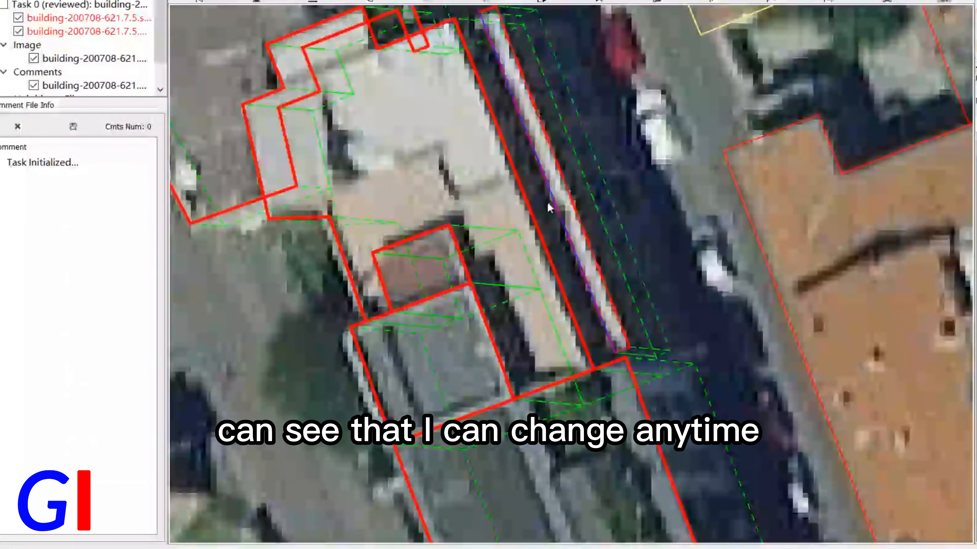
Try a different height for the grouped grey flat-roofed building by shifting its stepped shared edge outward across its own roof
scroll(588, 204, "down", 2)
scroll(589, 201, "down", 3)
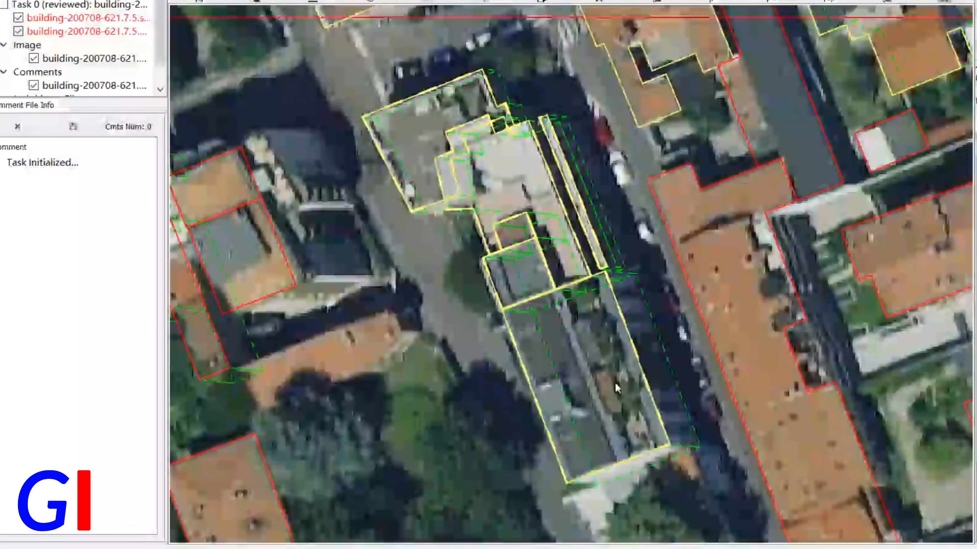
left_click(467, 119)
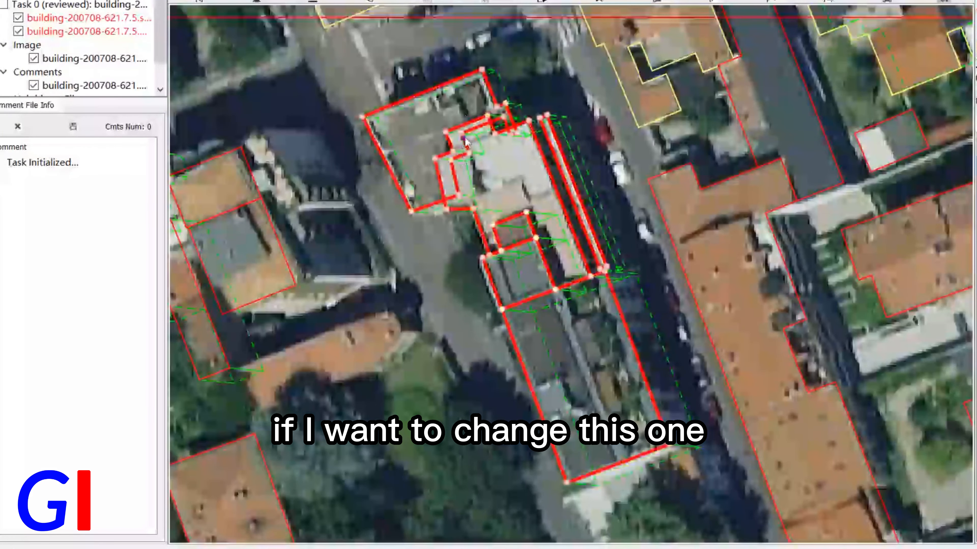
scroll(432, 116, "up", 2)
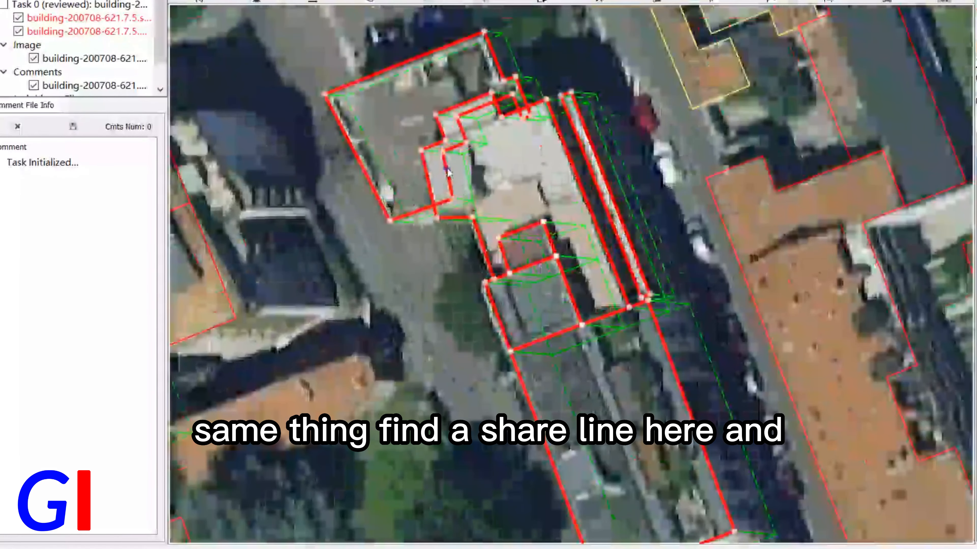
left_click_drag(447, 174, 393, 178)
left_click(830, 185)
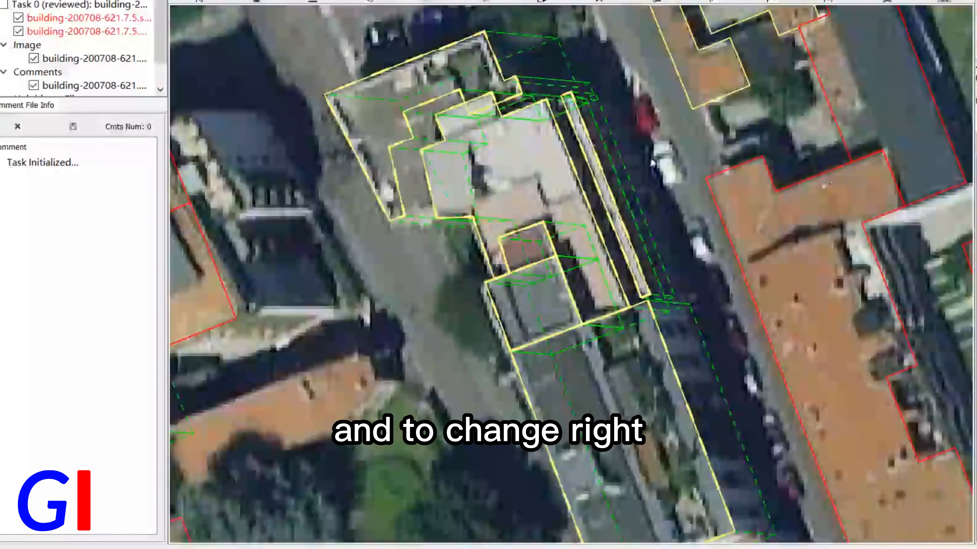
Move the grey flat-roofed building's stepped shared edge back over the light-roofed building
left_click(398, 177)
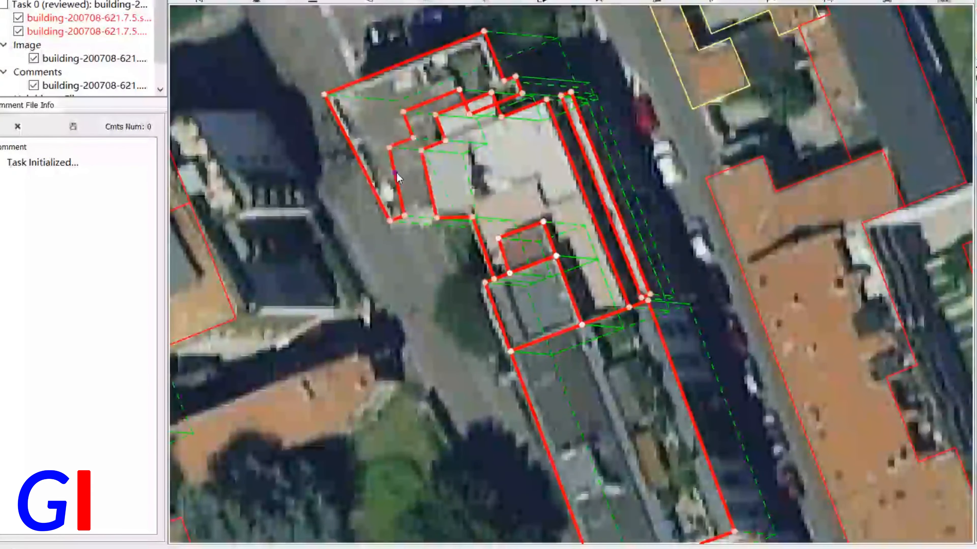
left_click_drag(398, 178, 451, 178)
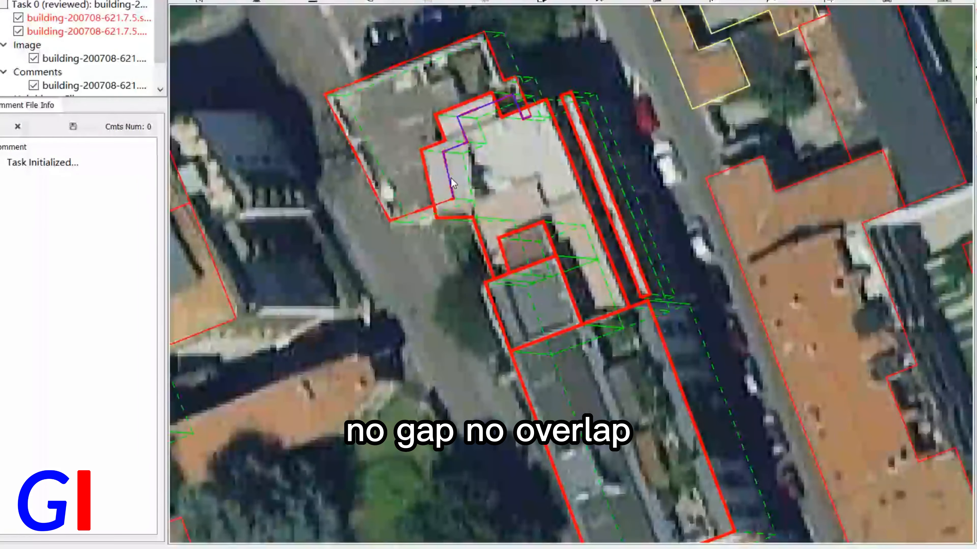
key("Escape")
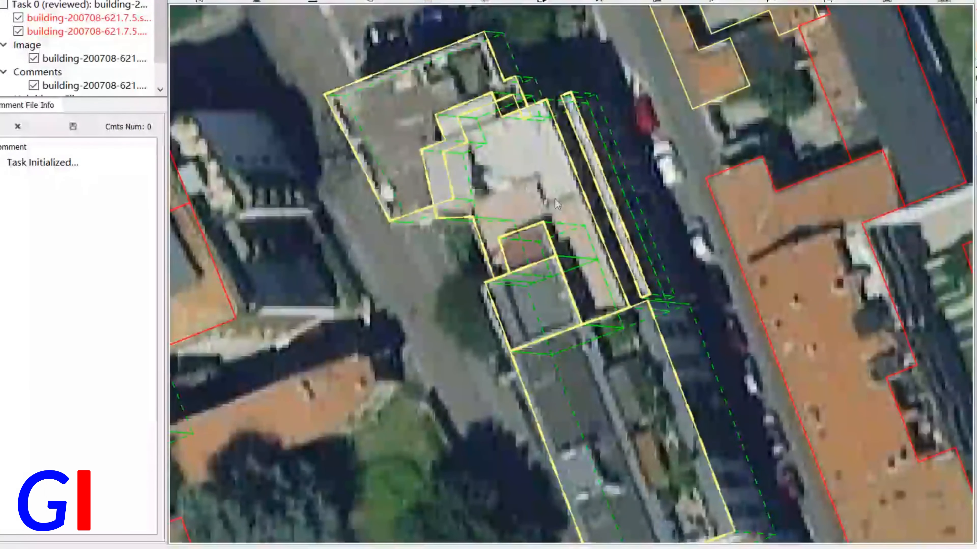
Shift the light-roofed building's long shared edge beside the narrow building inward across its own roof
left_click(527, 177)
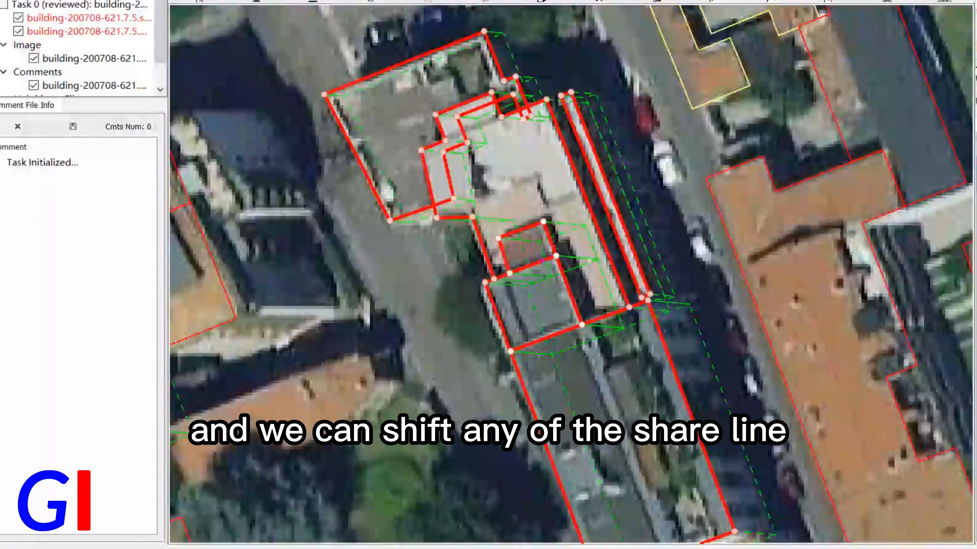
left_click_drag(582, 227, 569, 279)
left_click(568, 279)
Review the grouped buildings' shifted shared edges and common projected bases along the whole block
scroll(573, 277, "down", 2)
left_click_drag(627, 312, 584, 226)
scroll(583, 226, "up", 3)
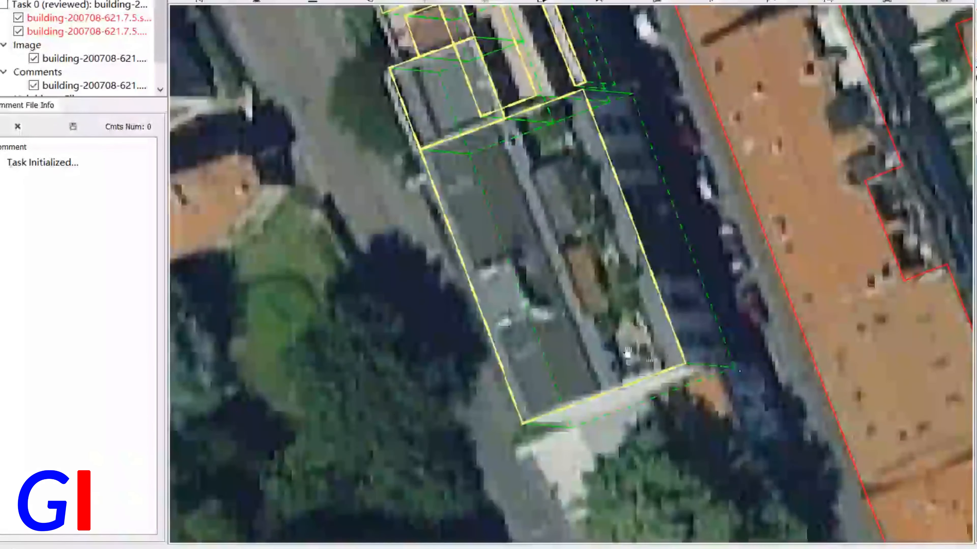
key("space")
key("space")
left_click(614, 300)
scroll(712, 304, "down", 2)
left_click(715, 312)
left_click_drag(715, 313, 698, 410)
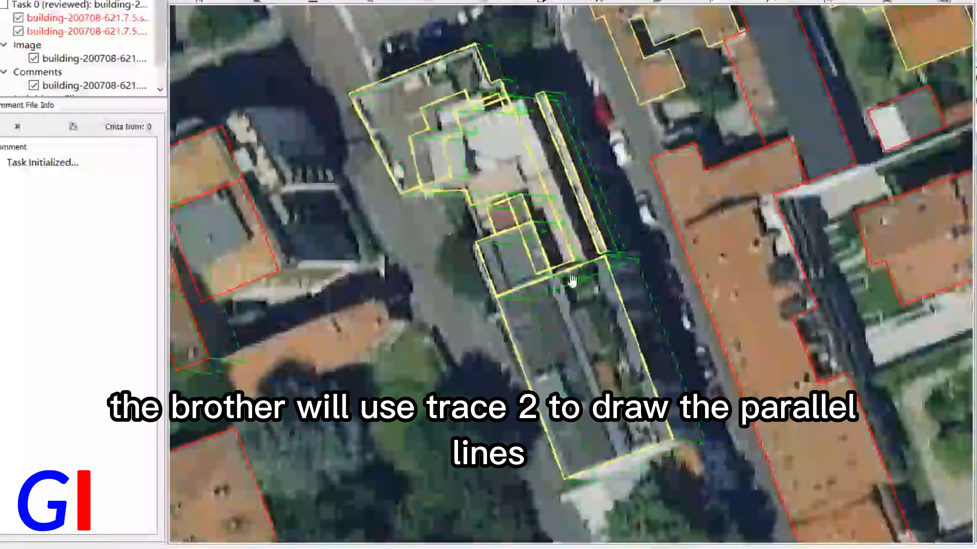
scroll(577, 277, "up", 2)
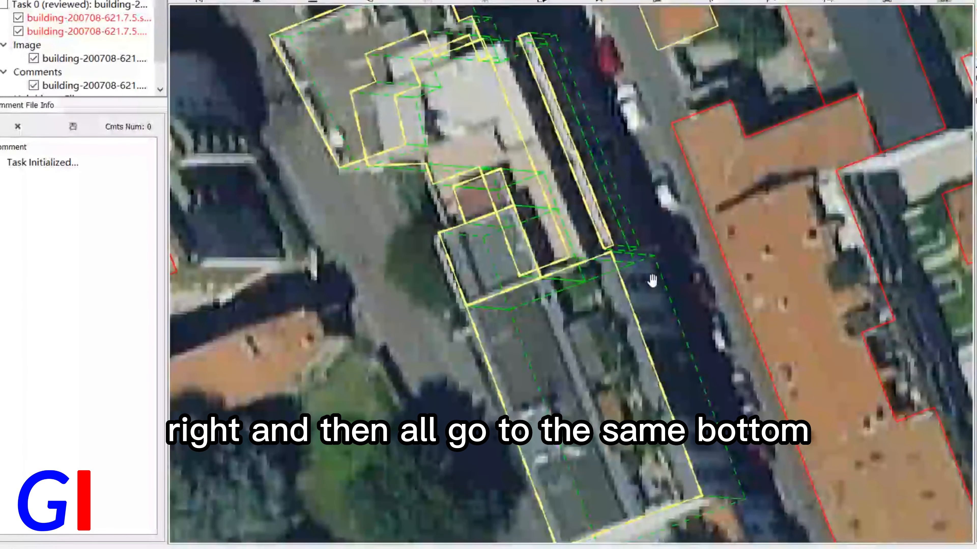
scroll(652, 280, "down", 2)
scroll(464, 258, "up", 2)
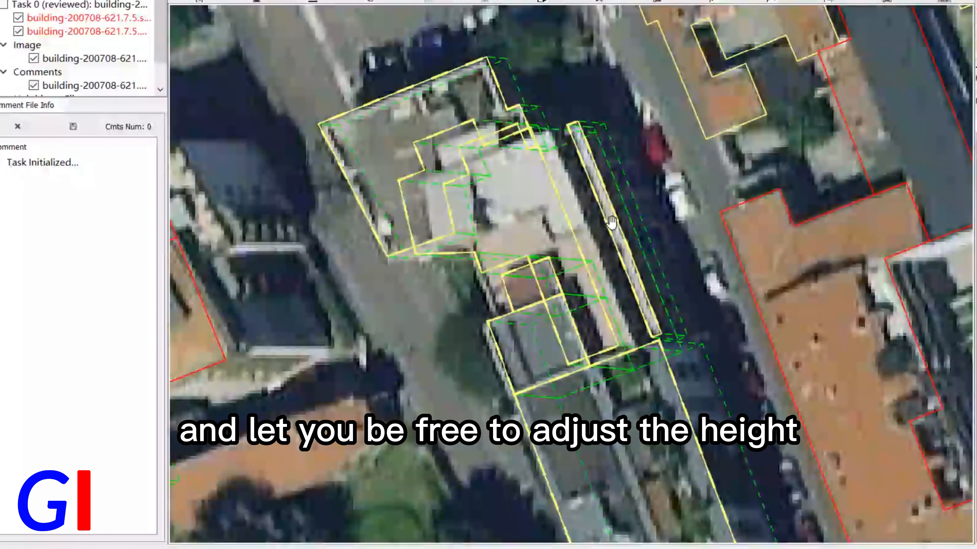
Examine the adjusted building group against the roofs and surrounding buildings, with the outlines both shown and hidden
scroll(611, 222, "down", 2)
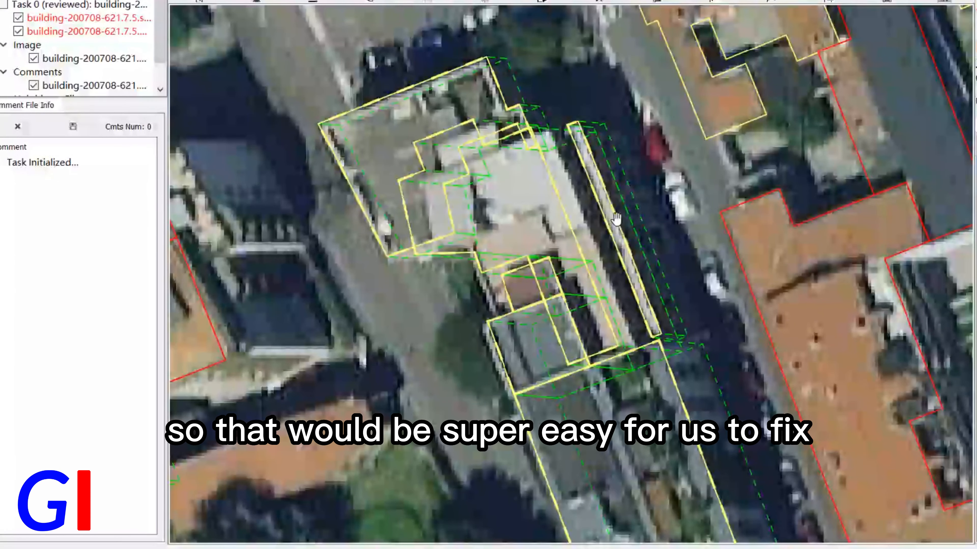
scroll(665, 331, "down", 1)
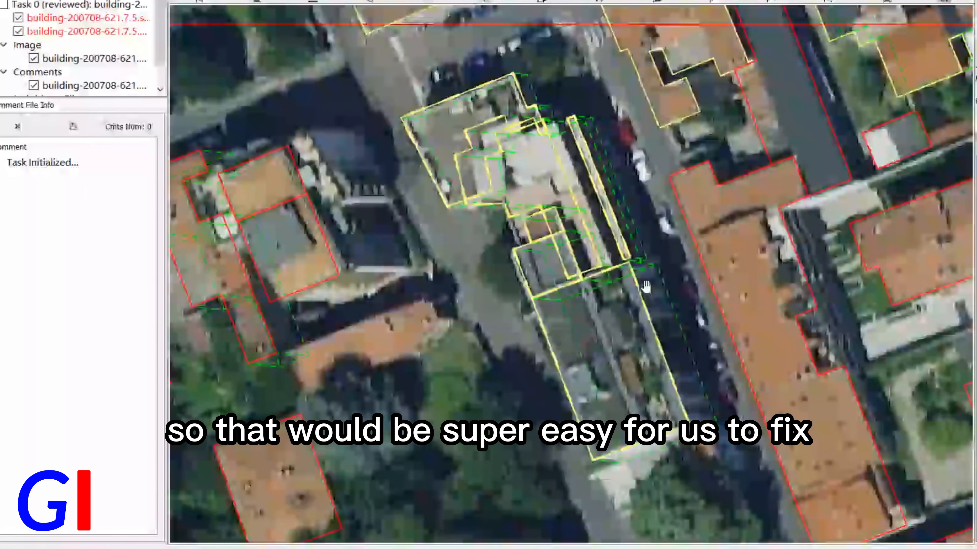
scroll(553, 132, "up", 2)
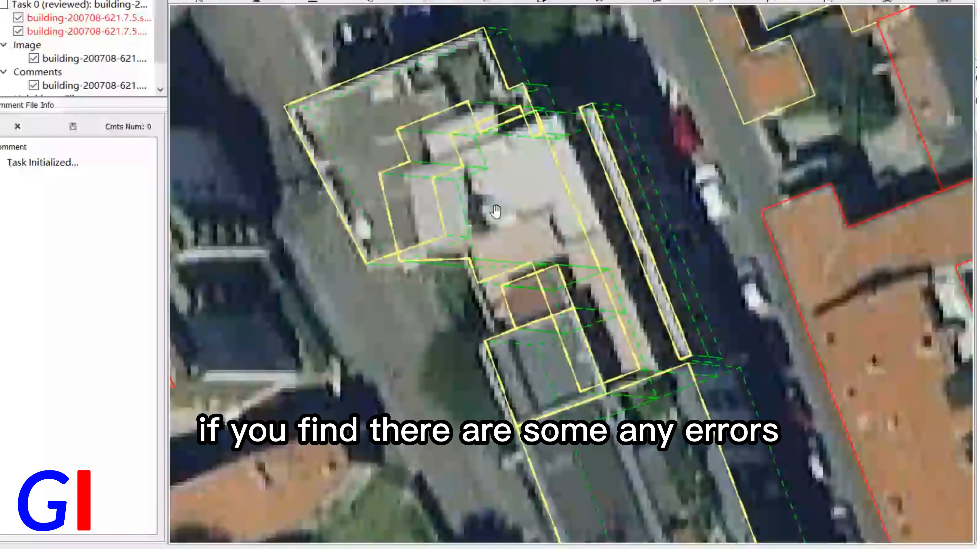
scroll(556, 157, "down", 1)
scroll(556, 157, "down", 1)
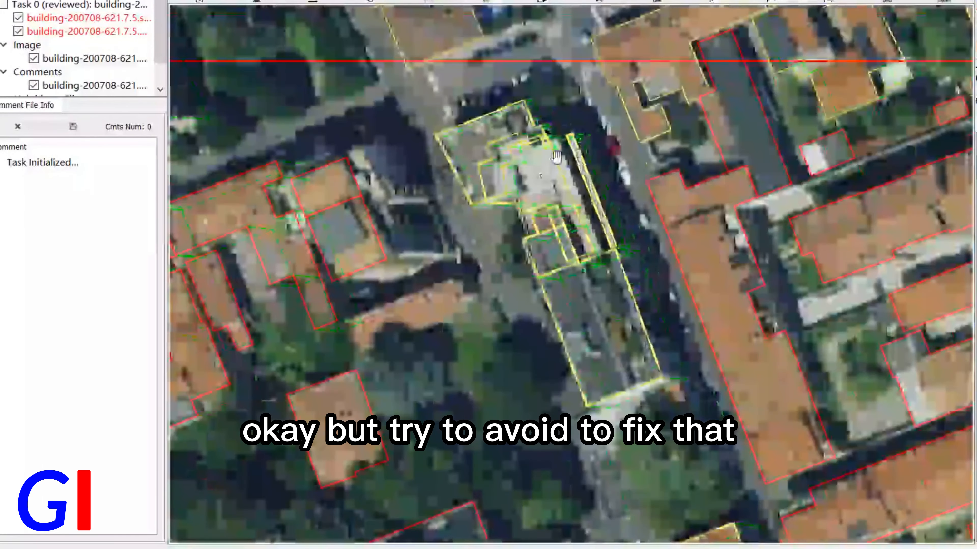
key("space")
key("space")
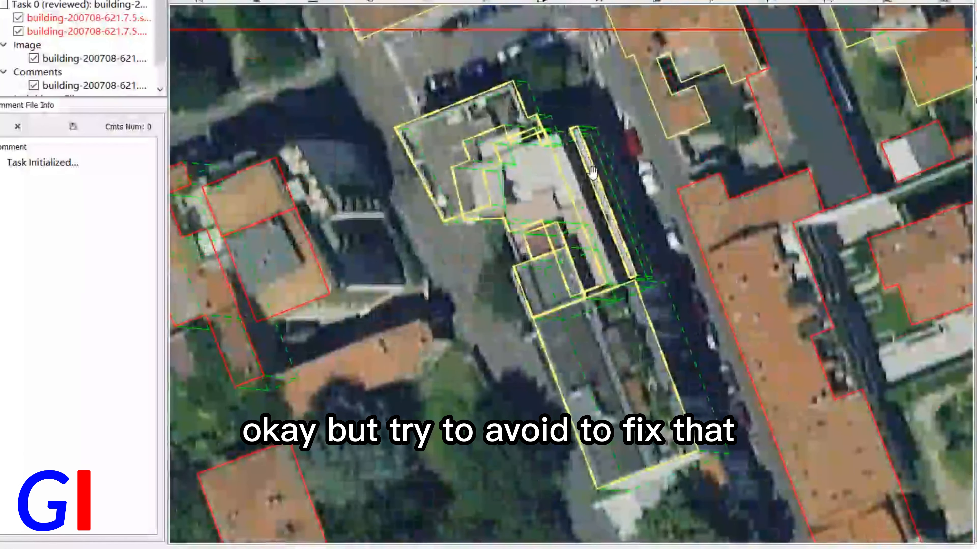
scroll(592, 171, "up", 1)
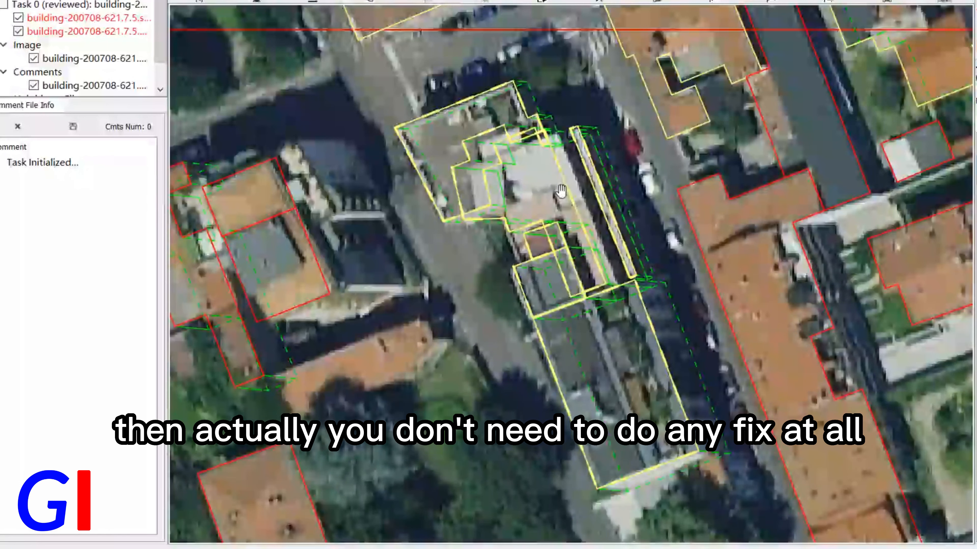
scroll(535, 196, "down", 2)
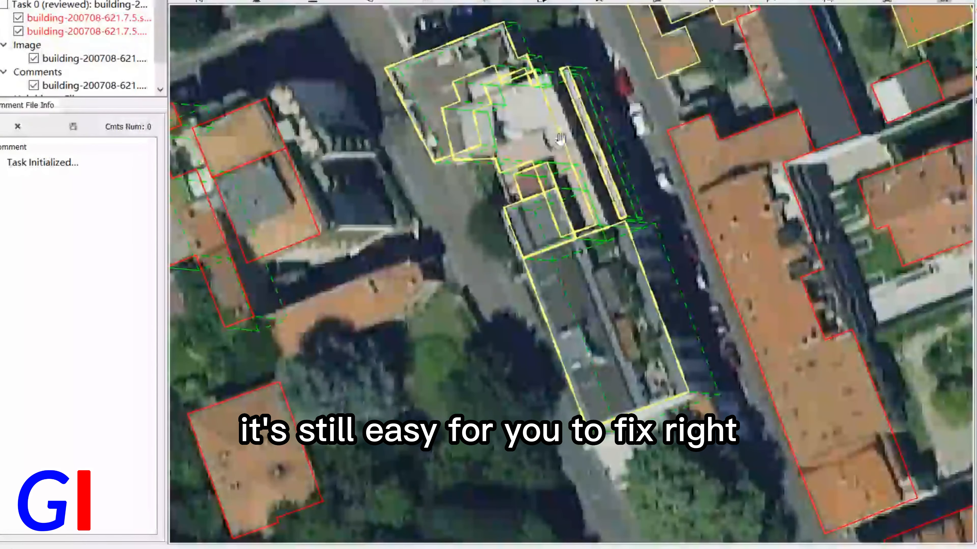
scroll(606, 168, "up", 2)
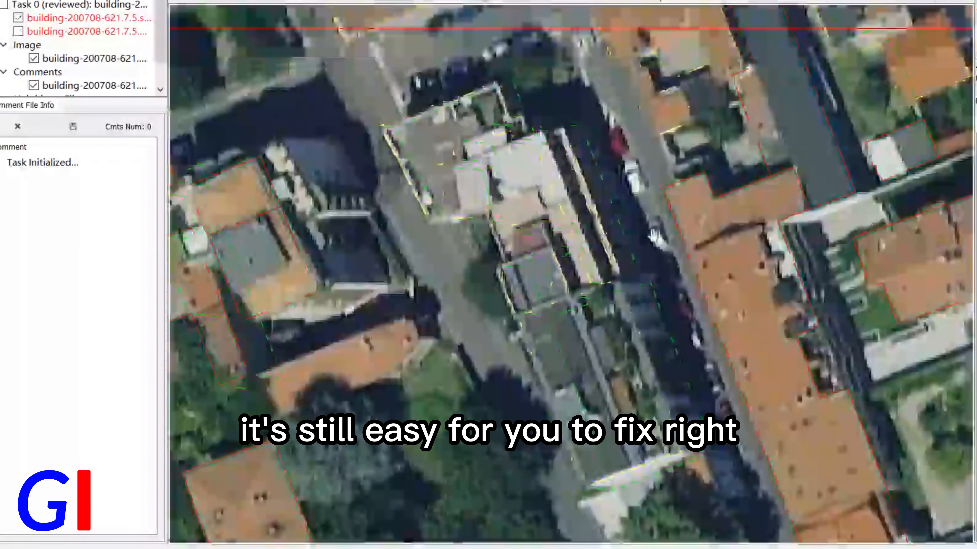
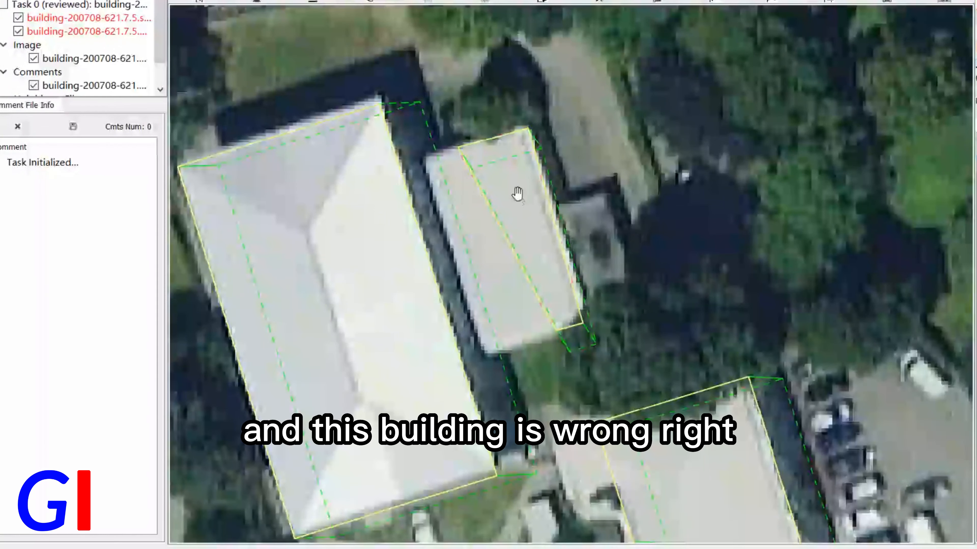
Try to fit the small light-roofed building's outline by moving its two inner corners to the roof corners facing the large hipped-roof building
left_click(506, 230)
key("space")
key("space")
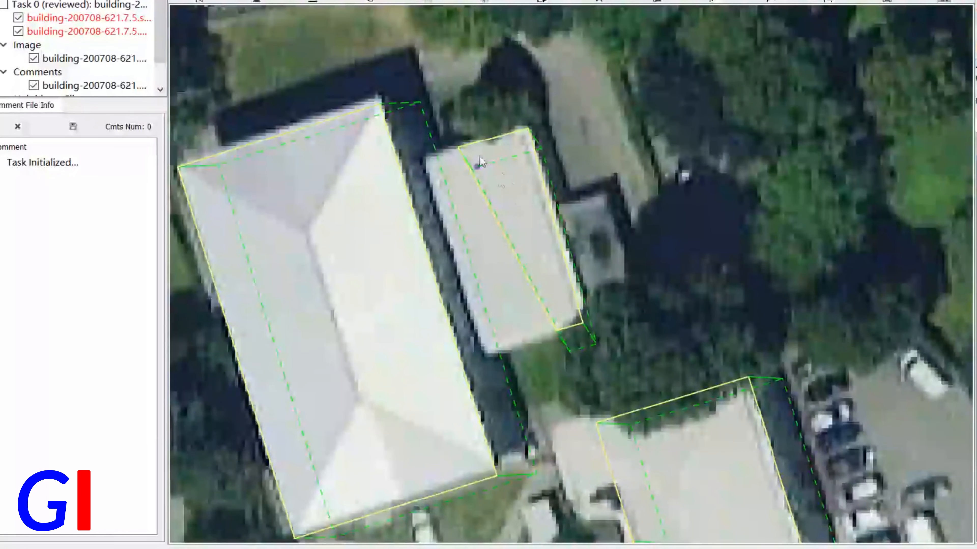
scroll(500, 188, "up", 1)
scroll(564, 268, "down", 1)
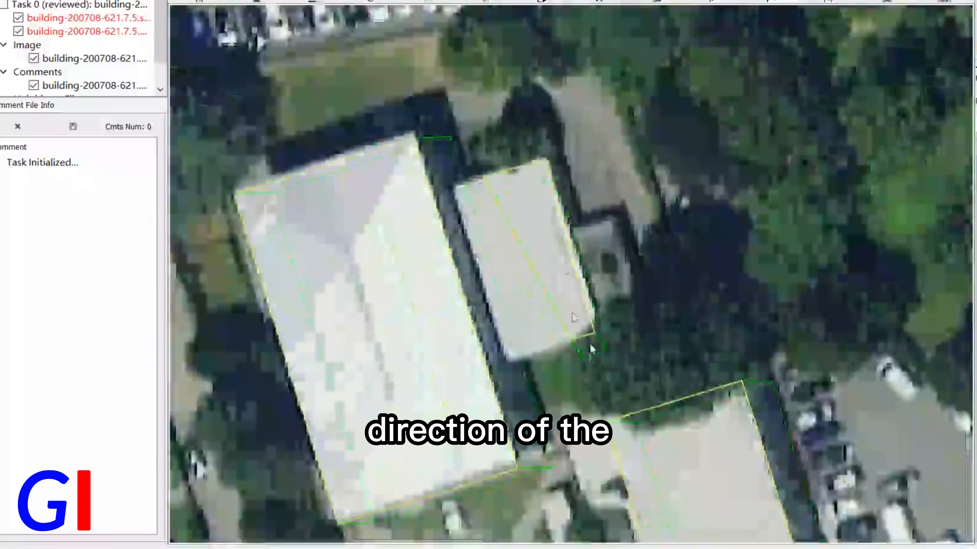
scroll(556, 228, "up", 1)
left_click(556, 229)
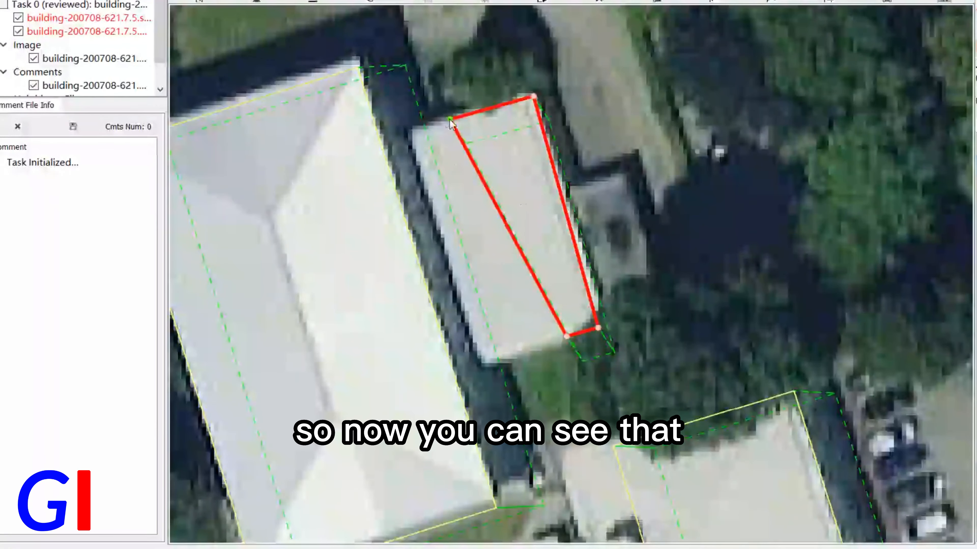
left_click_drag(441, 124, 410, 133)
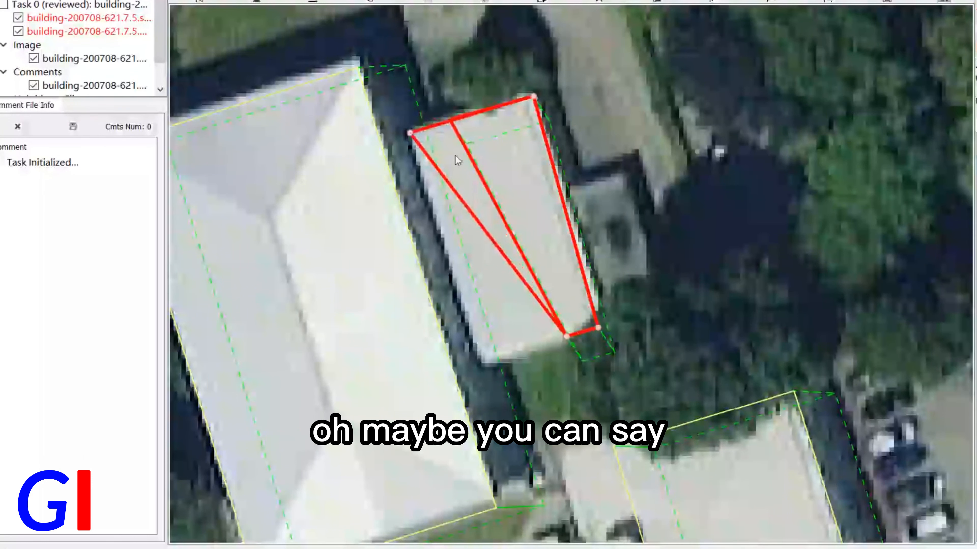
left_click_drag(567, 339, 481, 362)
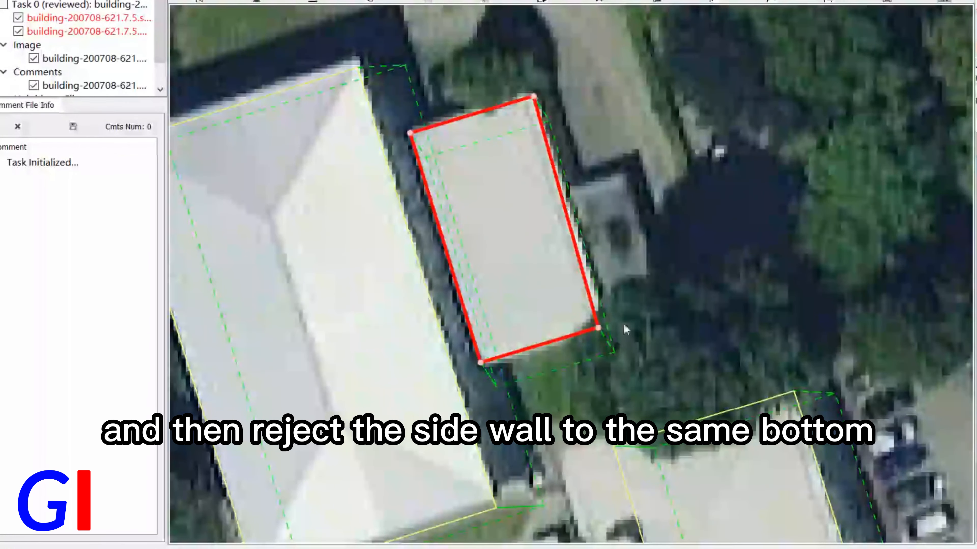
Move the small building's two inner corners back across its roof to restore the narrow tapered outline, and deselect it
scroll(515, 261, "up", 3)
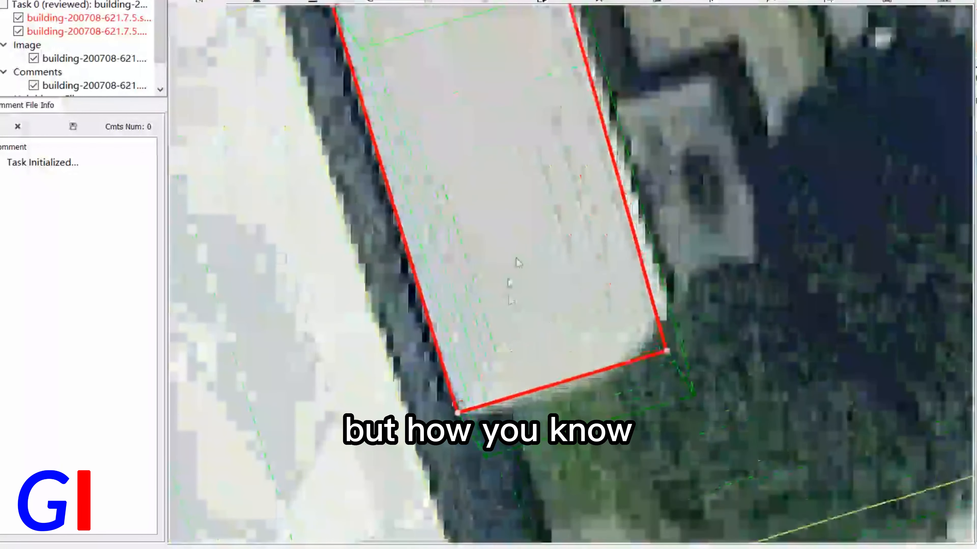
scroll(517, 253, "down", 2)
scroll(517, 253, "down", 2)
scroll(434, 143, "up", 2)
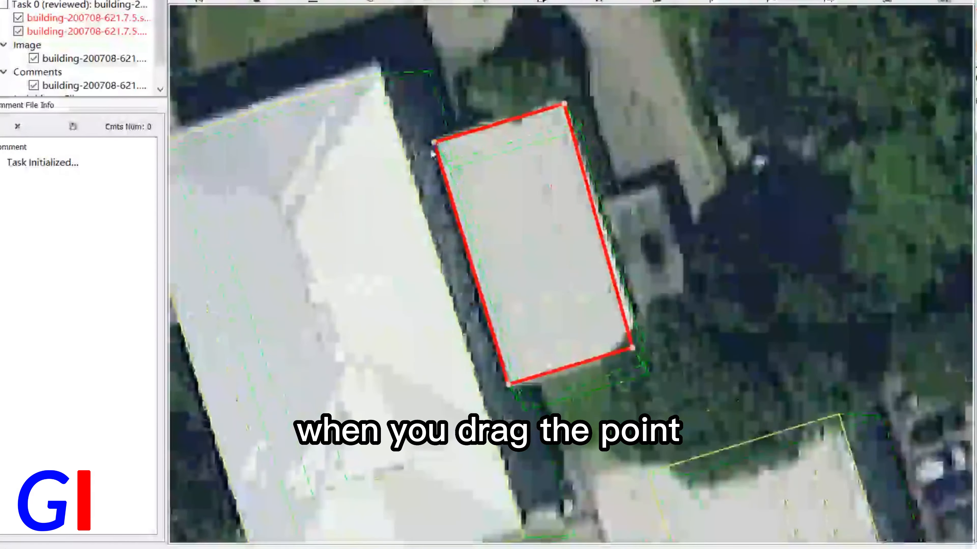
scroll(450, 197, "up", 1)
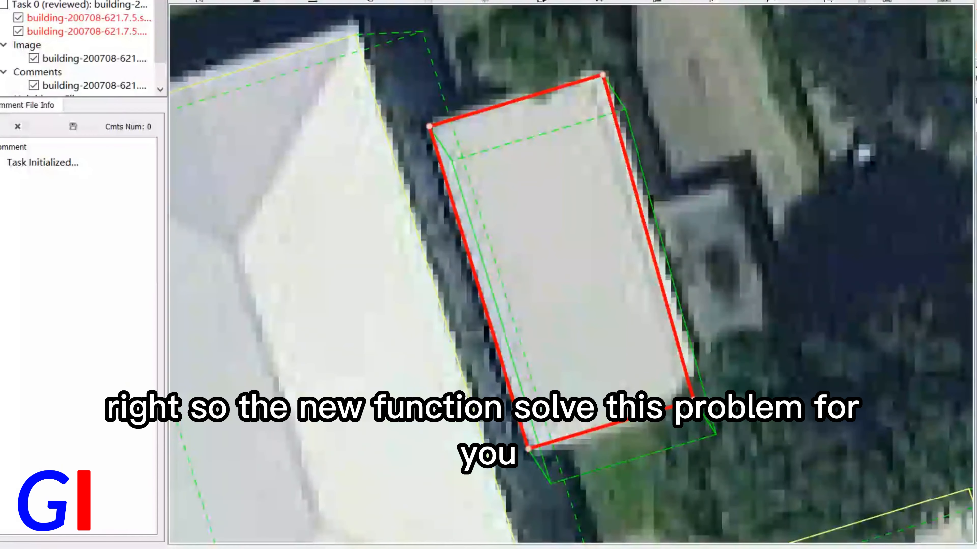
left_click(867, 1)
left_click_drag(528, 449, 649, 412)
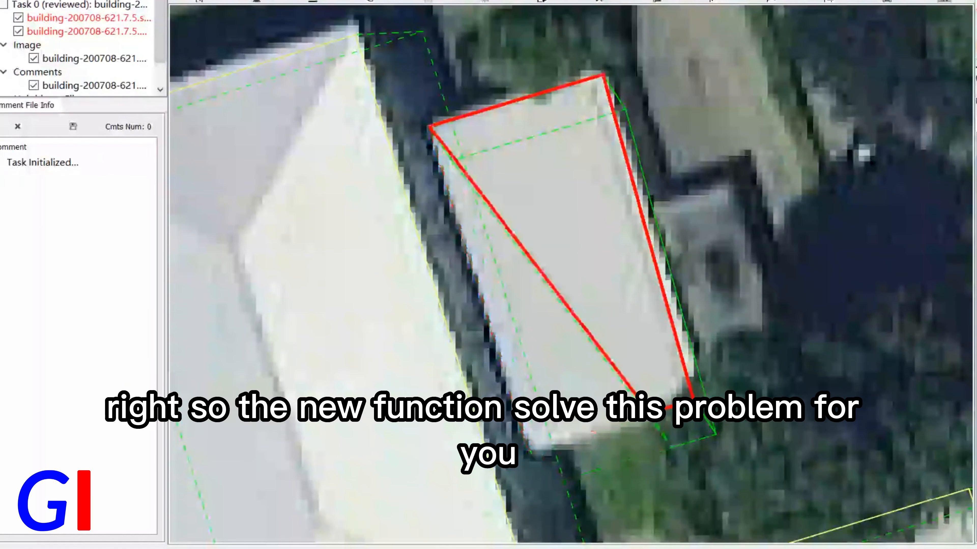
left_click_drag(429, 126, 486, 108)
scroll(589, 208, "down", 4)
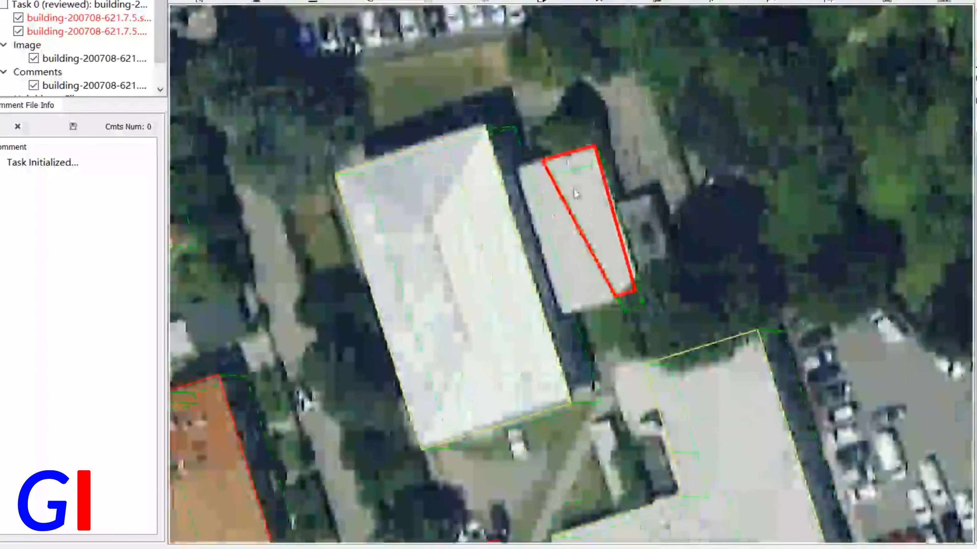
scroll(590, 177, "up", 3)
scroll(635, 153, "down", 2)
left_click(637, 156)
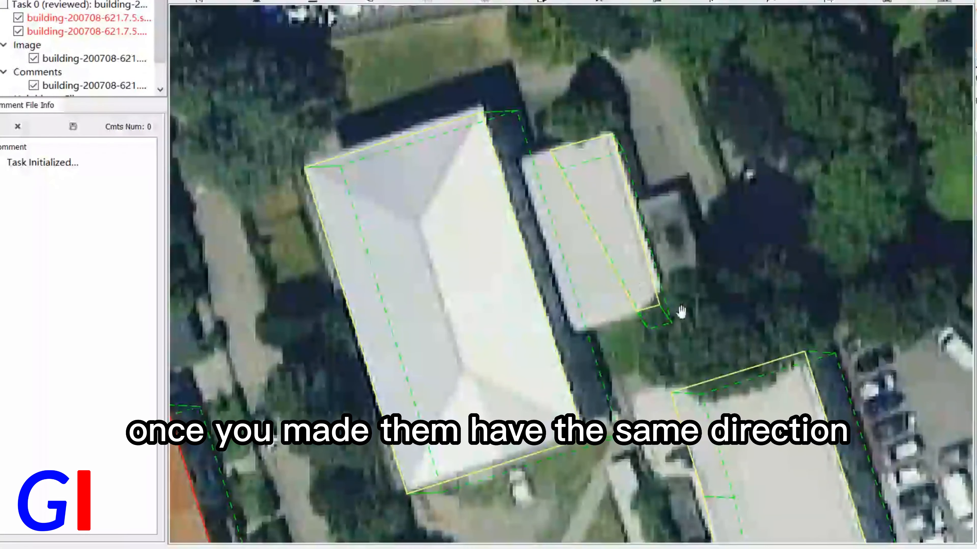
Copy the large hipped-roof building's base offset direction and apply it to the small light-roofed building beside it
scroll(627, 245, "up", 2)
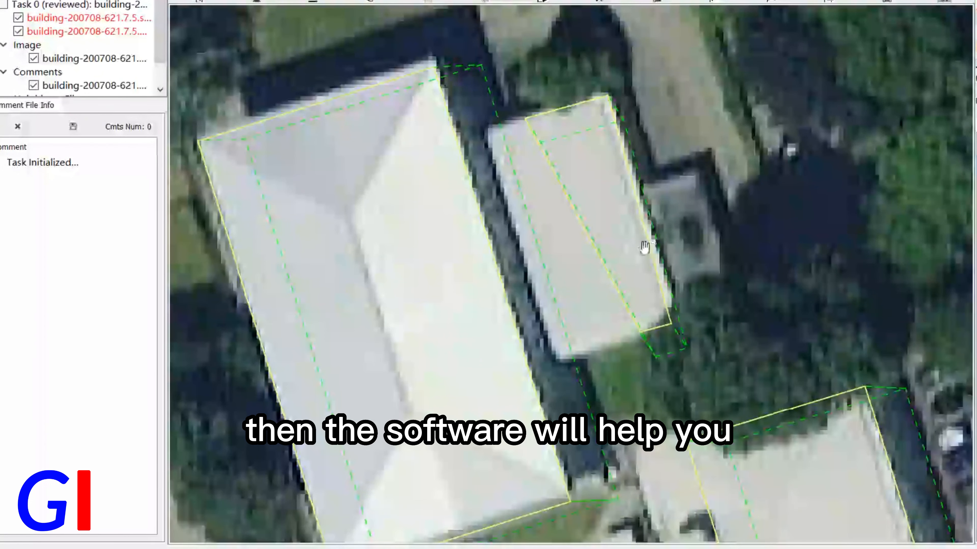
left_click(413, 318)
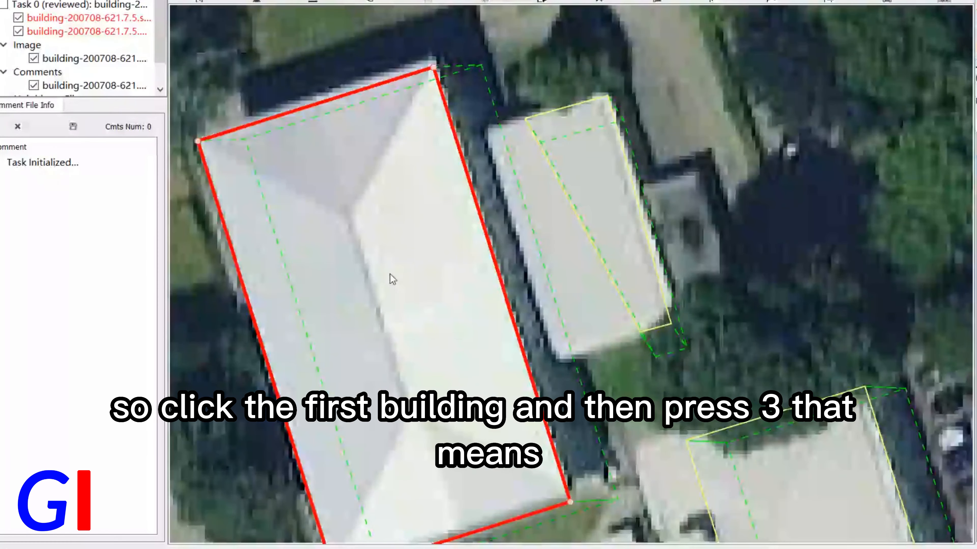
key("3")
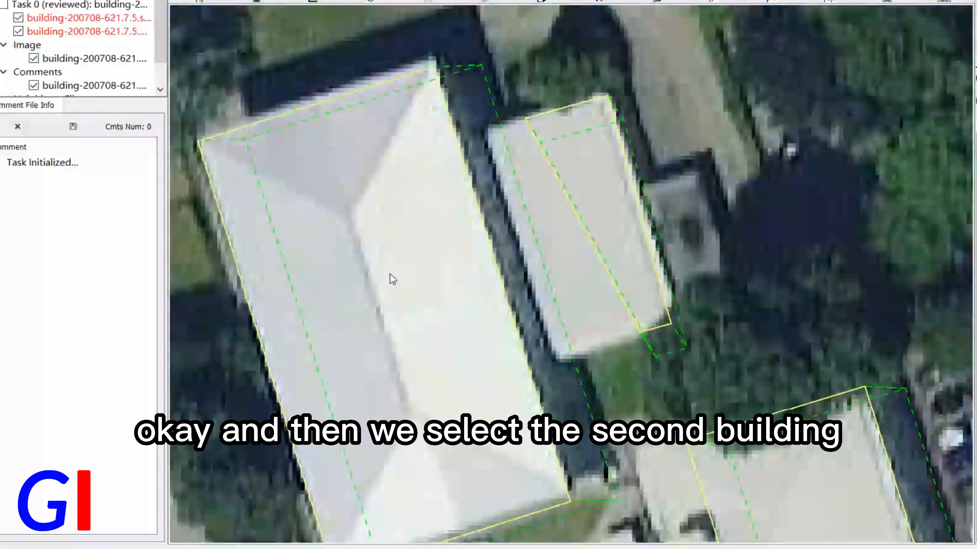
left_click(600, 179)
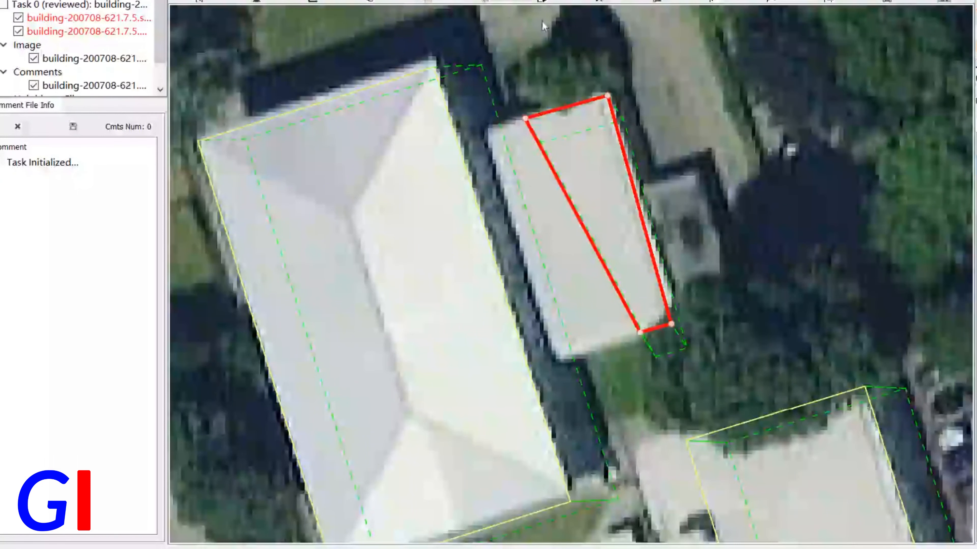
key("6")
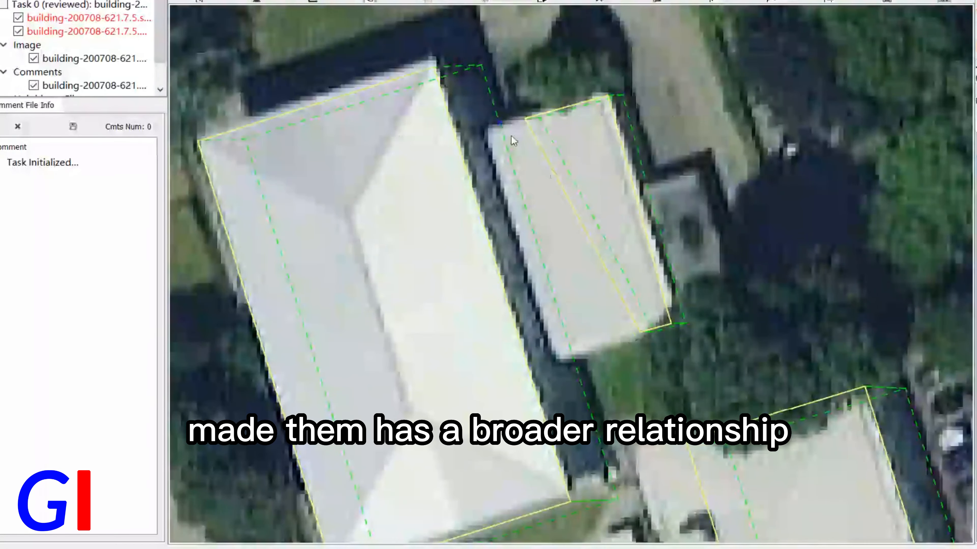
Move the small building's upper inner corner out to the roof corner nearest the large hipped-roof building
left_click(585, 169)
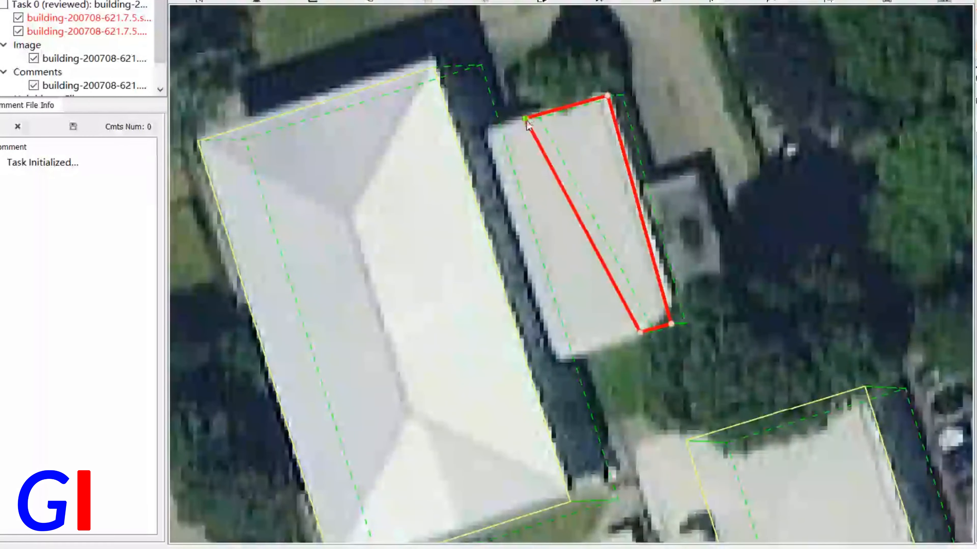
left_click_drag(560, 229, 592, 196)
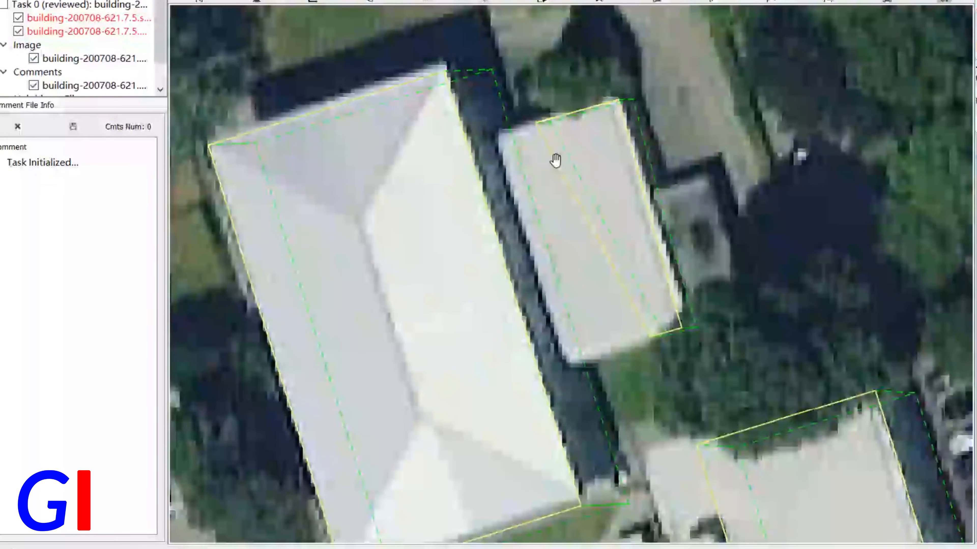
left_click(429, 256)
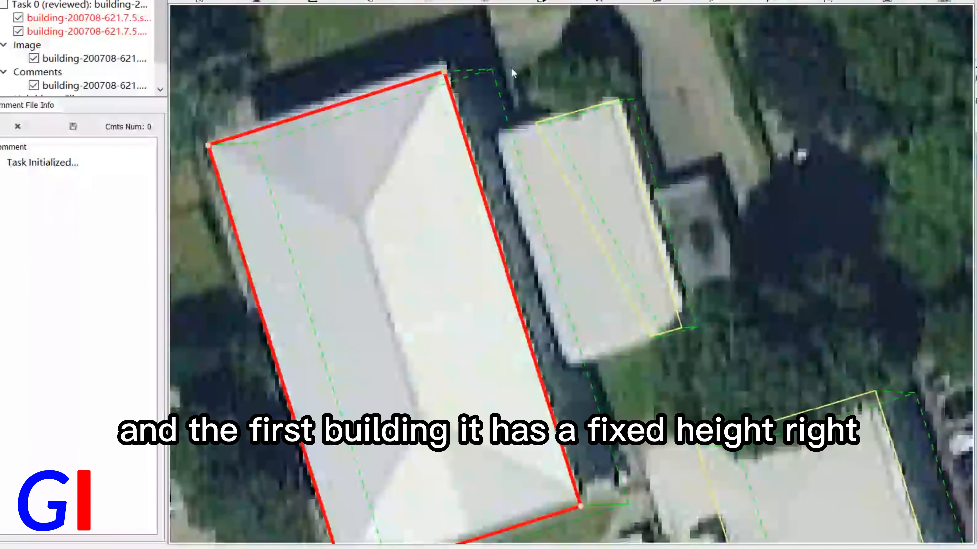
left_click(623, 102)
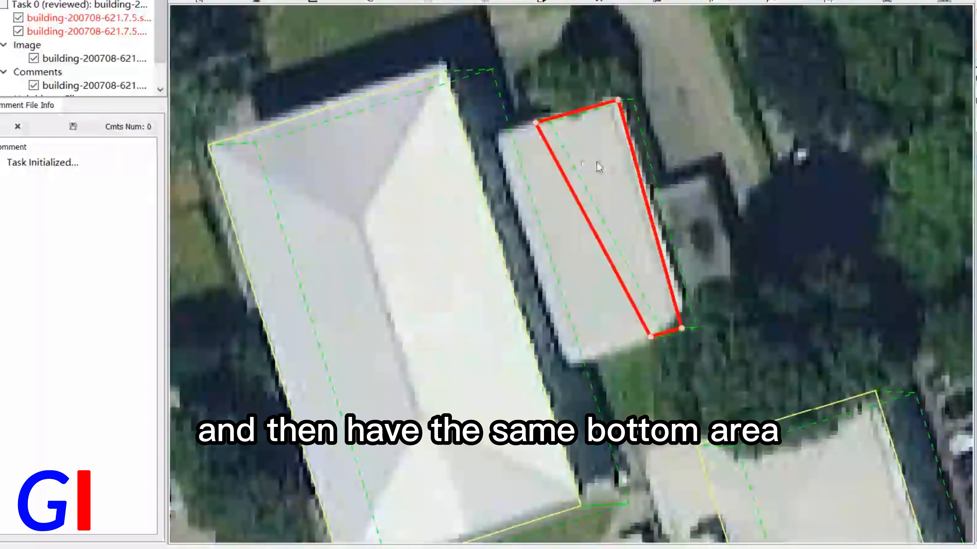
left_click_drag(535, 122, 507, 135)
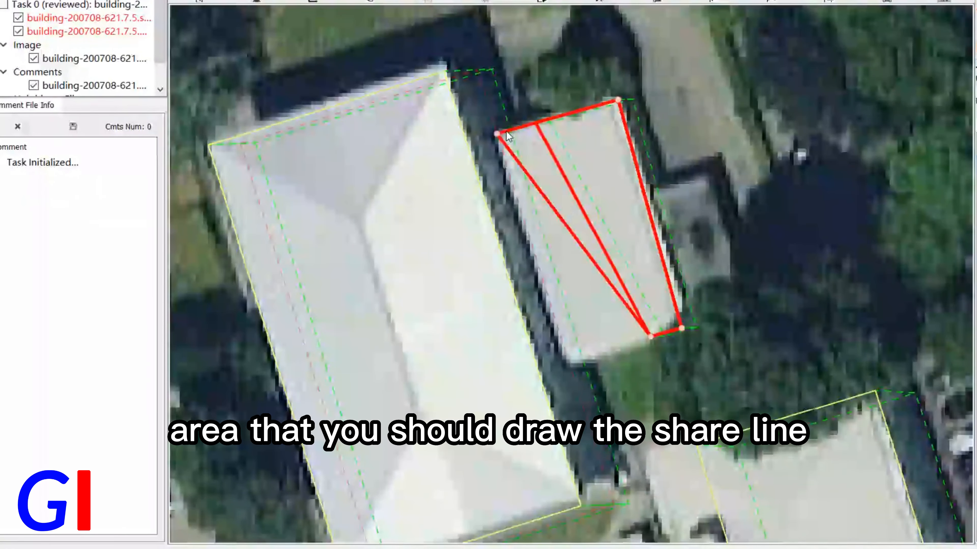
left_click(506, 131)
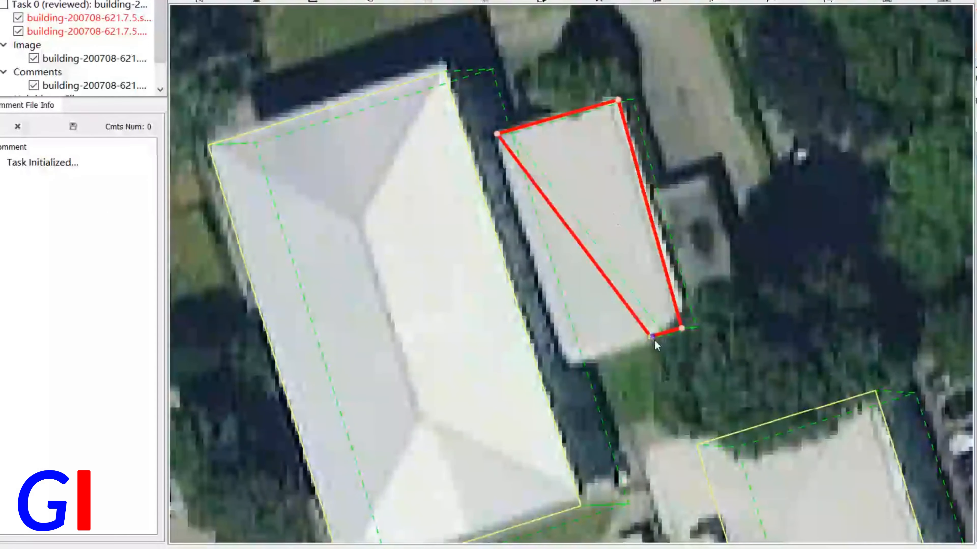
Move the small building's lower inner corner to its roof corner and check the roof outline against its projected base
left_click_drag(652, 337, 579, 360)
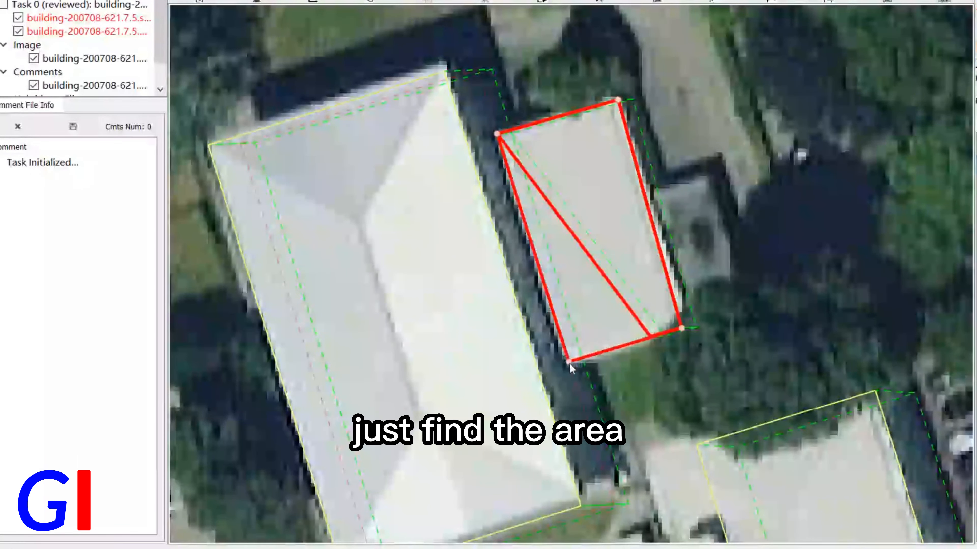
left_click_drag(569, 362, 569, 362)
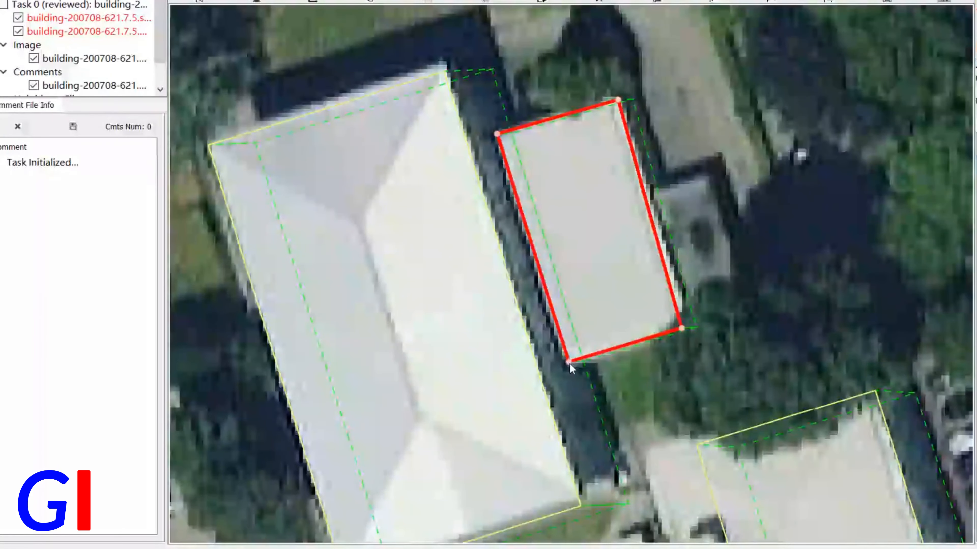
scroll(540, 185, "up", 2)
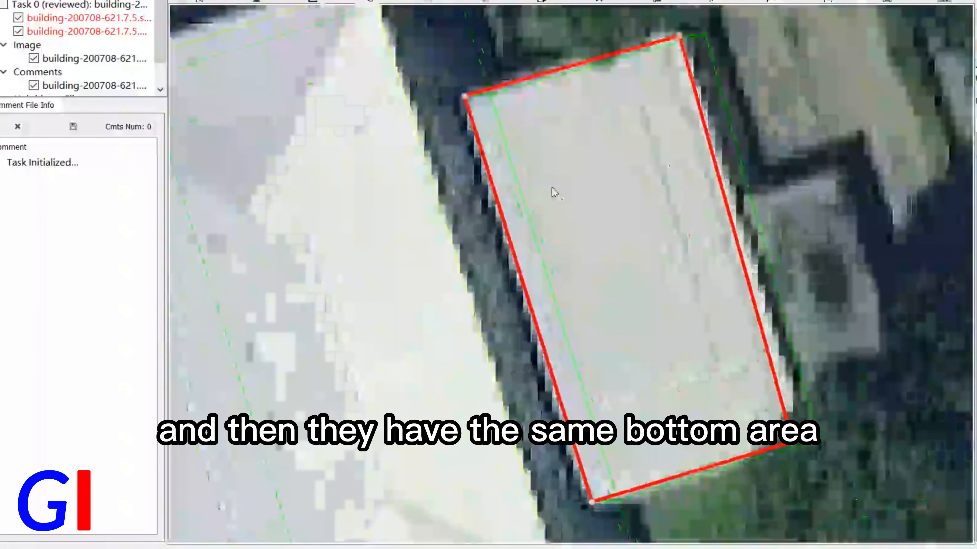
scroll(550, 188, "down", 1)
scroll(540, 186, "up", 1)
scroll(538, 190, "up", 1)
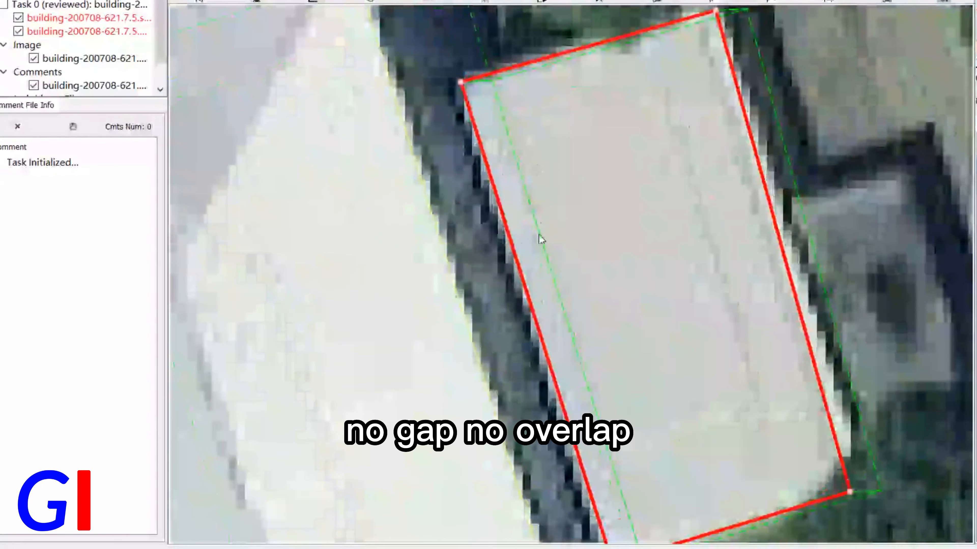
Check the small light-roofed building's roof and base outlines beside the large hipped-roof building in both display modes
scroll(615, 213, "down", 2)
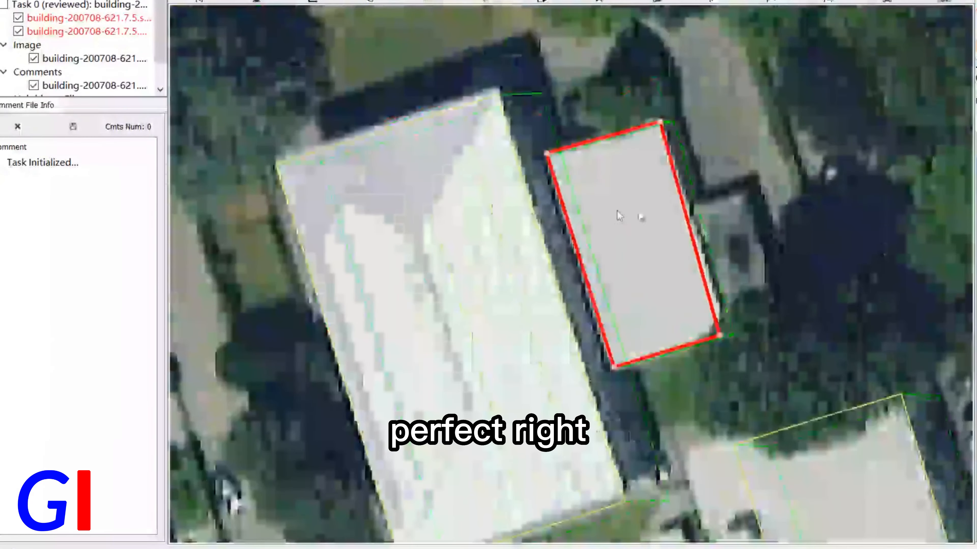
key("space")
key("space")
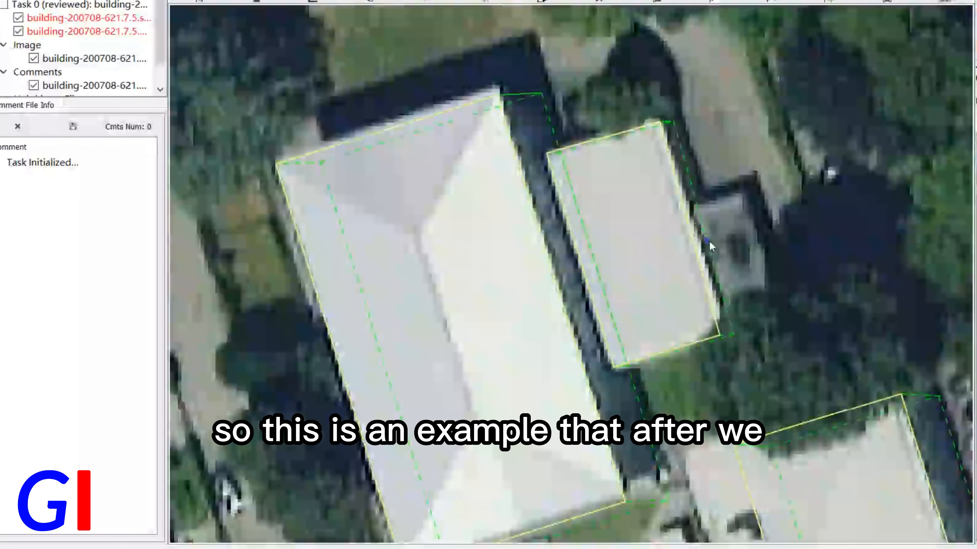
middle_click_drag(744, 271, 713, 199)
scroll(585, 96, "up", 1)
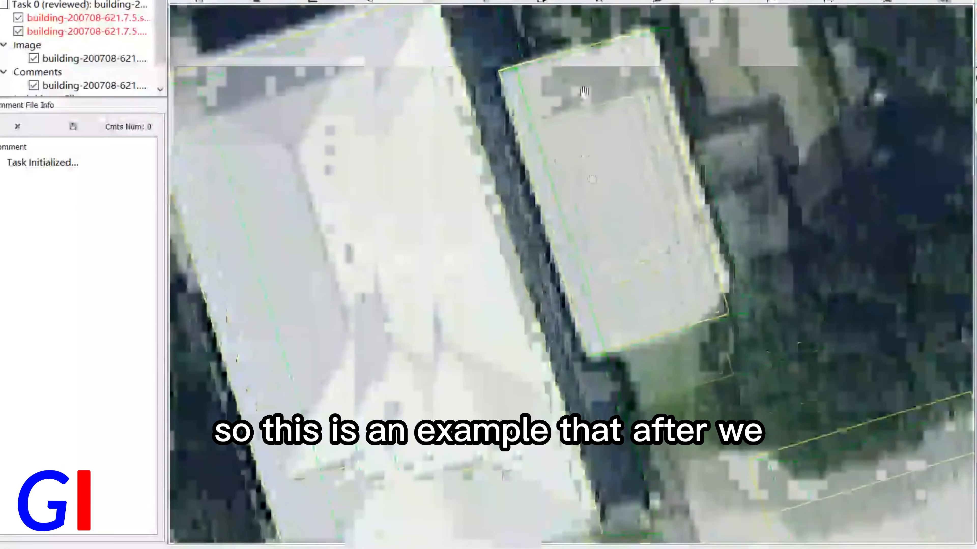
middle_click_drag(580, 91, 557, 161)
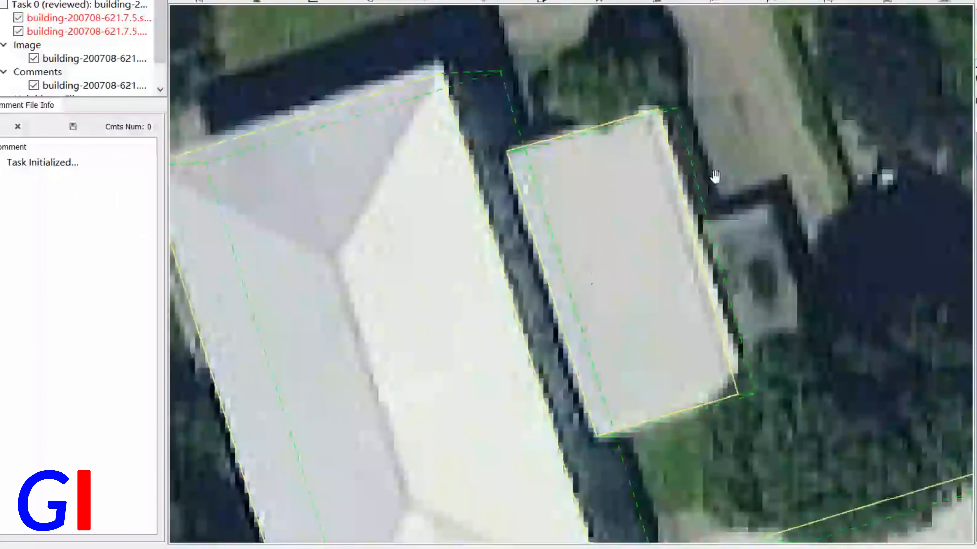
Undo the last corner moves on the small light-roofed building to return to its narrow tapered outline
key("ctrl+z")
key("ctrl+z")
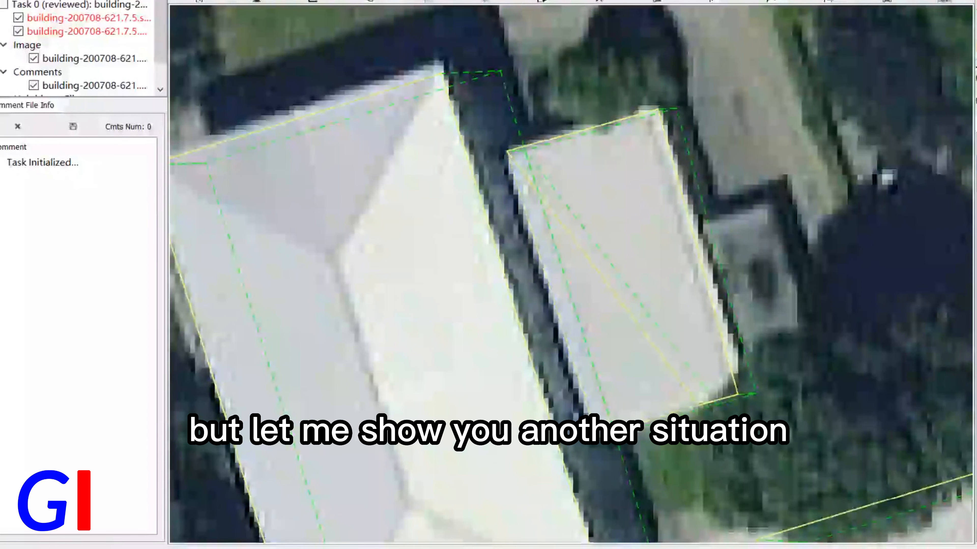
scroll(677, 184, "down", 2)
Exaggerate the small building's height by stretching its base offset out towards the grey shed, and deselect the building
left_click(685, 249)
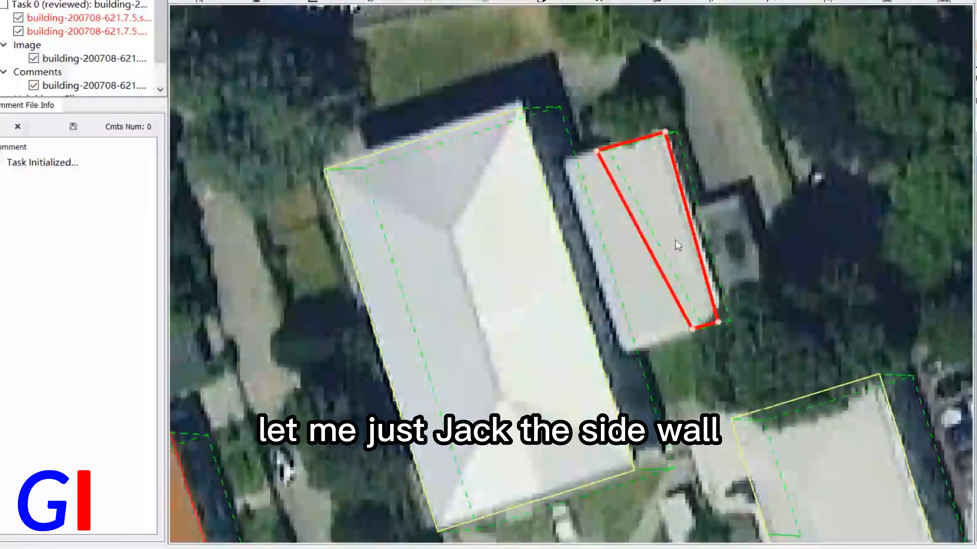
left_click_drag(716, 253, 731, 254)
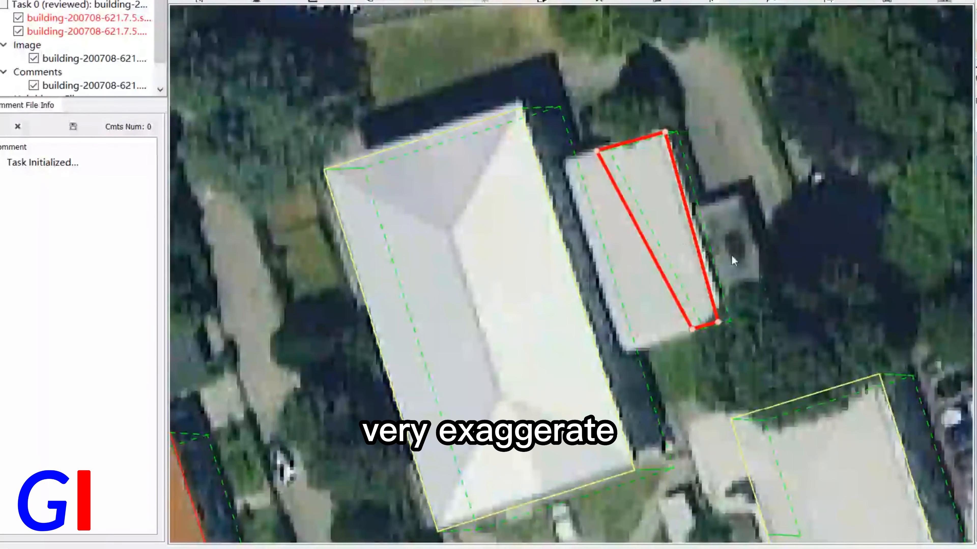
left_click(821, 269)
middle_click_drag(819, 243, 854, 315)
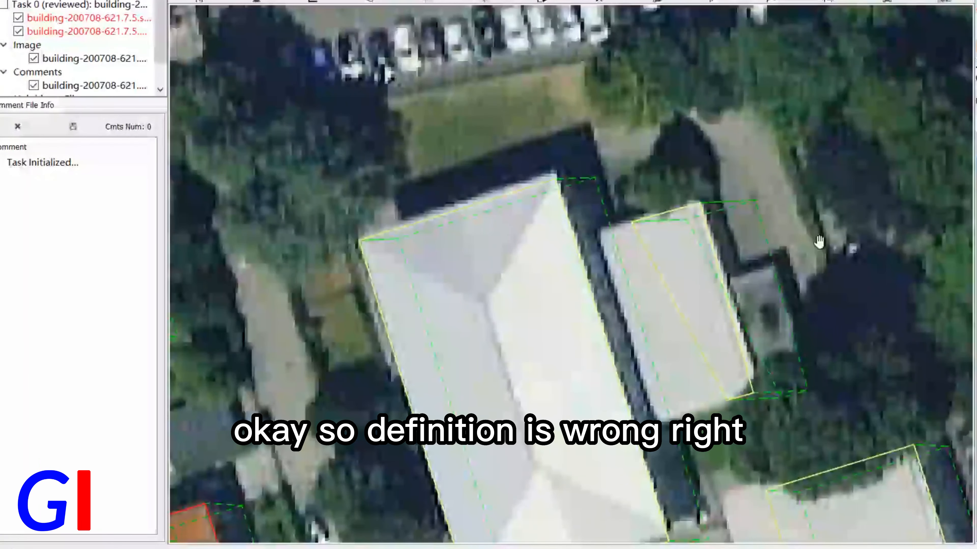
middle_click_drag(781, 227, 773, 148)
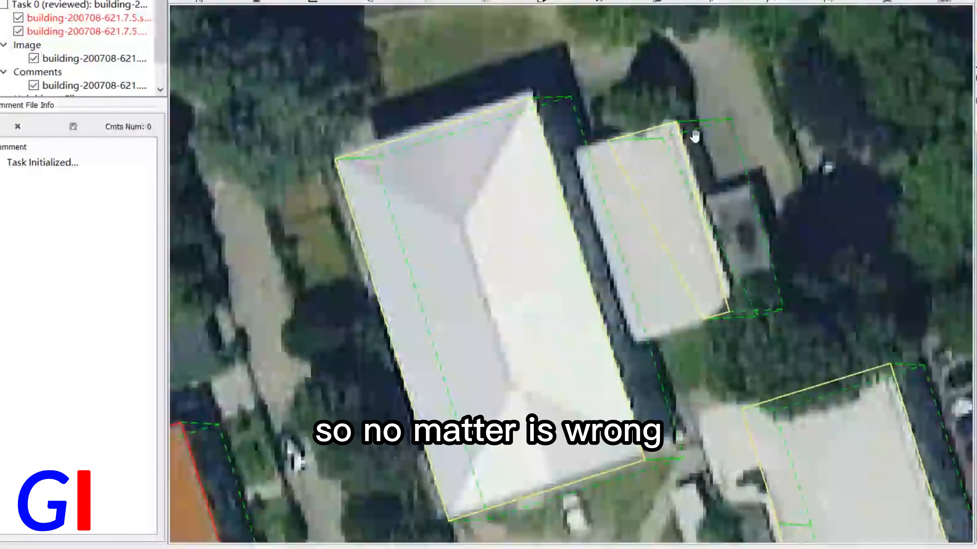
Move the small building's two inner corners onto the large building's roof so their bases meet, and deselect the building
left_click(632, 187)
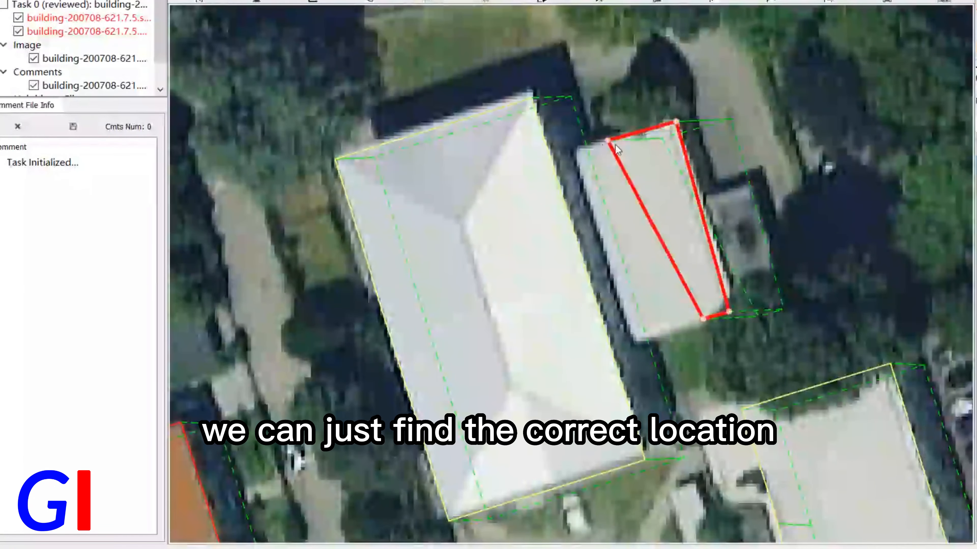
mouse_move(609, 144)
left_mouse_down()
mouse_move(536, 158)
mouse_move(608, 143)
left_mouse_up()
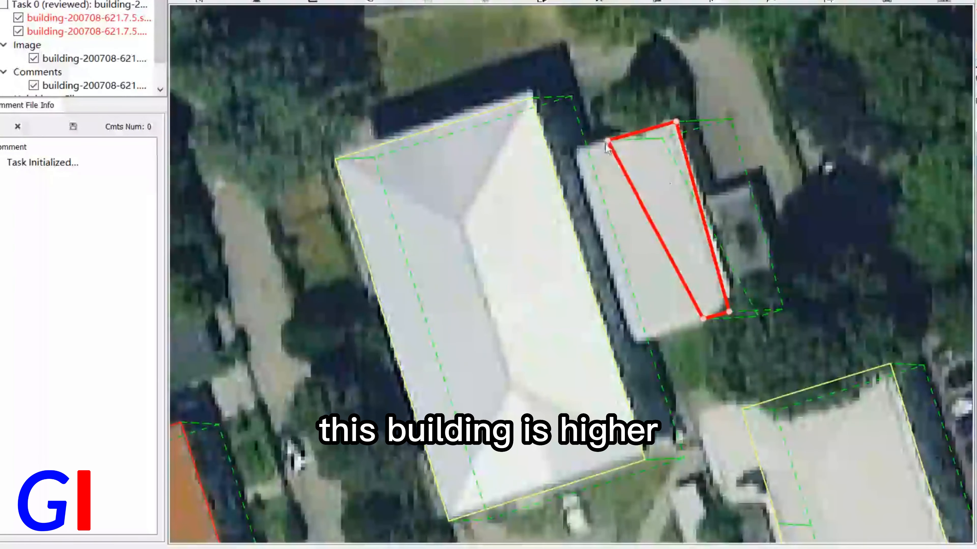
left_click_drag(606, 143, 537, 161)
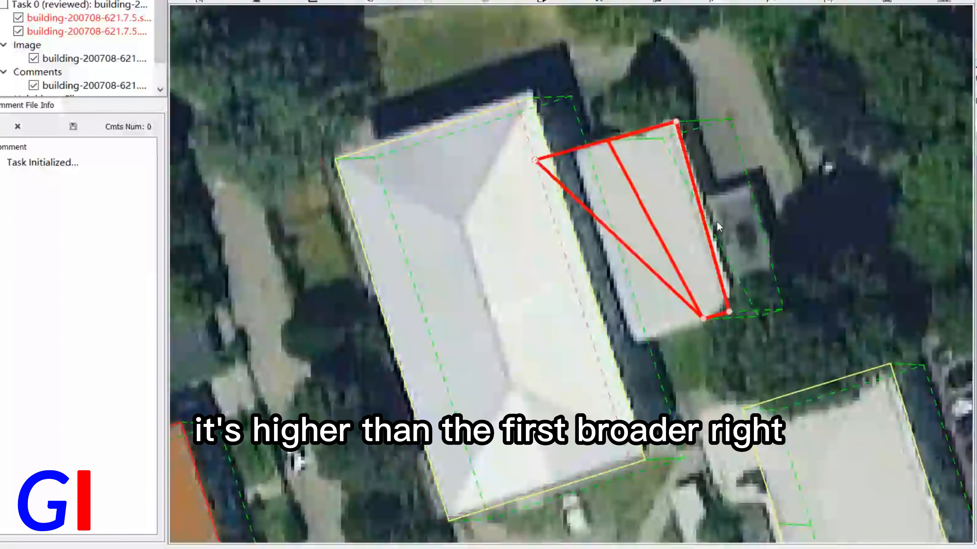
left_click_drag(703, 318, 599, 351)
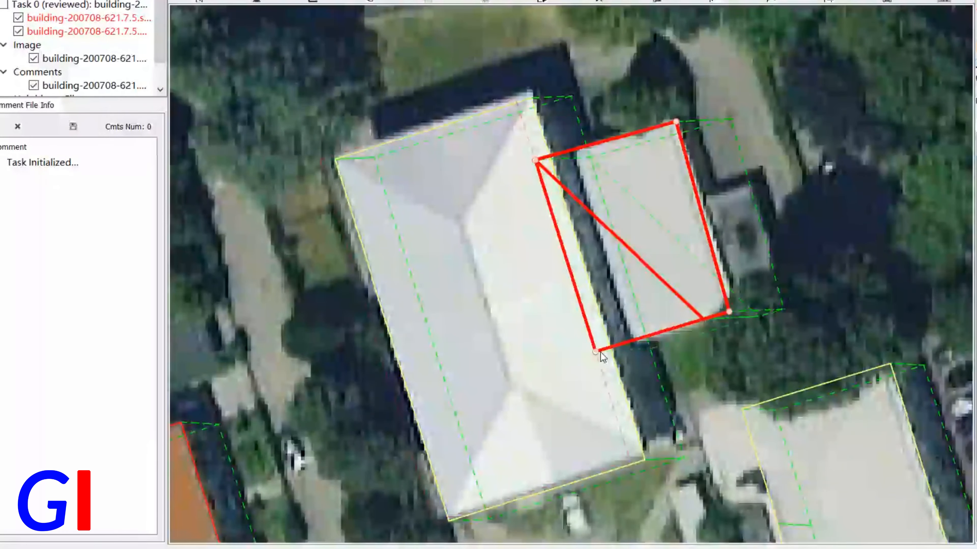
left_click(769, 303)
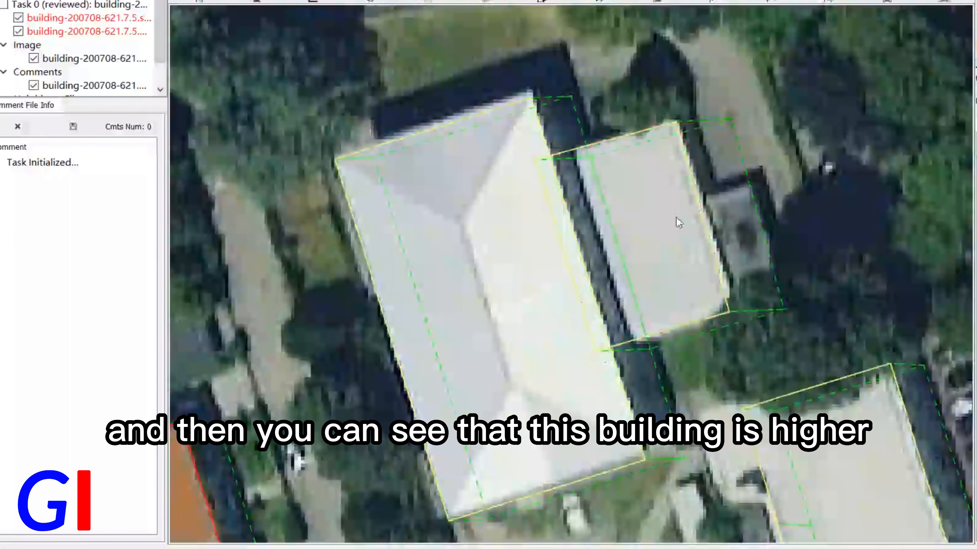
Compare the two buildings' outlines in both display modes and examine their shared base edge for gaps or overlaps
key("space")
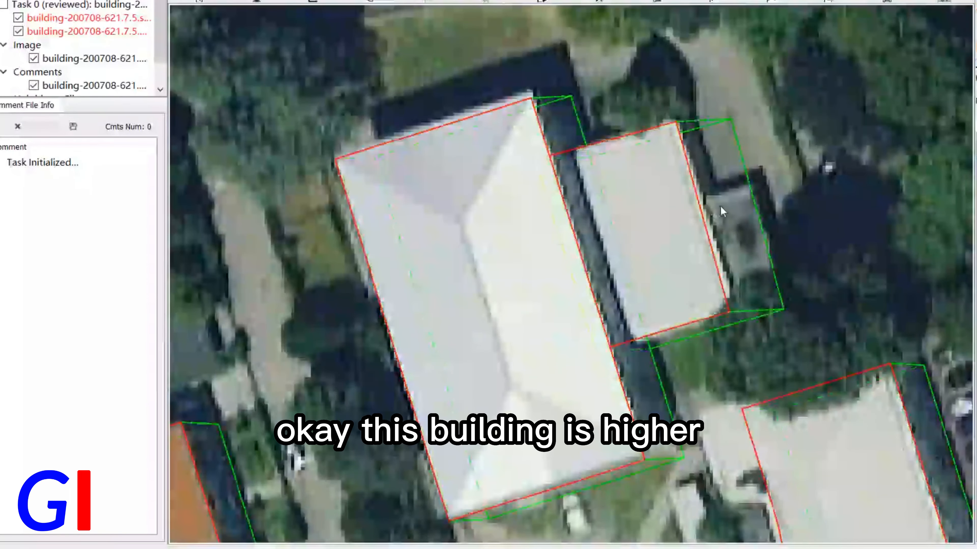
key("space")
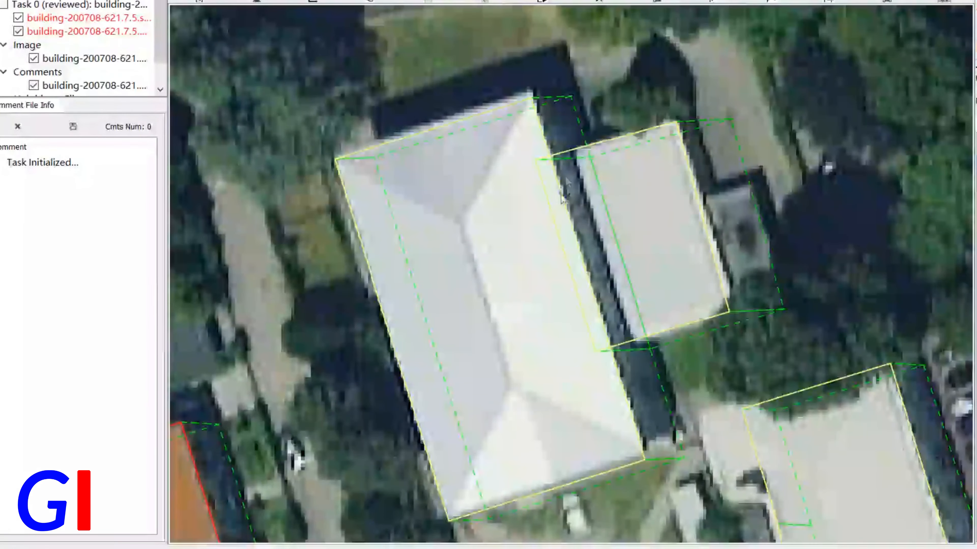
scroll(647, 168, "up", 2)
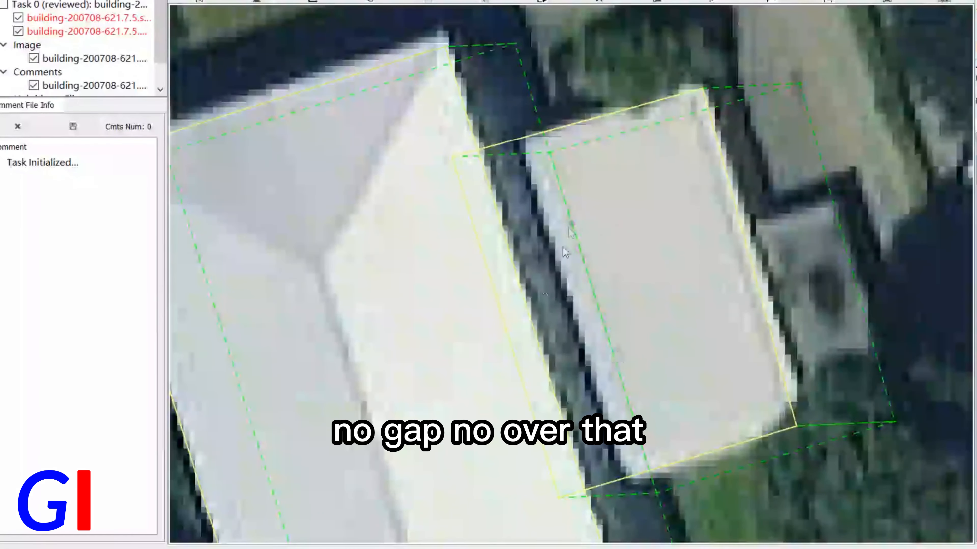
scroll(642, 287, "down", 2)
key("space")
key("space")
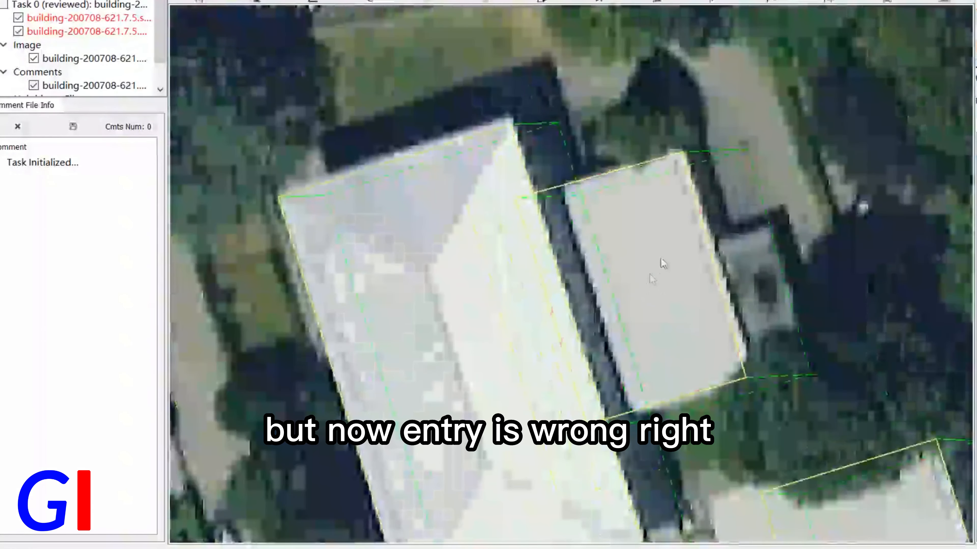
Lower the small building's height by shifting its inner roof edge back to the real roof with the base fixed
left_click(593, 308)
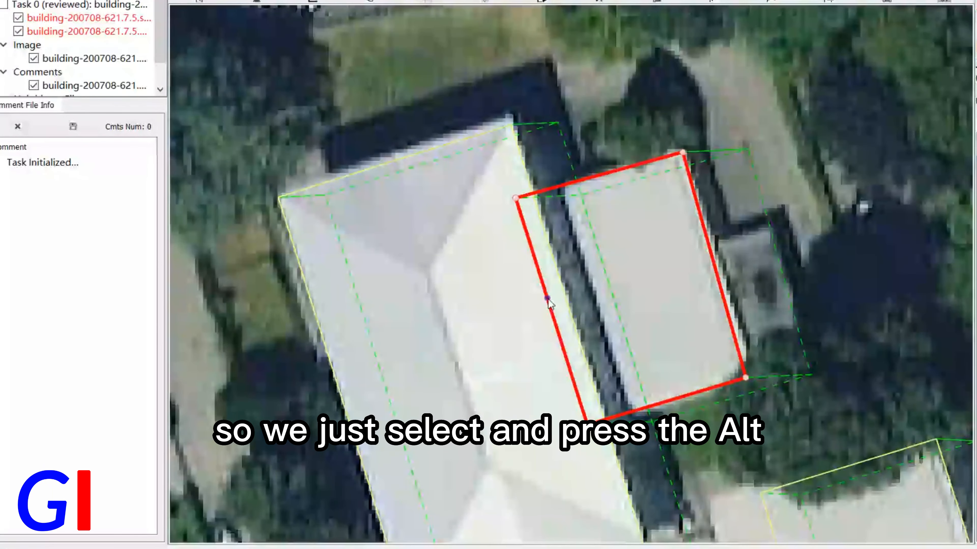
left_click_drag(548, 299, 596, 336, "alt")
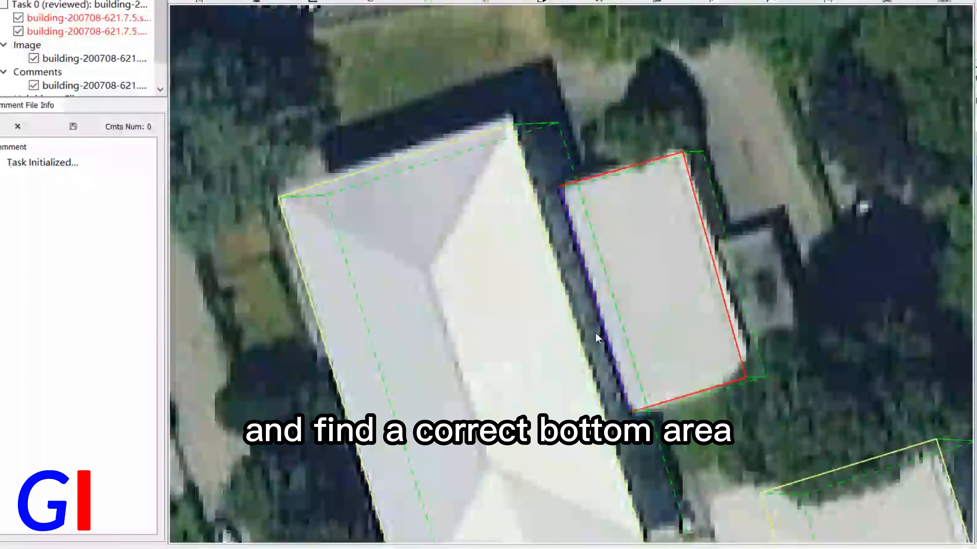
left_click(829, 331)
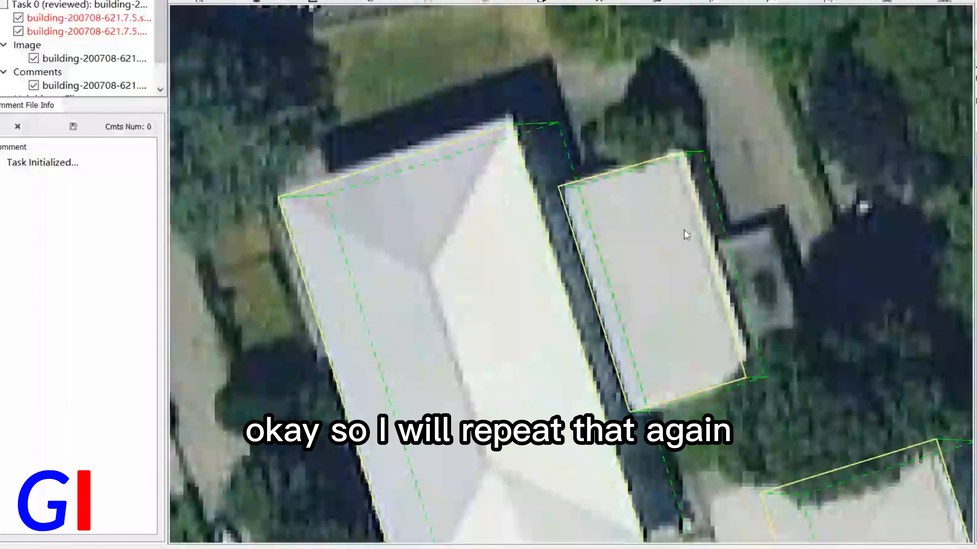
Undo the small building's height and inner-corner changes back to its narrow tapered outline
left_click_drag(767, 377, 810, 375)
left_click_drag(558, 186, 534, 194)
left_click_drag(630, 412, 715, 386)
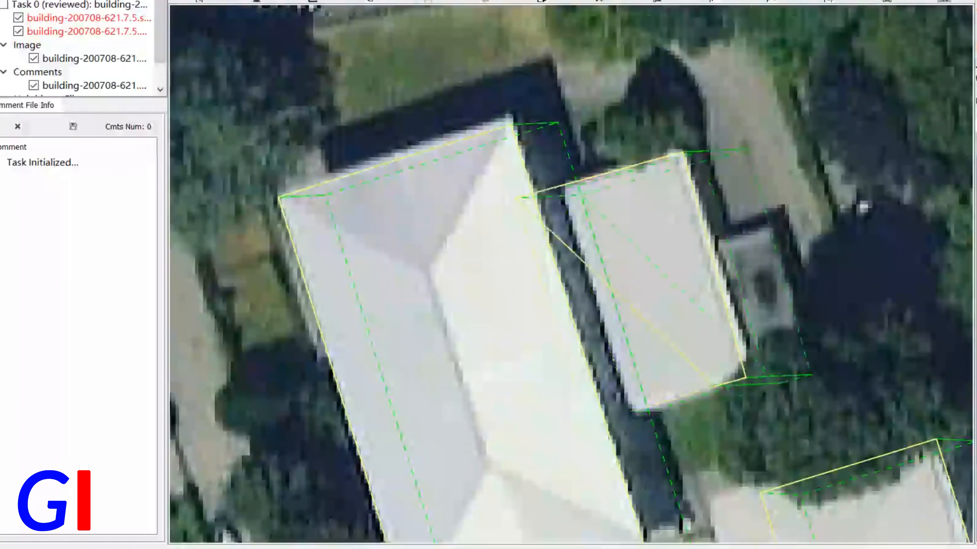
left_click_drag(535, 194, 601, 175)
left_click_drag(810, 374, 761, 402)
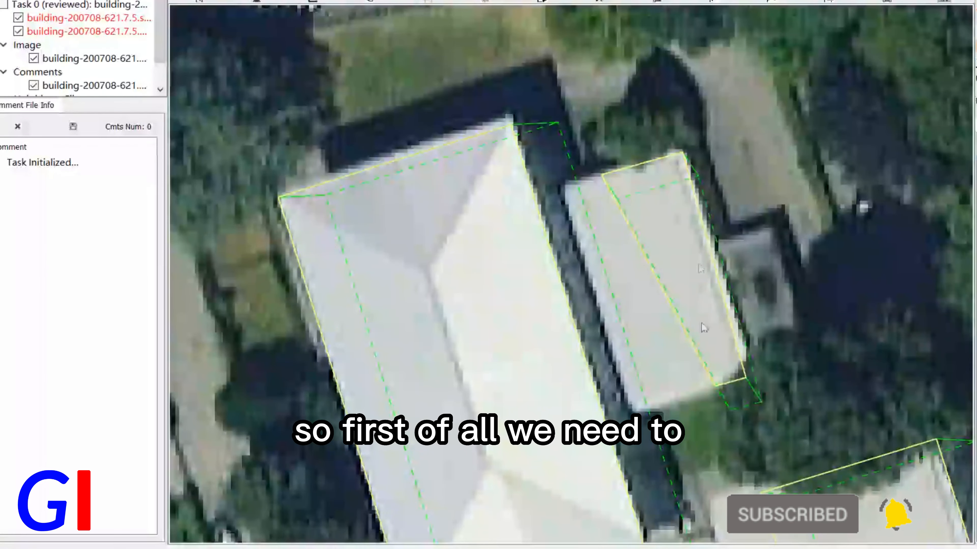
Restore the small building's base offset direction so it matches that of the large hipped-roof building
scroll(702, 251, "down", 2)
left_click_drag(714, 400, 674, 278)
scroll(672, 278, "up", 3)
left_click_drag(687, 152, 693, 280)
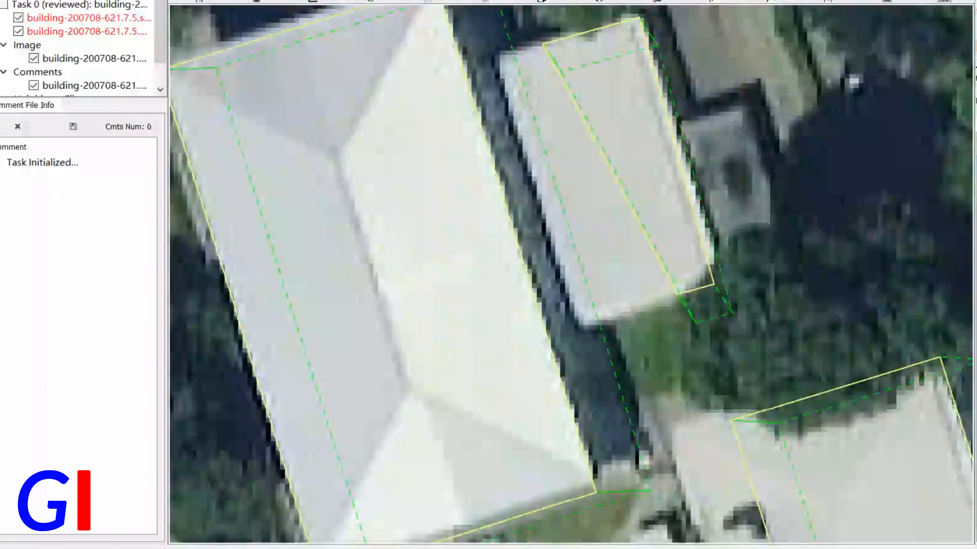
left_click_drag(626, 146, 630, 212)
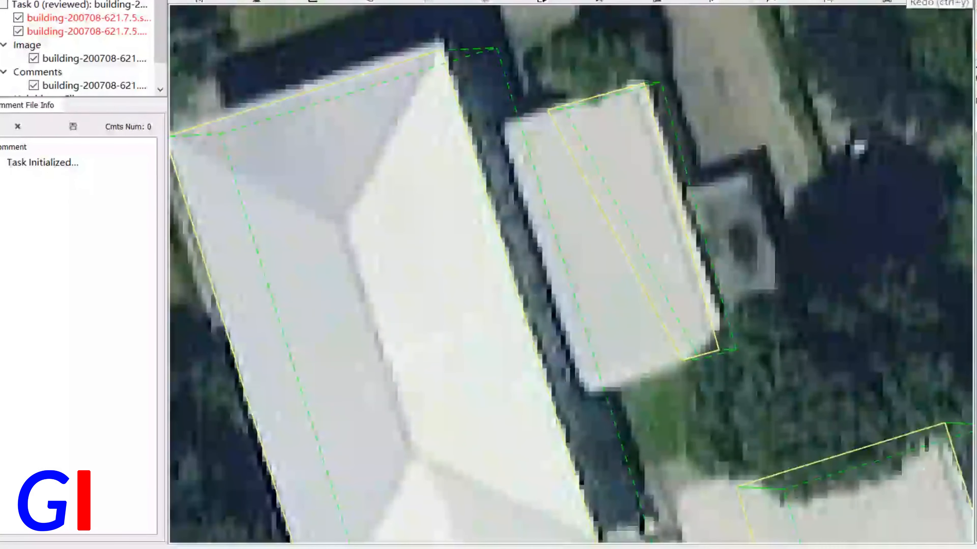
Move the small building's two inner corners outward so its base edge meets the large hipped-roof building's base
left_click(547, 109)
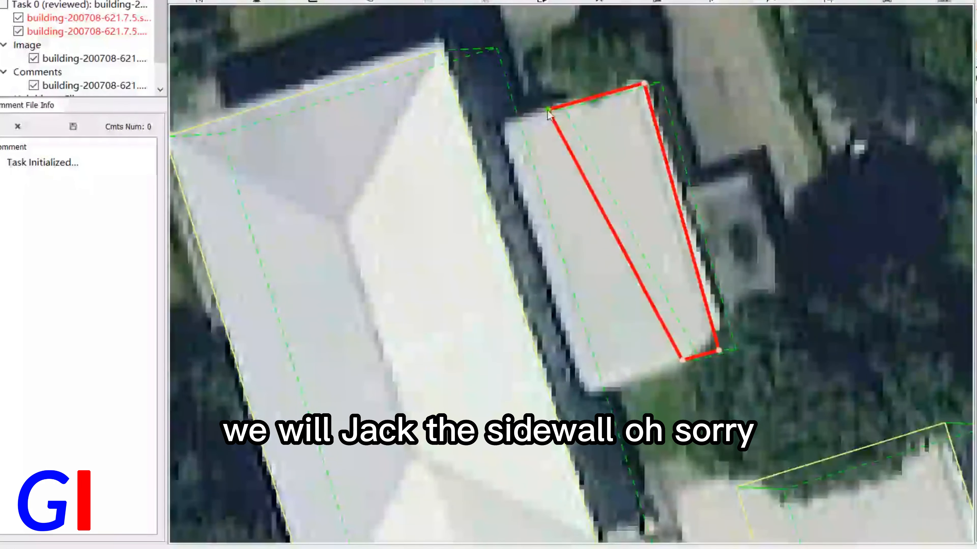
mouse_move(548, 113)
left_mouse_down()
mouse_move(506, 130)
mouse_move(503, 122)
left_mouse_up()
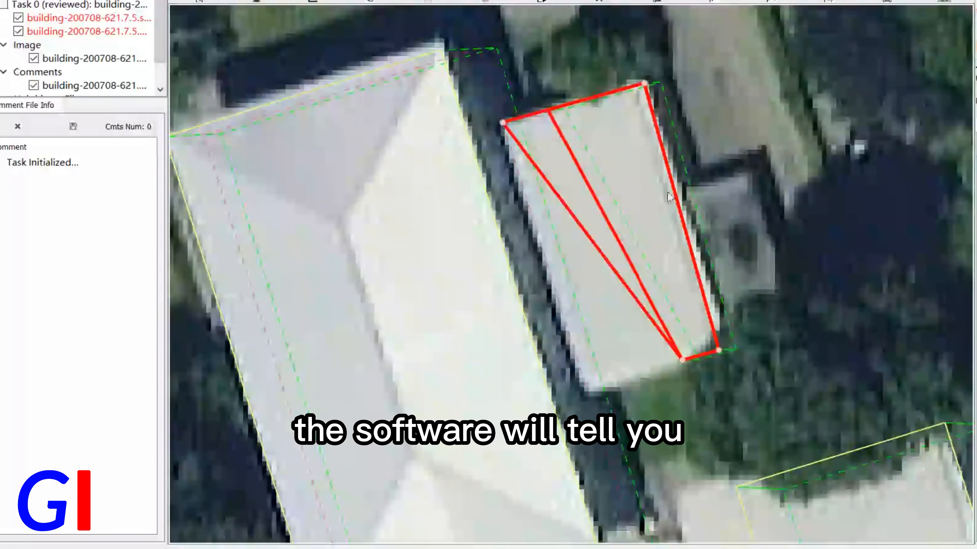
left_click_drag(682, 360, 593, 393)
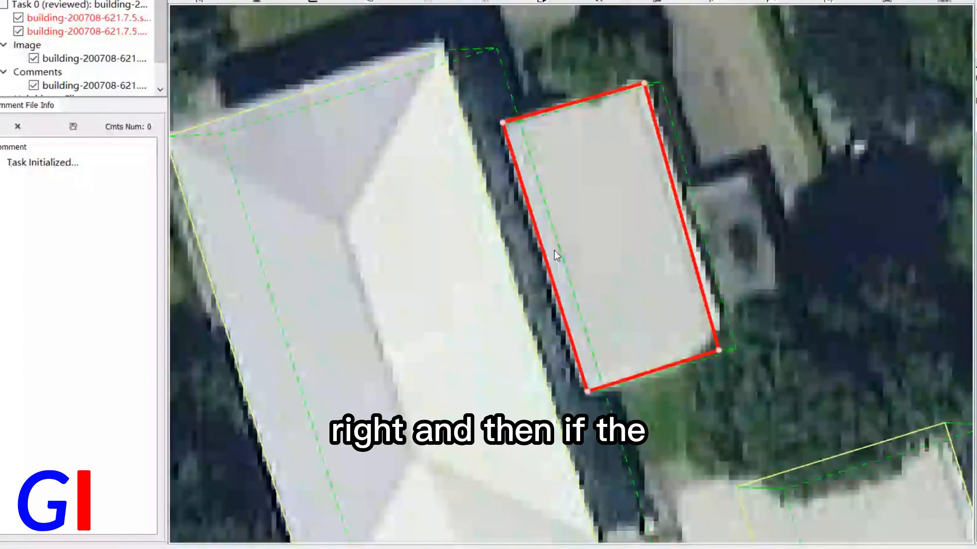
Fine-tune the small building's height by shifting its inner roof edge slightly outward with the base fixed, and deselect it
scroll(586, 236, "down", 3)
scroll(594, 195, "up", 2)
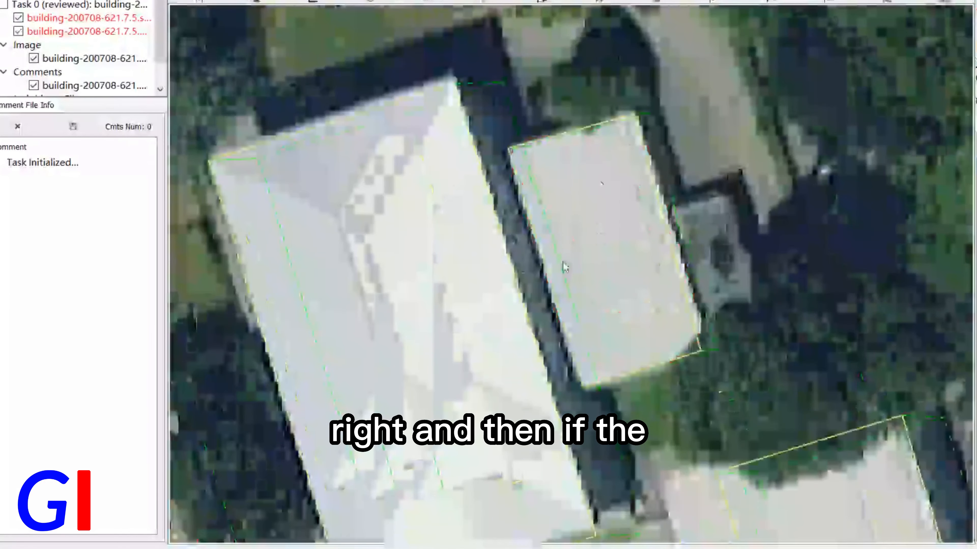
left_click(545, 265)
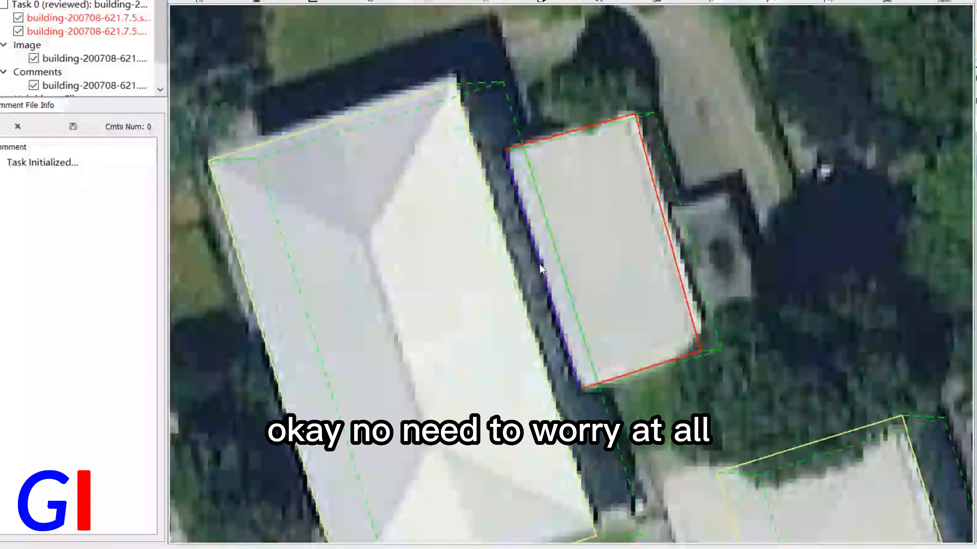
left_click(764, 224)
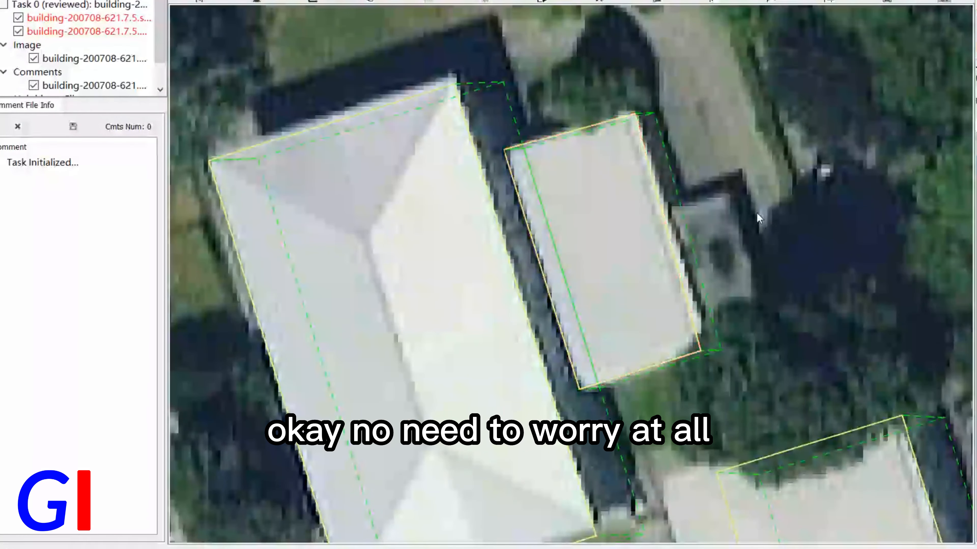
scroll(757, 219, "down", 2)
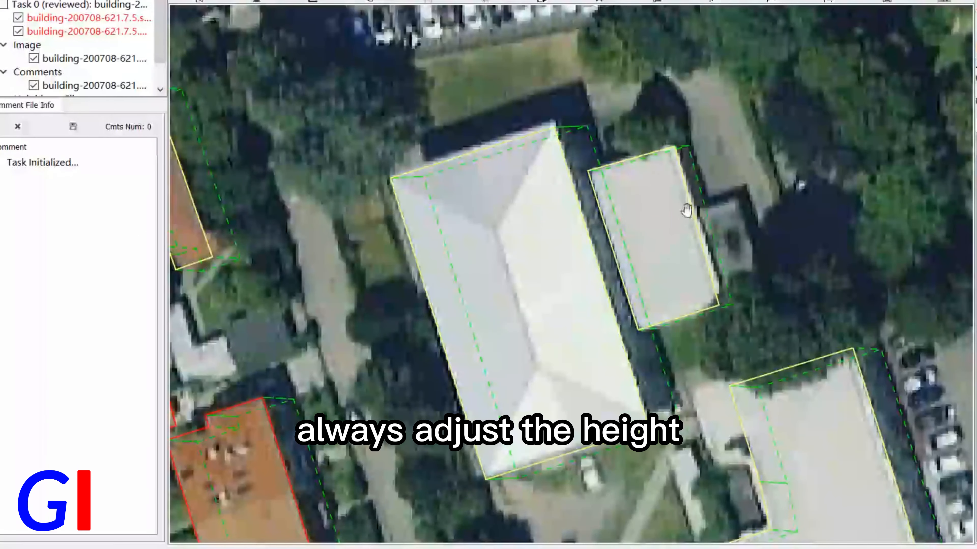
scroll(619, 190, "up", 2)
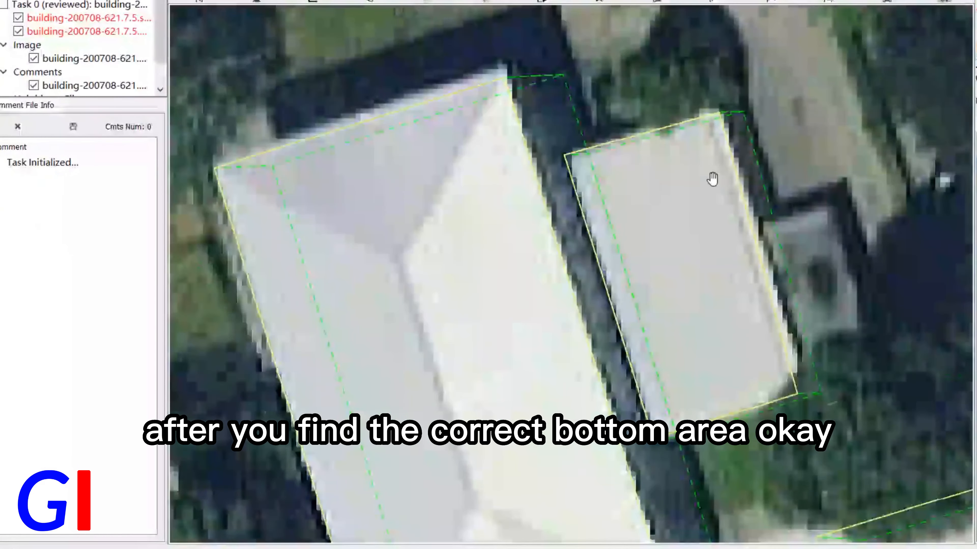
scroll(713, 178, "down", 2)
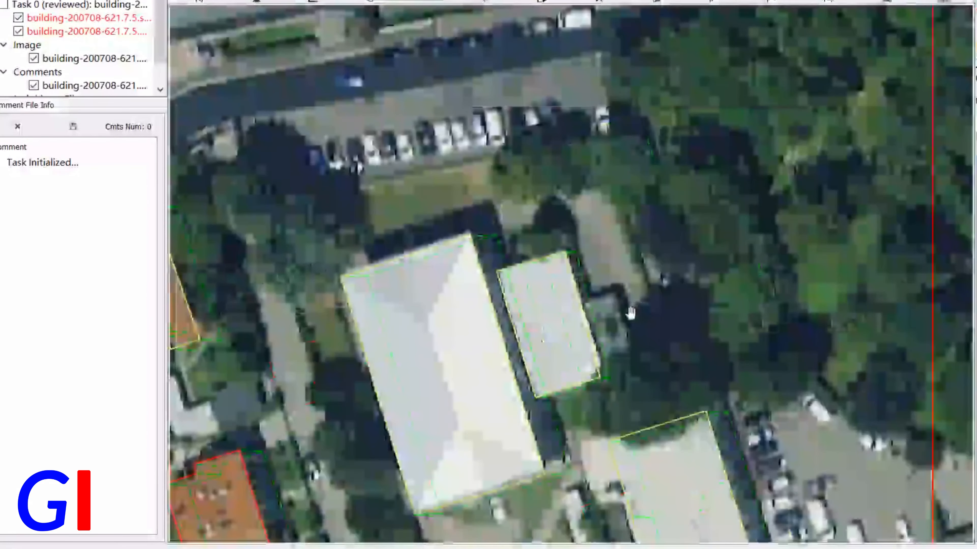
scroll(630, 311, "down", 1)
left_click_drag(630, 311, 637, 174)
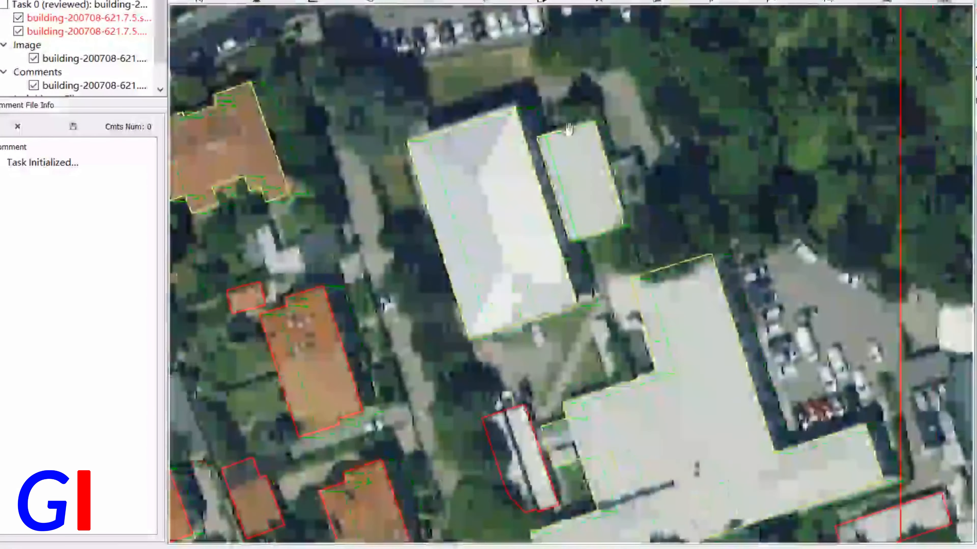
Examine the roof edges shared by the orange-roofed and grey-roofed buildings beside the street, with outlines shown and hidden
scroll(562, 135, "up", 1)
left_click_drag(539, 181, 533, 218)
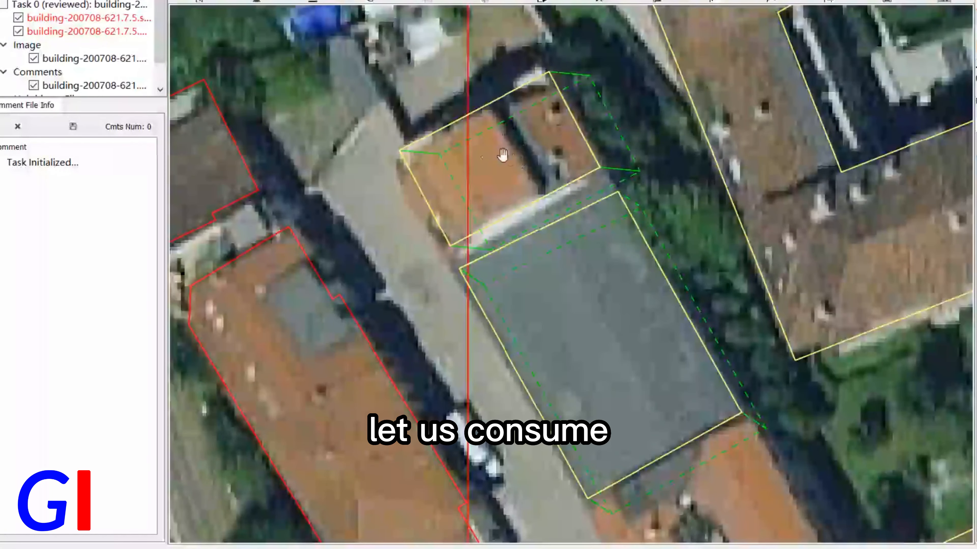
left_click(509, 161)
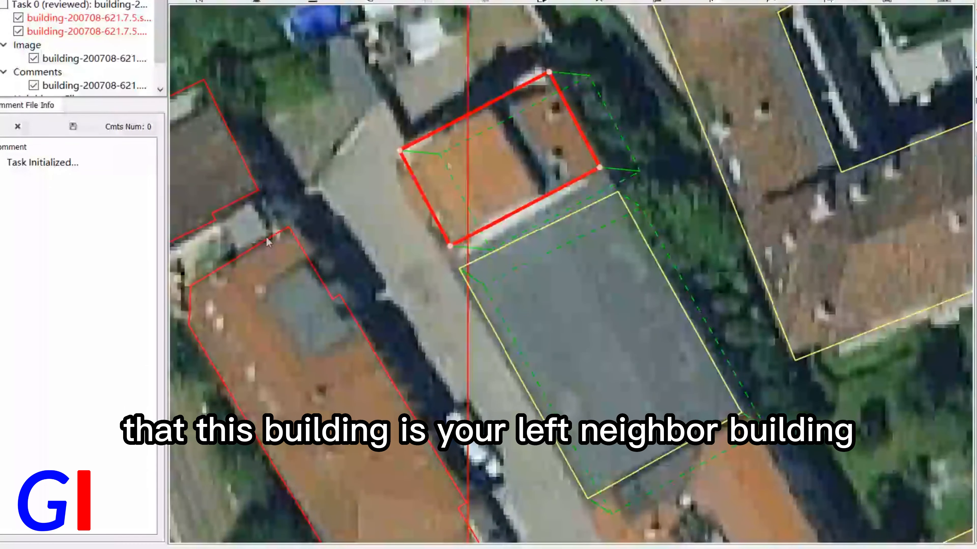
key("space")
key("space")
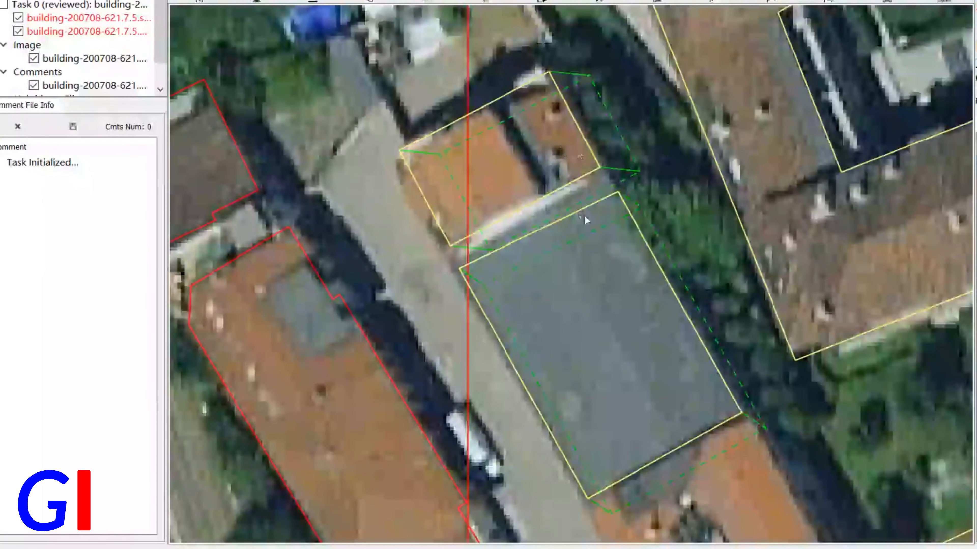
middle_click_drag(548, 203, 545, 133)
middle_click_drag(541, 79, 494, 199)
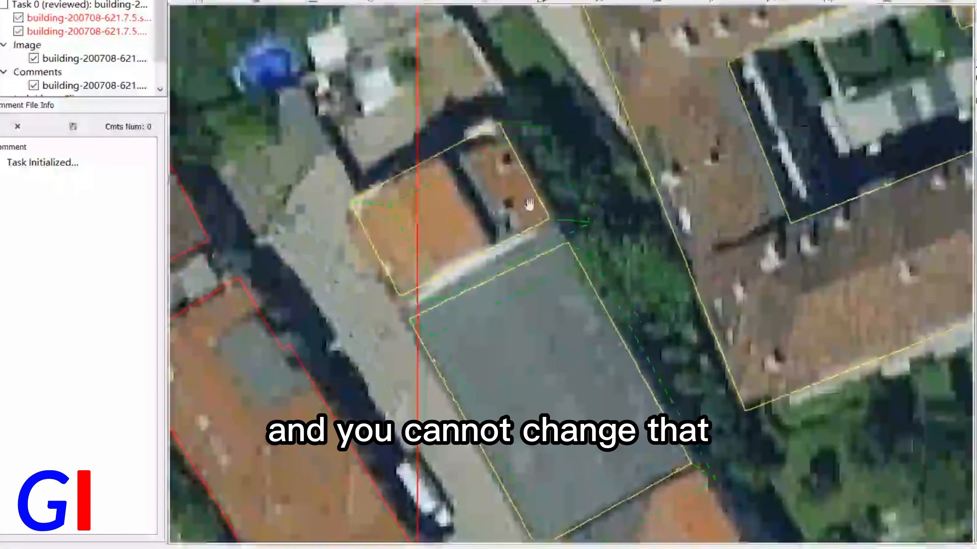
middle_click_drag(566, 376, 581, 271)
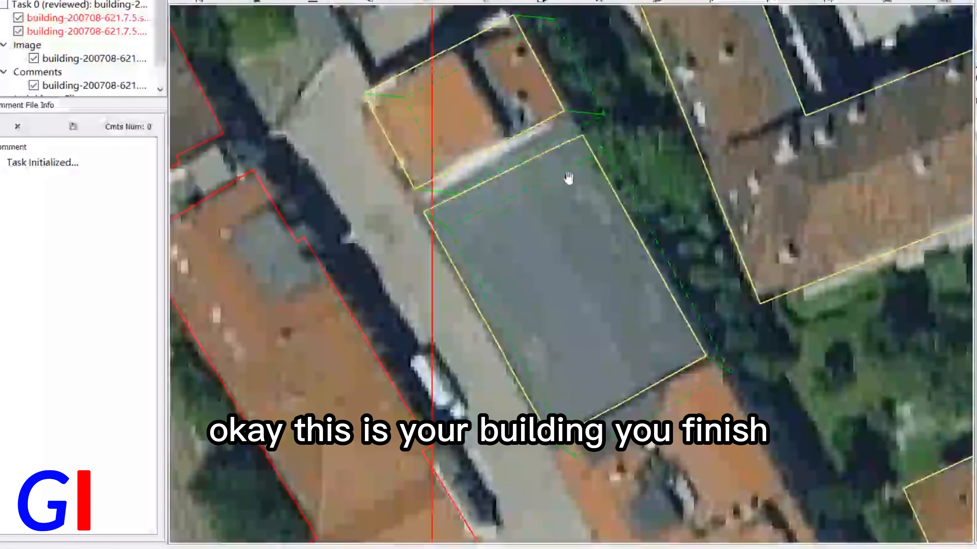
middle_click_drag(584, 113, 583, 293)
scroll(580, 192, "up", 1)
key("space")
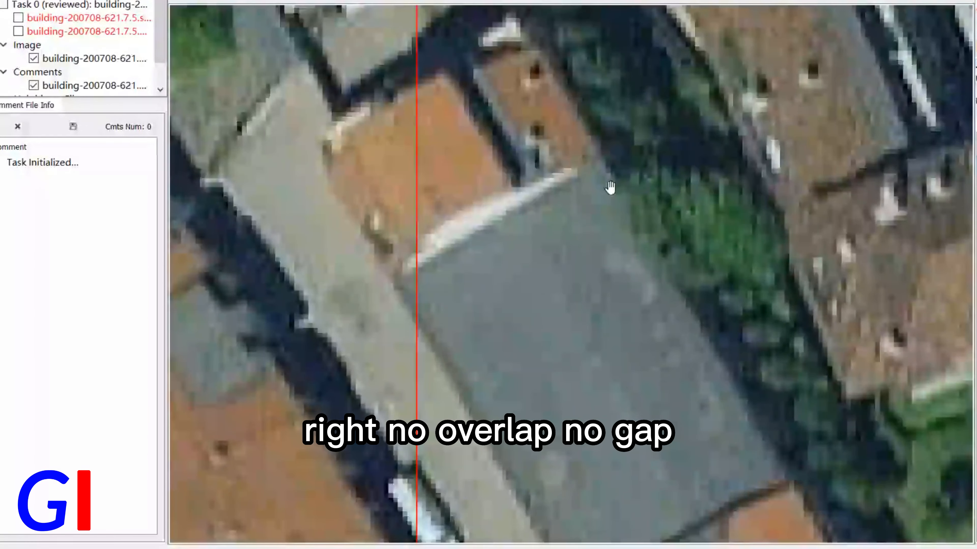
key("space")
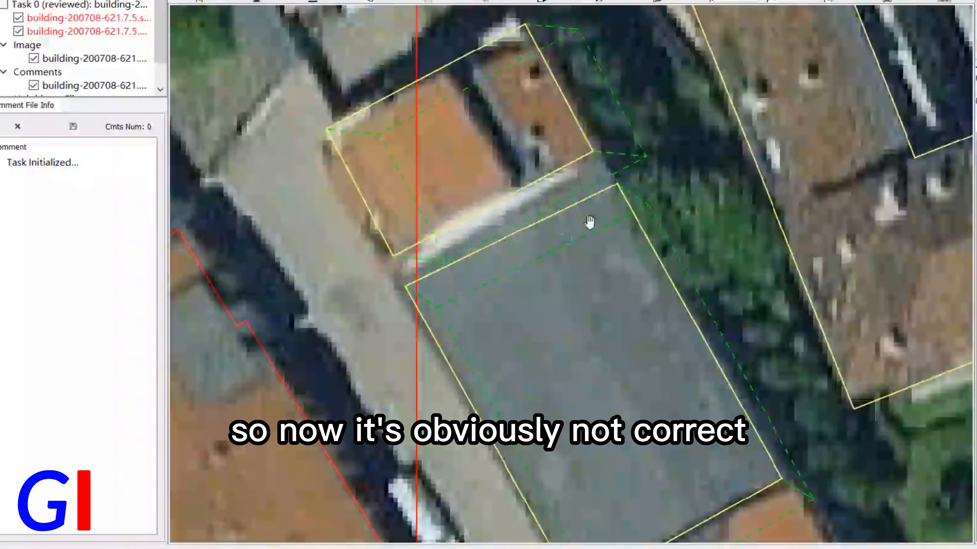
key("space")
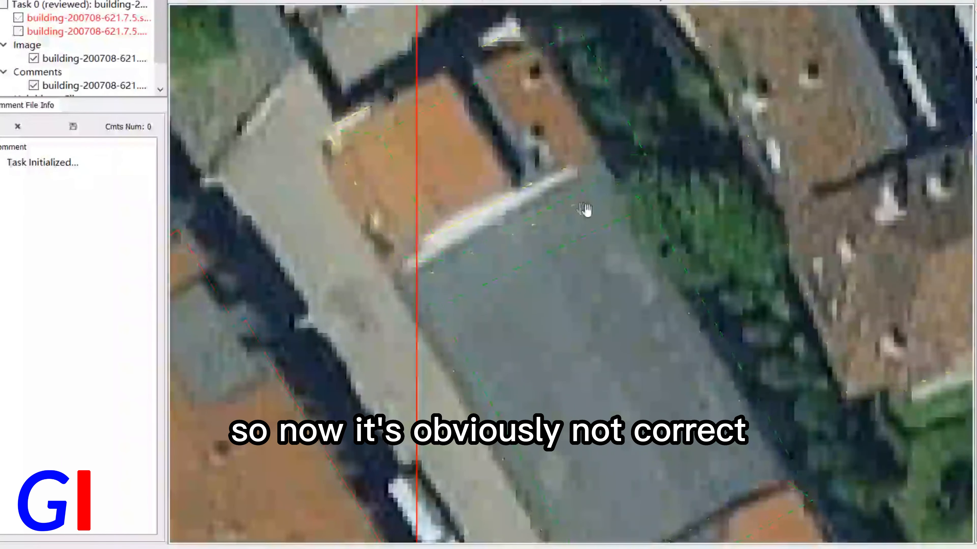
key("space")
Try to snap the grey-roofed building's two upper corners to the adjoining corners of the orange-roofed building, and deselect it
left_click(589, 291)
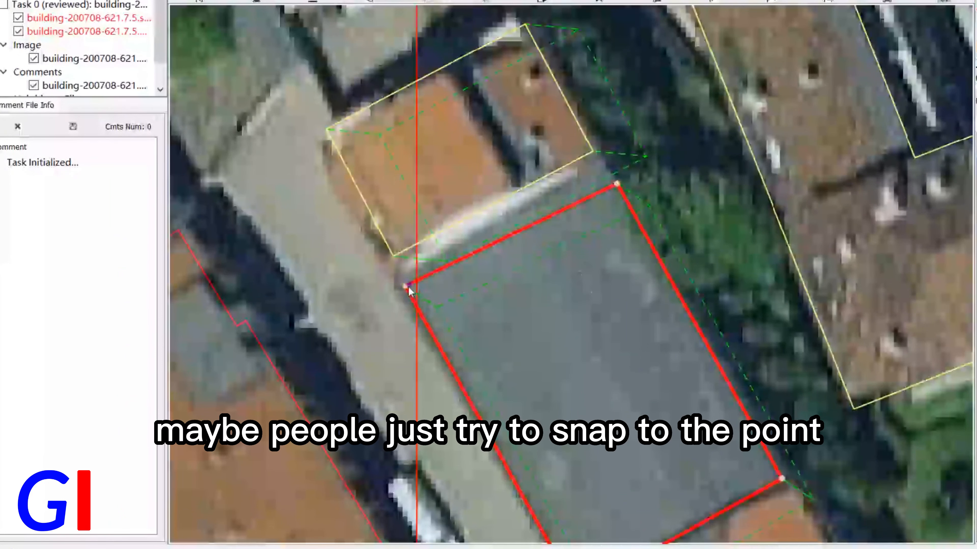
left_click_drag(408, 287, 393, 256)
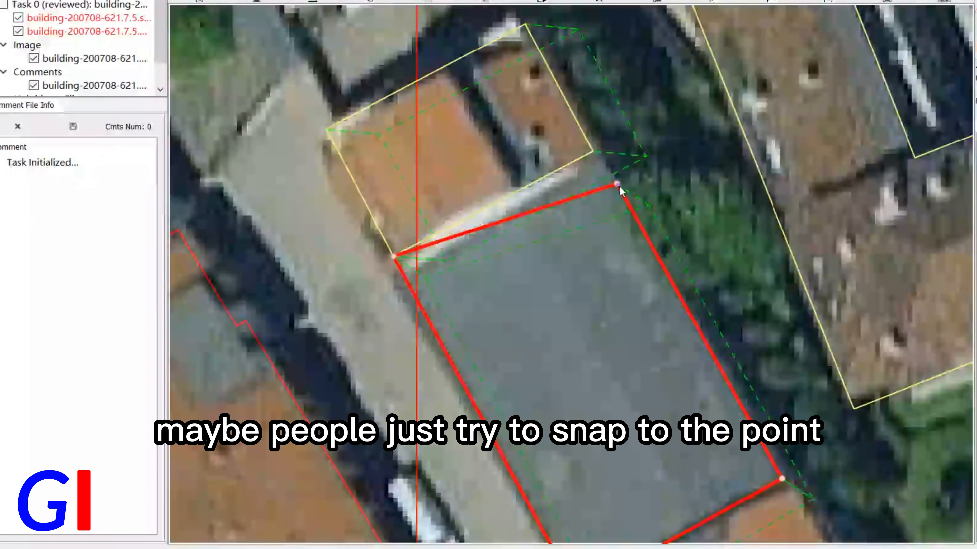
left_click_drag(617, 184, 592, 152)
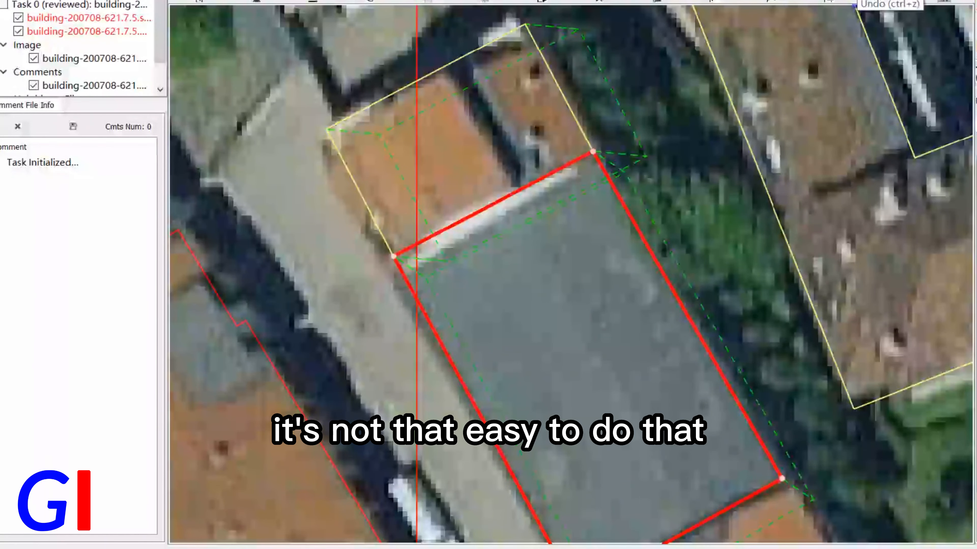
scroll(494, 121, "down", 1)
key("Escape")
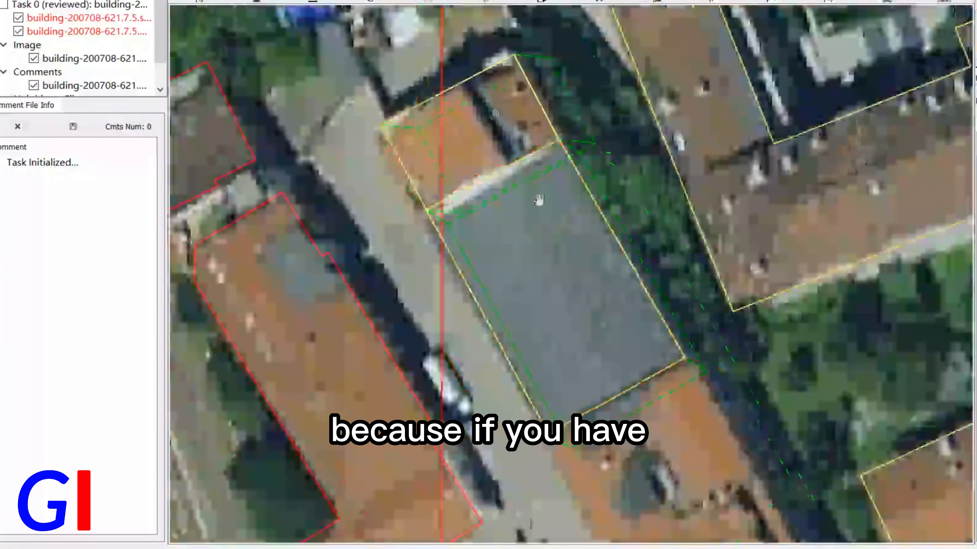
Examine how the grey-roofed building adjoins the orange-roofed buildings at both of its ends
left_click_drag(562, 234, 523, 181)
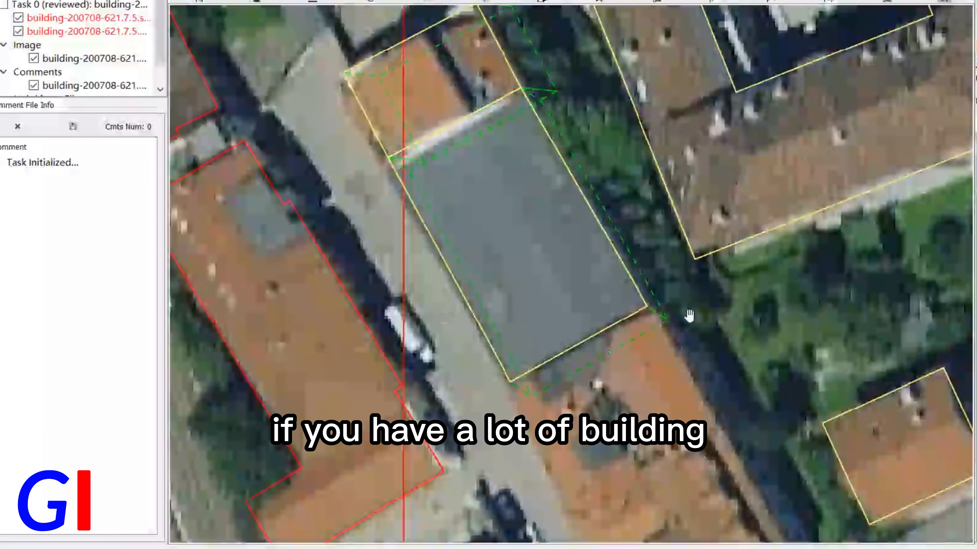
left_click_drag(635, 383, 646, 263)
left_click_drag(609, 313, 639, 483)
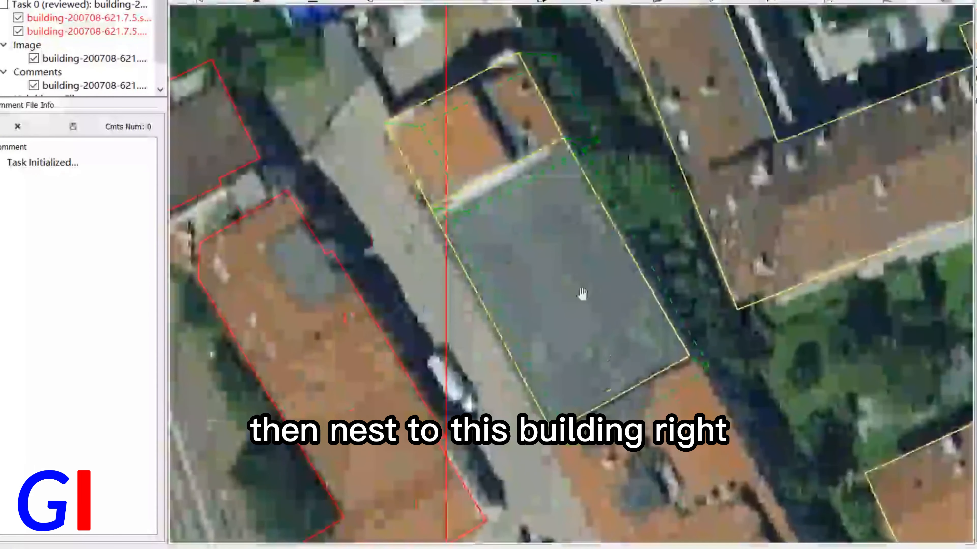
left_click(544, 293)
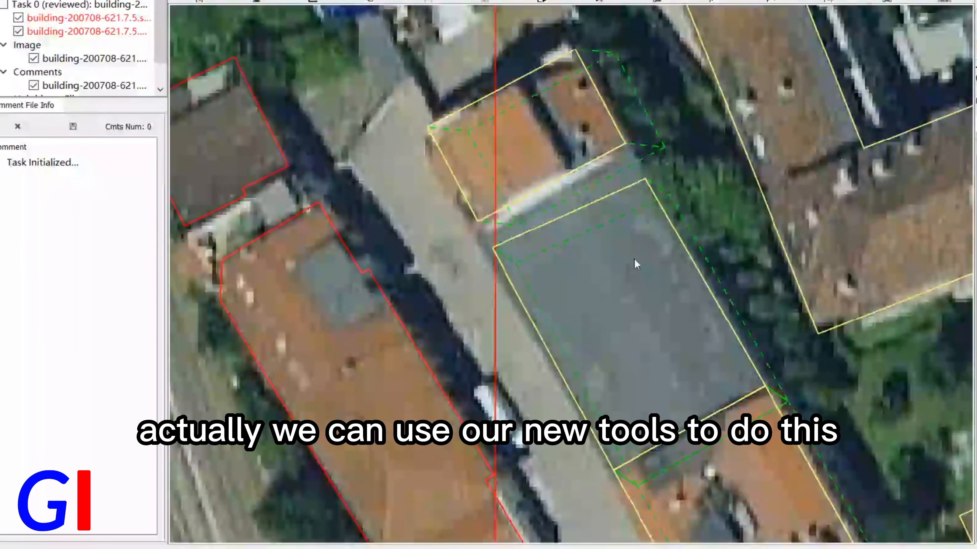
scroll(592, 154, "down", 2)
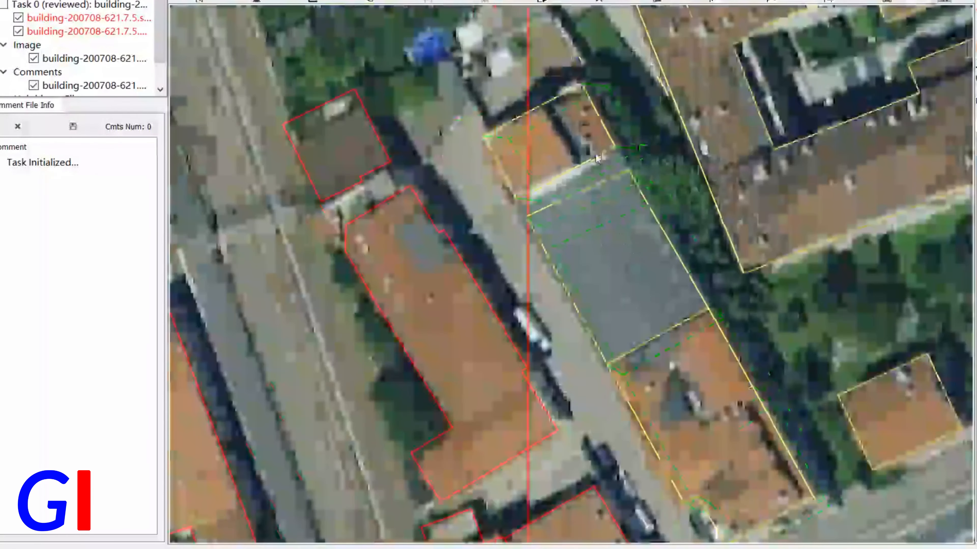
left_click_drag(618, 220, 603, 210)
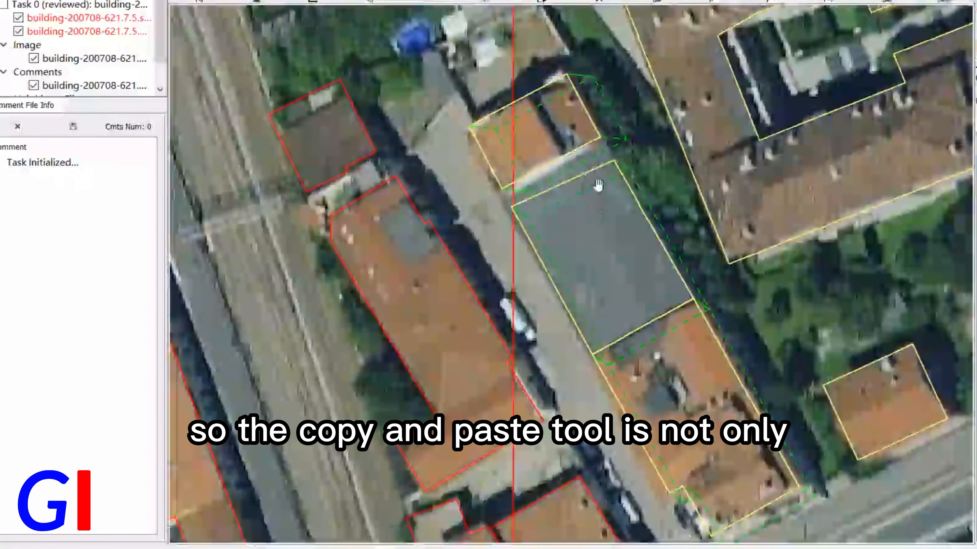
scroll(630, 213, "up", 1)
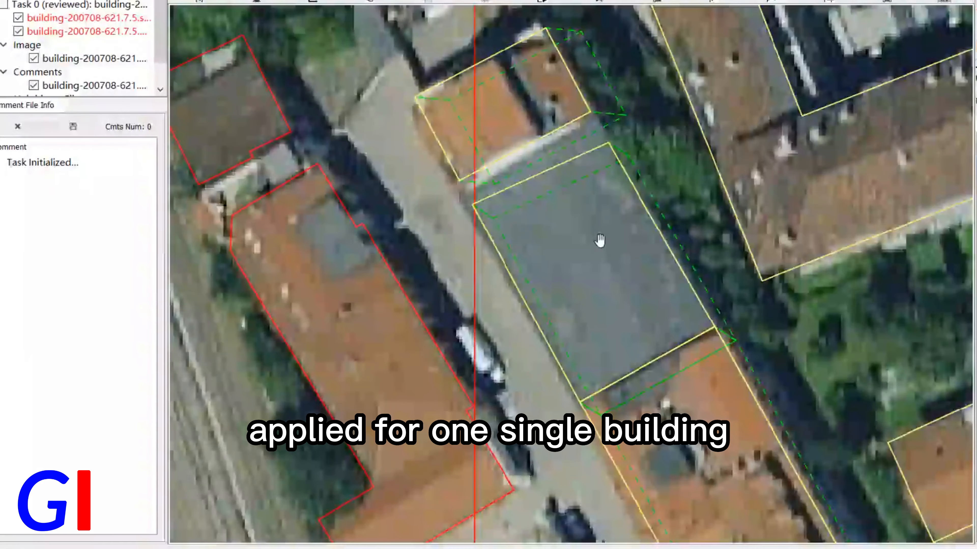
left_click_drag(611, 264, 606, 237)
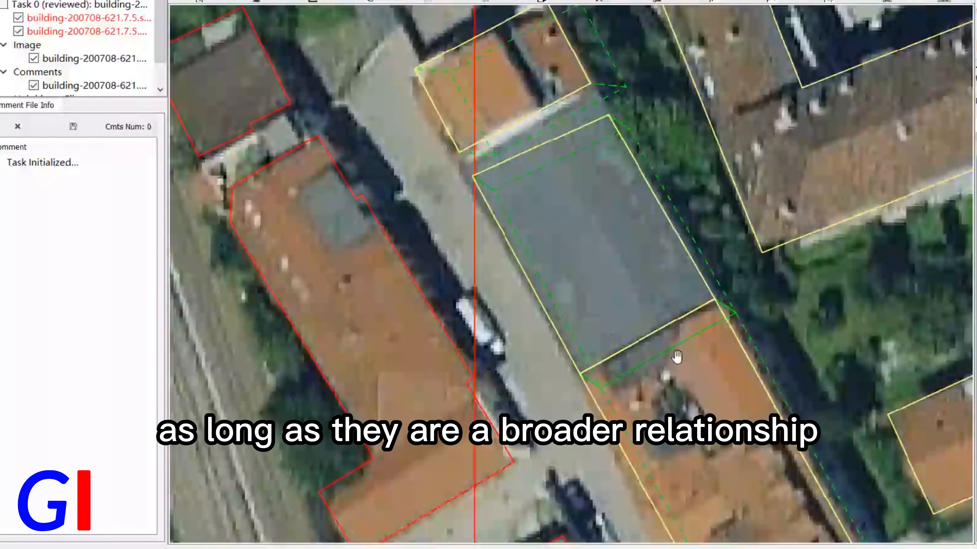
left_click_drag(610, 239, 611, 292)
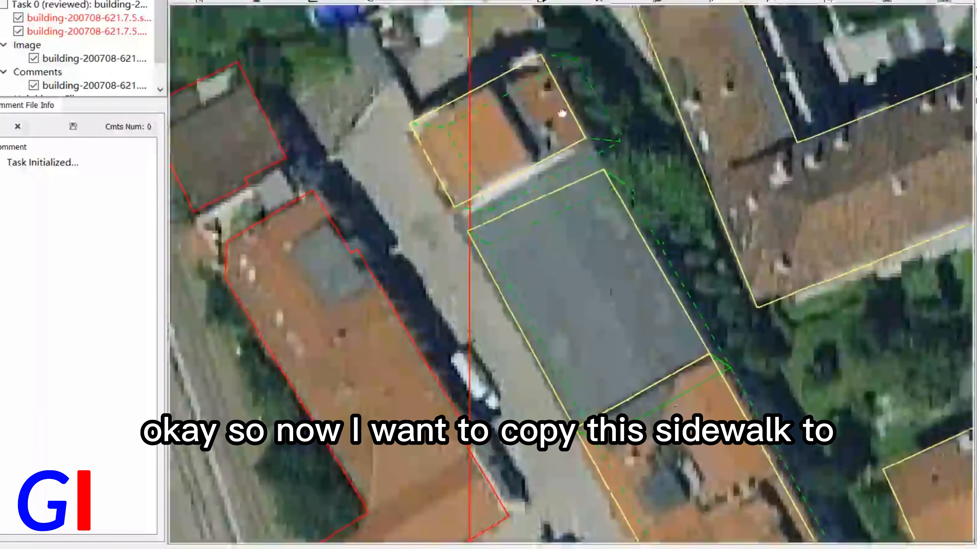
Select each of the three adjoining buildings in the row in turn to check their outlines and base offsets
left_click(534, 123)
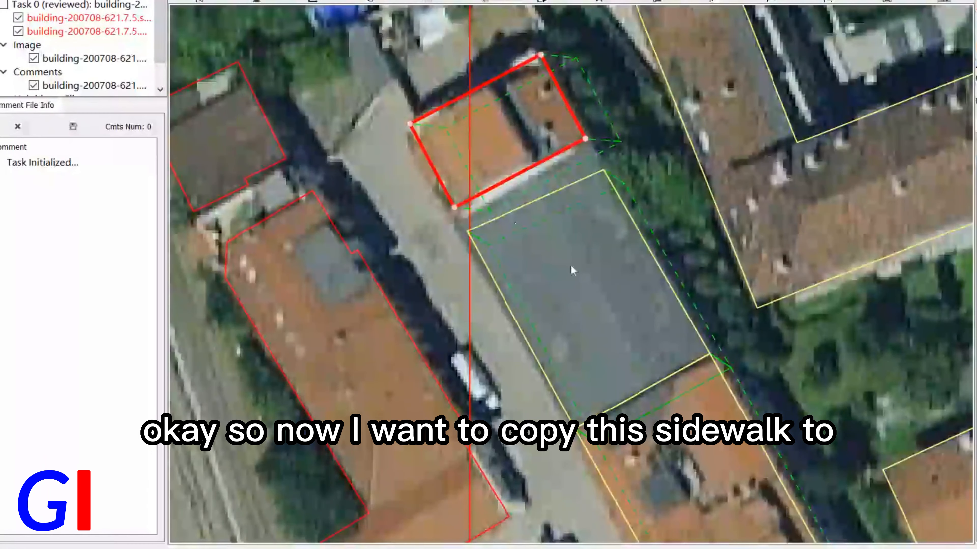
left_click(631, 337)
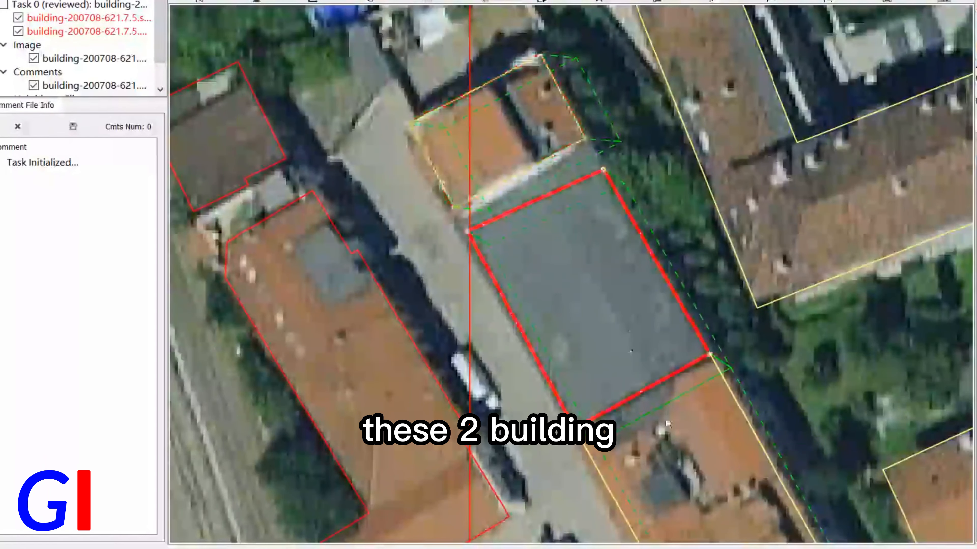
left_click(714, 455)
left_click(630, 355)
left_click(681, 456)
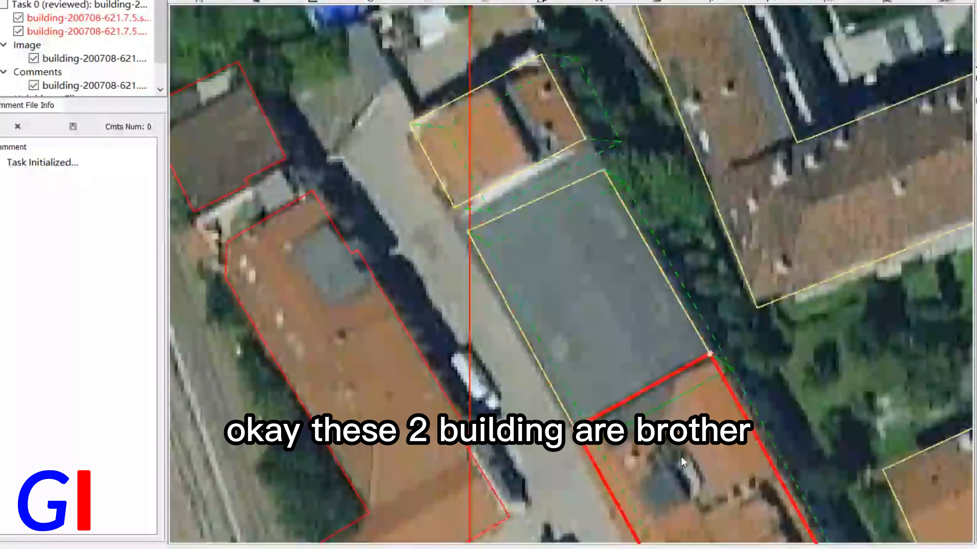
left_click(680, 456)
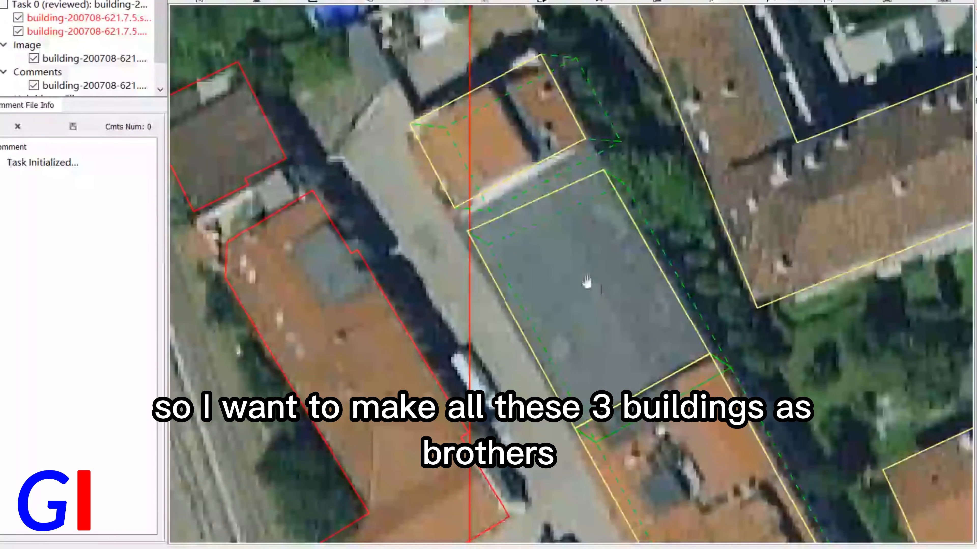
Copy the upper orange-roofed building's offset vector and apply it to the grey-roofed building
left_click(515, 150)
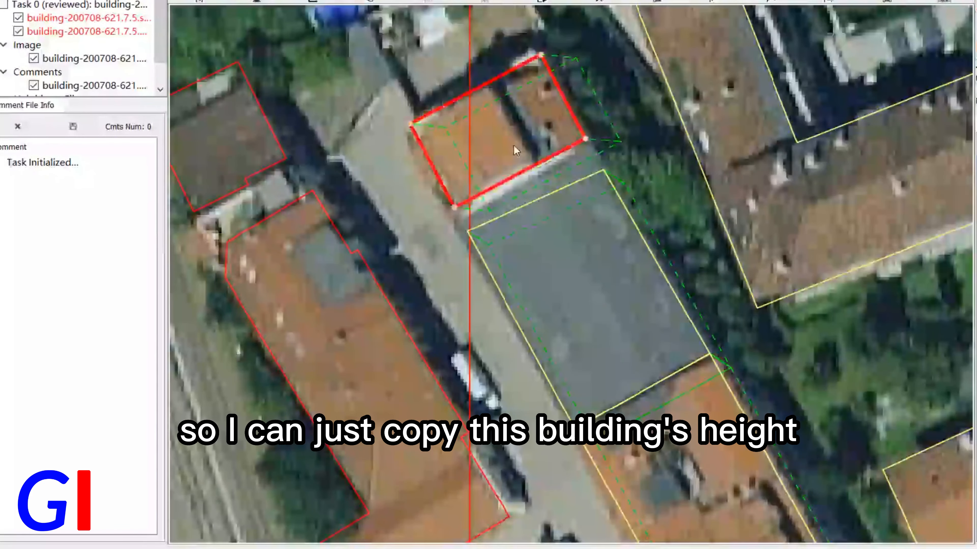
key("ctrl+c")
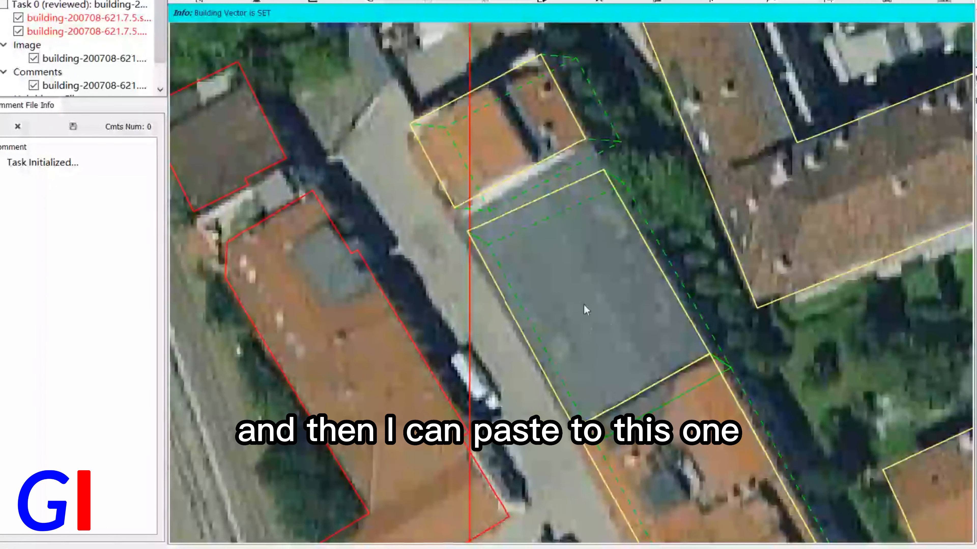
left_click(572, 276)
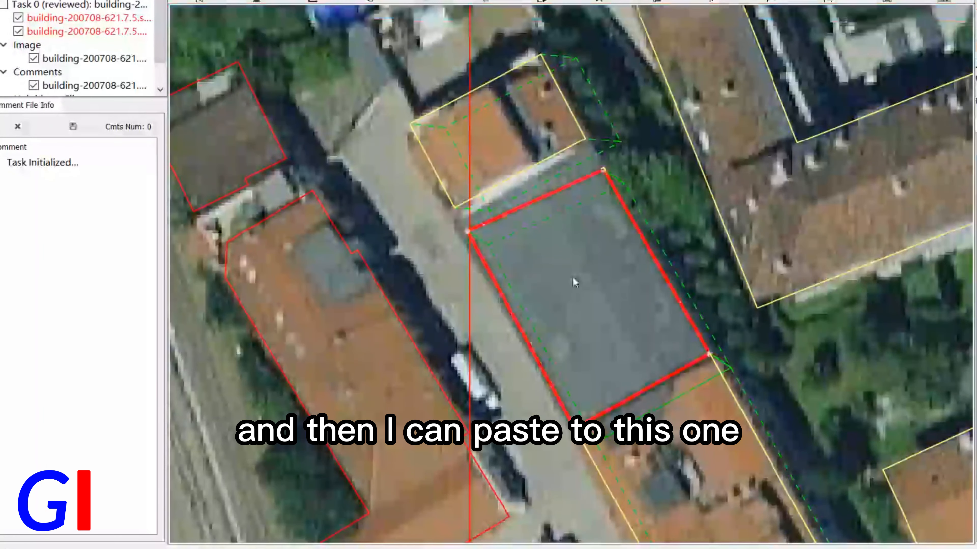
left_click(706, 462)
left_click(606, 289)
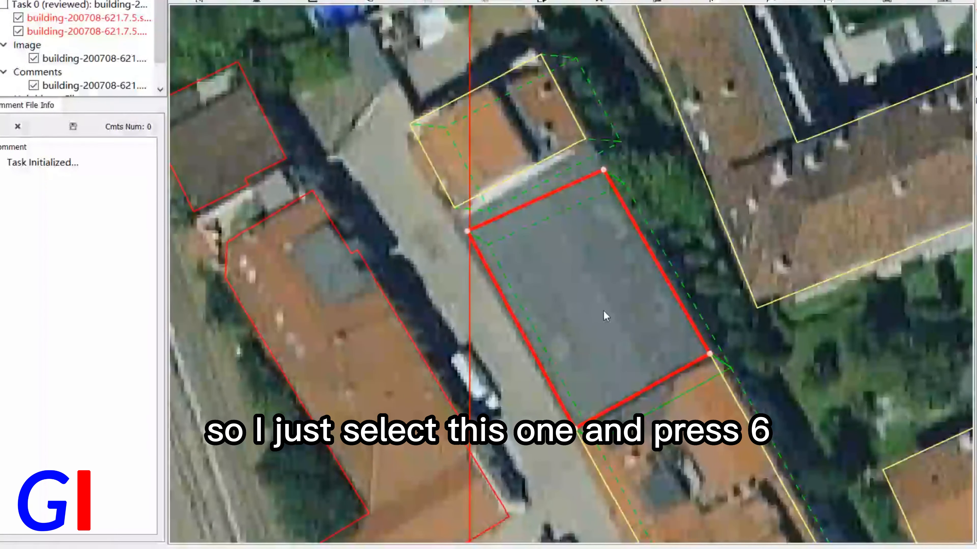
key("6")
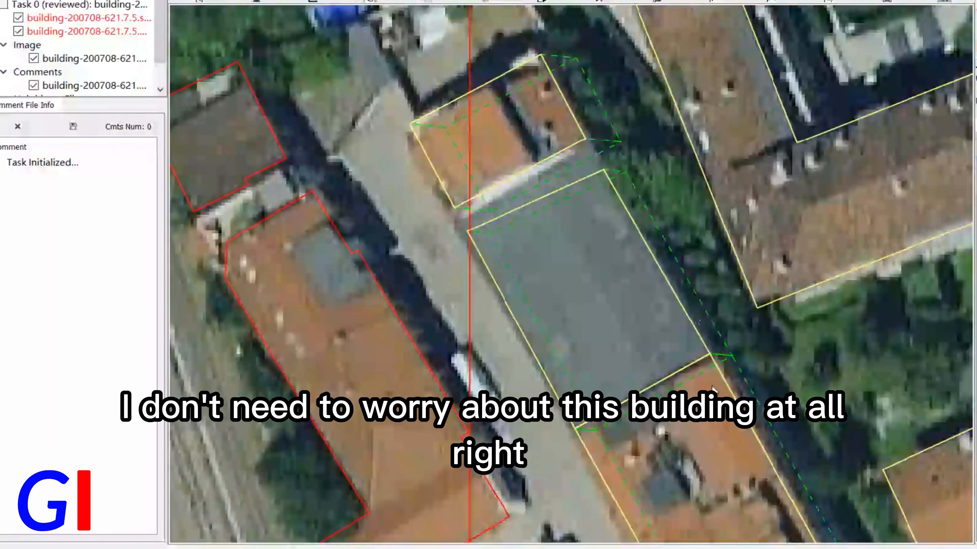
Check the offset directions along the row of three buildings and compare the grey-roofed building's outline with the image
left_click_drag(727, 485, 670, 367)
left_click_drag(492, 144, 545, 347)
left_click(545, 348)
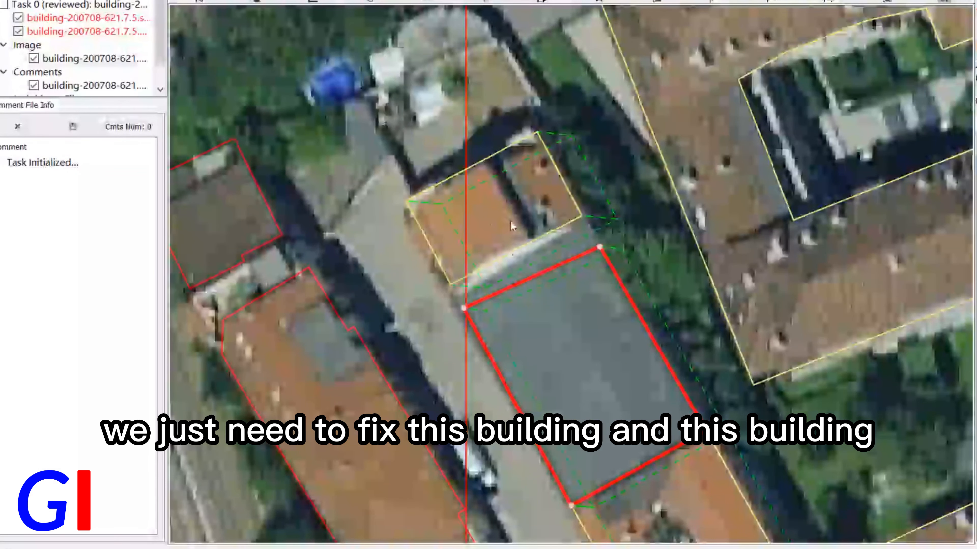
key("space")
key("space")
key("space")
key("space")
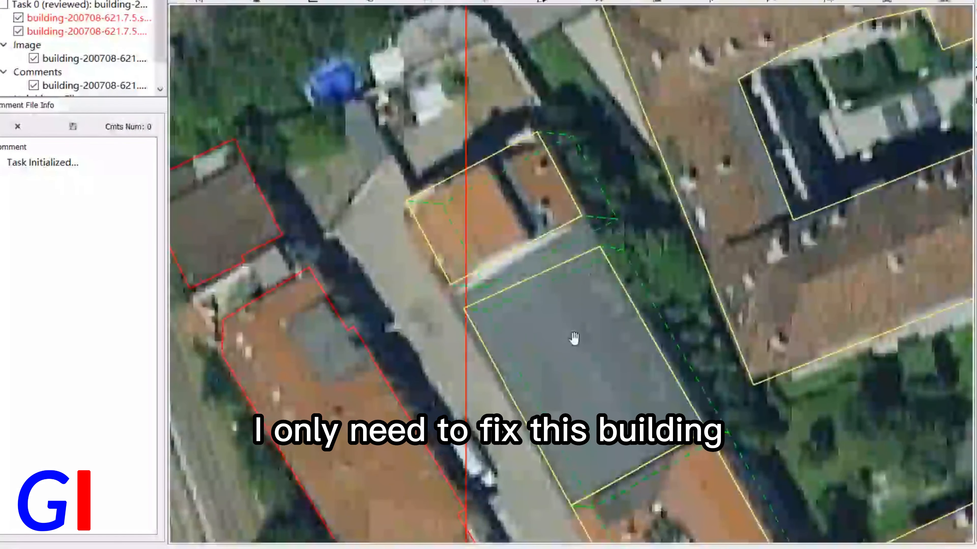
key("space")
Move the grey-roofed building's two upper corners toward the orange-roofed building so their edges meet without gap or overlap
left_click(577, 349)
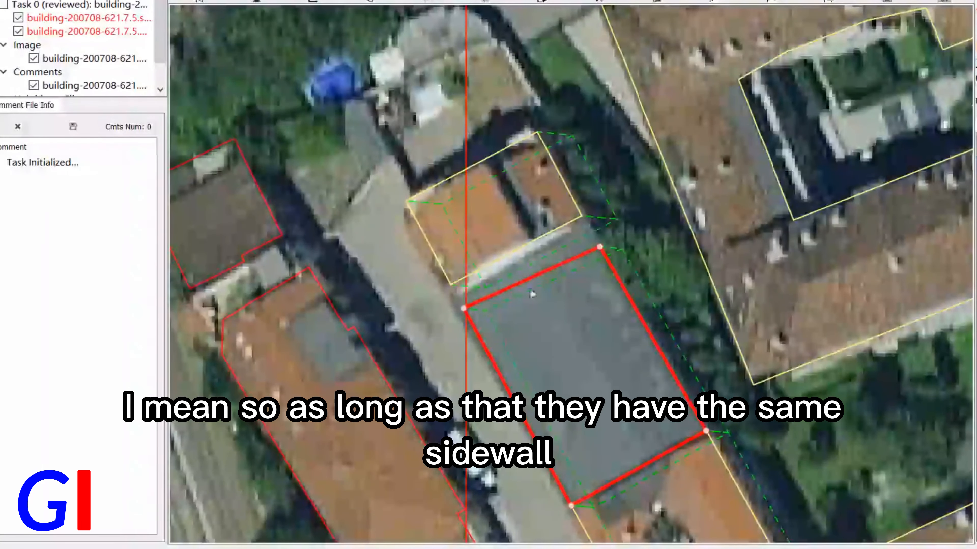
scroll(581, 331, "up", 3)
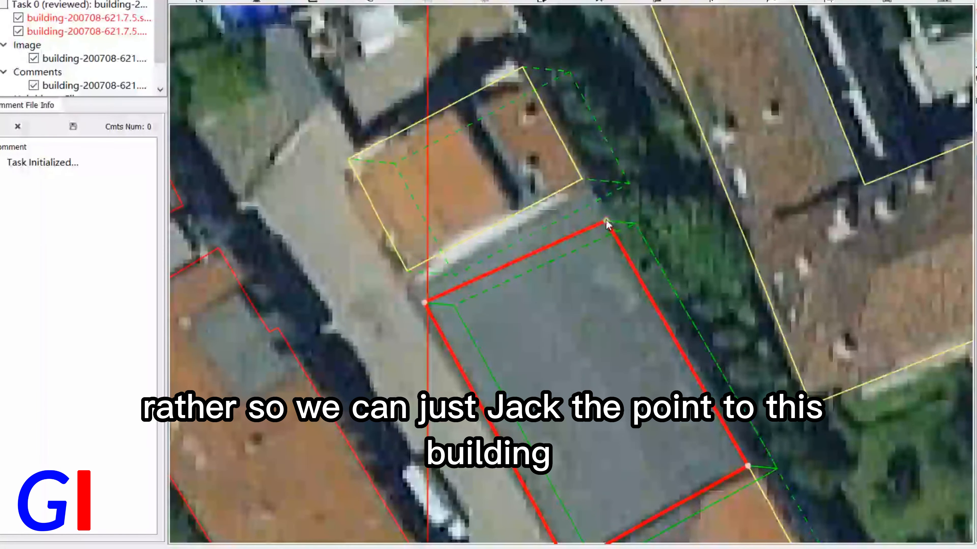
left_click_drag(606, 224, 589, 190)
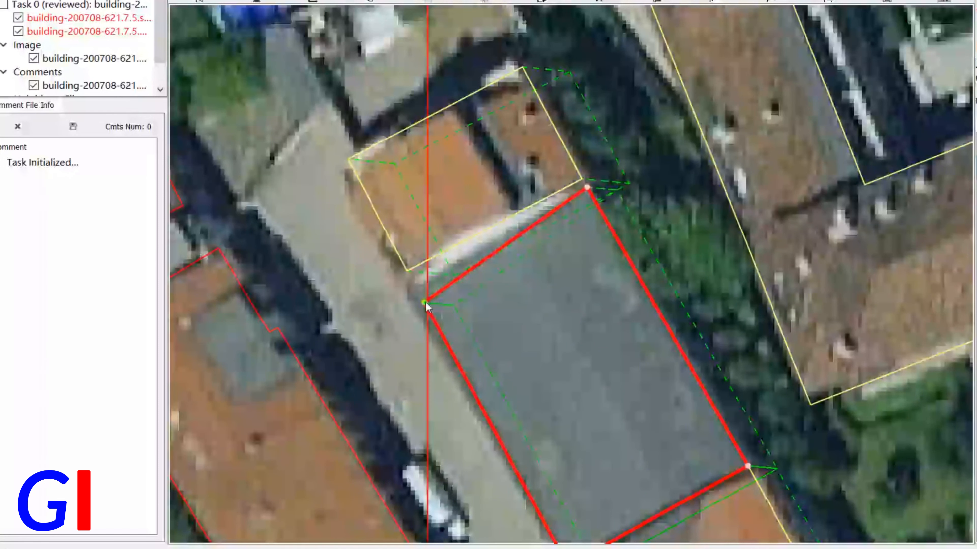
left_click_drag(424, 302, 409, 282)
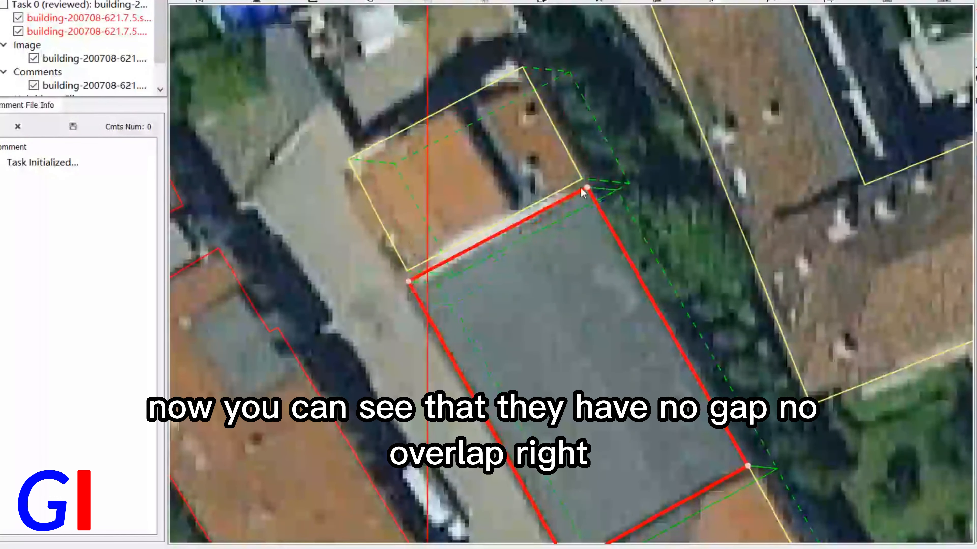
Inspect the shared edge of the upper orange-roofed and grey-roofed buildings for gaps or overlaps between their bases
scroll(562, 231, "up", 5)
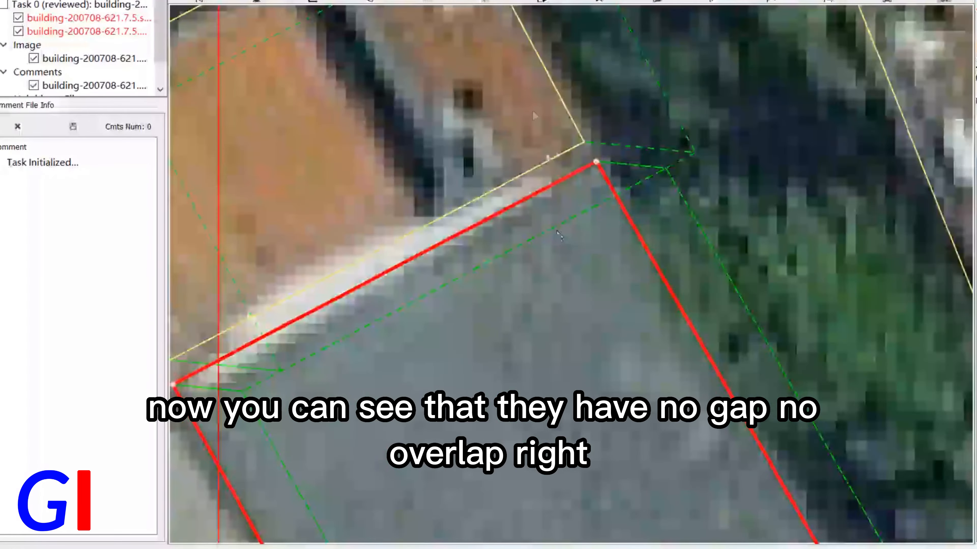
scroll(533, 115, "down", 8)
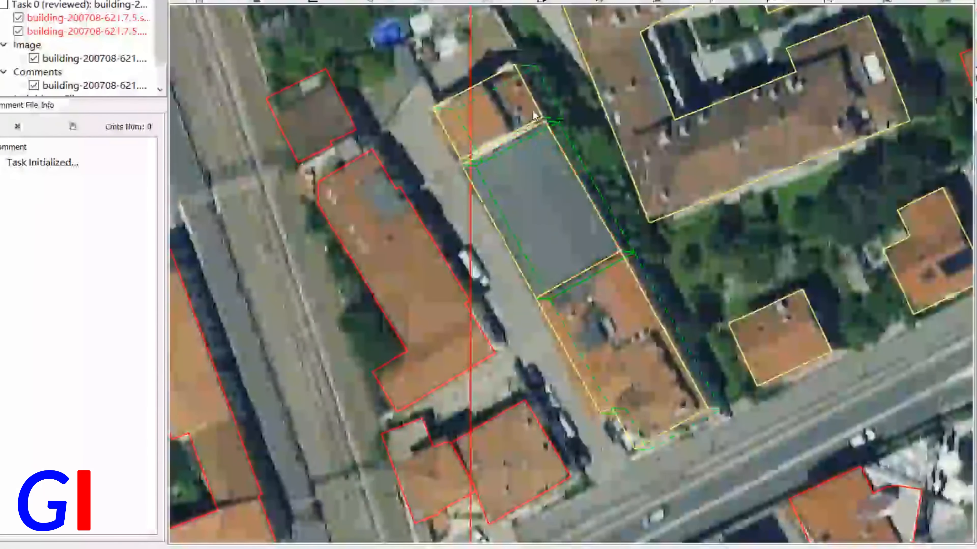
scroll(604, 208, "up", 3)
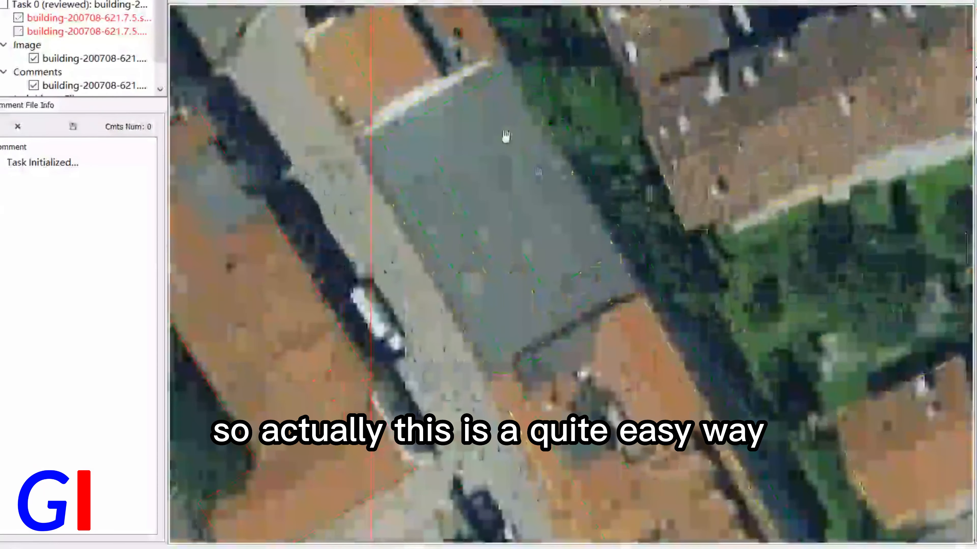
left_click_drag(506, 136, 584, 308)
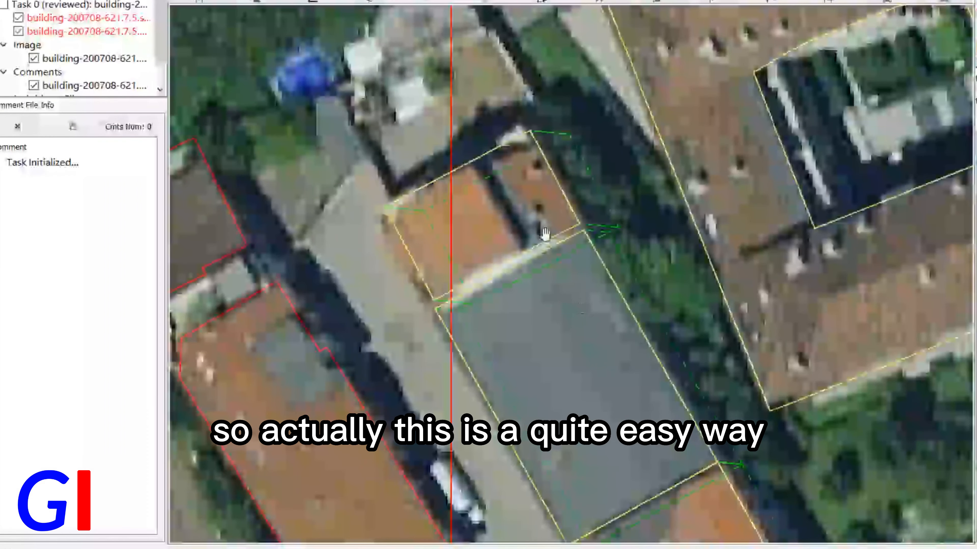
scroll(546, 233, "up", 3)
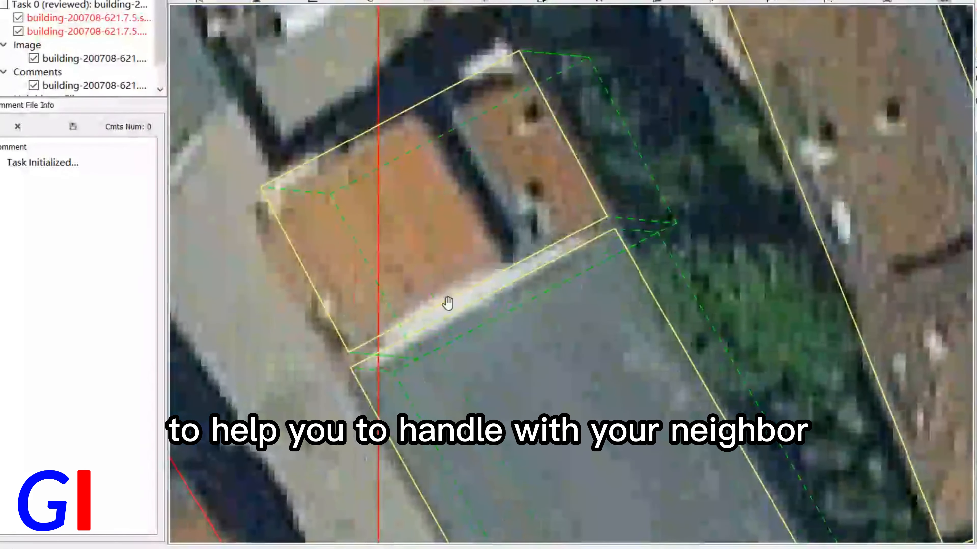
scroll(480, 247, "down", 2)
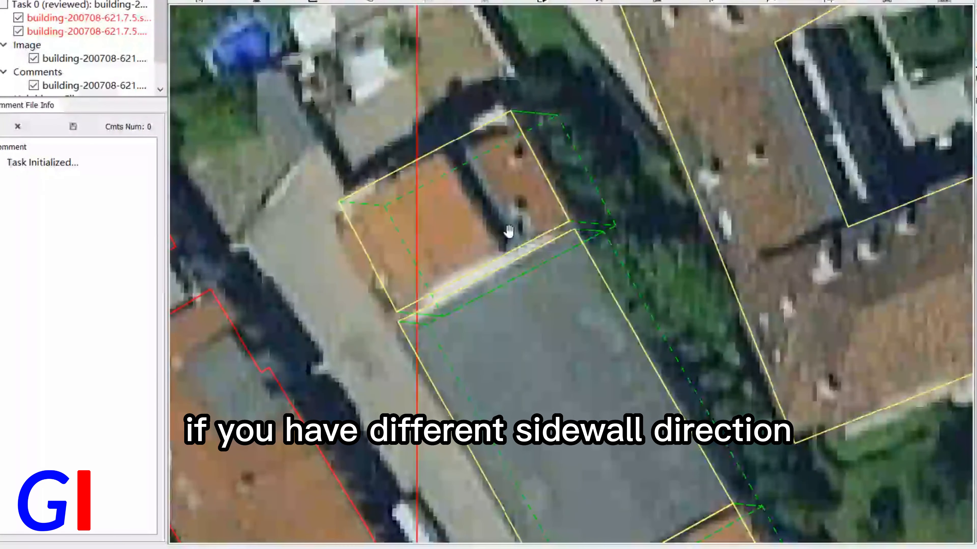
scroll(508, 231, "down", 2)
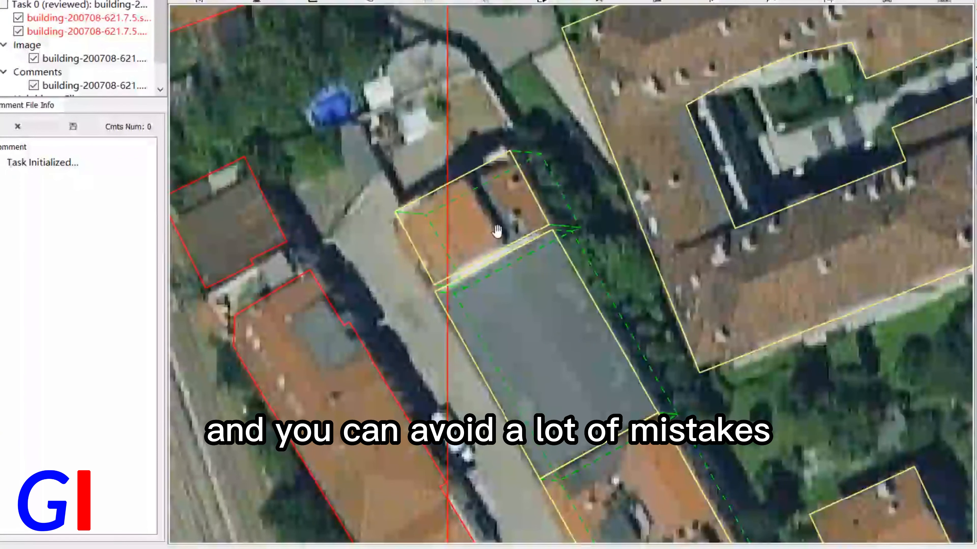
scroll(509, 246, "up", 2)
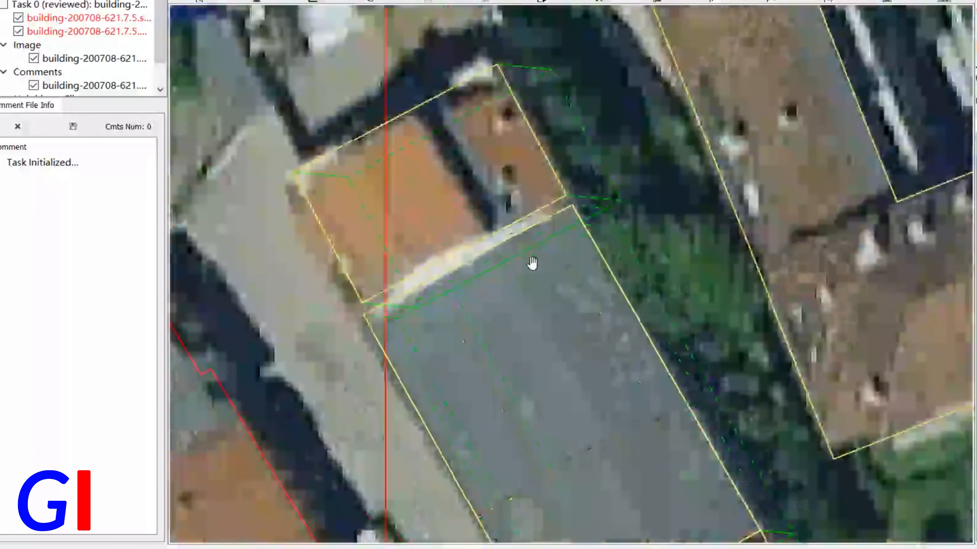
scroll(556, 97, "down", 3)
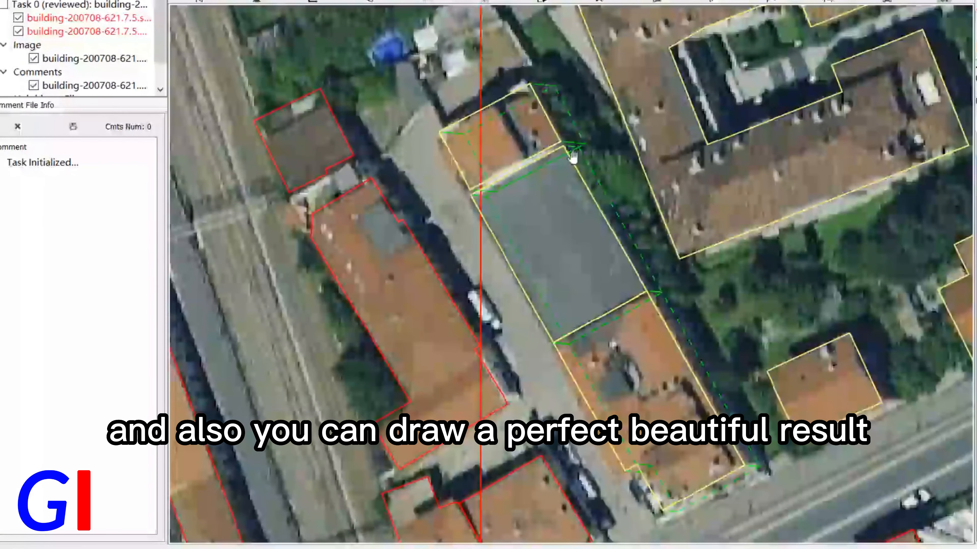
scroll(562, 112, "up", 1)
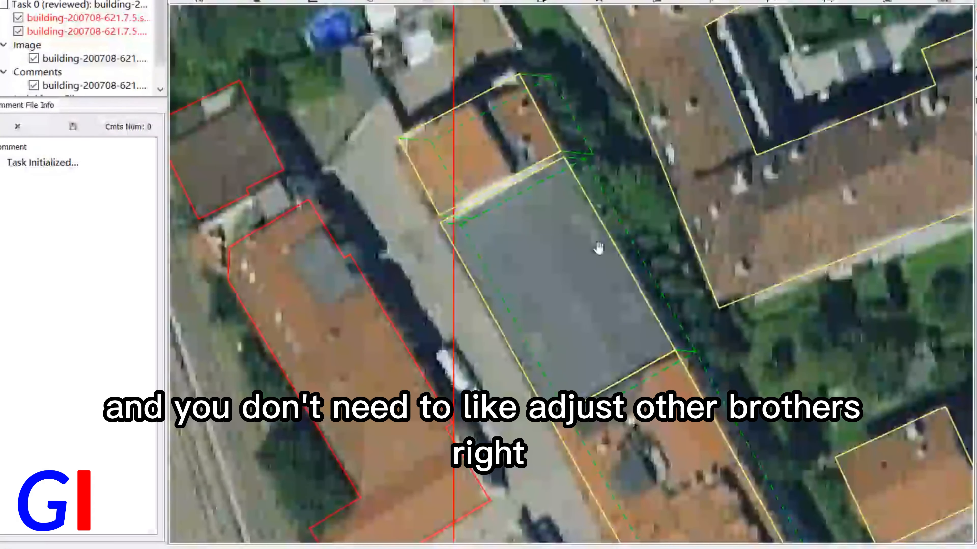
left_click_drag(599, 247, 489, 135)
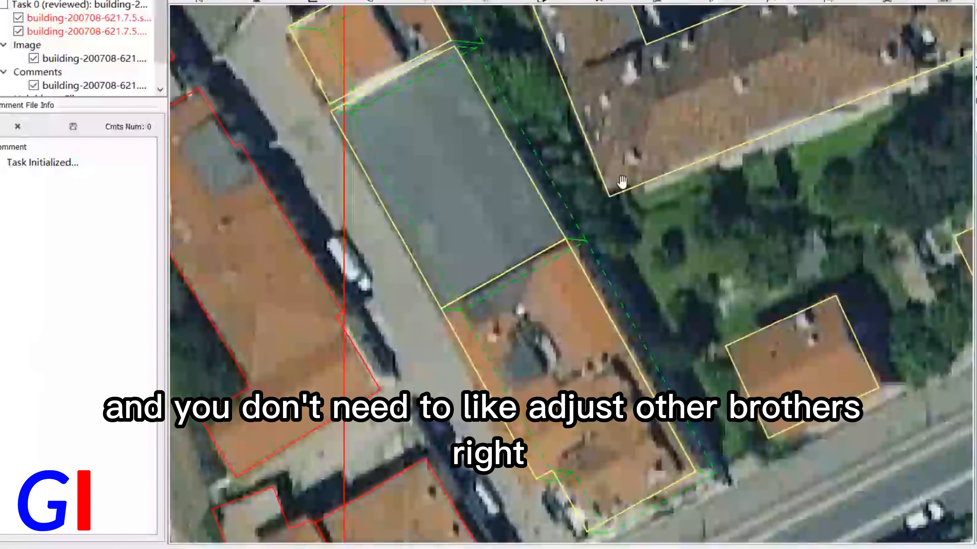
scroll(622, 182, "down", 2)
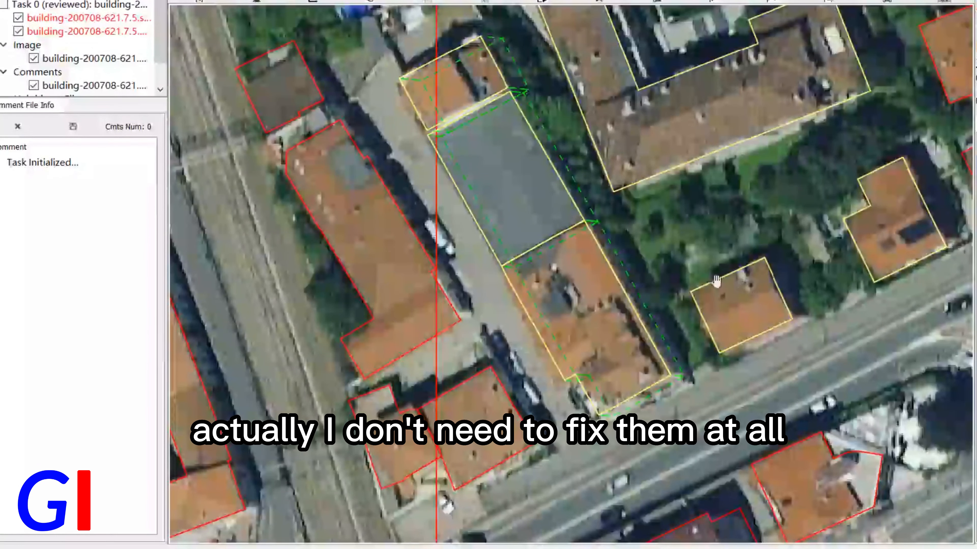
scroll(517, 206, "up", 3)
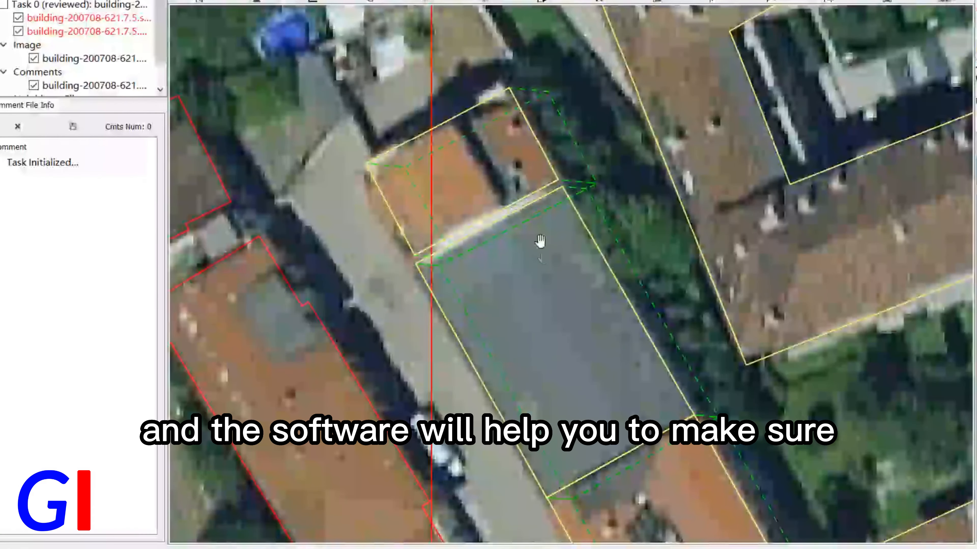
scroll(517, 206, "down", 2)
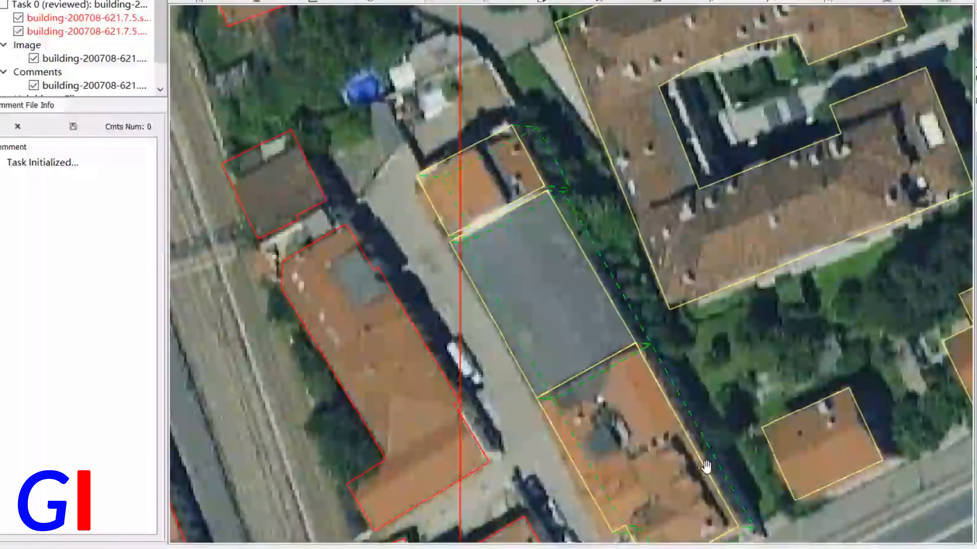
Select the upper orange-roofed building and compare its offset direction with those of the neighbouring buildings in the row
key("space")
key("space")
scroll(487, 144, "up", 2)
scroll(512, 174, "up", 1)
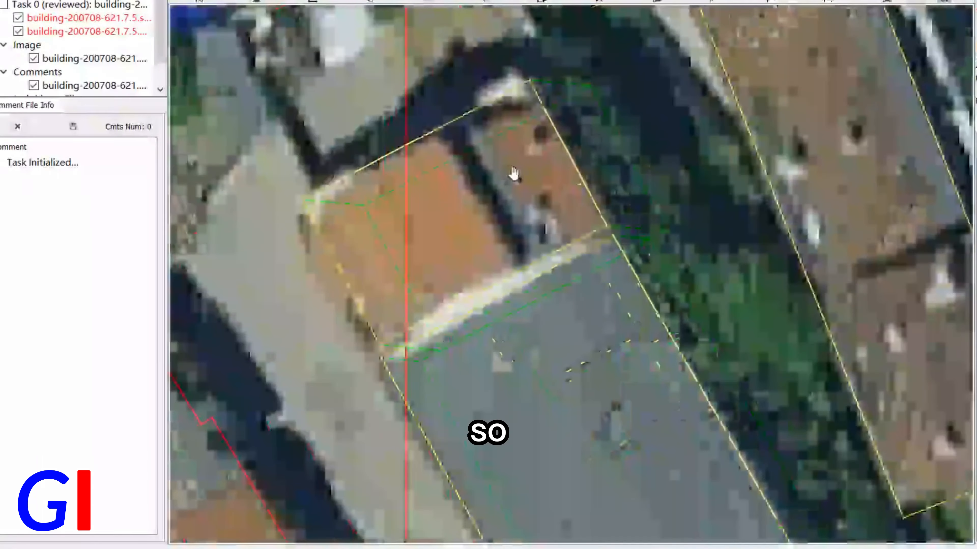
scroll(515, 176, "down", 2)
key("space")
key("space")
left_click(532, 203)
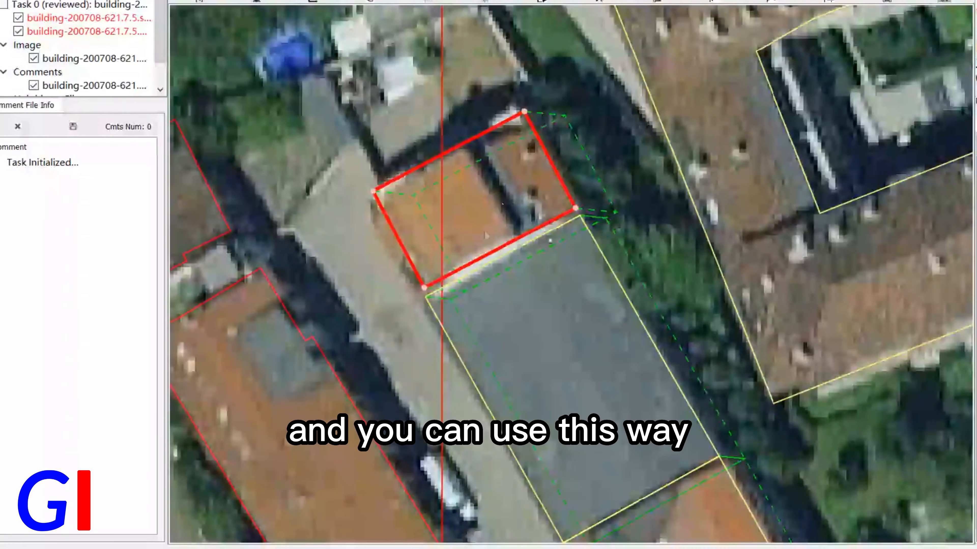
key("space")
scroll(538, 284, "down", 4)
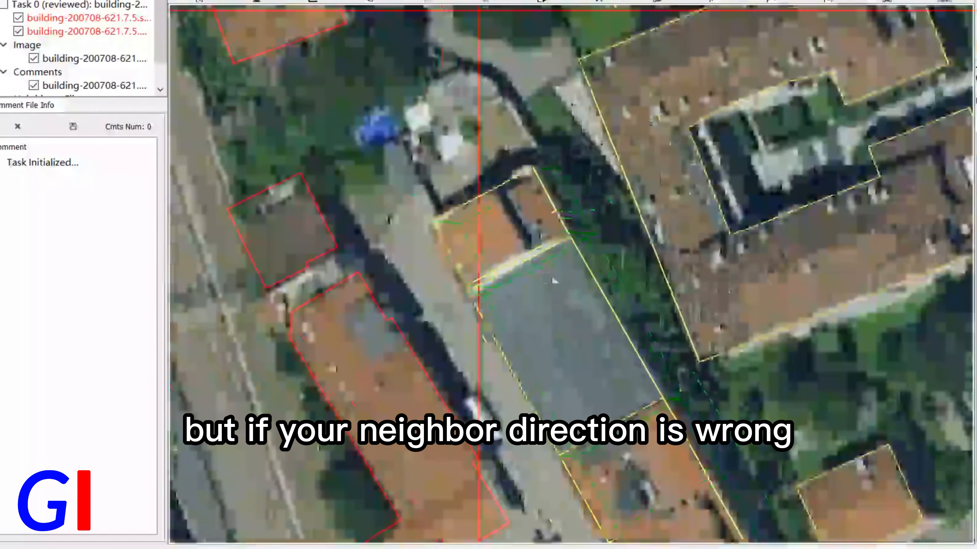
scroll(532, 233, "up", 2)
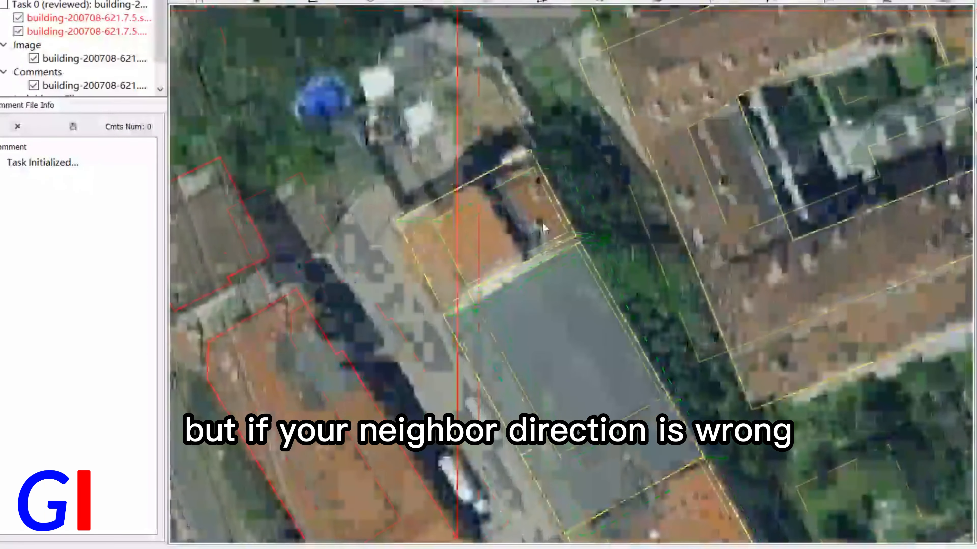
left_click_drag(582, 381, 595, 338)
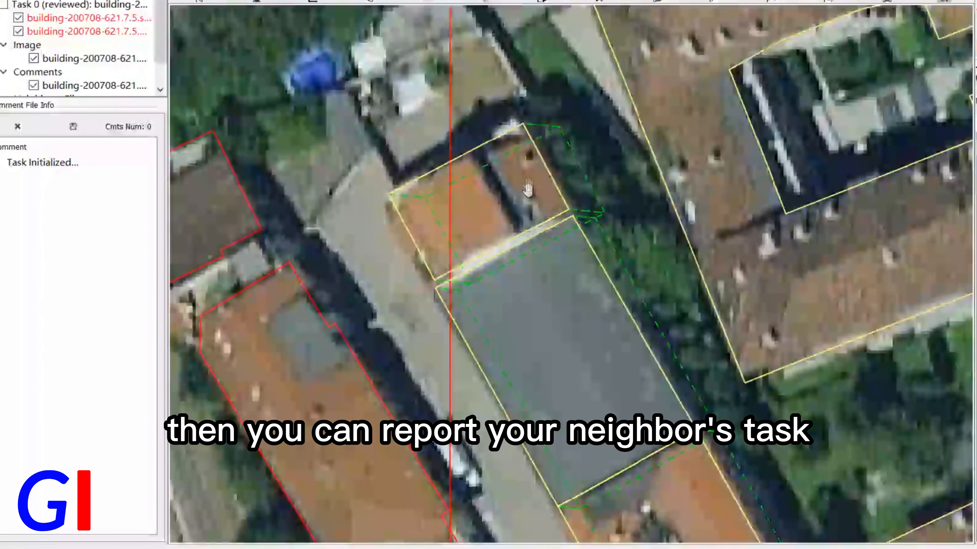
scroll(516, 154, "down", 1)
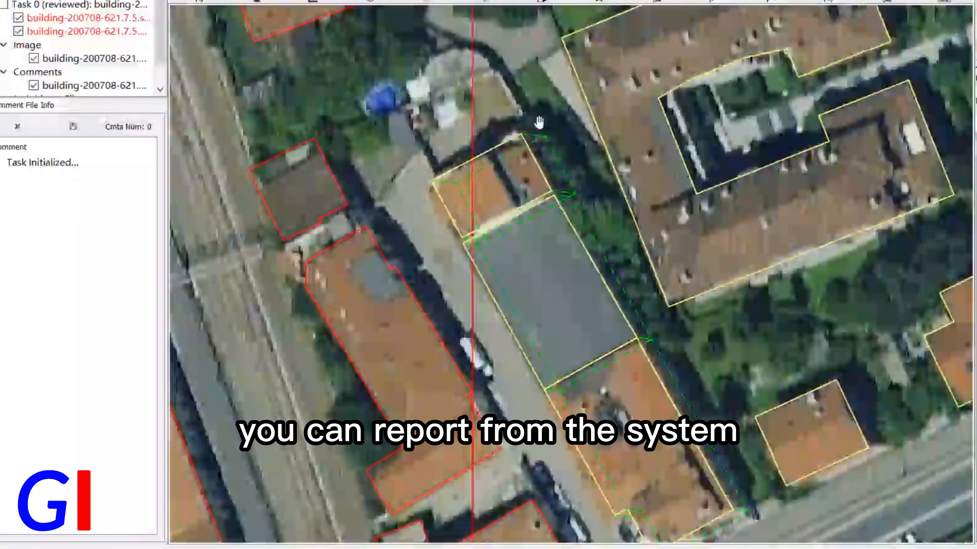
scroll(496, 161, "up", 2)
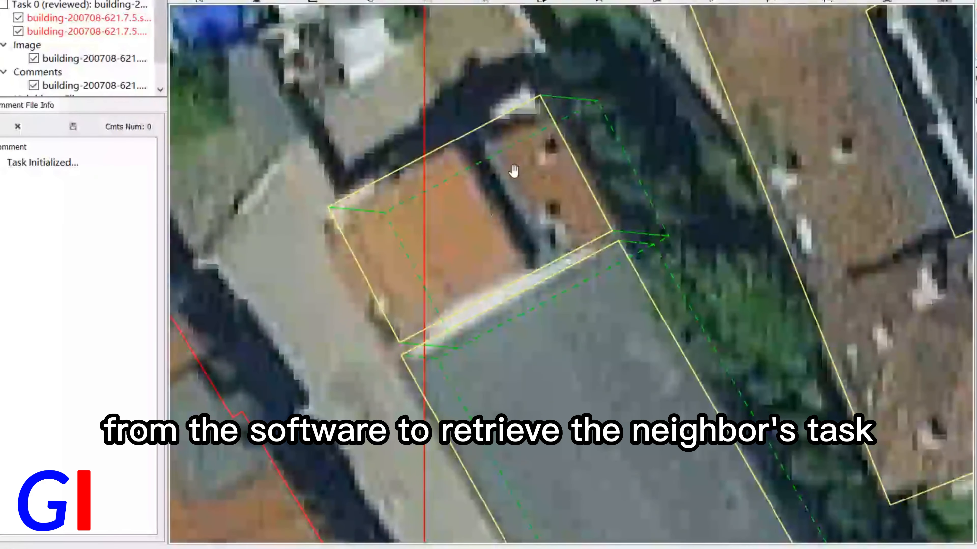
scroll(483, 203, "down", 3)
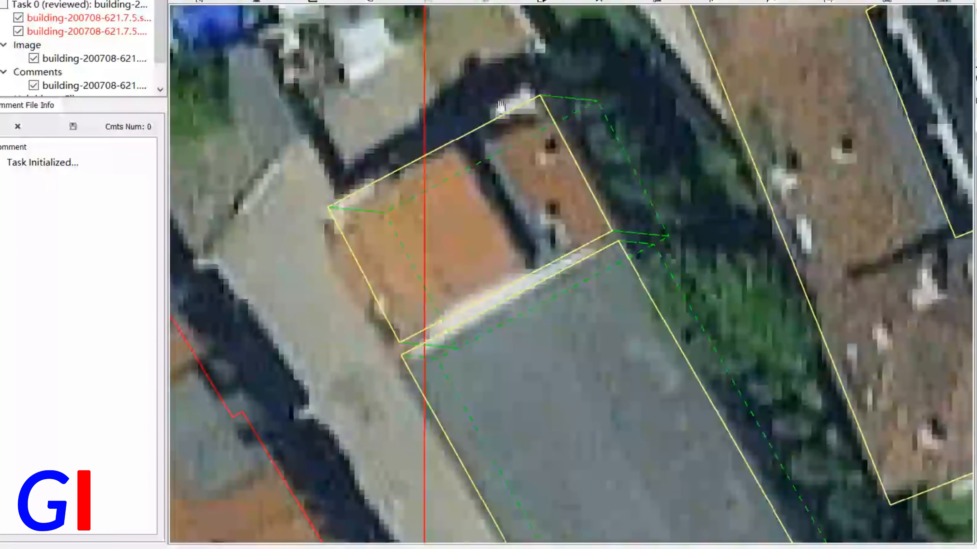
scroll(527, 306, "up", 3)
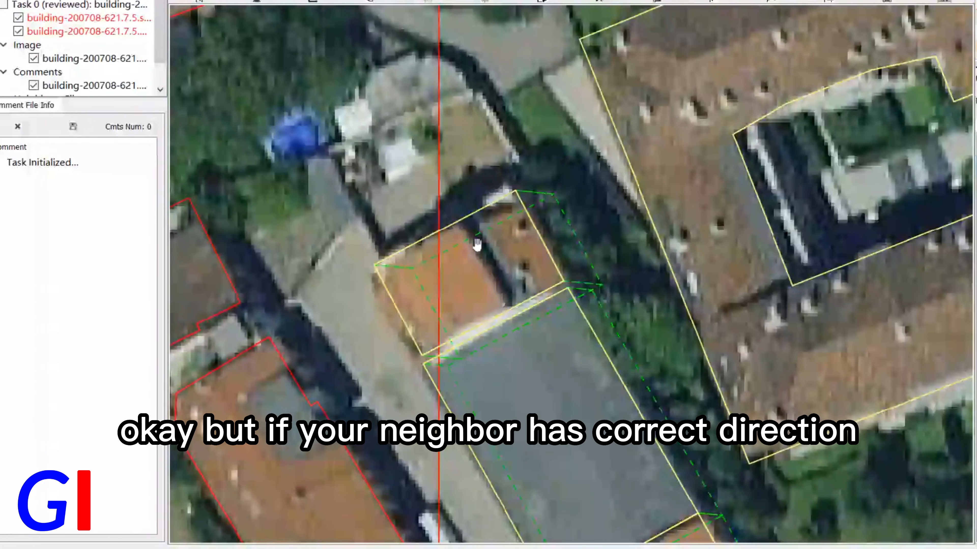
scroll(473, 224, "down", 2)
scroll(499, 210, "up", 3)
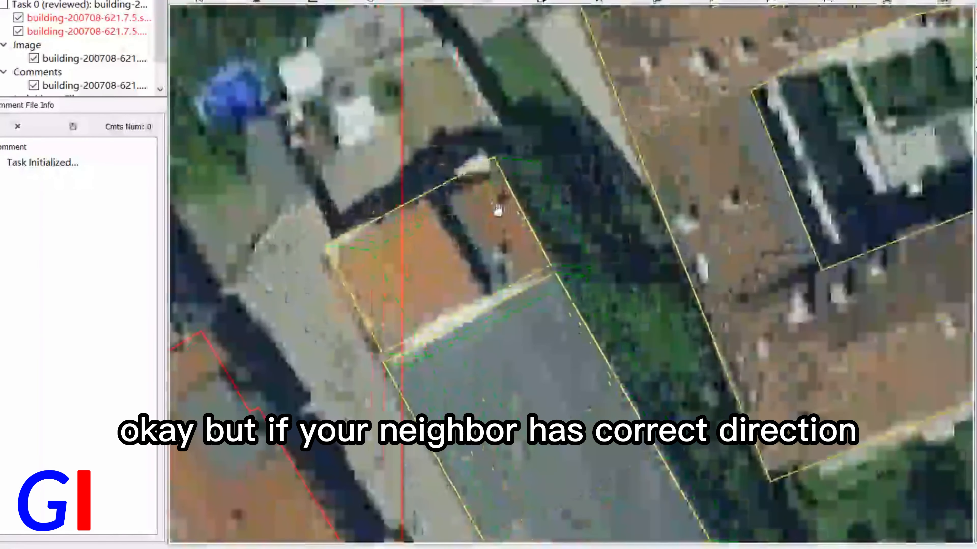
scroll(498, 210, "down", 2)
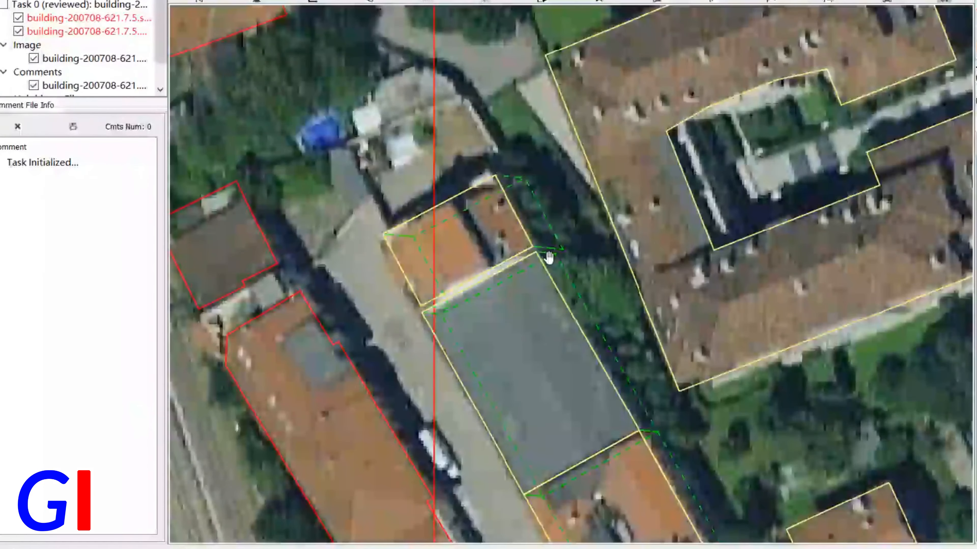
Copy the upper orange-roofed building's offset vector and apply it to the lower orange-roofed building
scroll(549, 257, "down", 2)
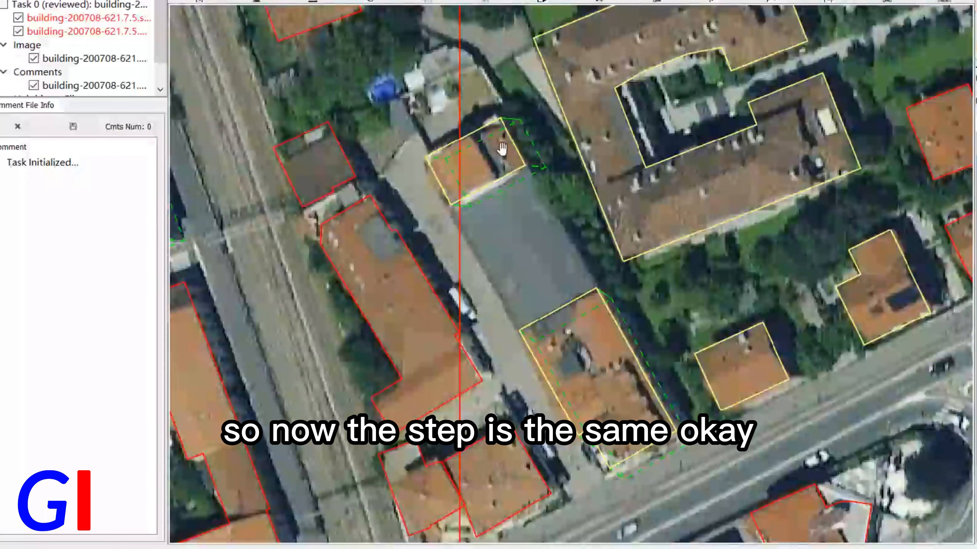
scroll(502, 148, "up", 1)
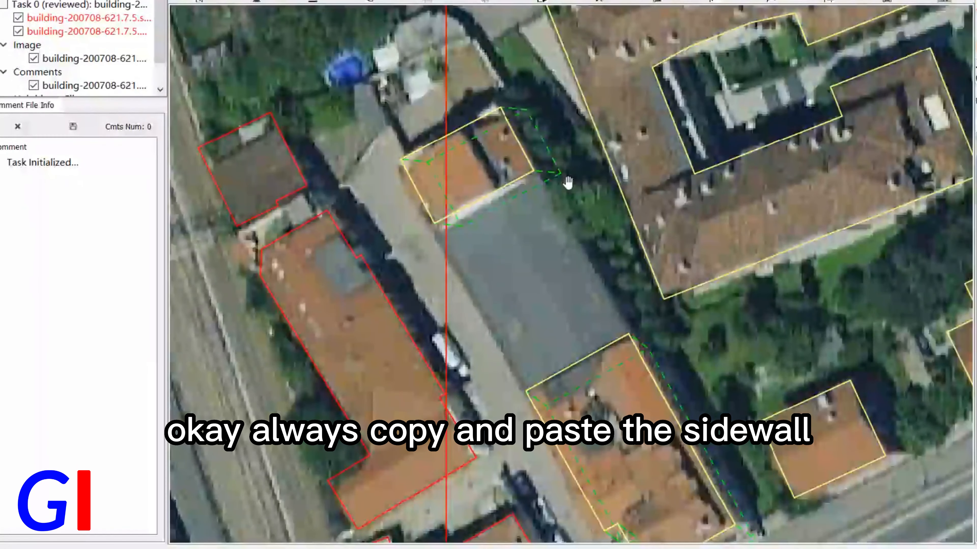
left_click(496, 169)
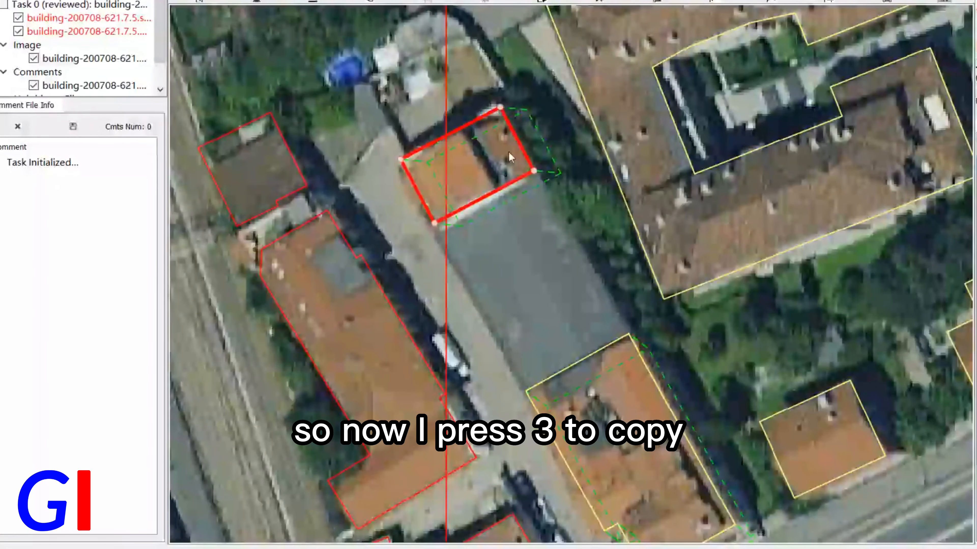
key("3")
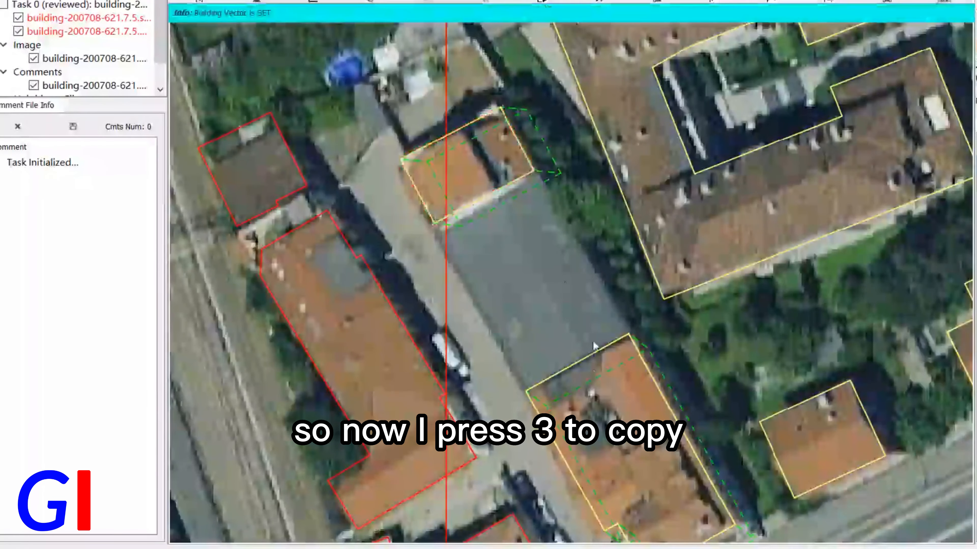
left_click(602, 417)
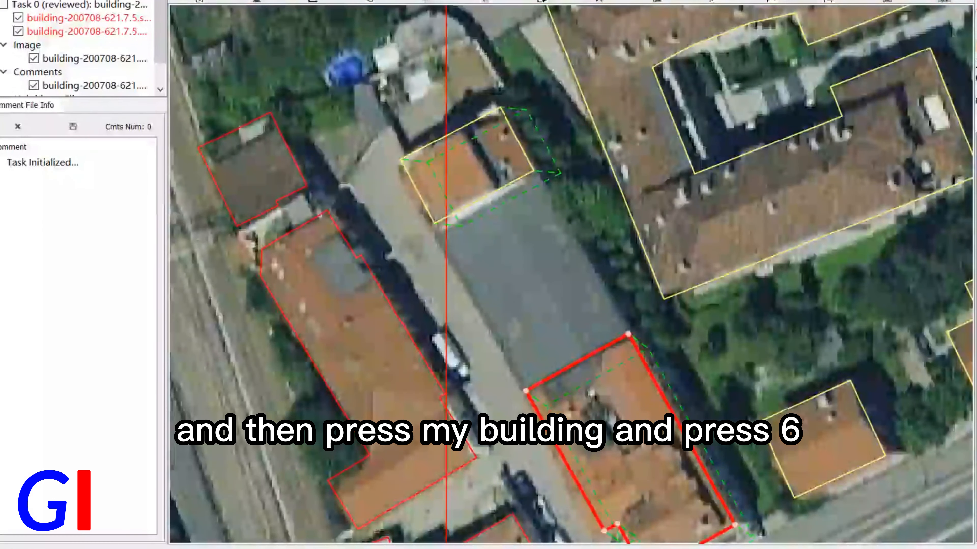
key("6")
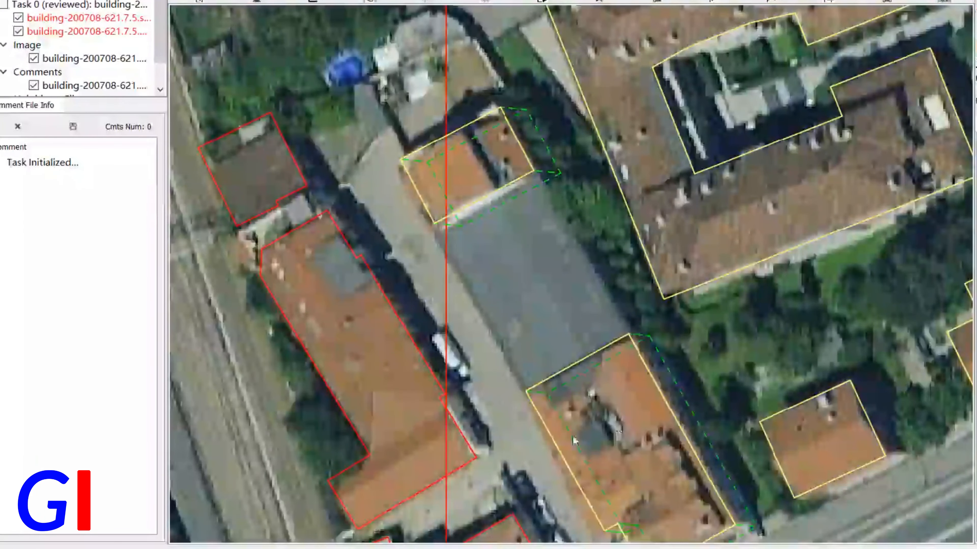
Start outlining the grey-roofed building by tracing the edge it shares with the lower orange-roofed building
left_click_drag(570, 316, 508, 221)
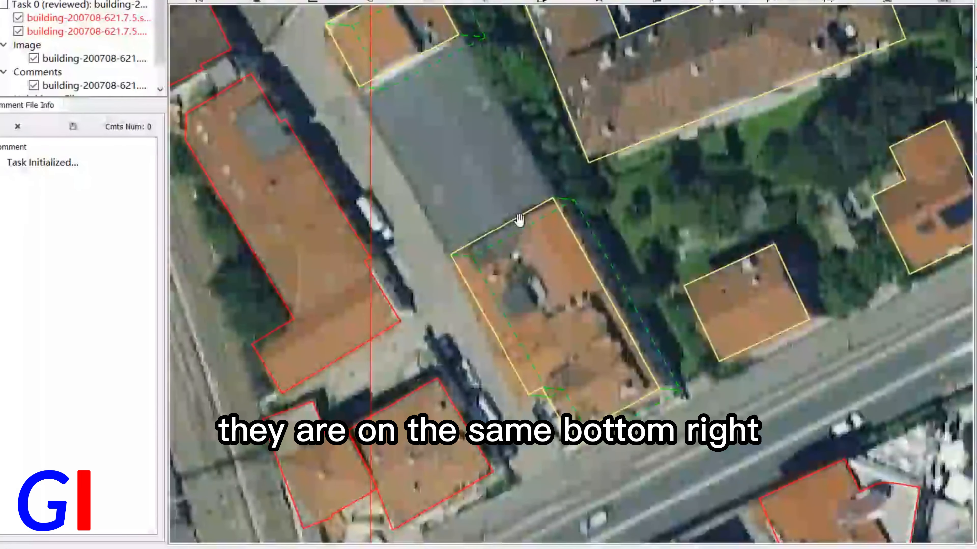
left_click_drag(443, 161, 477, 247)
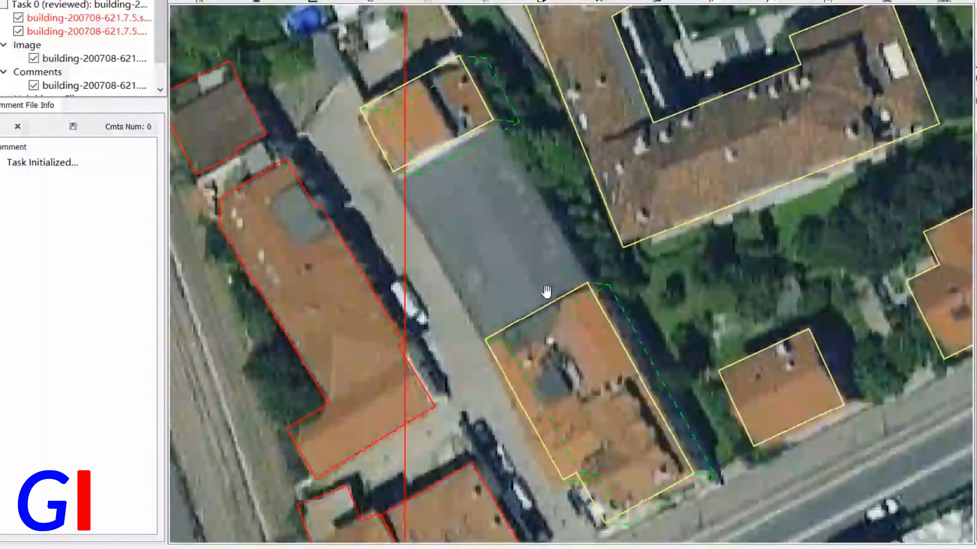
left_click(487, 341)
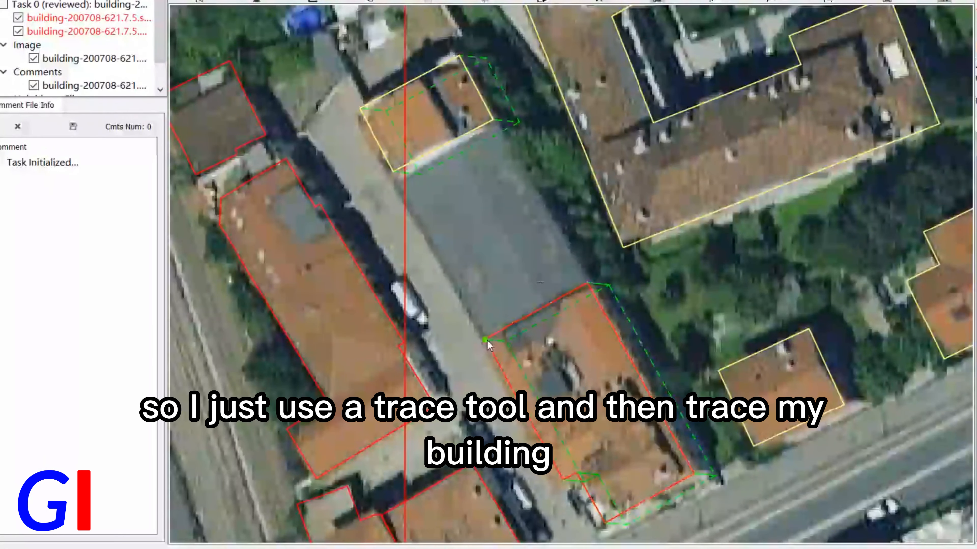
left_click(587, 283)
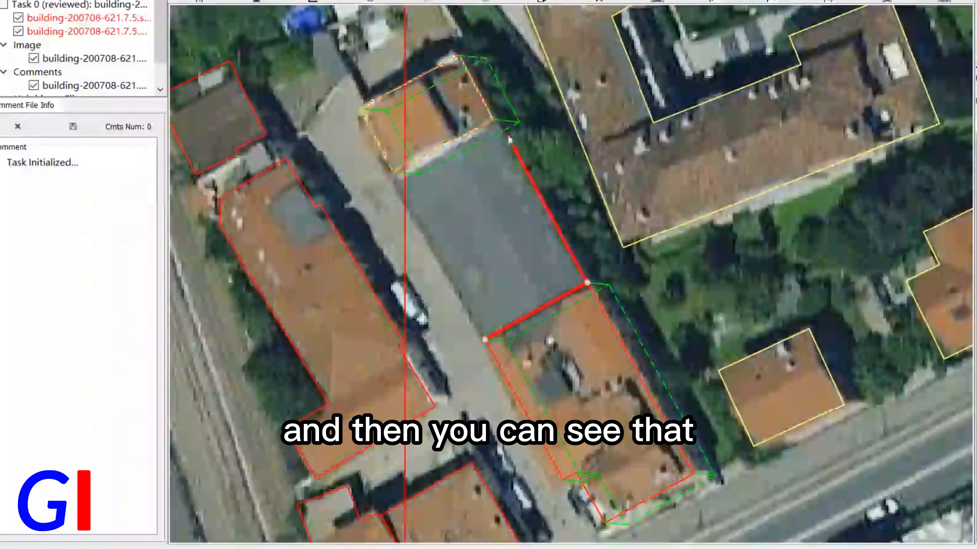
scroll(510, 139, "up", 3)
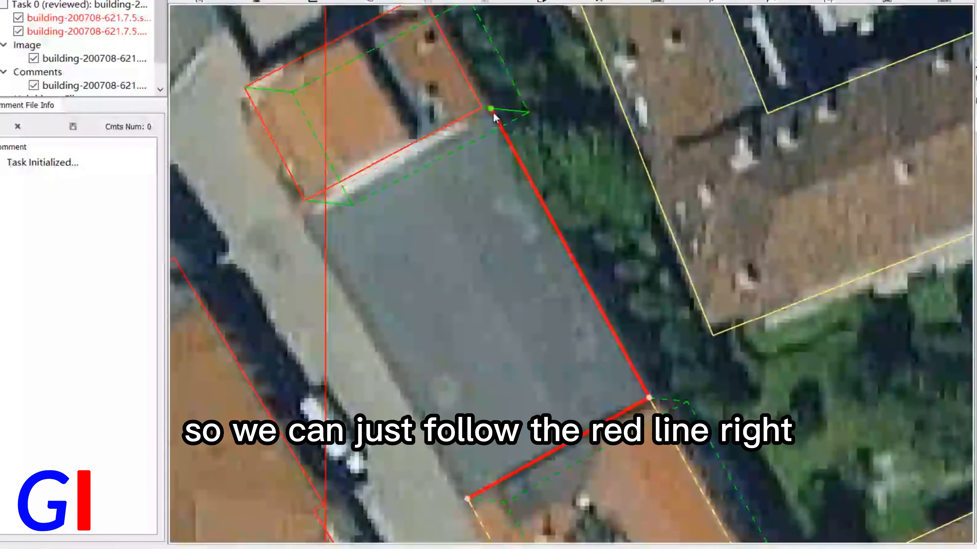
Follow the edge shared with the upper orange-roofed building and close the grey-roofed building's outline at the street-side corner
left_click(491, 111)
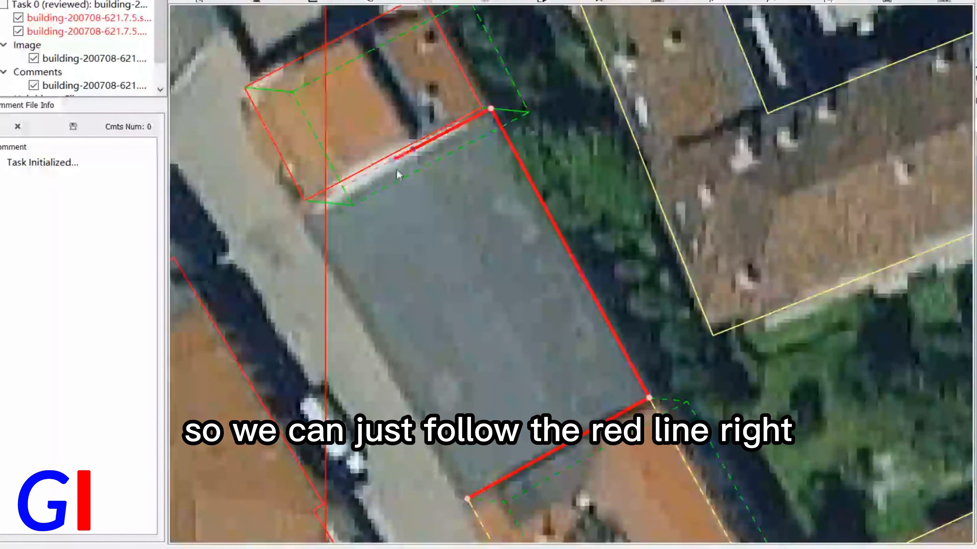
left_click(314, 202)
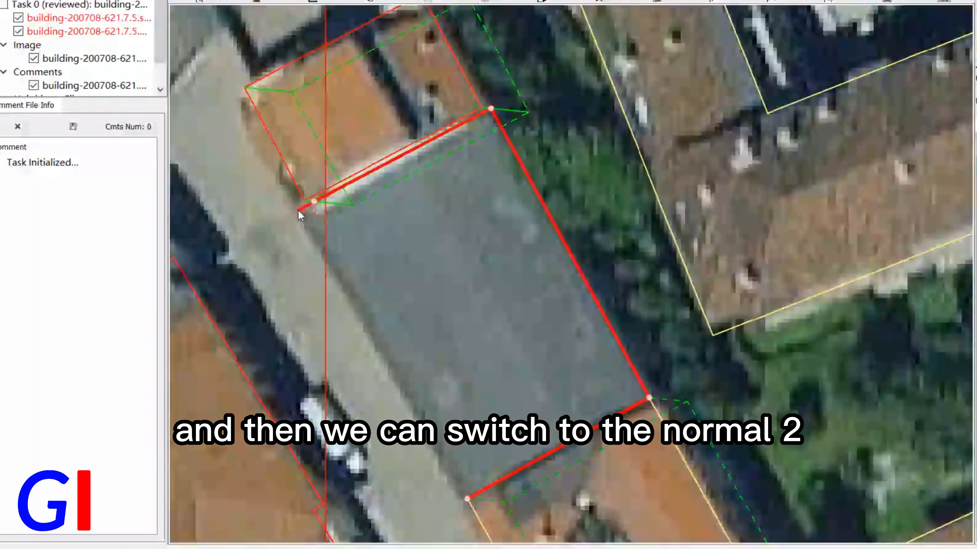
left_click(298, 210)
scroll(297, 173, "down", 1)
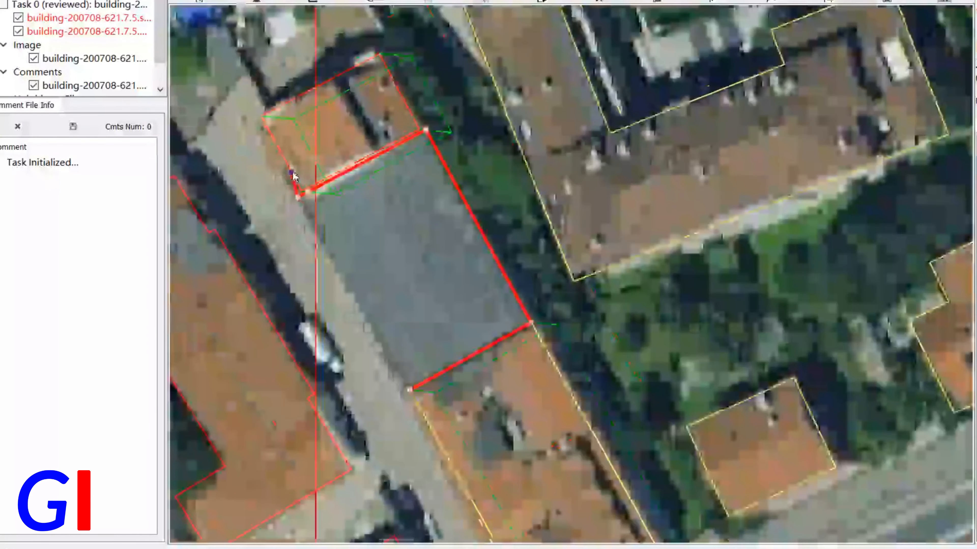
right_click(297, 173)
left_click(444, 332)
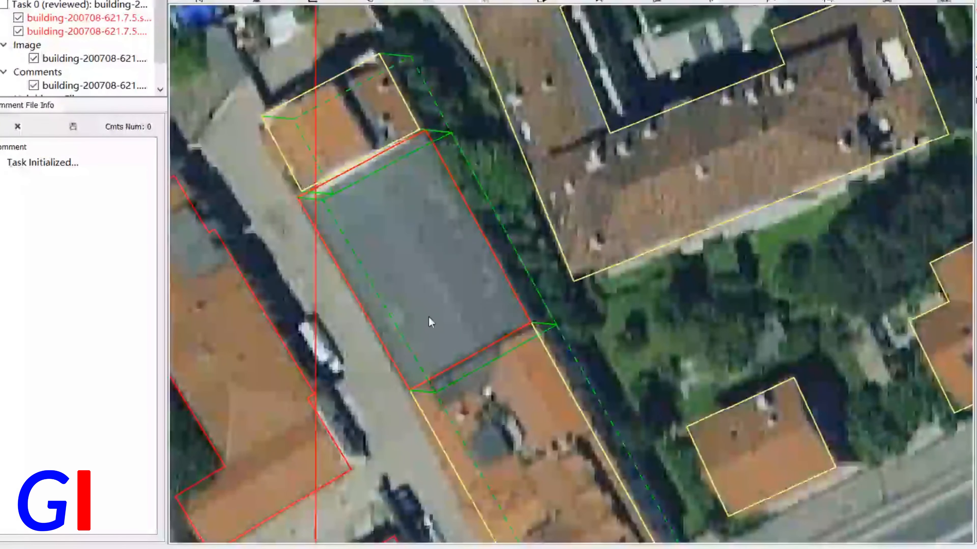
Select the new grey-roofed building and check its roof edges and offset against both orange-roofed neighbours for gaps or overlaps
scroll(461, 154, "up", 1)
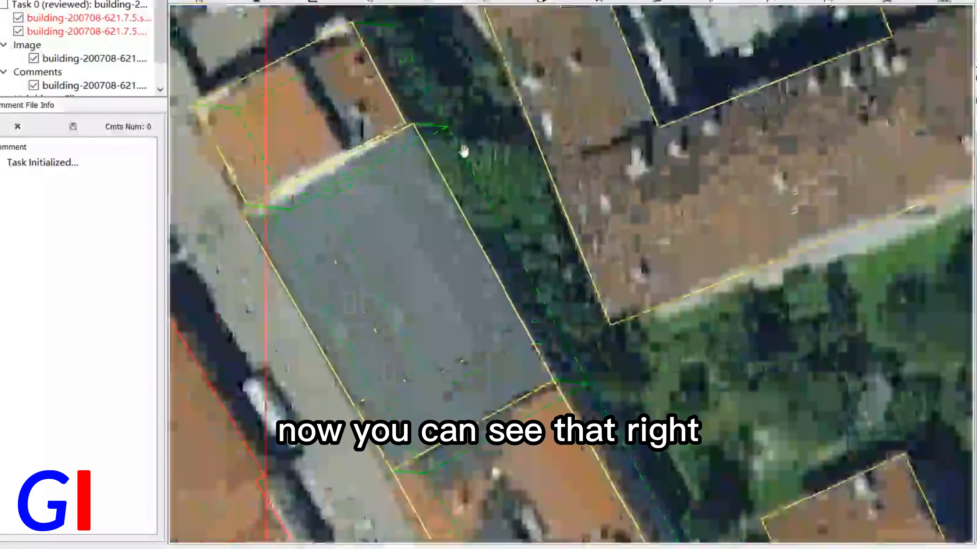
scroll(389, 200, "down", 2)
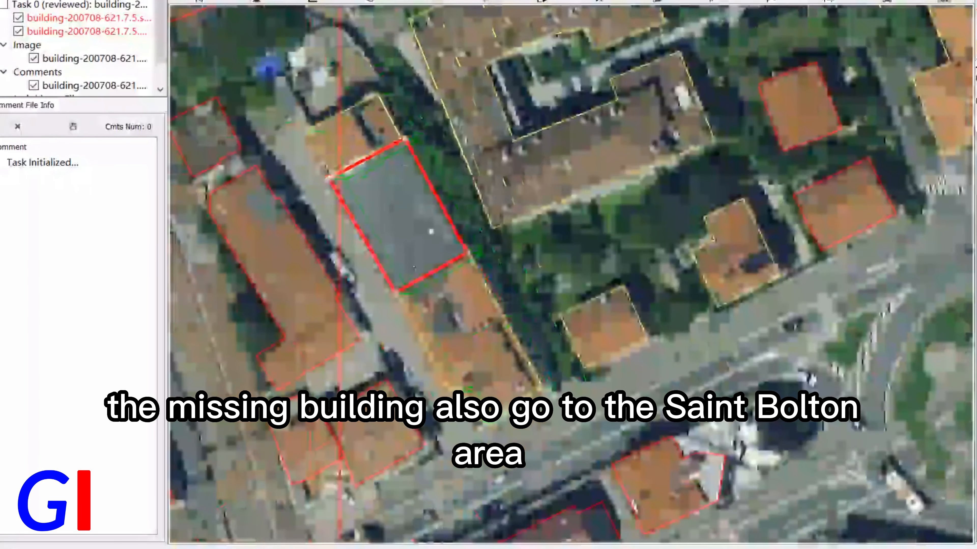
scroll(432, 304, "up", 2)
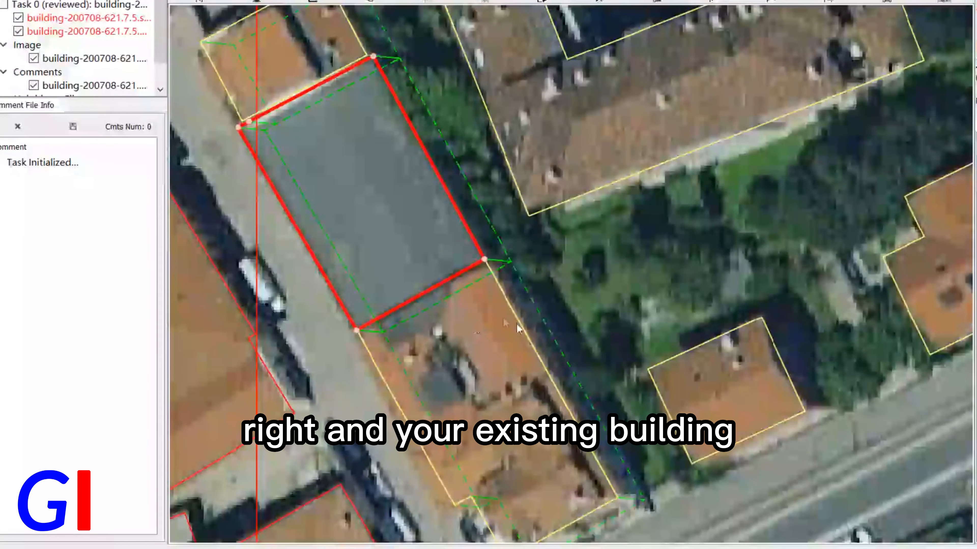
left_click_drag(404, 188, 462, 260)
left_click(458, 272)
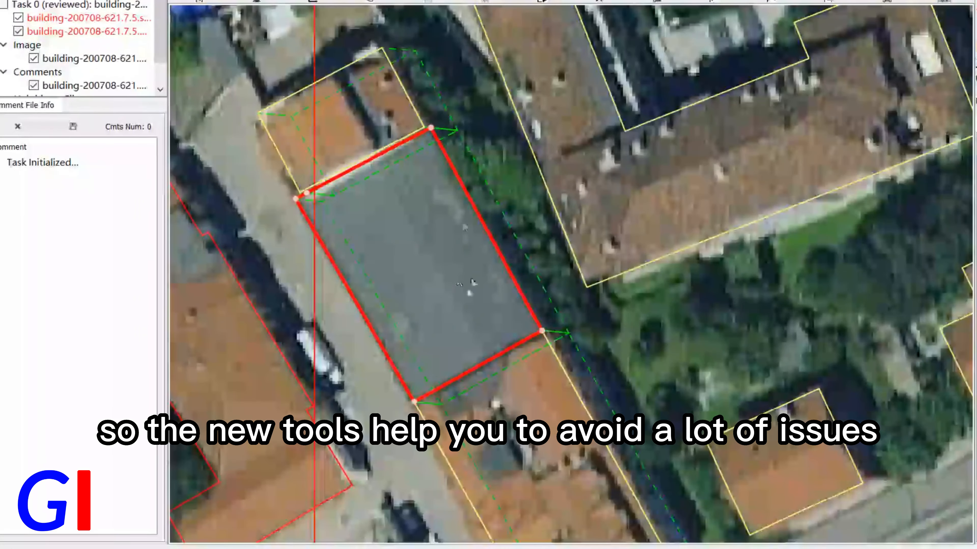
Examine the large courtyard building and the small dark-roofed building beside it, selecting each to compare their shared edge
scroll(501, 240, "down", 3)
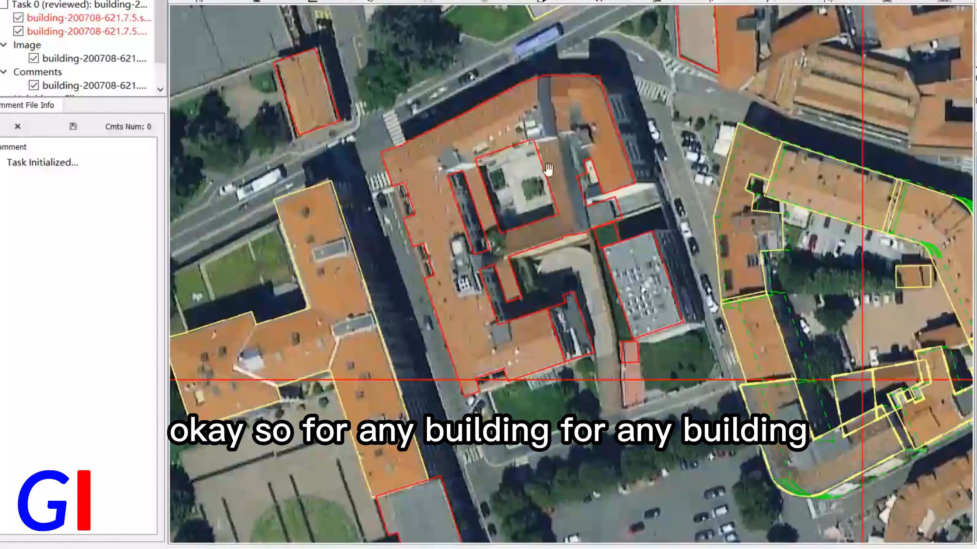
scroll(547, 262, "up", 2)
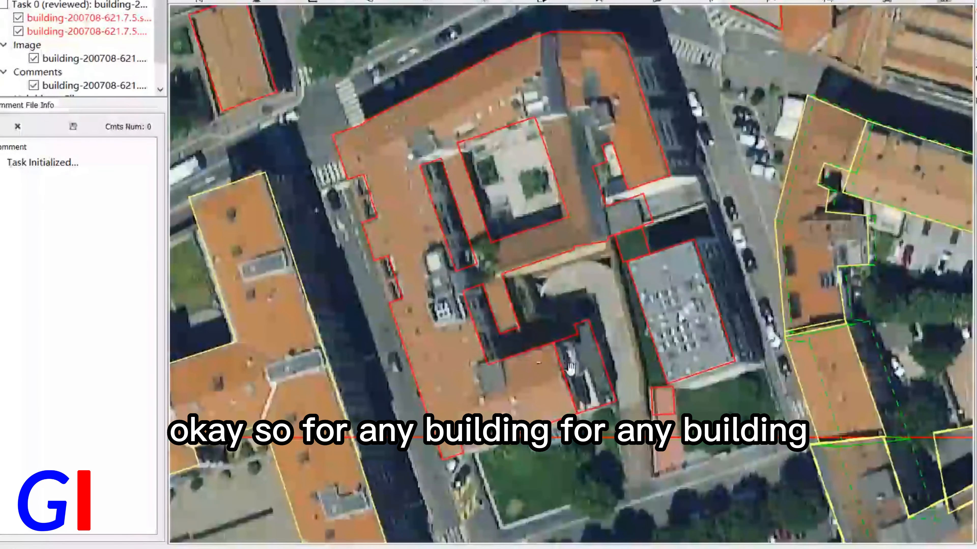
scroll(599, 367, "up", 1)
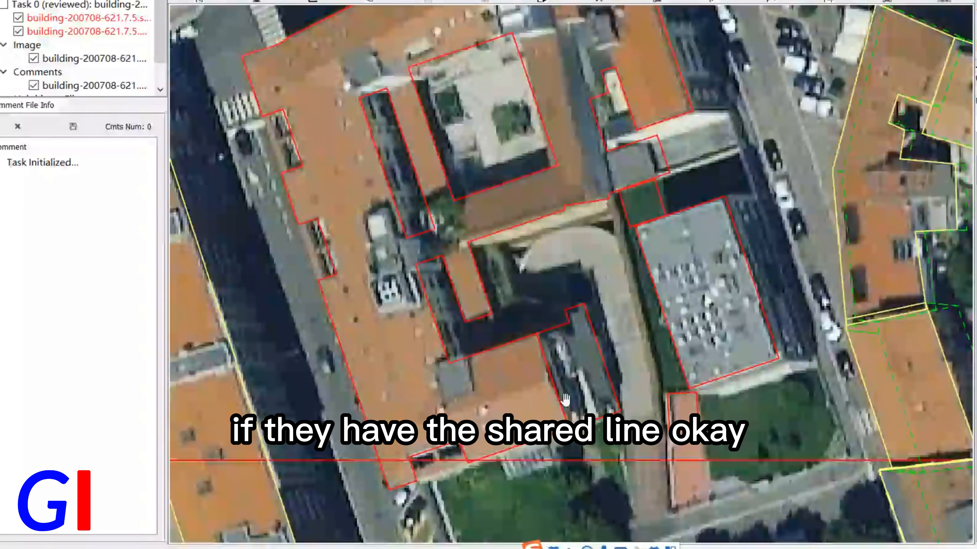
left_click_drag(532, 278, 536, 307)
scroll(551, 295, "down", 2)
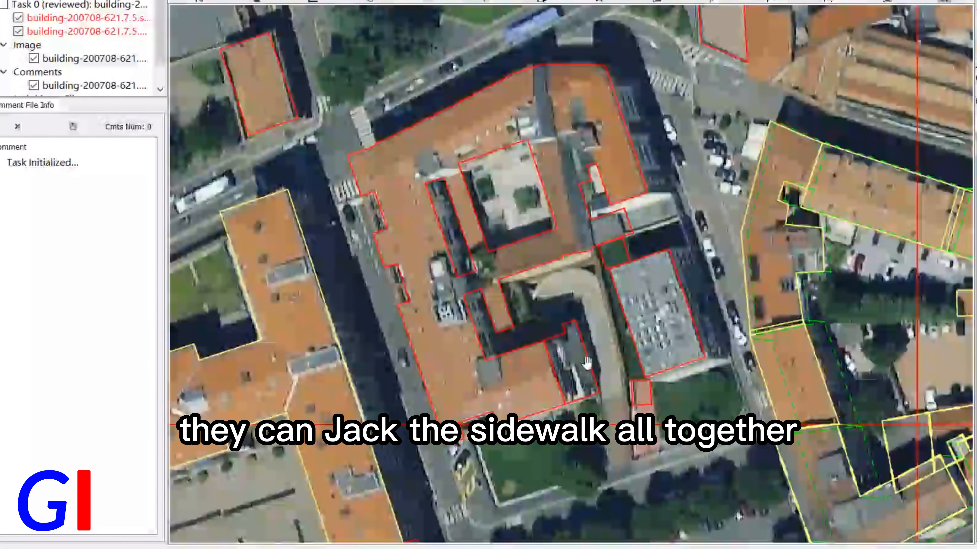
scroll(588, 362, "up", 2)
scroll(592, 362, "down", 3)
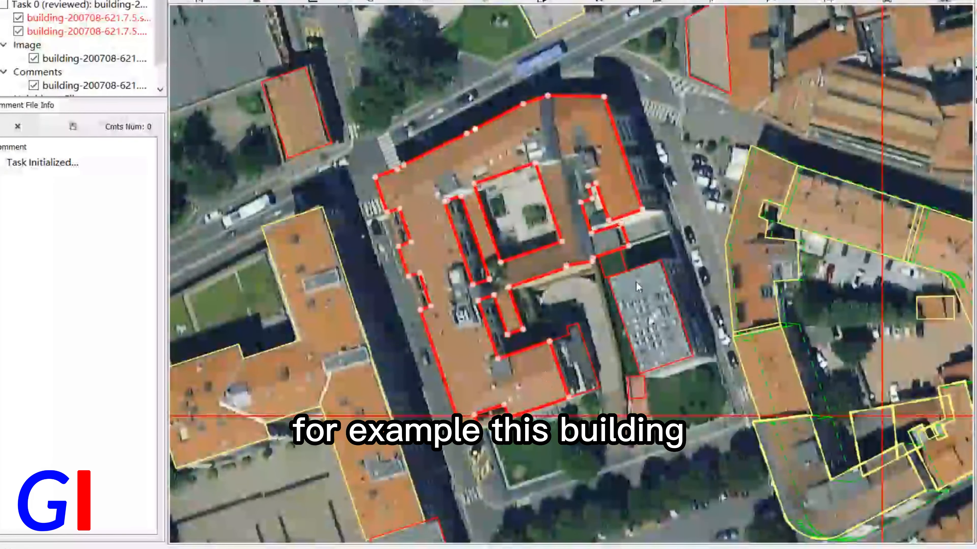
scroll(595, 400, "up", 1)
scroll(595, 396, "up", 1)
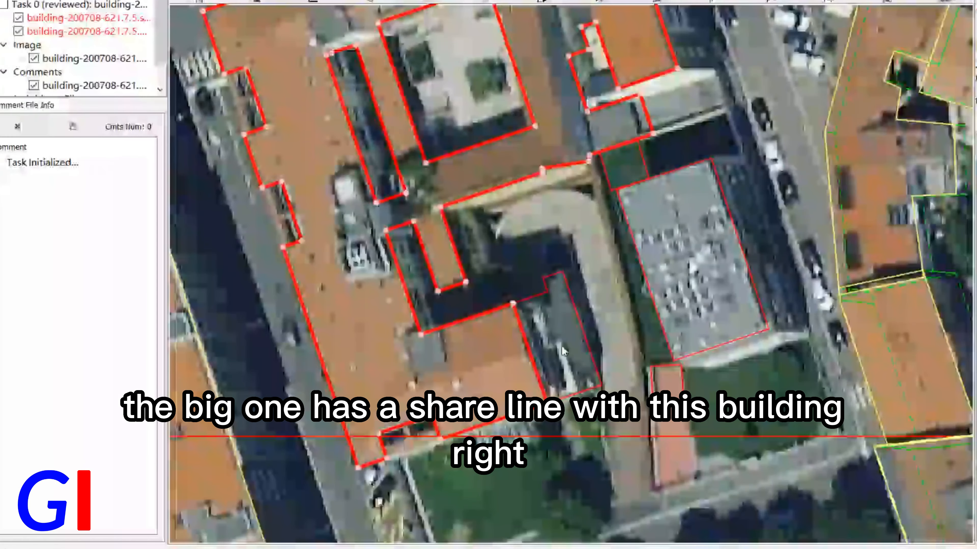
left_click(559, 337)
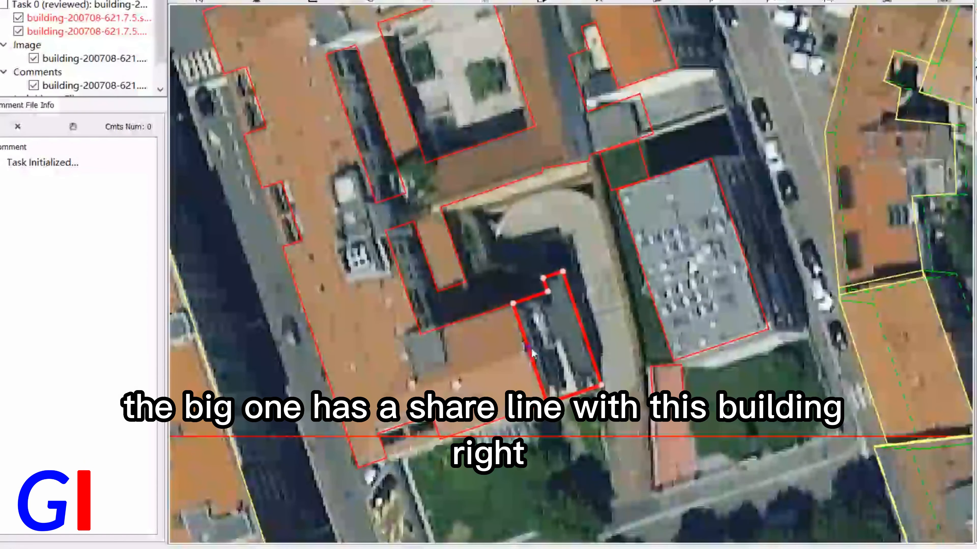
Give the large courtyard building an offset vector together with its adjoining neighbour, and decline to save the task
scroll(559, 363, "down", 2)
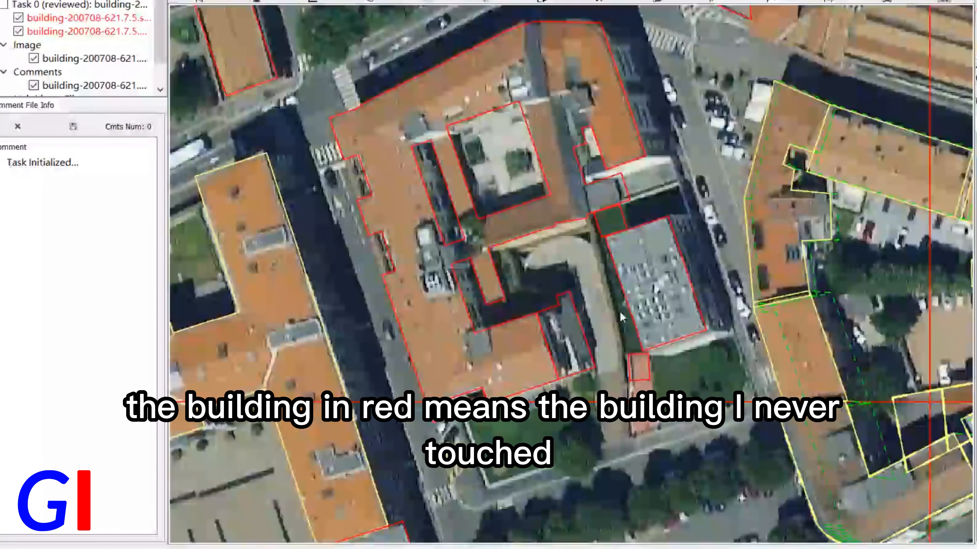
scroll(574, 336, "up", 1)
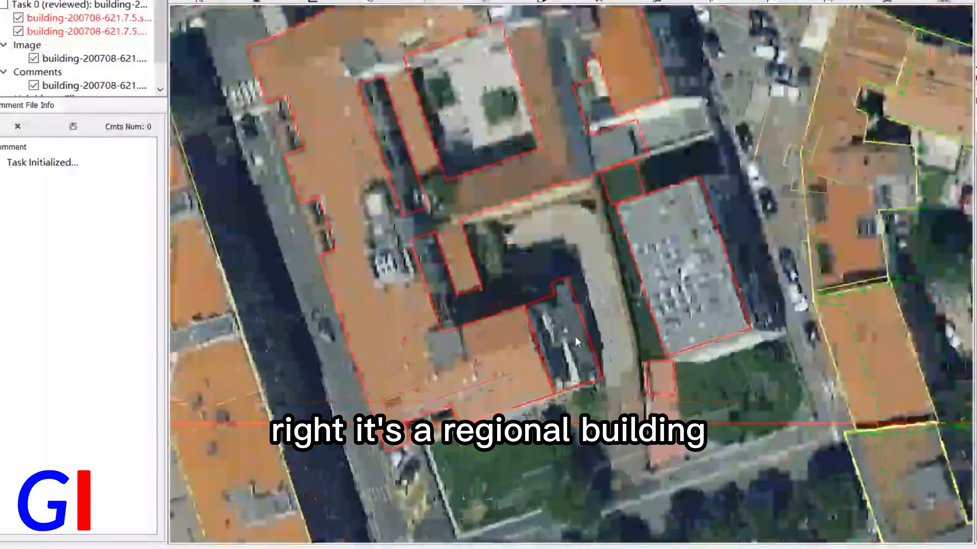
scroll(574, 336, "down", 3)
scroll(575, 336, "up", 4)
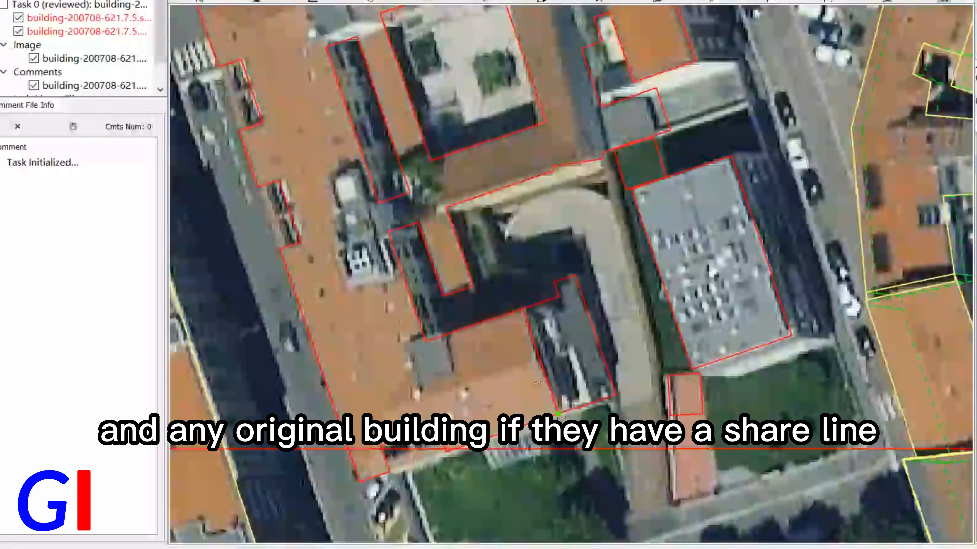
scroll(569, 342, "down", 2)
scroll(569, 342, "down", 1)
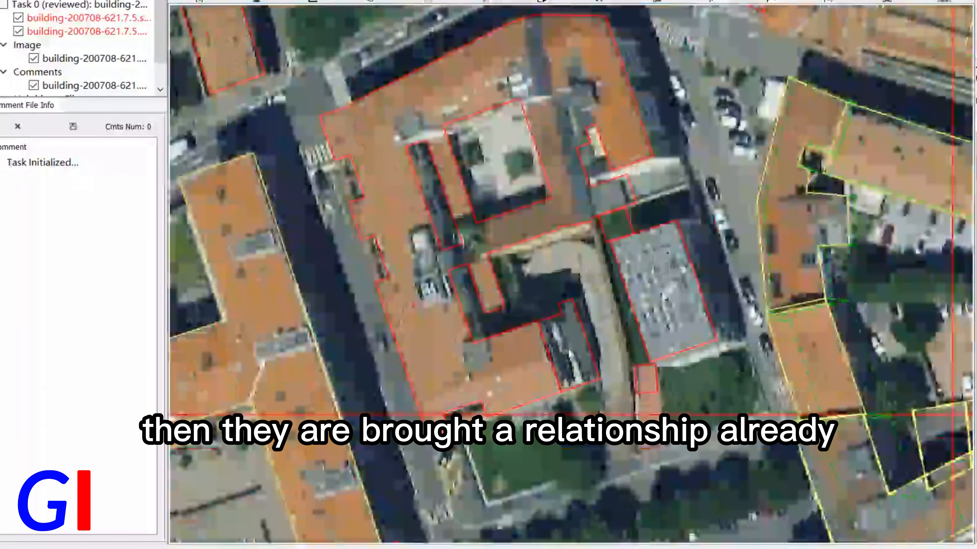
left_click(511, 363)
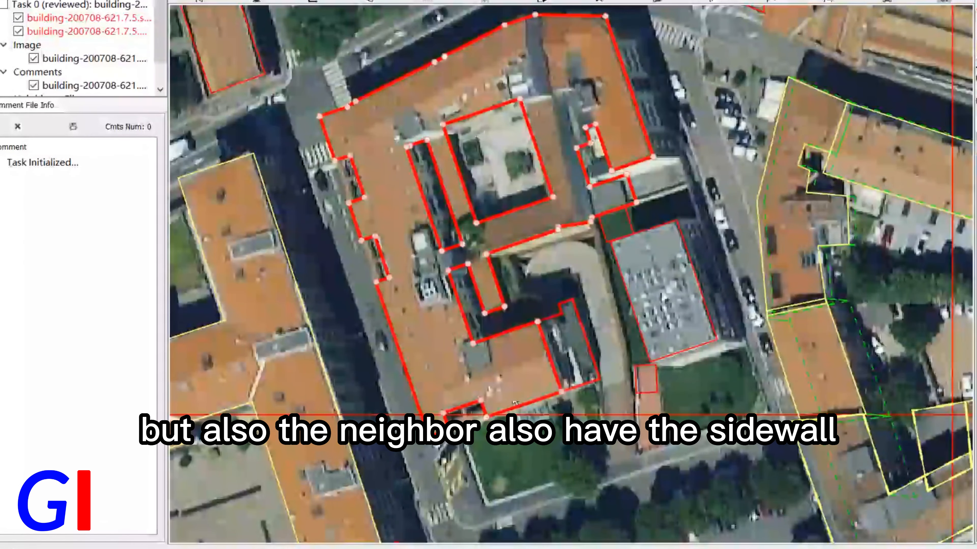
left_click(489, 392)
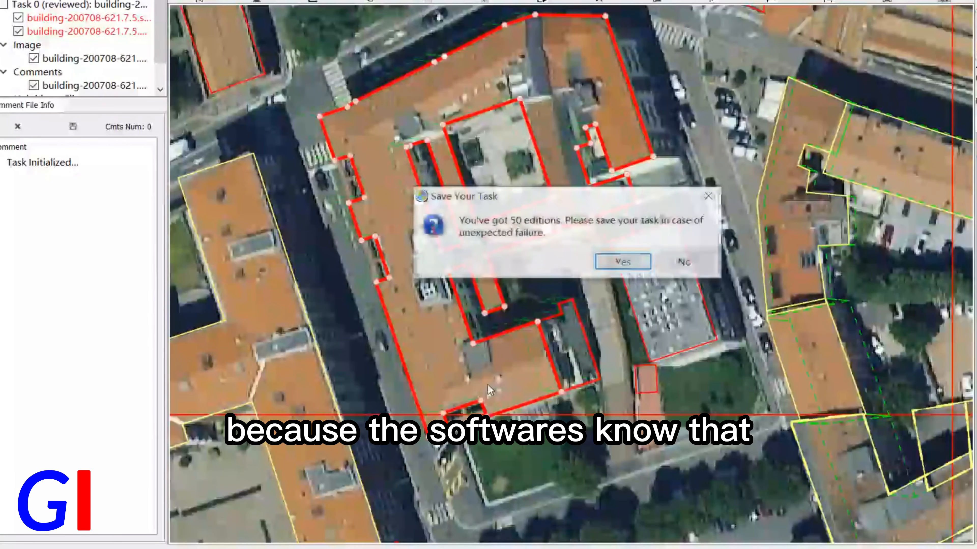
left_click(685, 262)
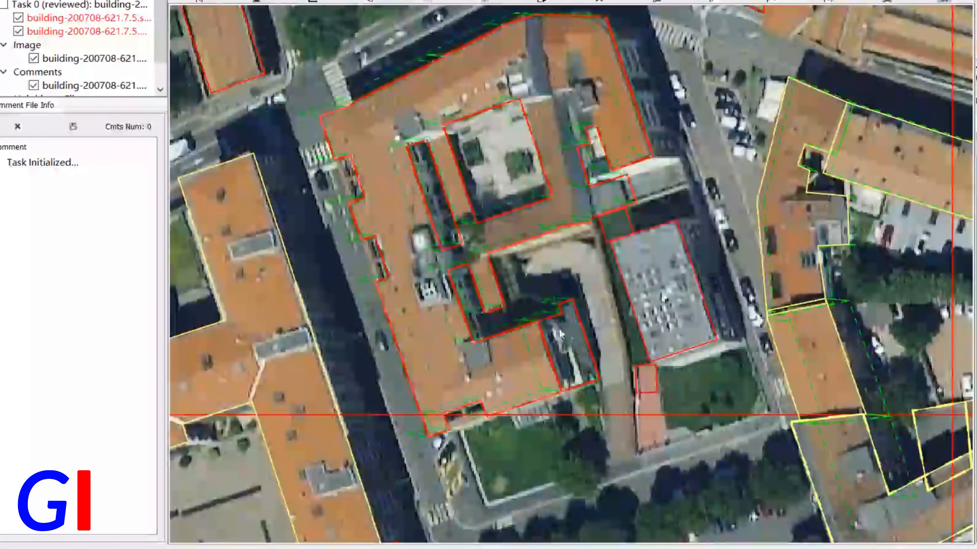
Select the small dark-roofed building and examine whether its offset matches the large courtyard building's along their shared edge
scroll(574, 349, "up", 2)
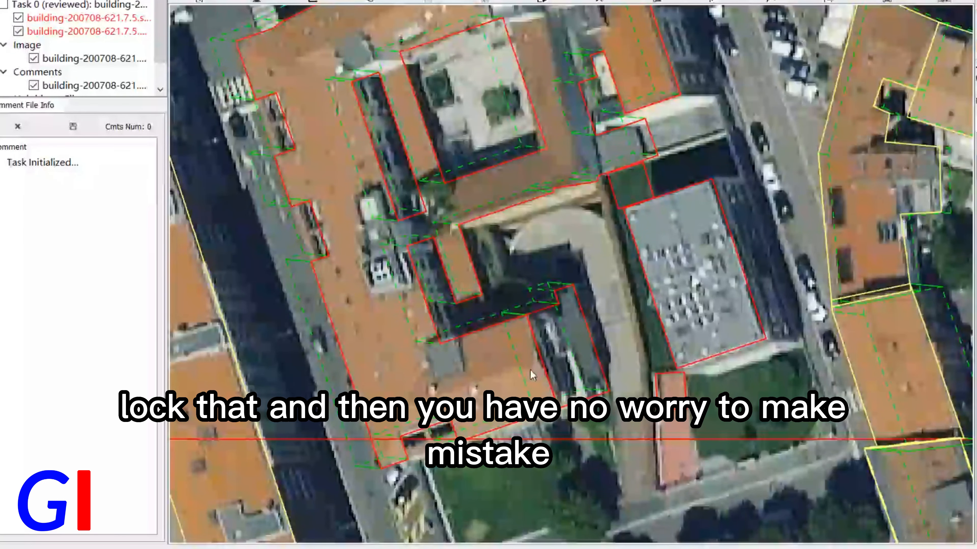
left_click(565, 350)
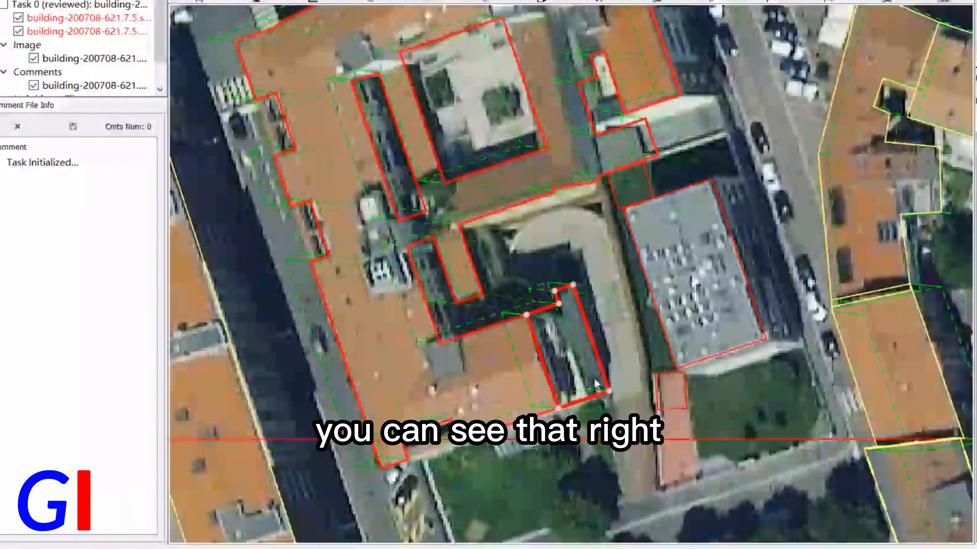
scroll(595, 384, "down", 2)
scroll(595, 383, "down", 2)
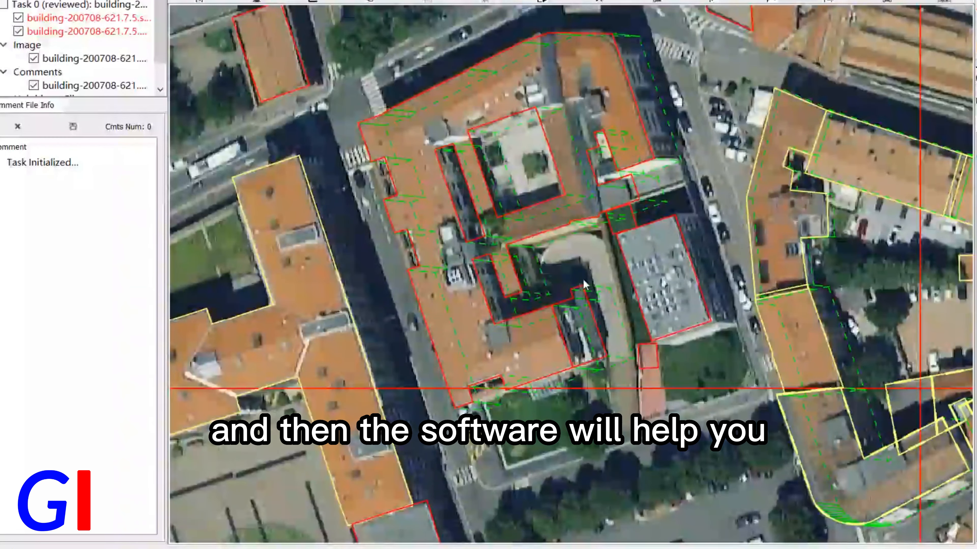
scroll(578, 265, "up", 3)
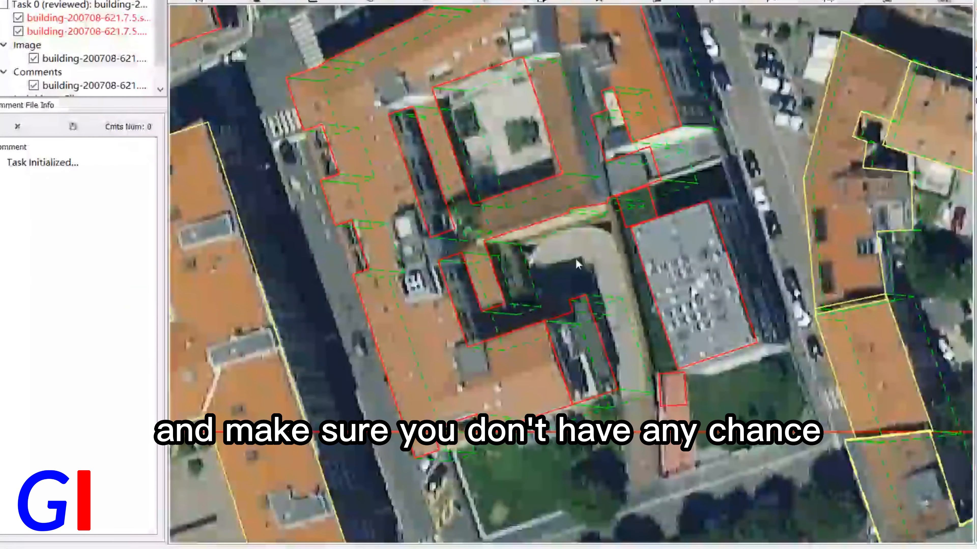
scroll(576, 261, "up", 2)
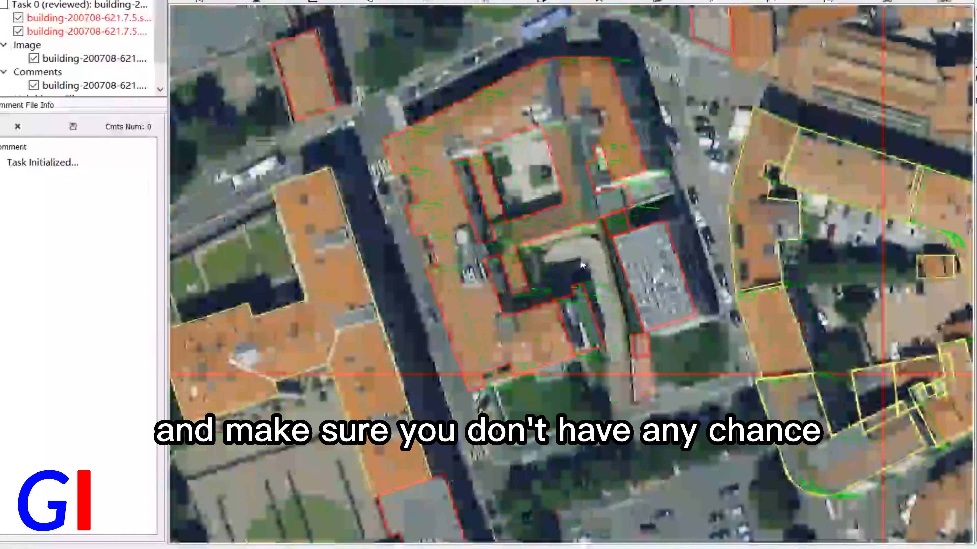
scroll(579, 264, "up", 3)
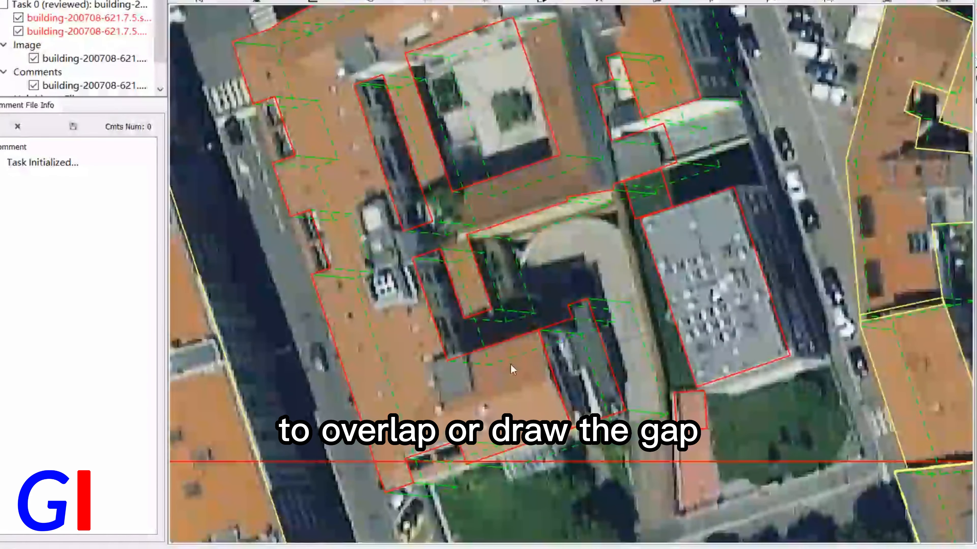
scroll(511, 364, "down", 2)
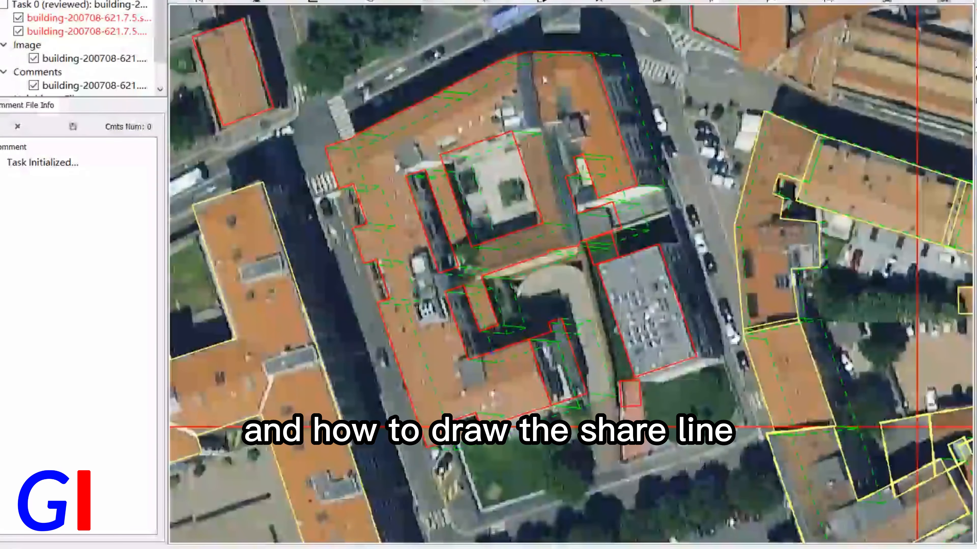
scroll(596, 330, "down", 2)
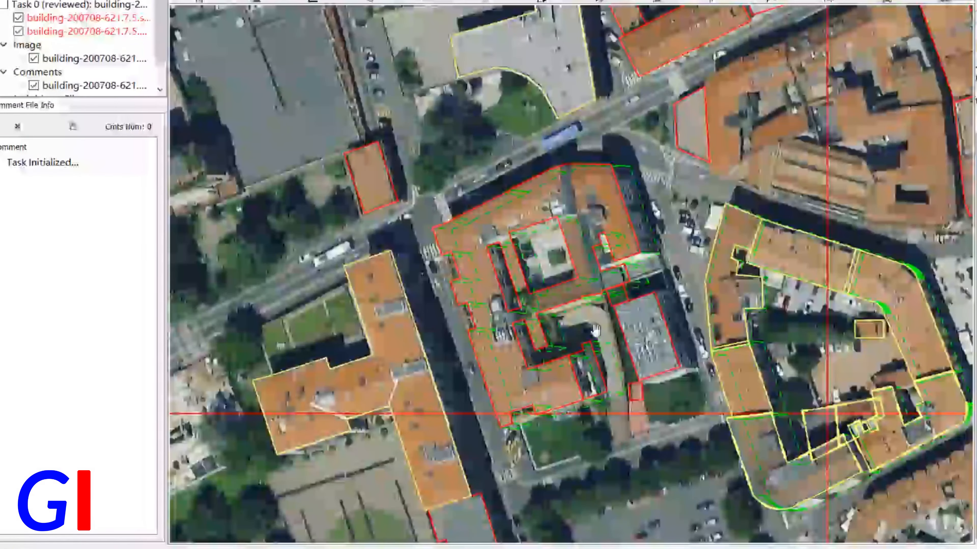
Cut the small orange-roofed building across the street from the courtyard block into two parts with a line across its middle
scroll(596, 330, "up", 2)
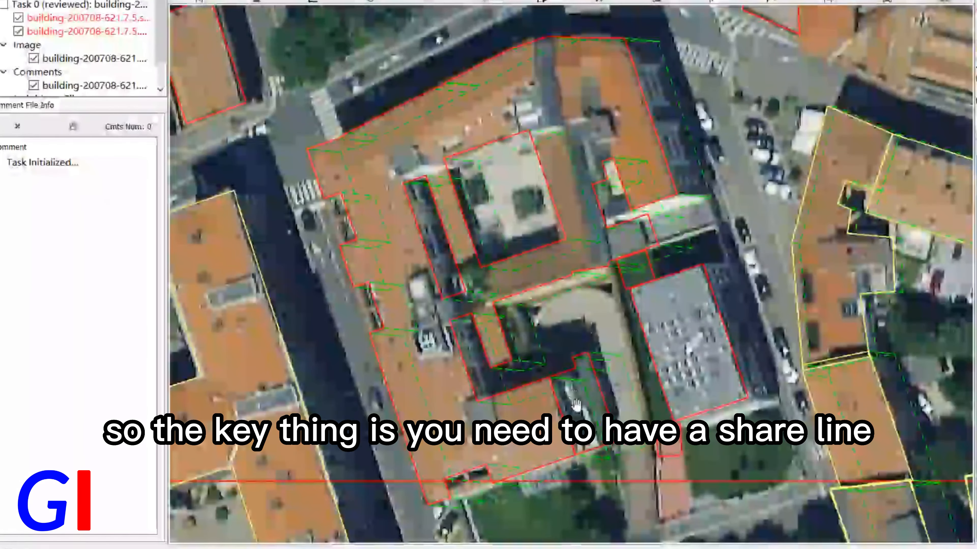
left_click_drag(580, 328, 560, 254)
scroll(552, 236, "down", 1)
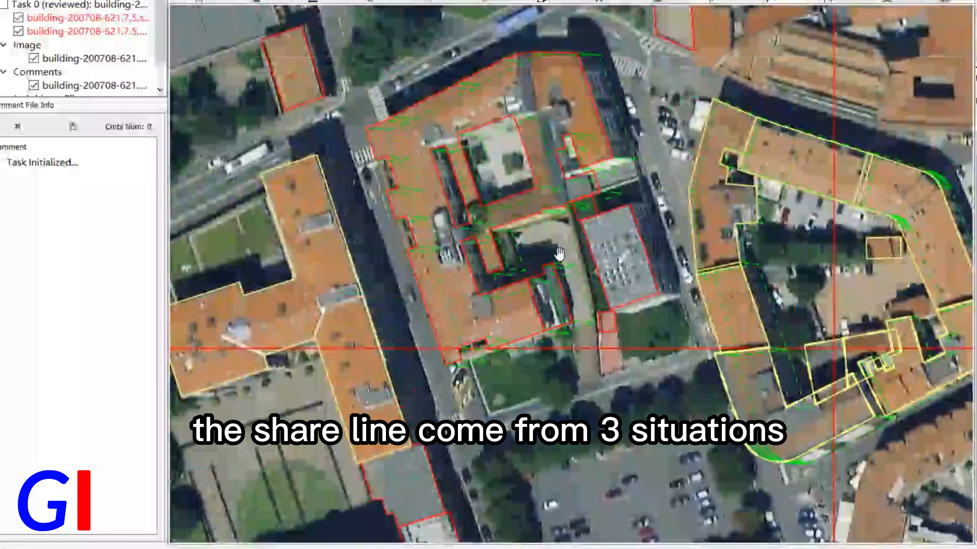
scroll(559, 254, "up", 1)
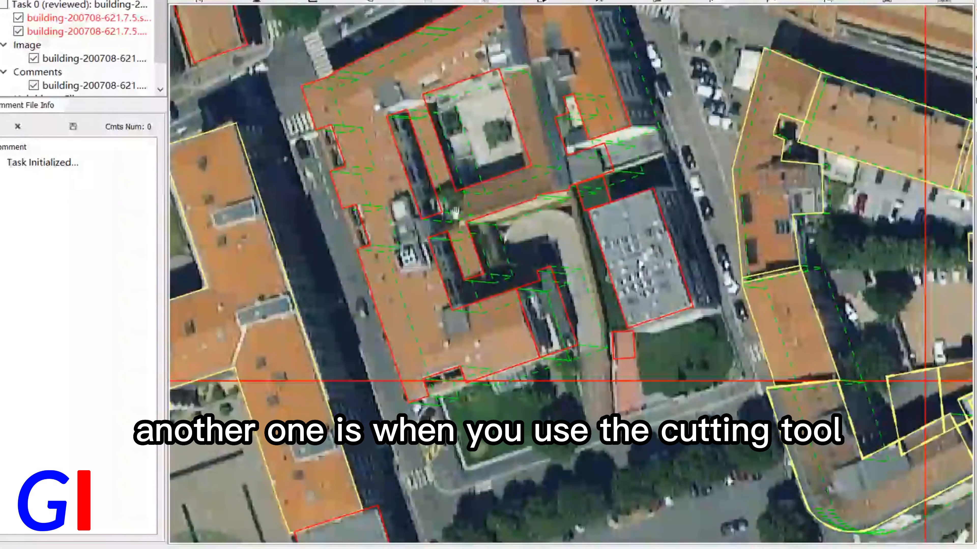
left_click_drag(455, 213, 631, 417)
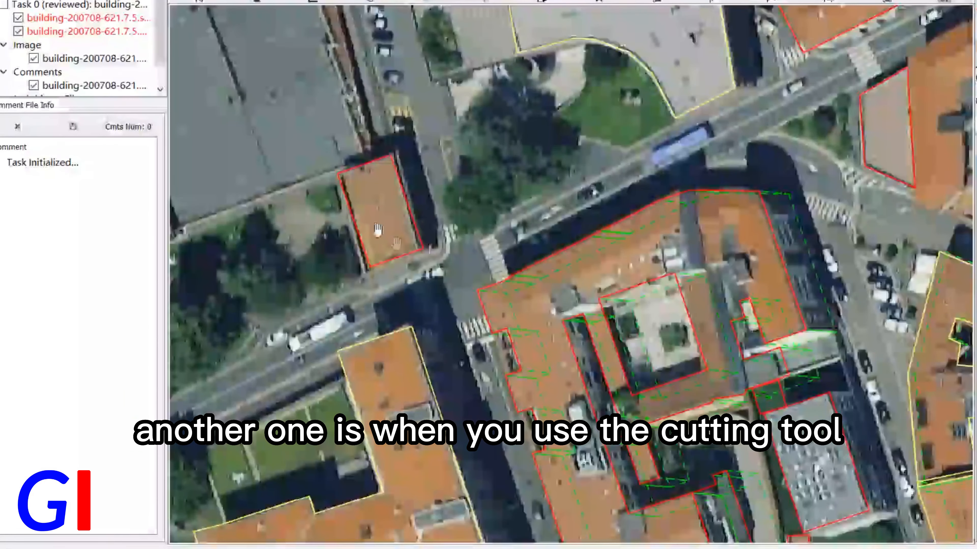
left_click_drag(378, 230, 467, 329)
scroll(462, 327, "up", 3)
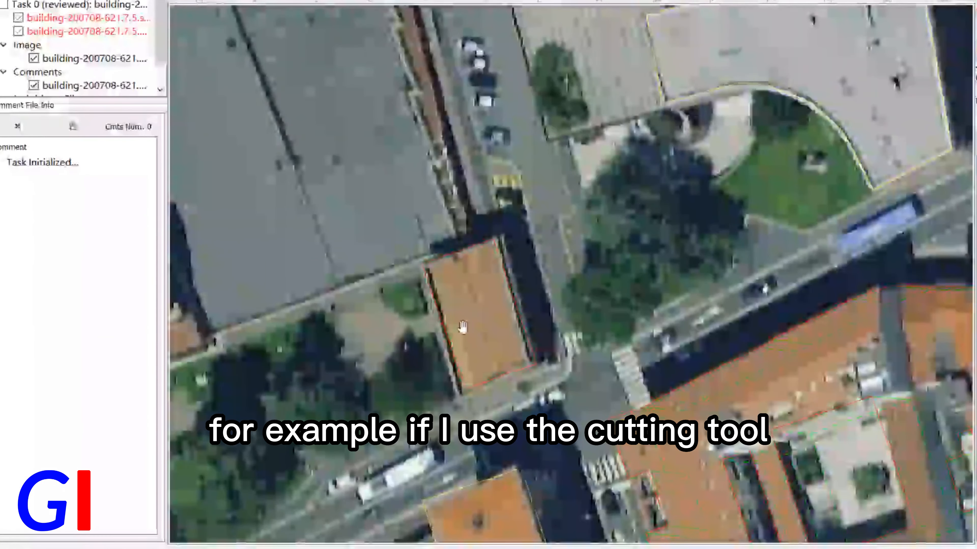
key("c")
left_click(424, 325)
left_click(535, 271)
right_click(535, 272)
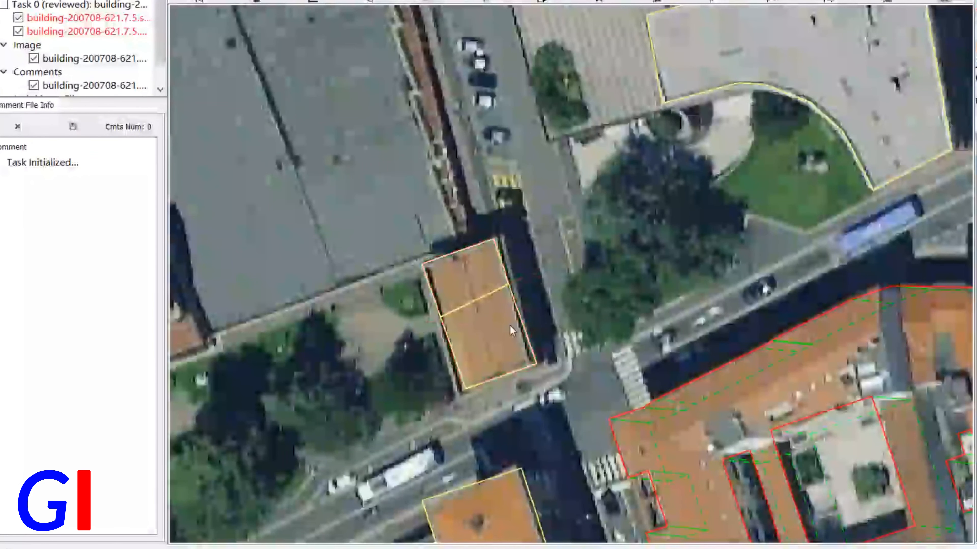
Try an offset on the building's upper part together with its lower part to check that the cut is a shared line
left_click(478, 282)
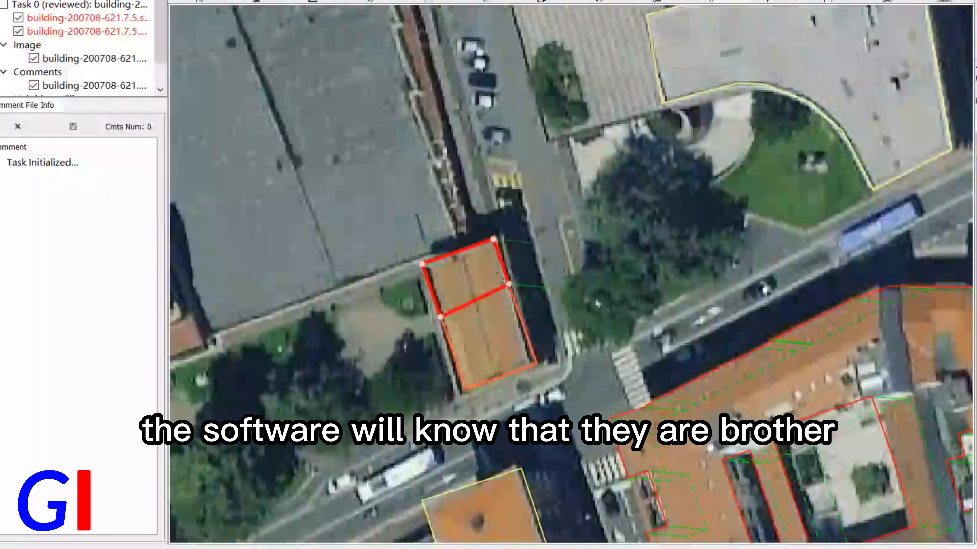
left_click(588, 301)
left_click(484, 271)
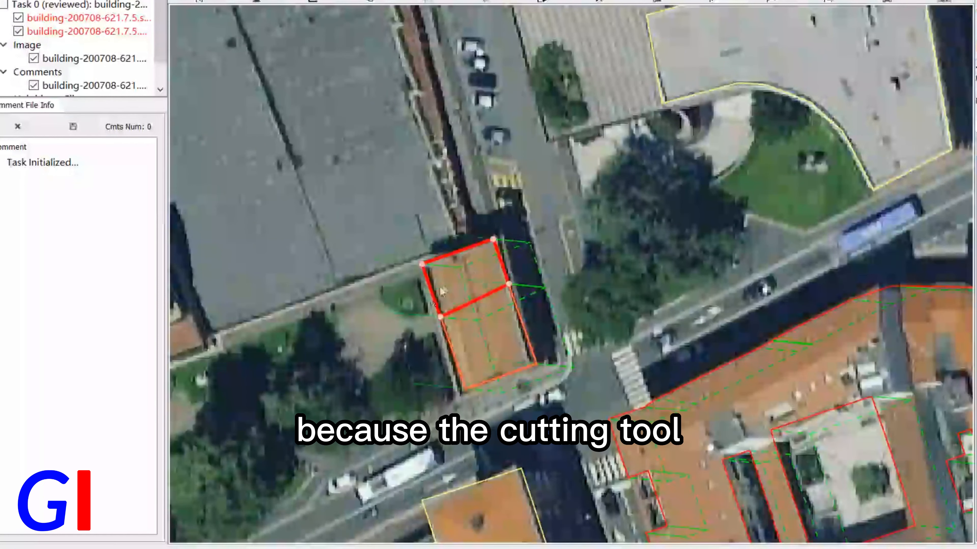
left_click(598, 305)
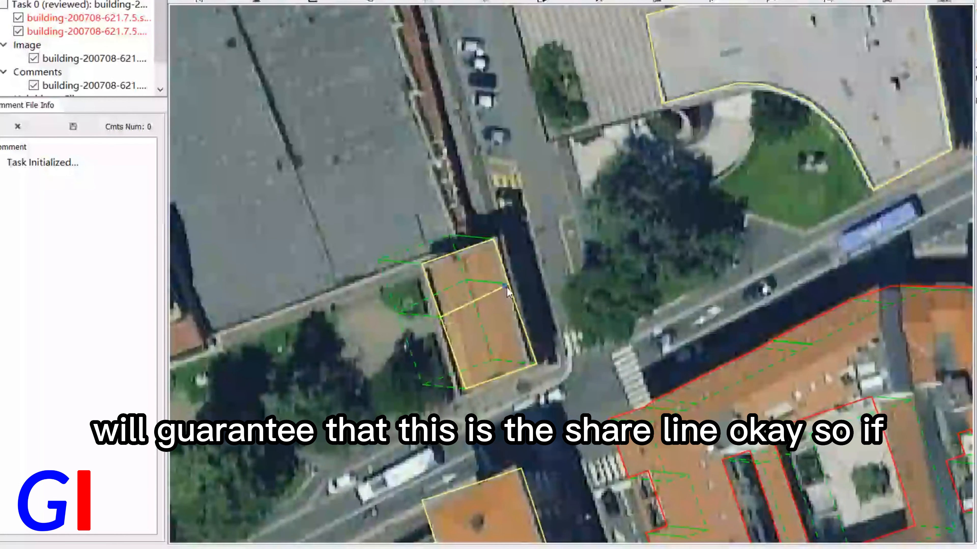
scroll(510, 289, "up", 5)
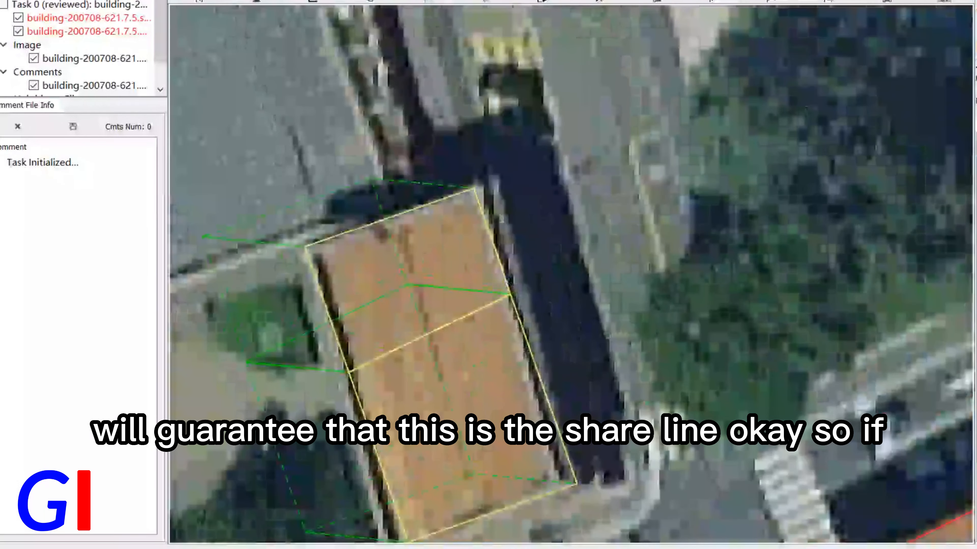
scroll(483, 249, "down", 3)
Move the lower part's corner at the street-side end of the cut line slightly down, opening a narrow gap between the parts
left_click(474, 263)
scroll(503, 296, "up", 6)
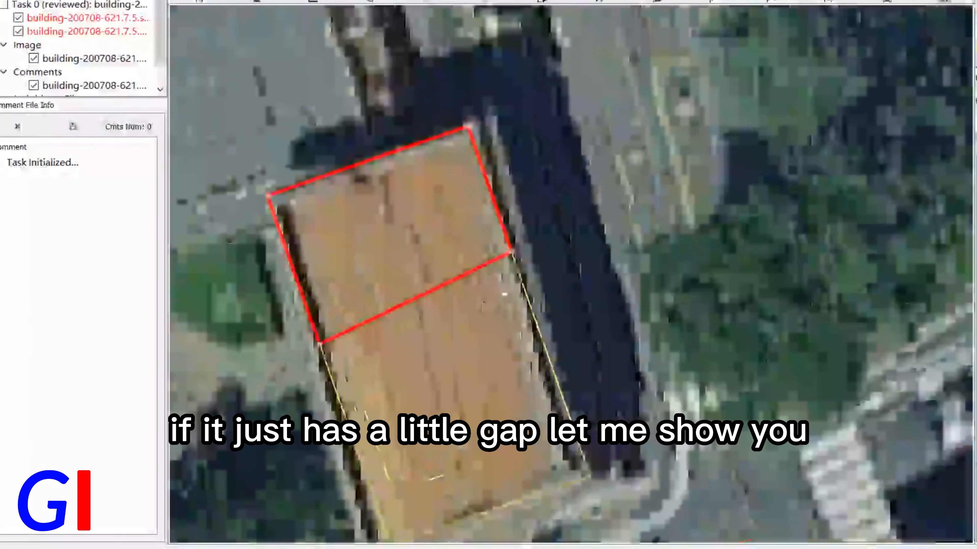
left_click(510, 287)
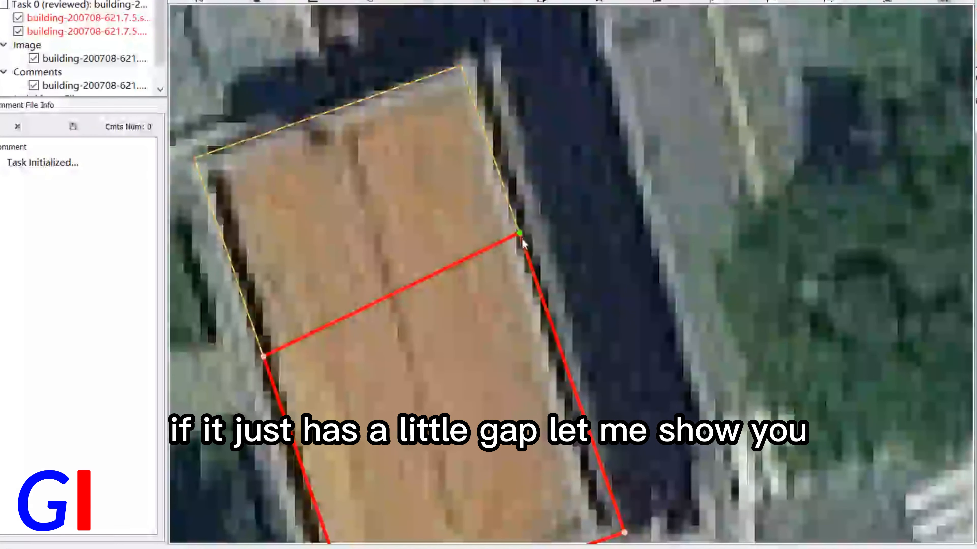
left_click_drag(521, 239, 524, 245)
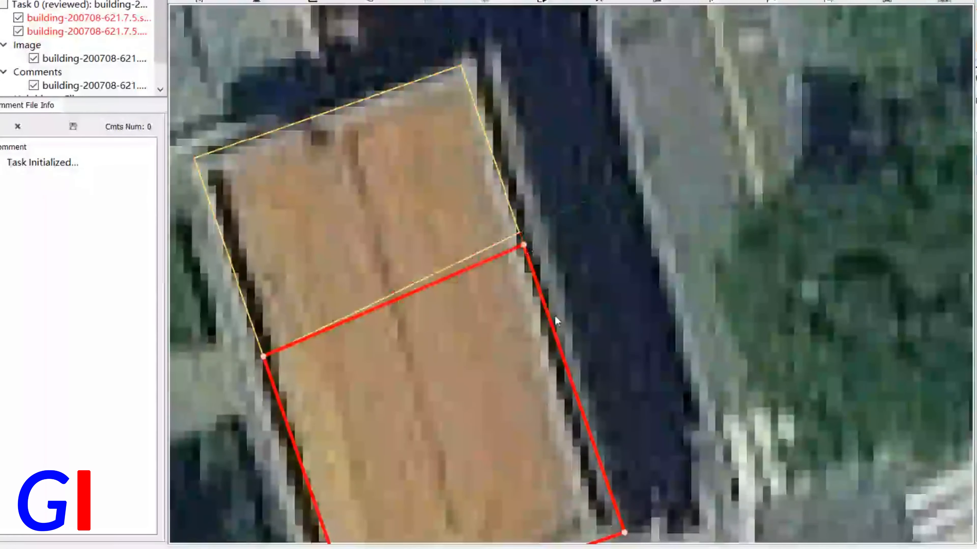
scroll(628, 151, "down", 5)
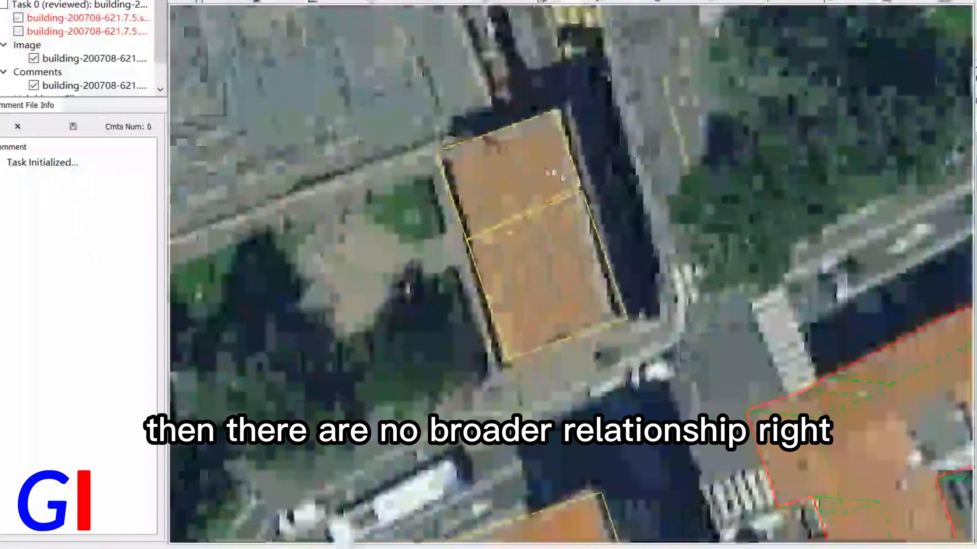
Try an offset on the upper part alone, and undo the offset and the corner move
left_click(546, 182)
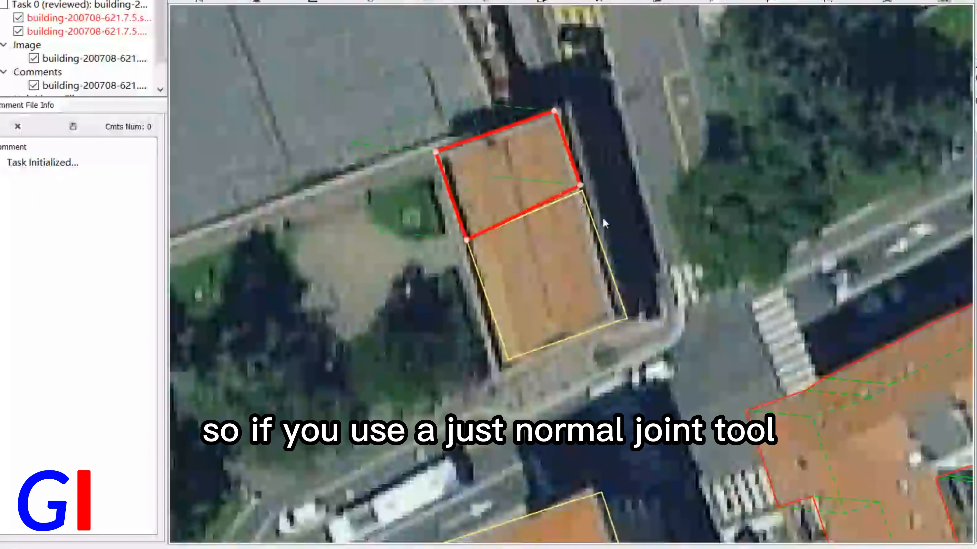
left_click(604, 231)
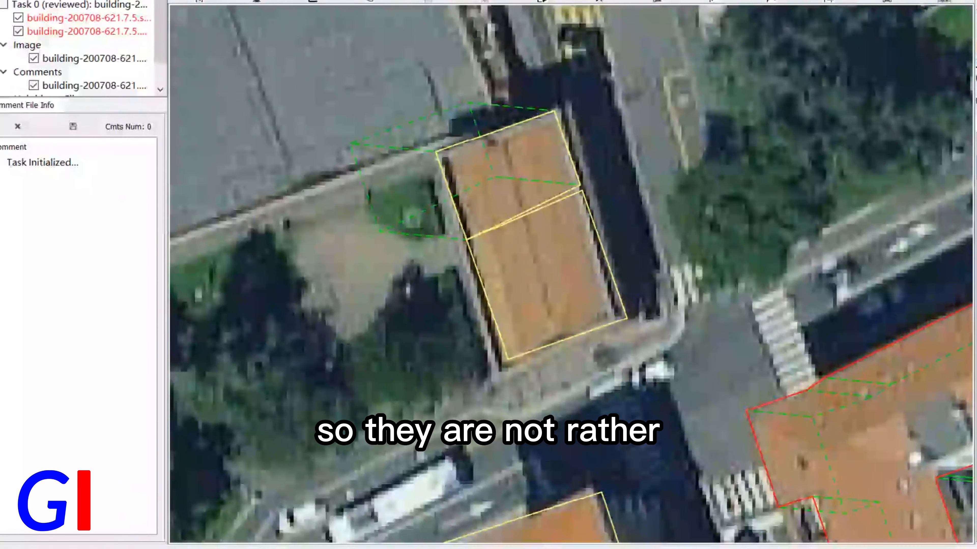
key("ctrl+z")
key("ctrl+z")
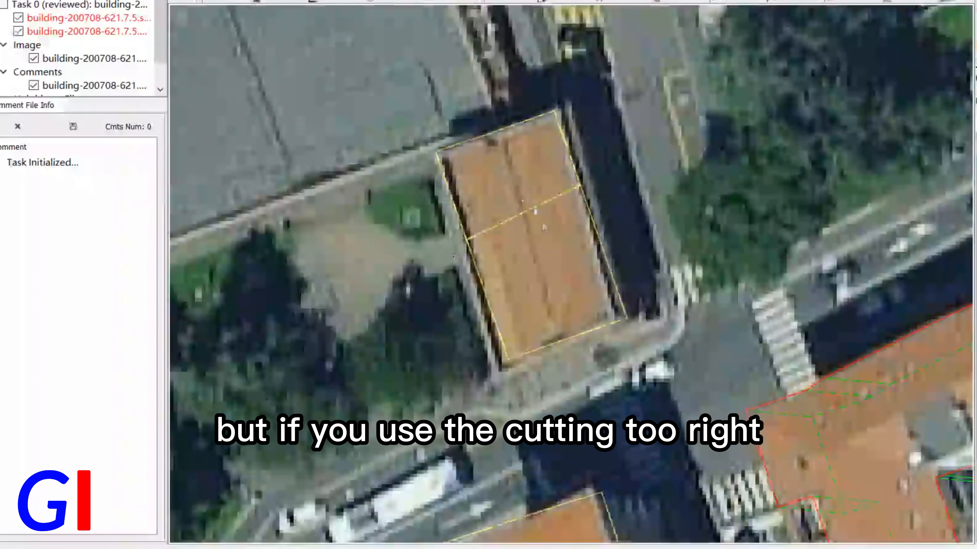
Merge the two parts back into one building and cut it into four pieces with a zigzag line
left_click_drag(535, 208, 538, 223)
key("m")
left_click(420, 207)
left_click(655, 190)
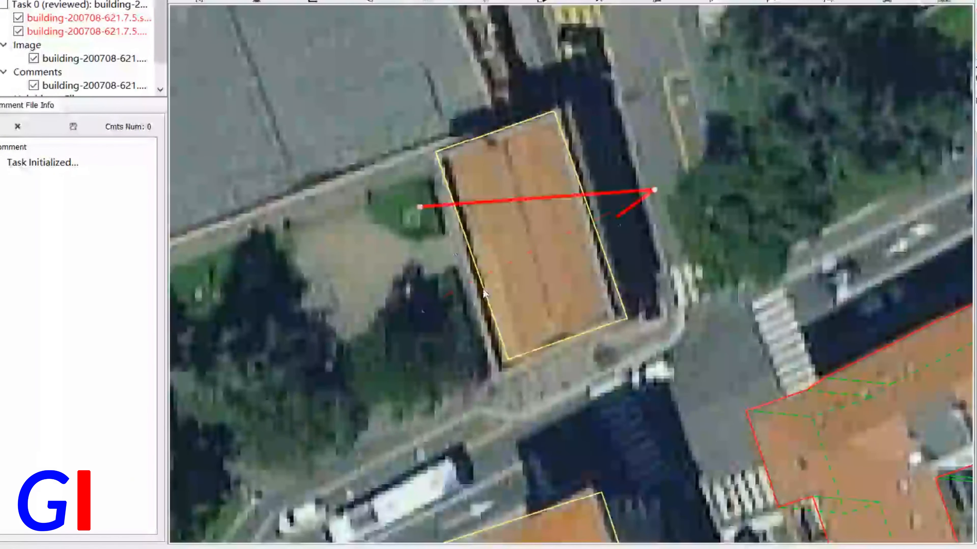
left_click(422, 308)
left_click(696, 272)
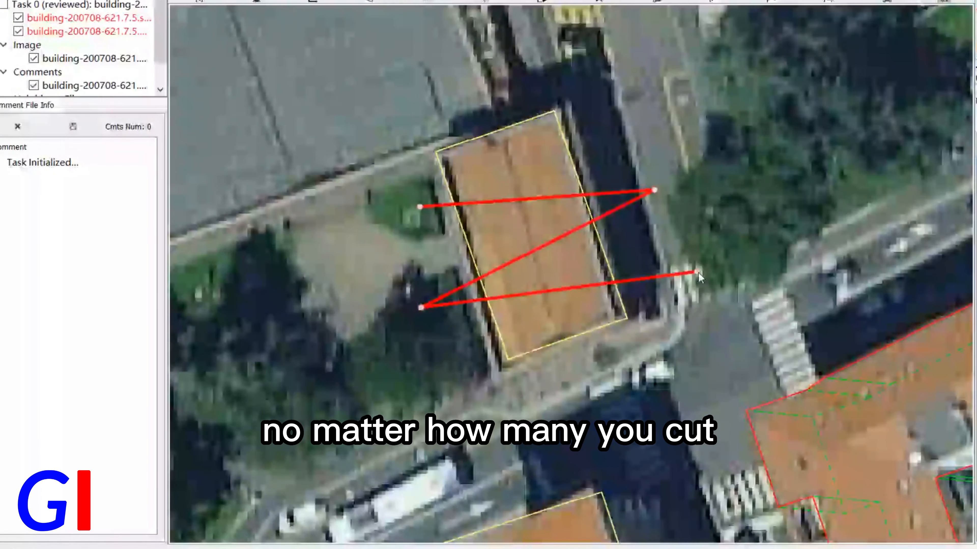
left_click(523, 172)
key("Escape")
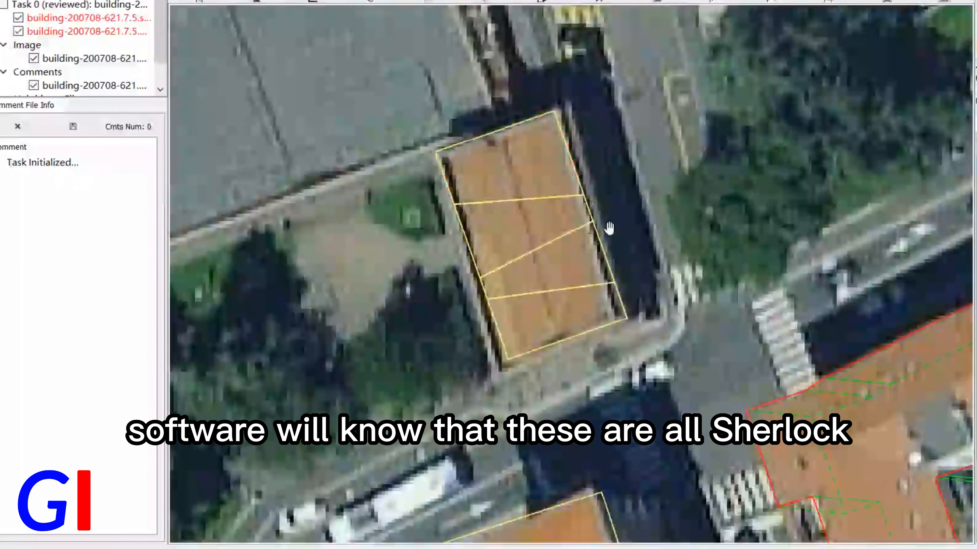
Try a shared offset starting from the uppermost piece, and merge all four pieces back into one building
left_click(521, 171)
left_click(525, 167)
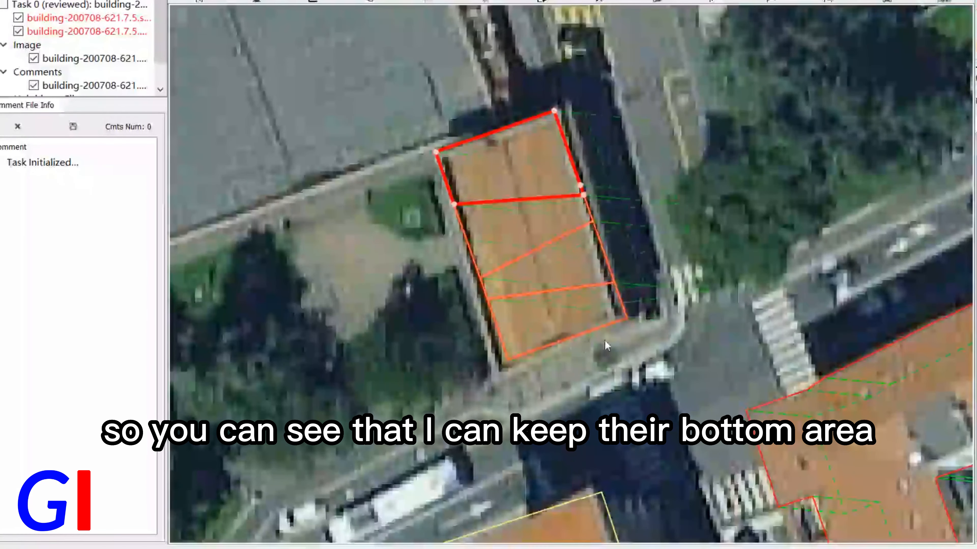
left_click(567, 349)
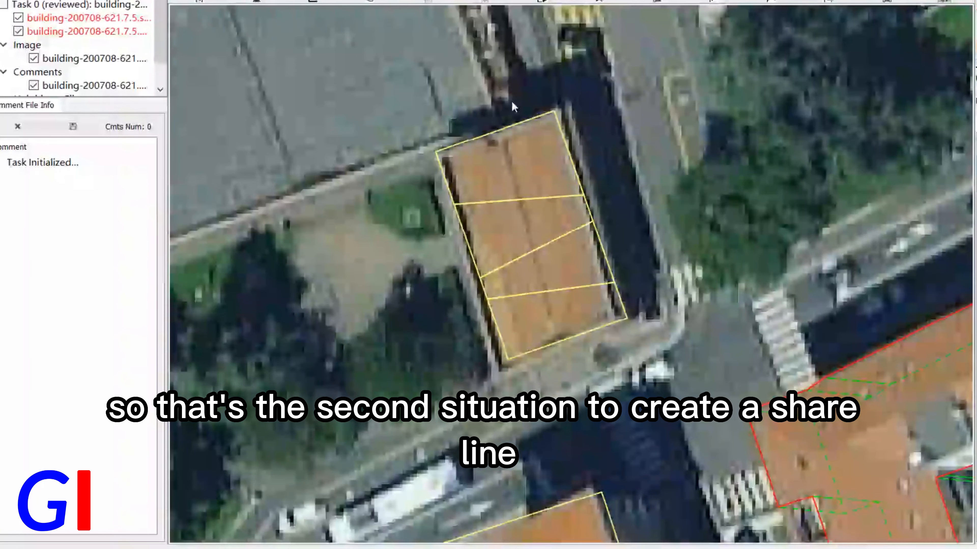
left_click_drag(490, 86, 611, 358)
key("Delete")
Examine the existing shared edge between the large courtyard building and the small dark-roofed building beside it
scroll(527, 198, "down", 4)
middle_click_drag(806, 405, 680, 288)
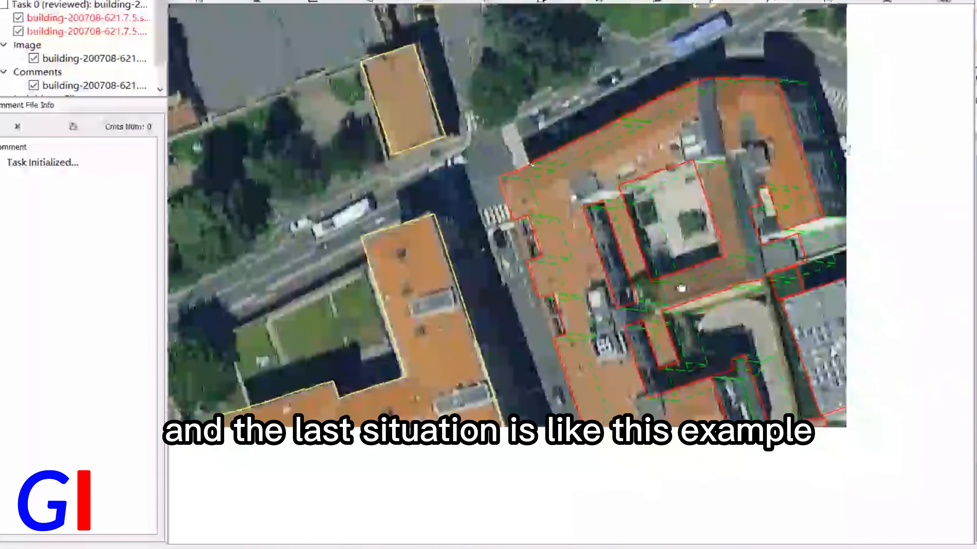
middle_click_drag(737, 390, 650, 302)
scroll(657, 315, "up", 3)
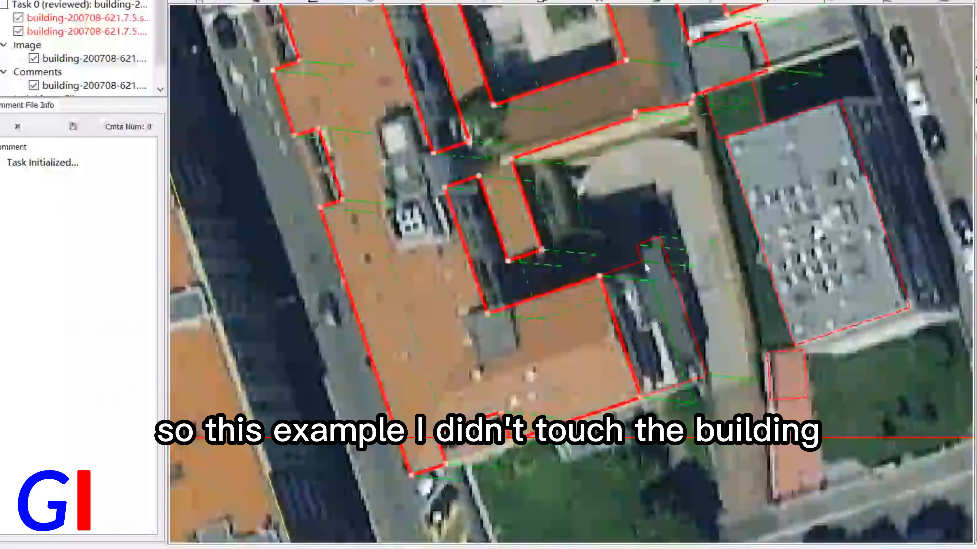
scroll(653, 227, "down", 2)
scroll(634, 293, "up", 3)
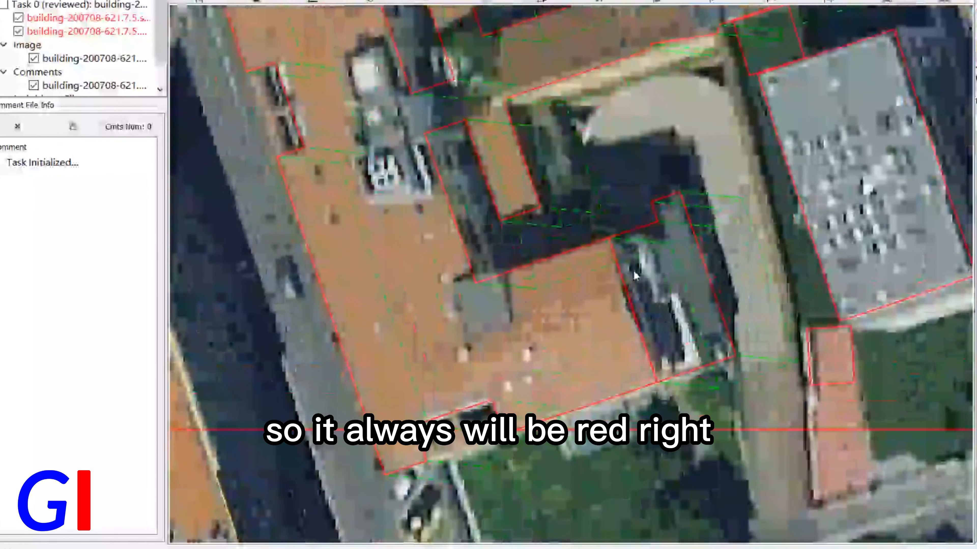
scroll(661, 287, "down", 2)
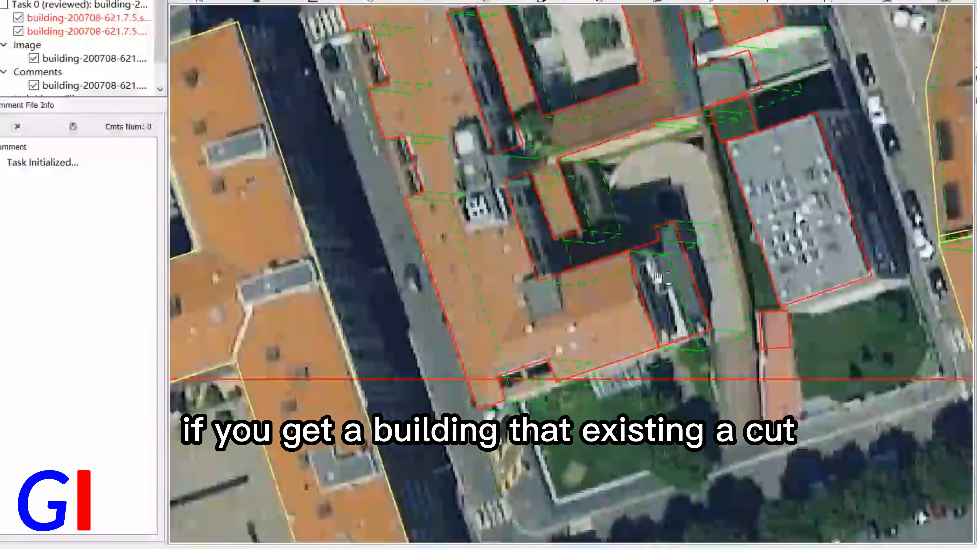
scroll(657, 275, "up", 2)
scroll(634, 300, "down", 2)
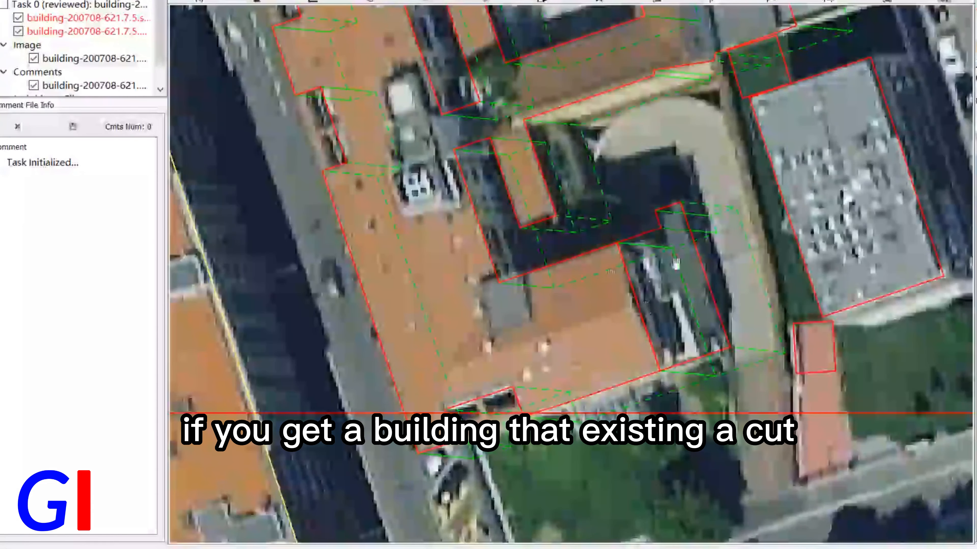
scroll(630, 291, "up", 2)
scroll(641, 320, "down", 2)
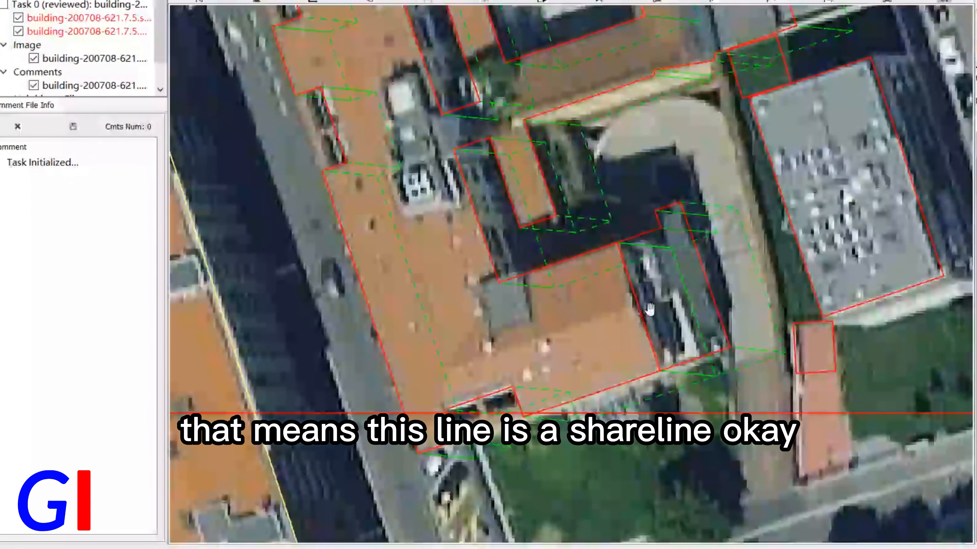
scroll(637, 309, "up", 2)
scroll(637, 309, "down", 2)
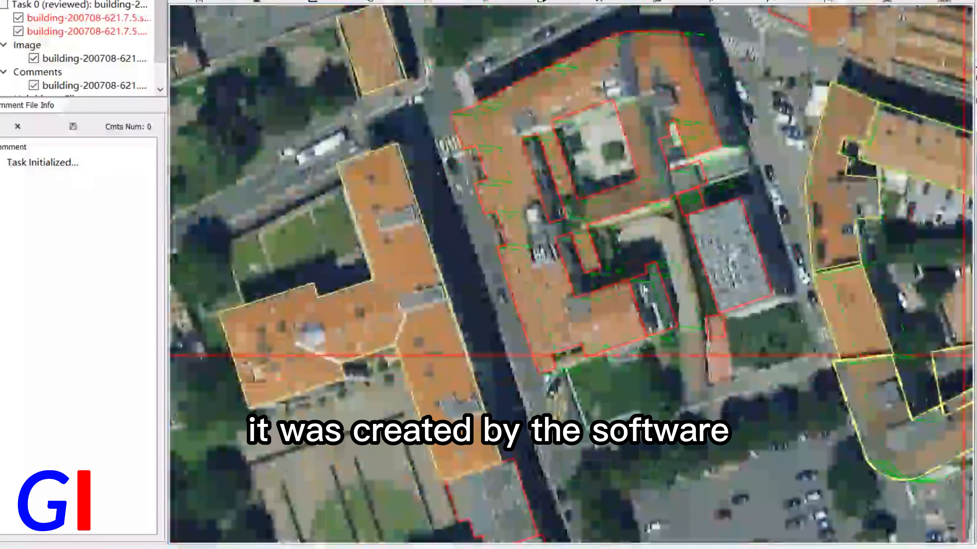
scroll(650, 286, "up", 2)
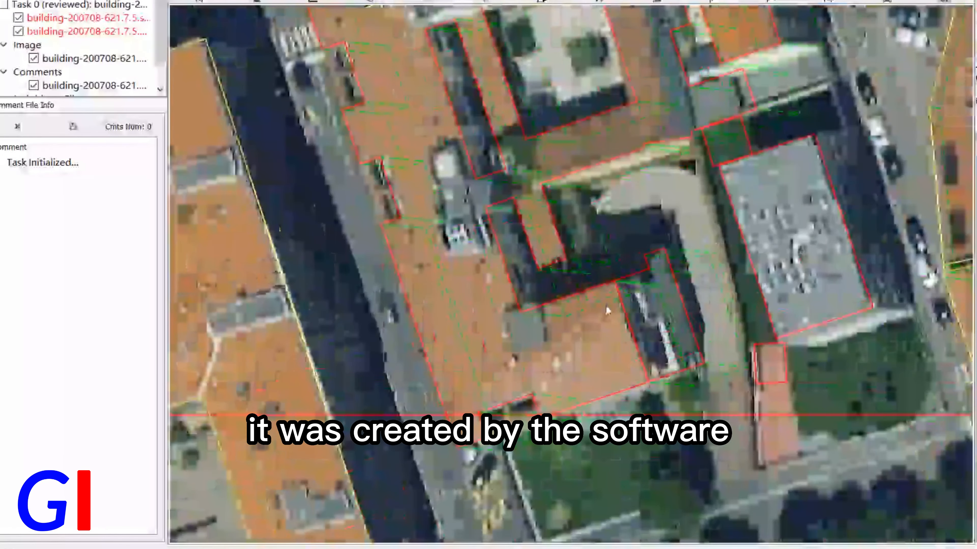
Look over the whole courtyard block and its surroundings to review how the adjoining buildings share their edges
scroll(649, 398, "down", 3)
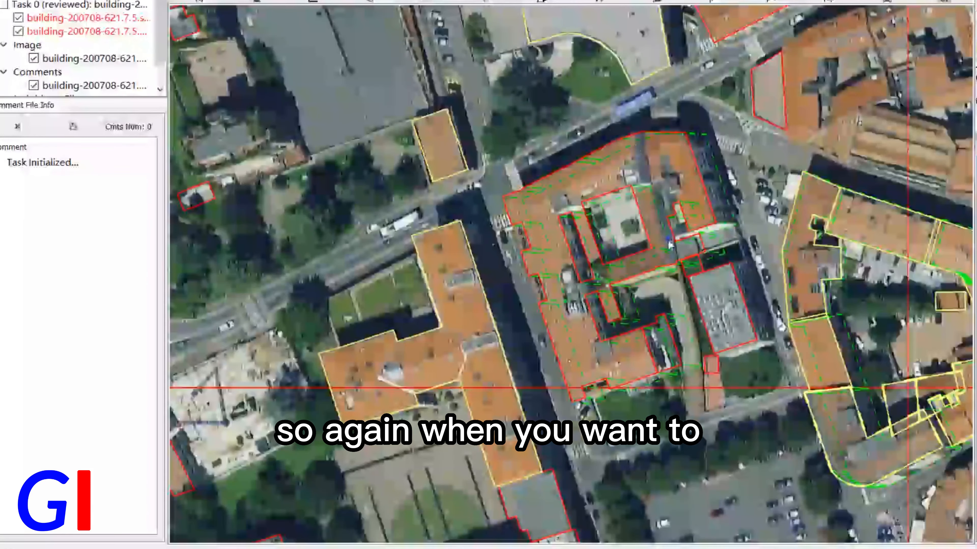
scroll(624, 284, "up", 2)
left_click_drag(625, 285, 625, 229)
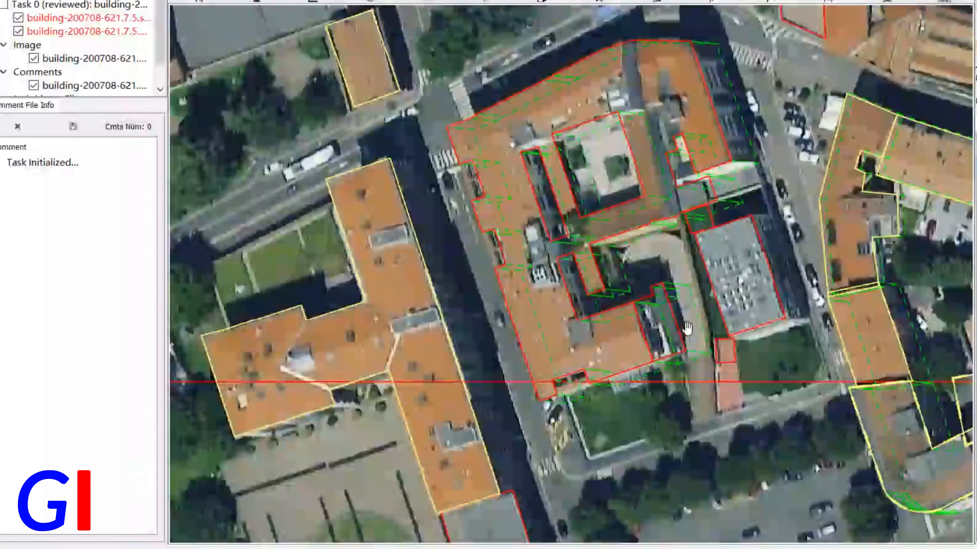
scroll(677, 331, "up", 2)
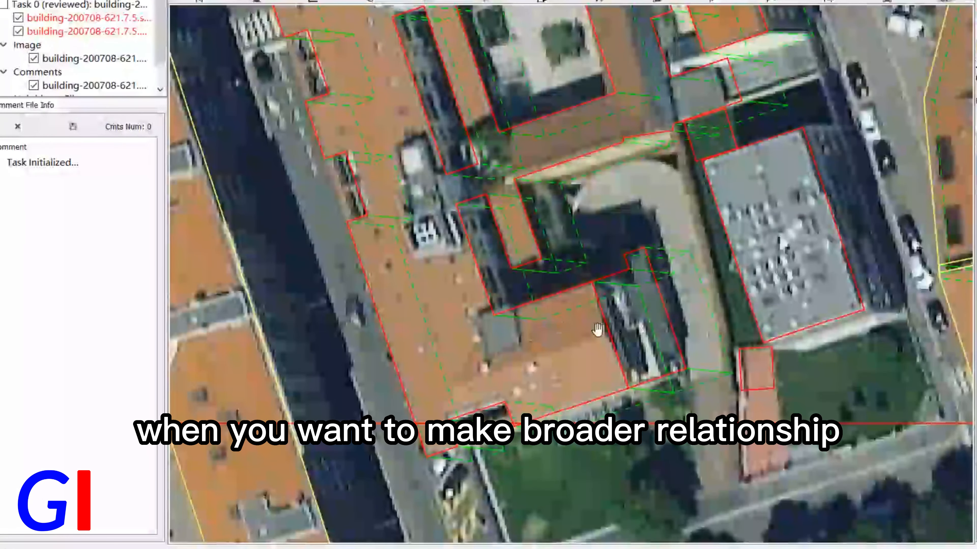
scroll(642, 332, "down", 2)
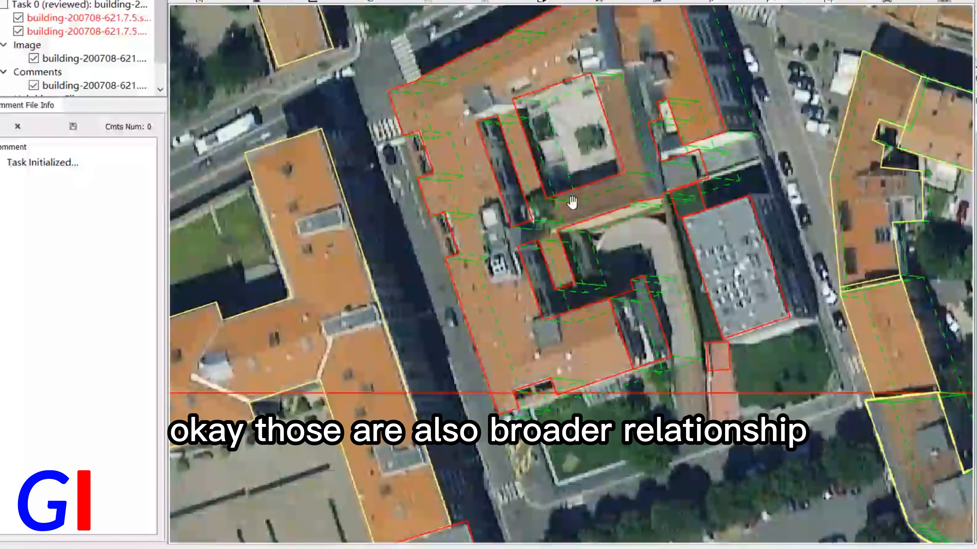
scroll(571, 200, "down", 3)
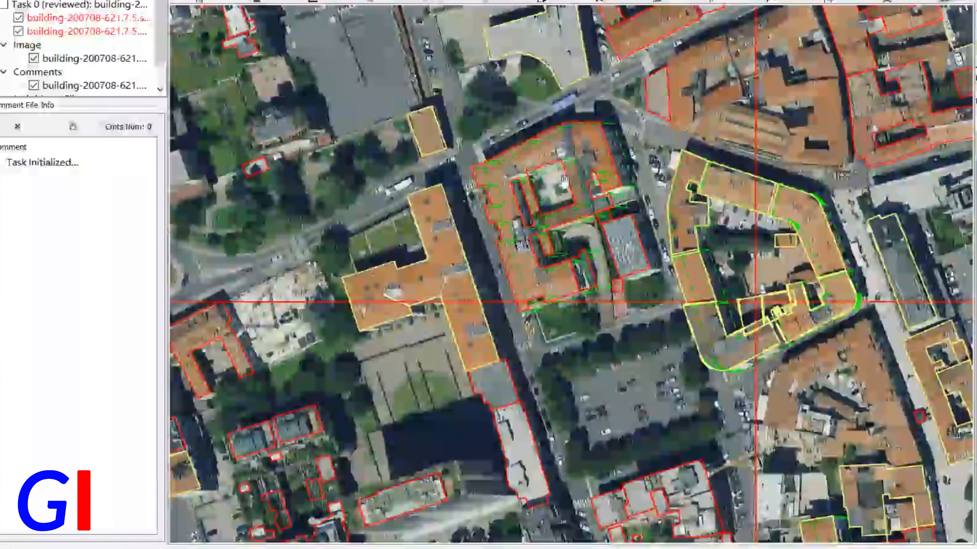
scroll(563, 183, "up", 3)
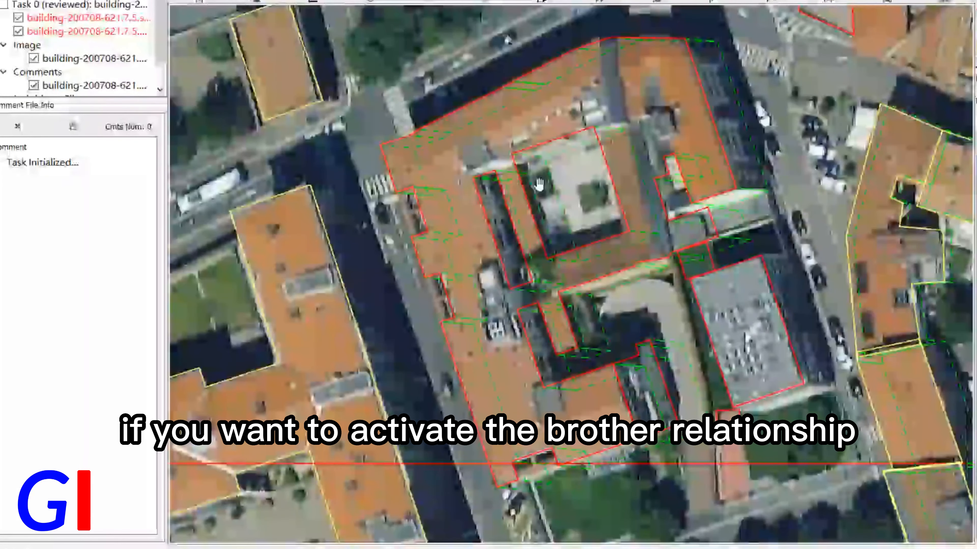